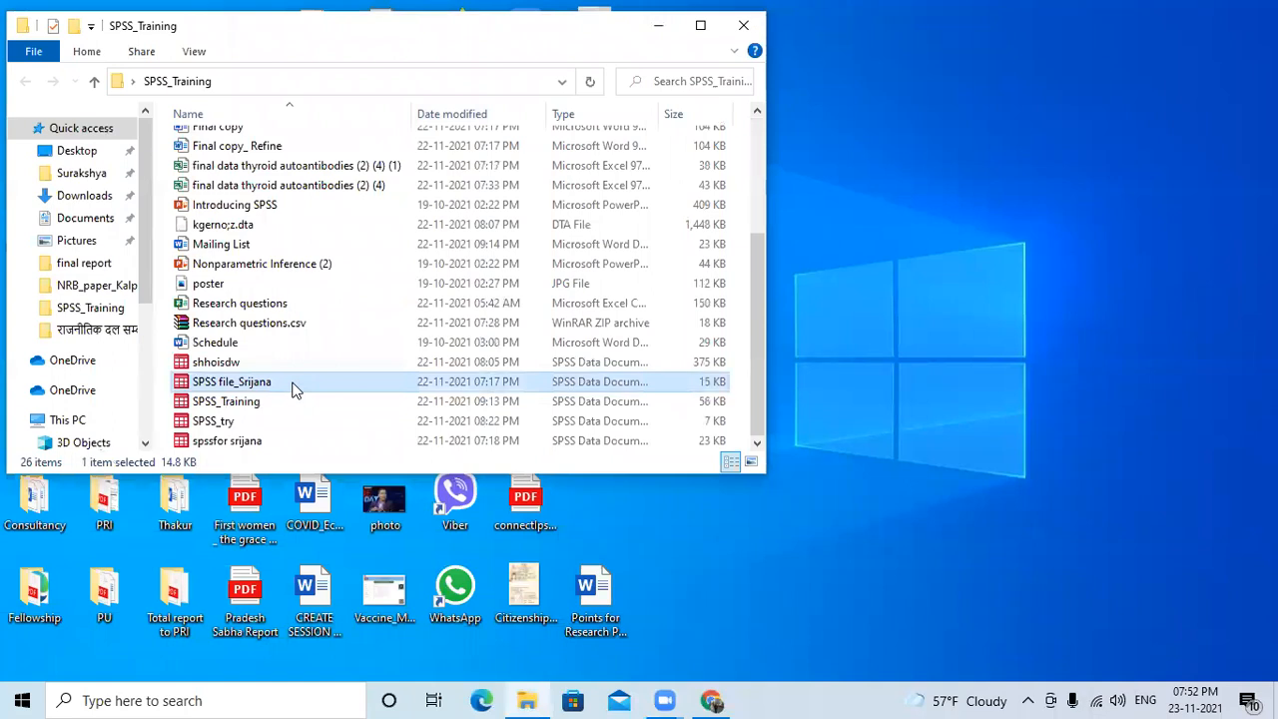
Open the highlighted SPSS data file from the SPSS_Training folder and add Gender as the variable of a Frequencies analysis.
double_click(292, 384)
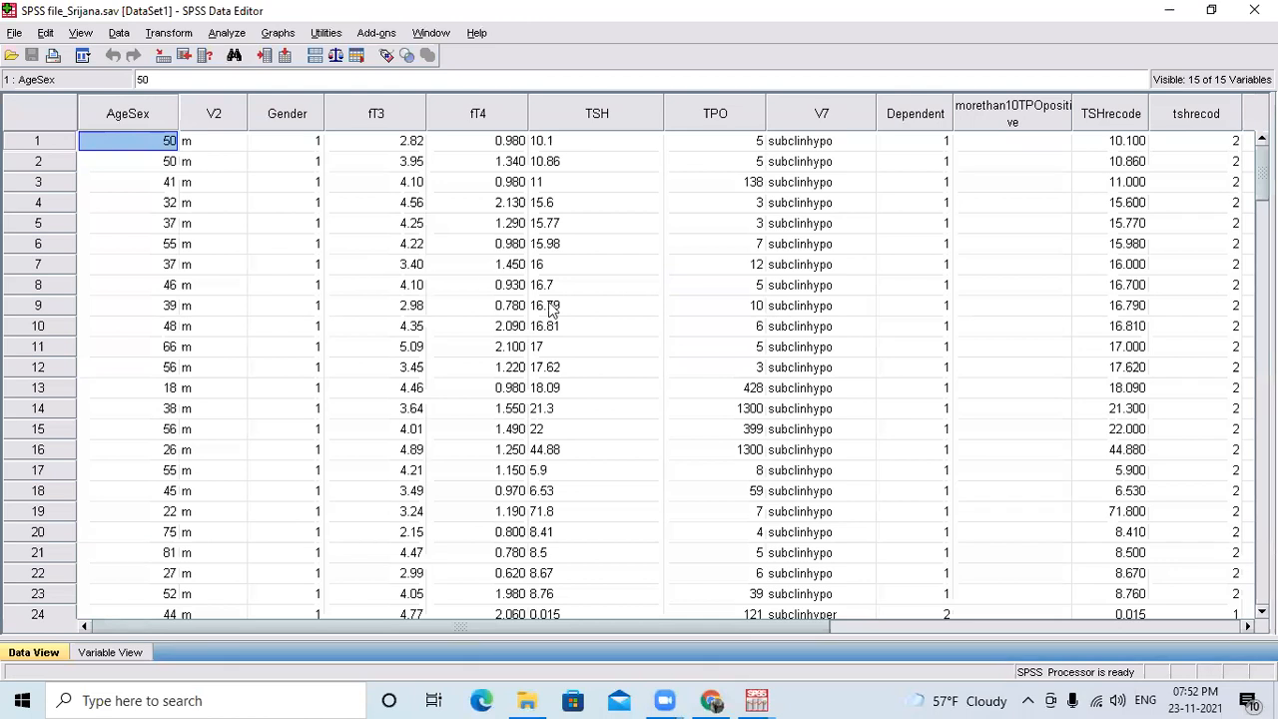
left_click(230, 35)
mouse_move(275, 86)
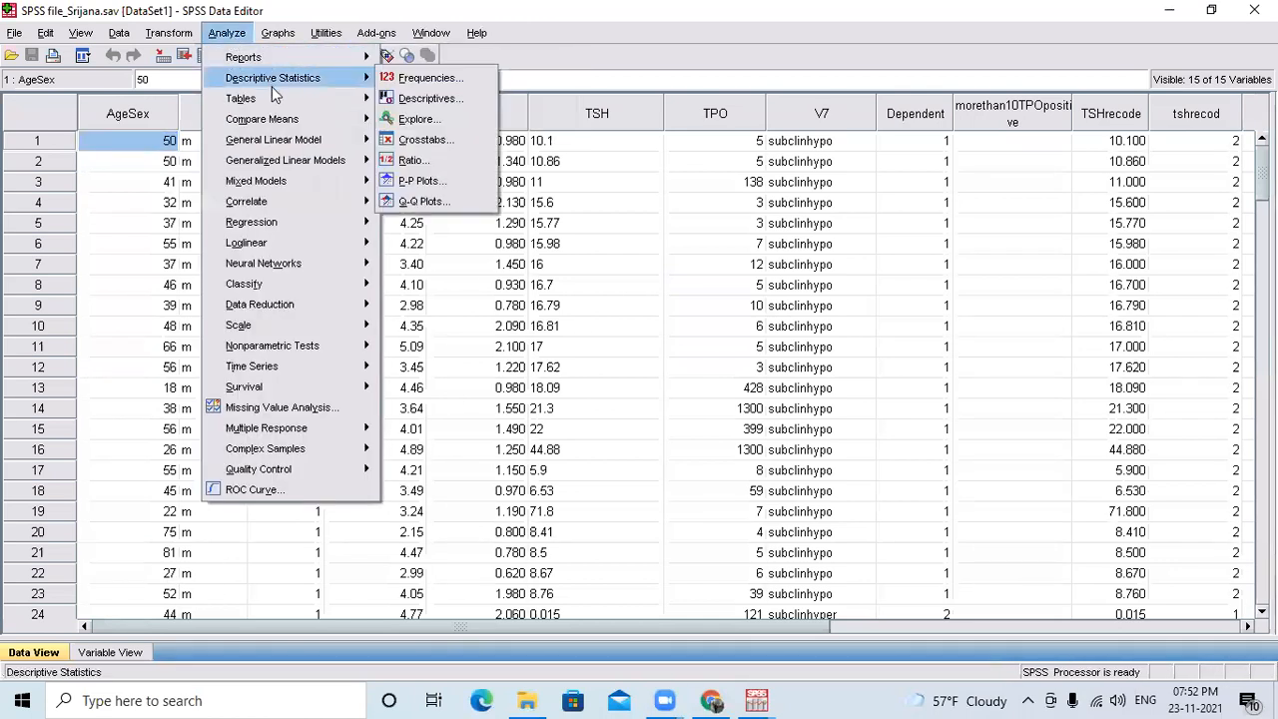
left_click(410, 80)
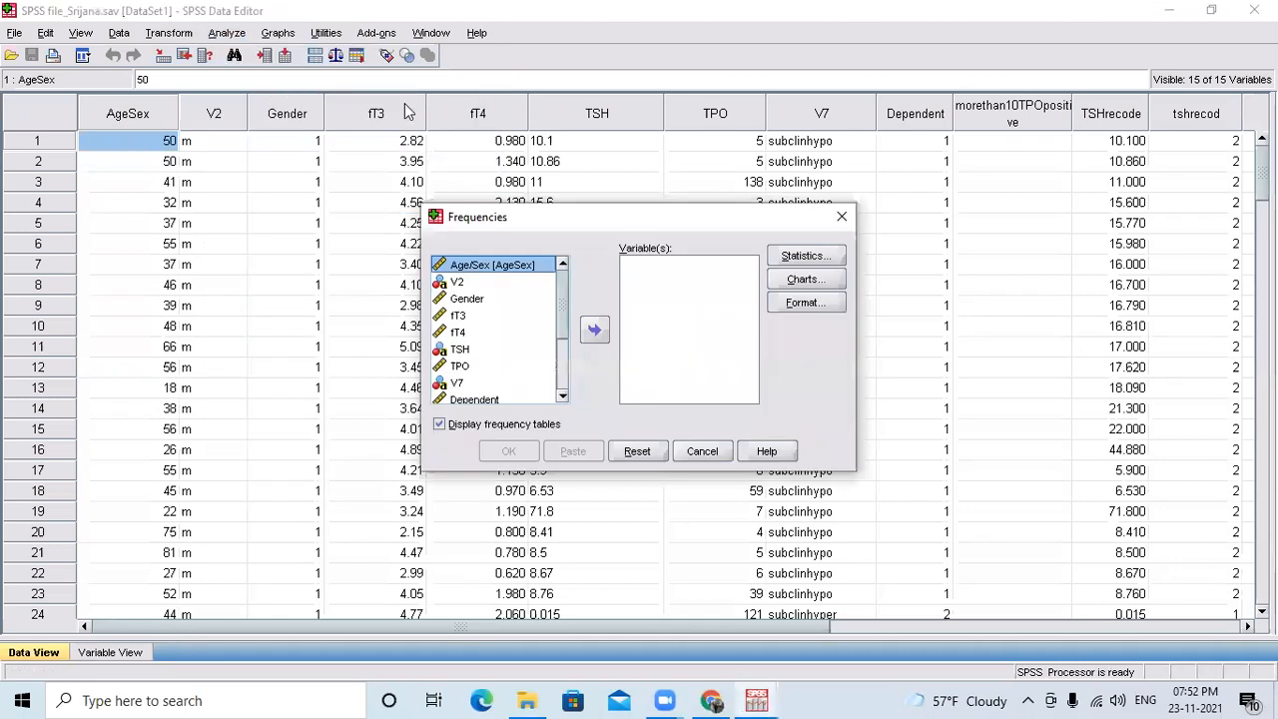
left_click(466, 300)
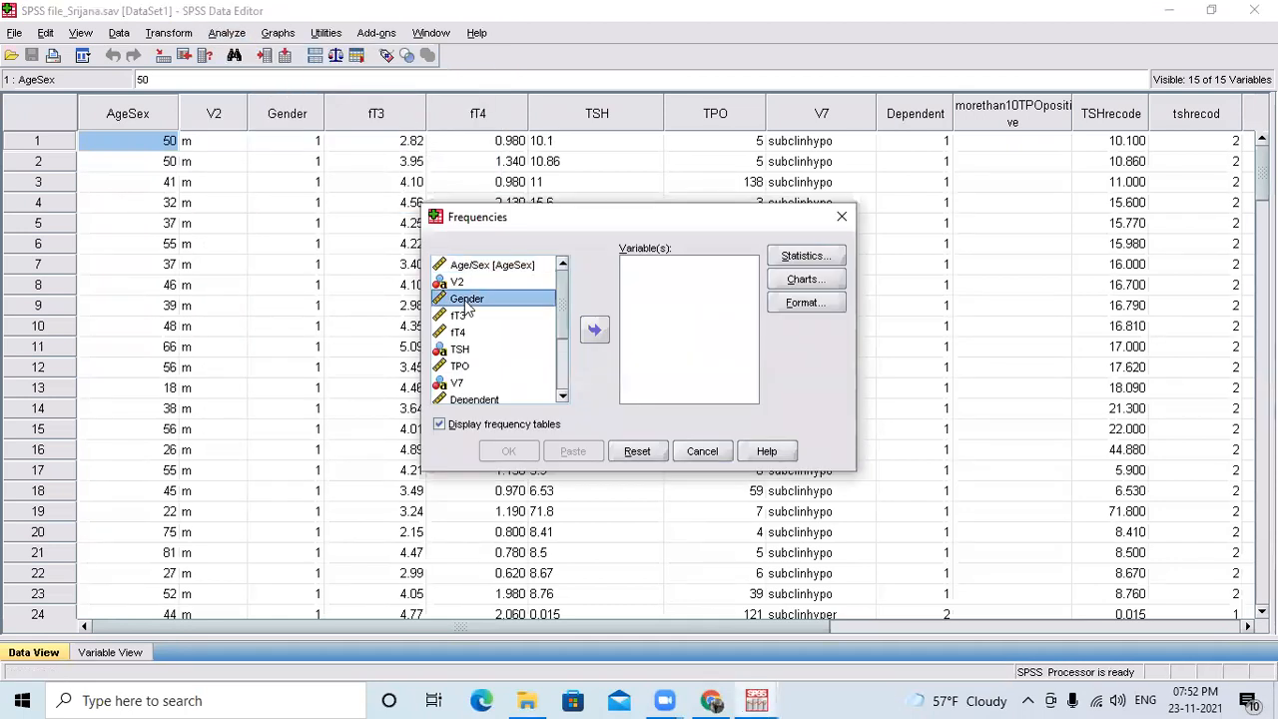
left_click(593, 334)
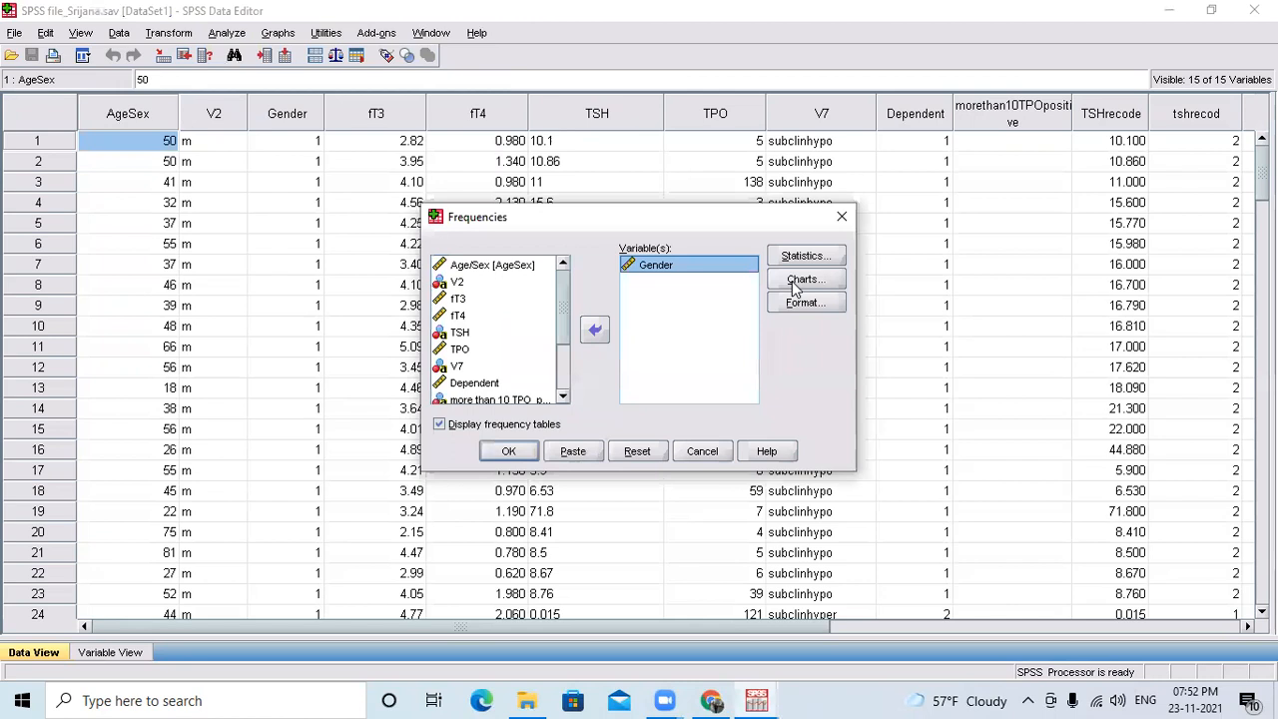
Set the Frequencies chart to a pie chart with percentages as chart values and run the analysis.
left_click(798, 282)
left_click(565, 319)
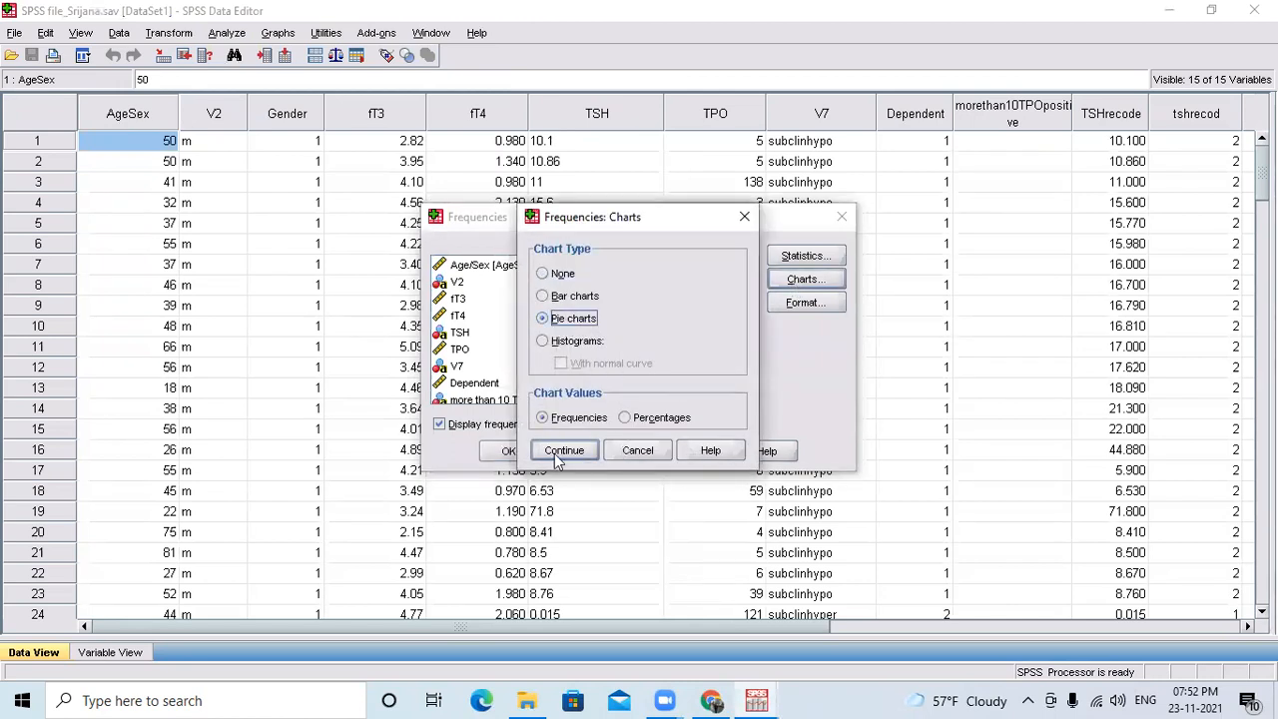
left_click(631, 423)
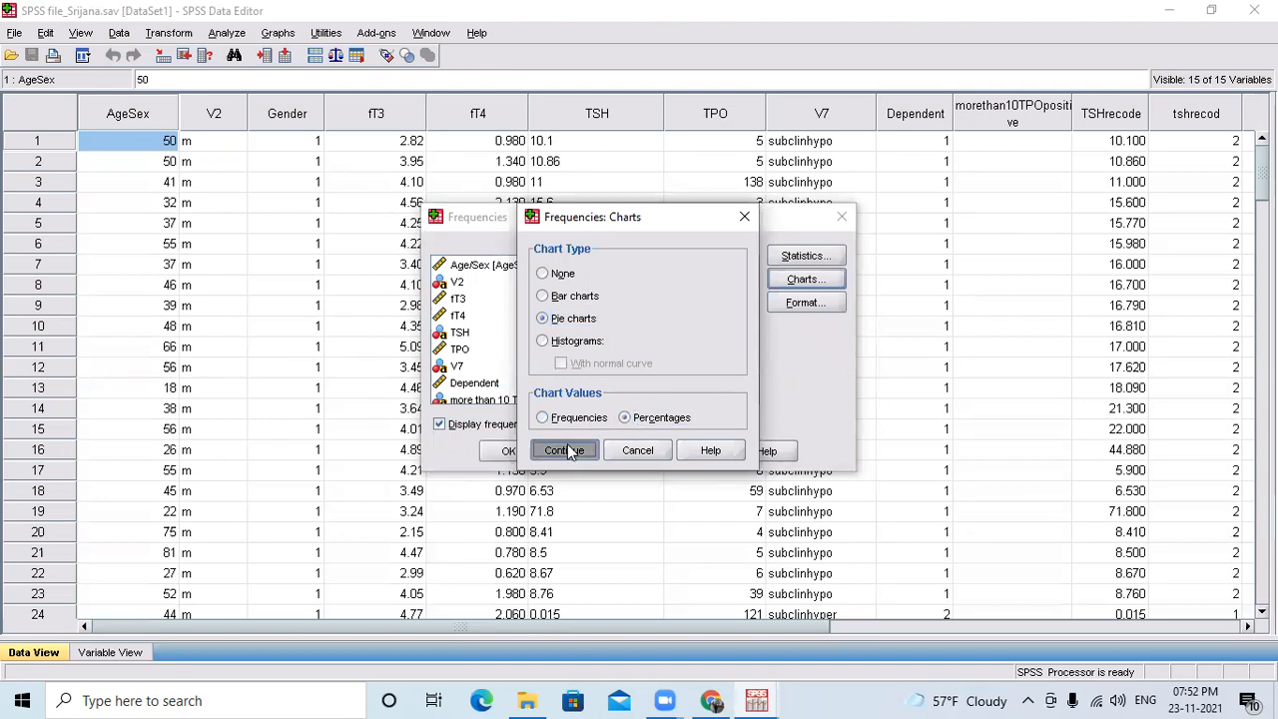
left_click(565, 452)
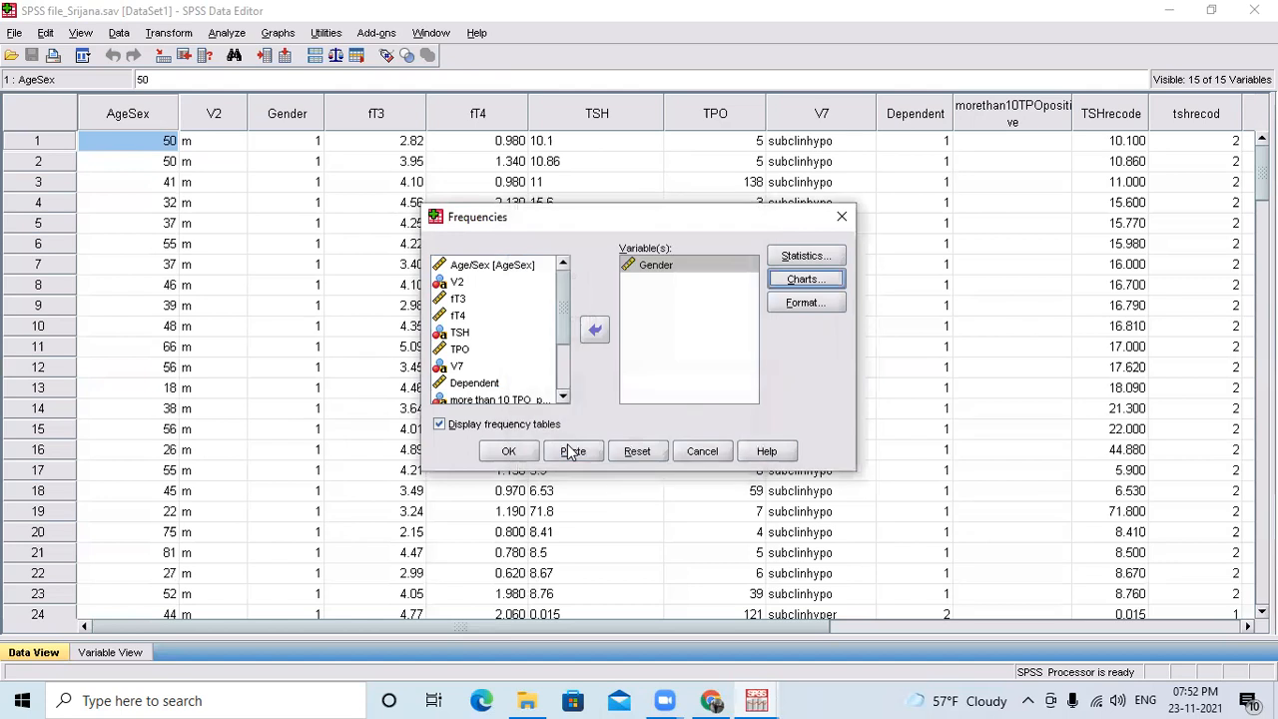
left_click(510, 450)
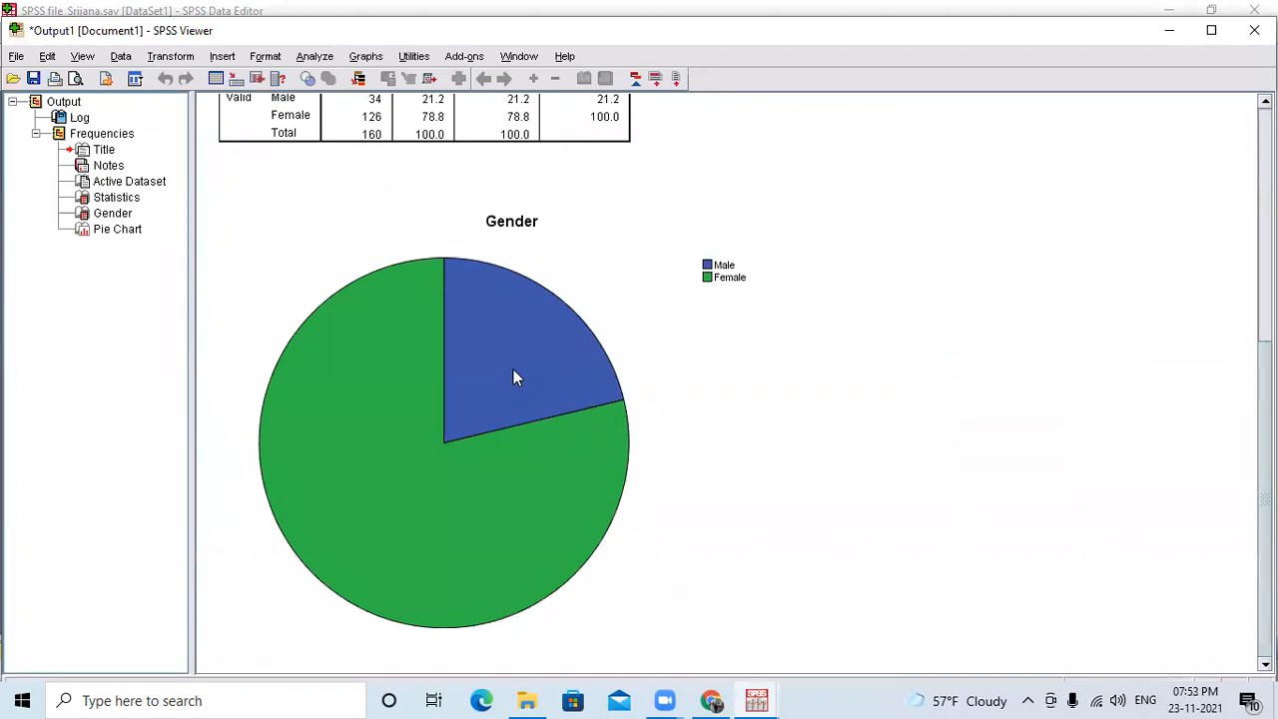
Open the Gender pie chart in the Chart Editor, show its data labels and maximize the editor.
double_click(514, 370)
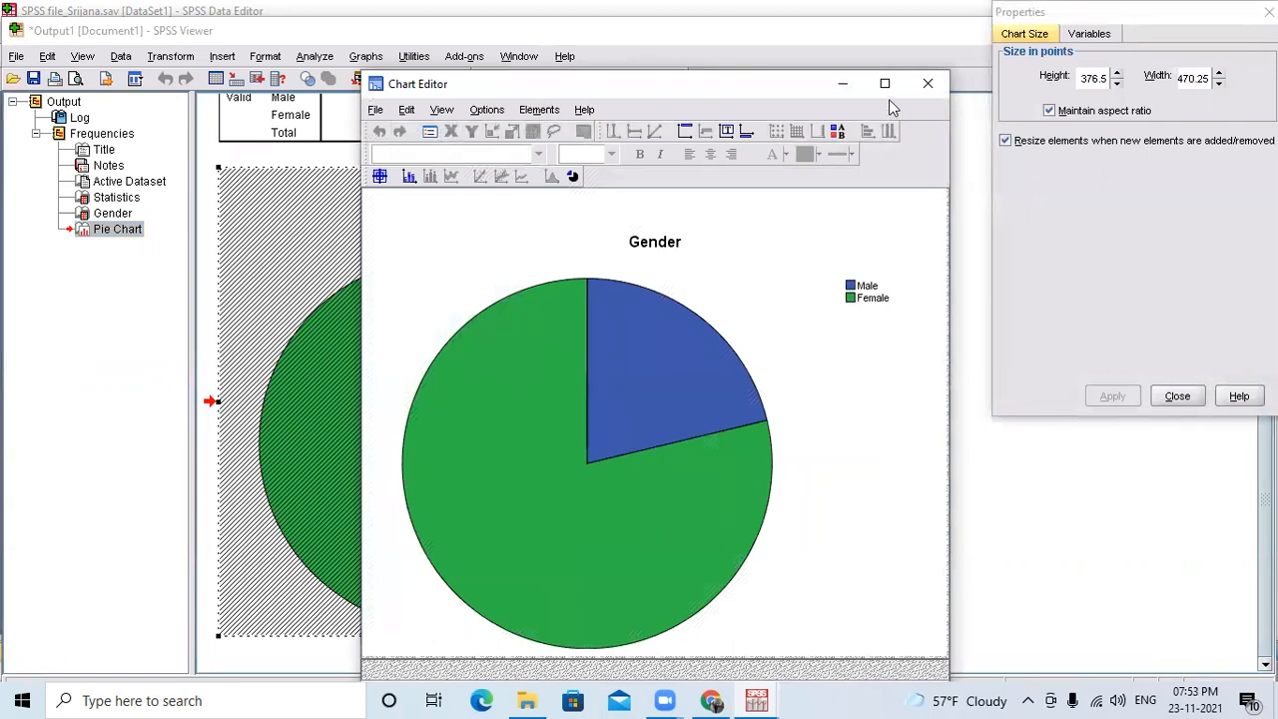
left_click(409, 177)
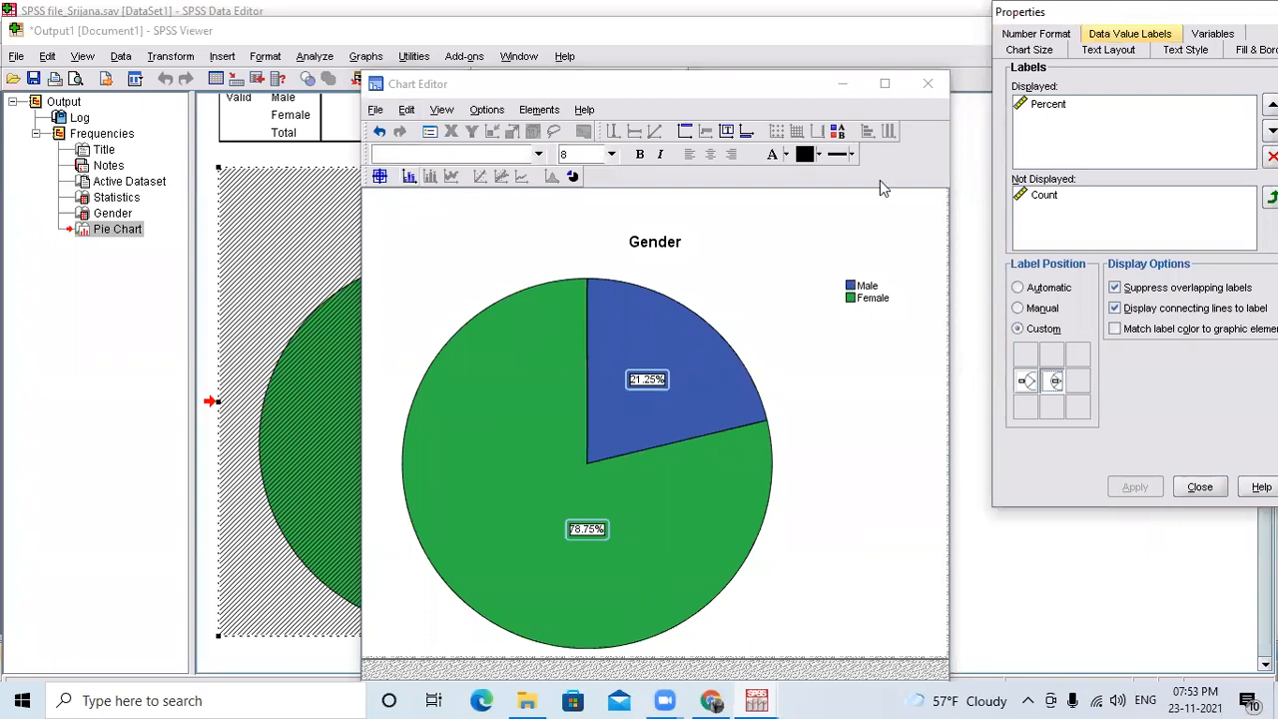
left_click(884, 84)
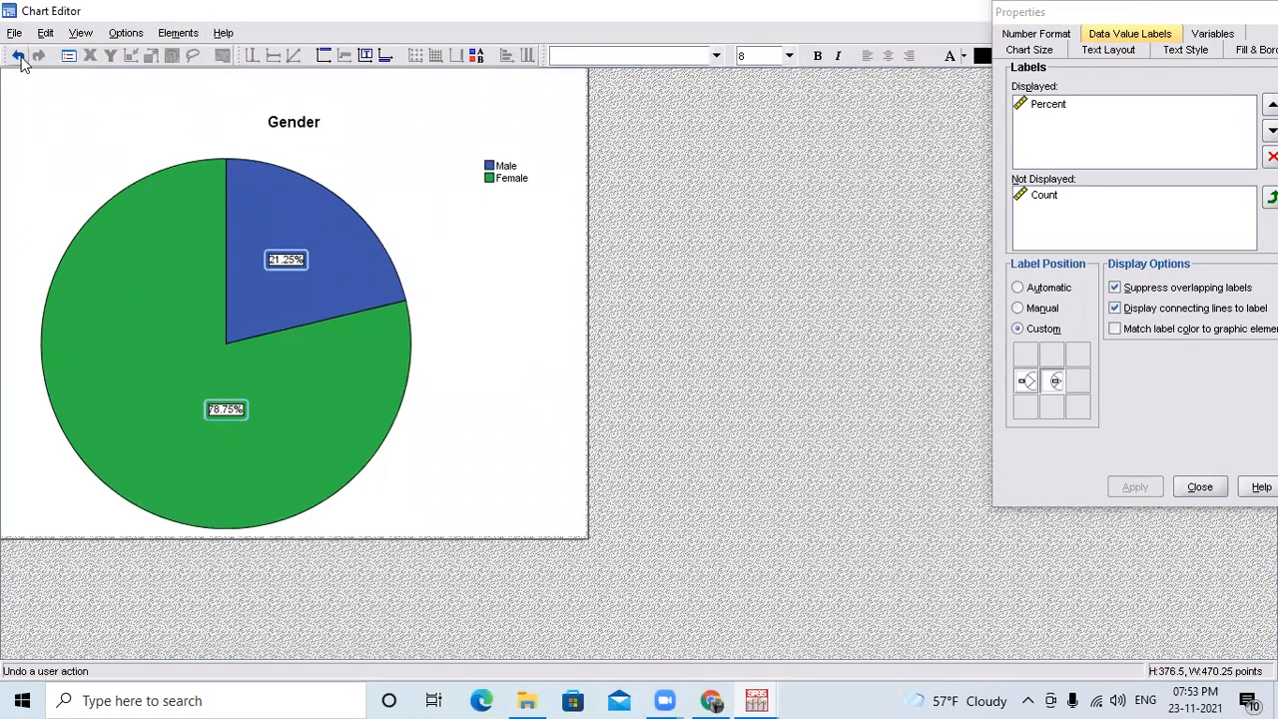
Give all pie slices a red border (239, 51, 56) with a dashed line style.
left_click(277, 301)
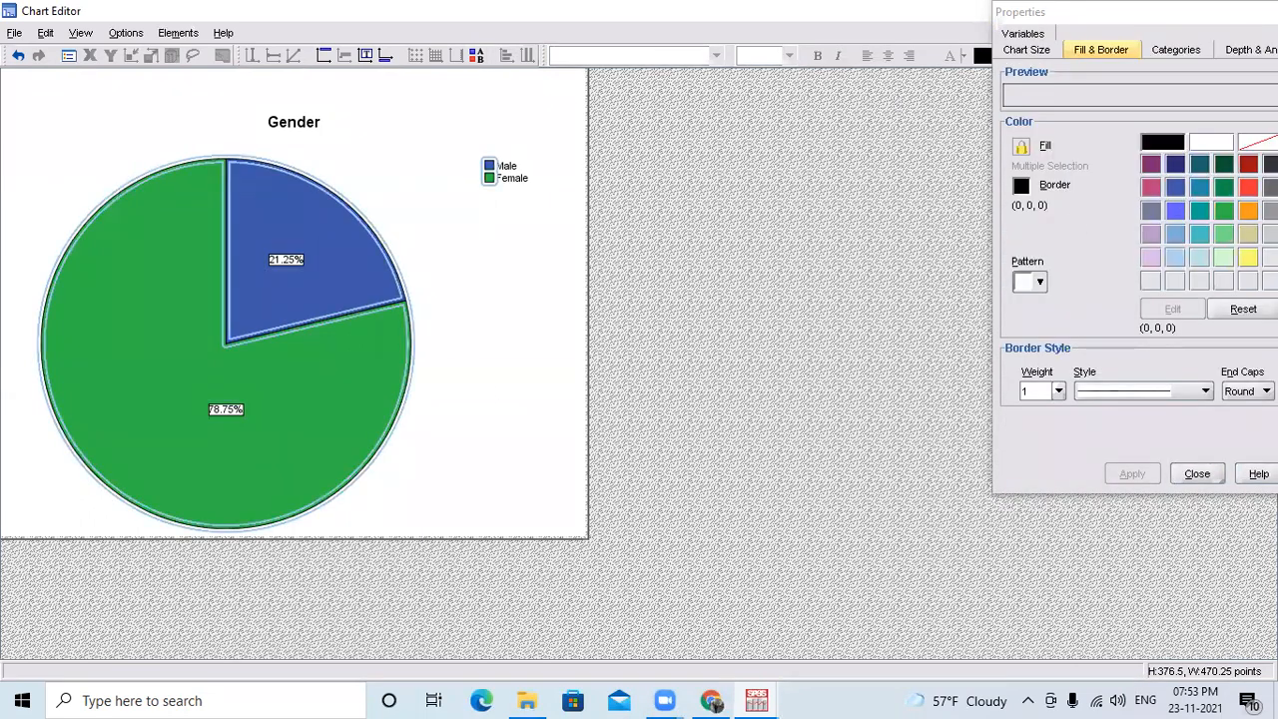
left_click(1248, 187)
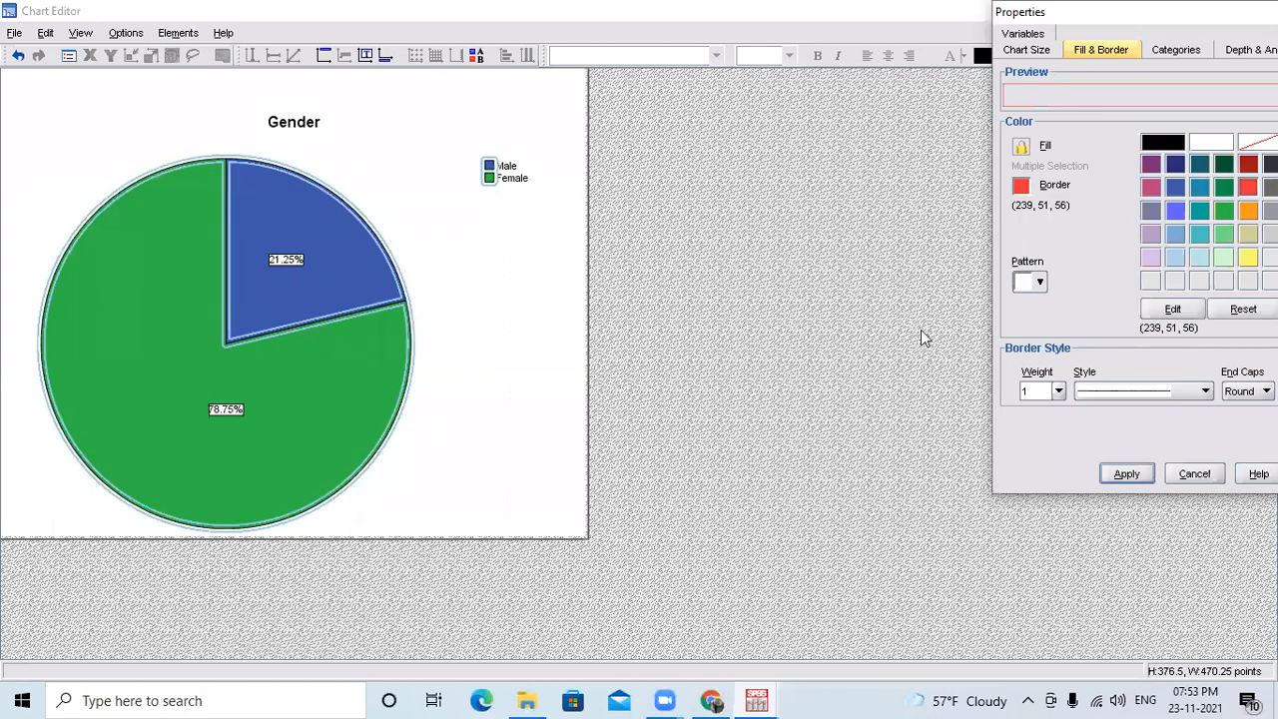
left_click(1205, 392)
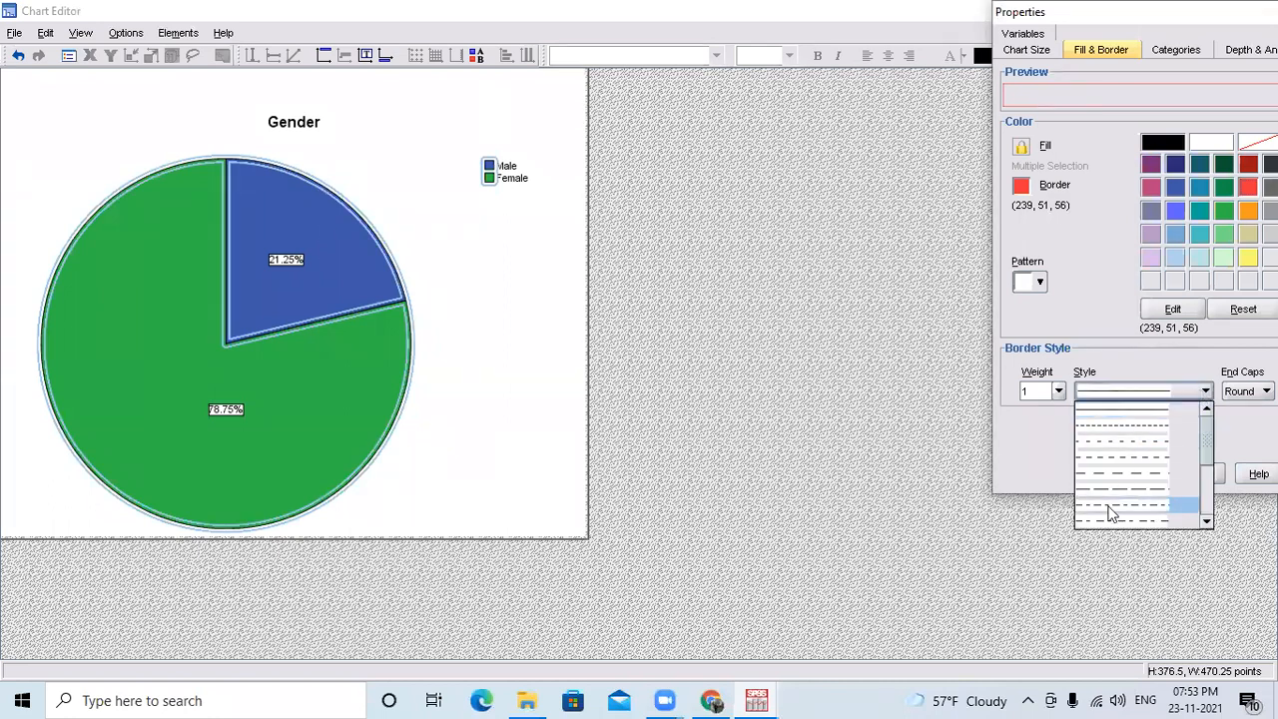
left_click(1207, 485)
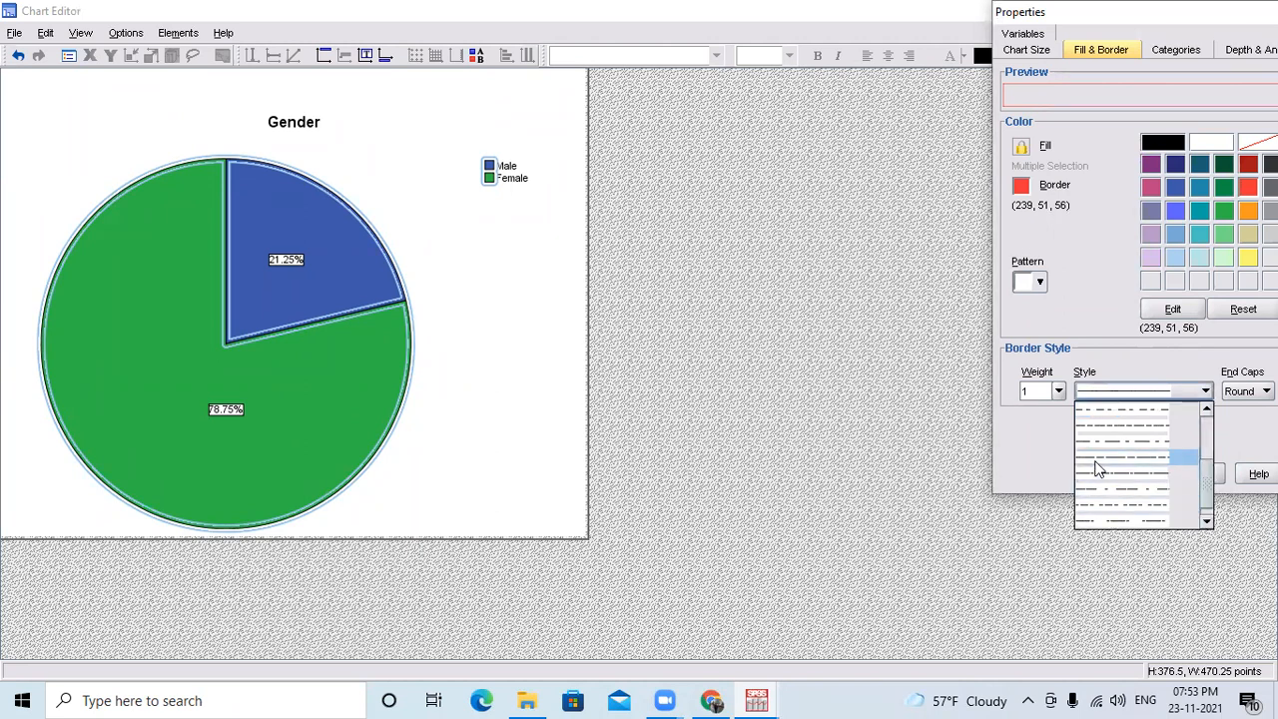
left_click(1097, 469)
left_click(1126, 474)
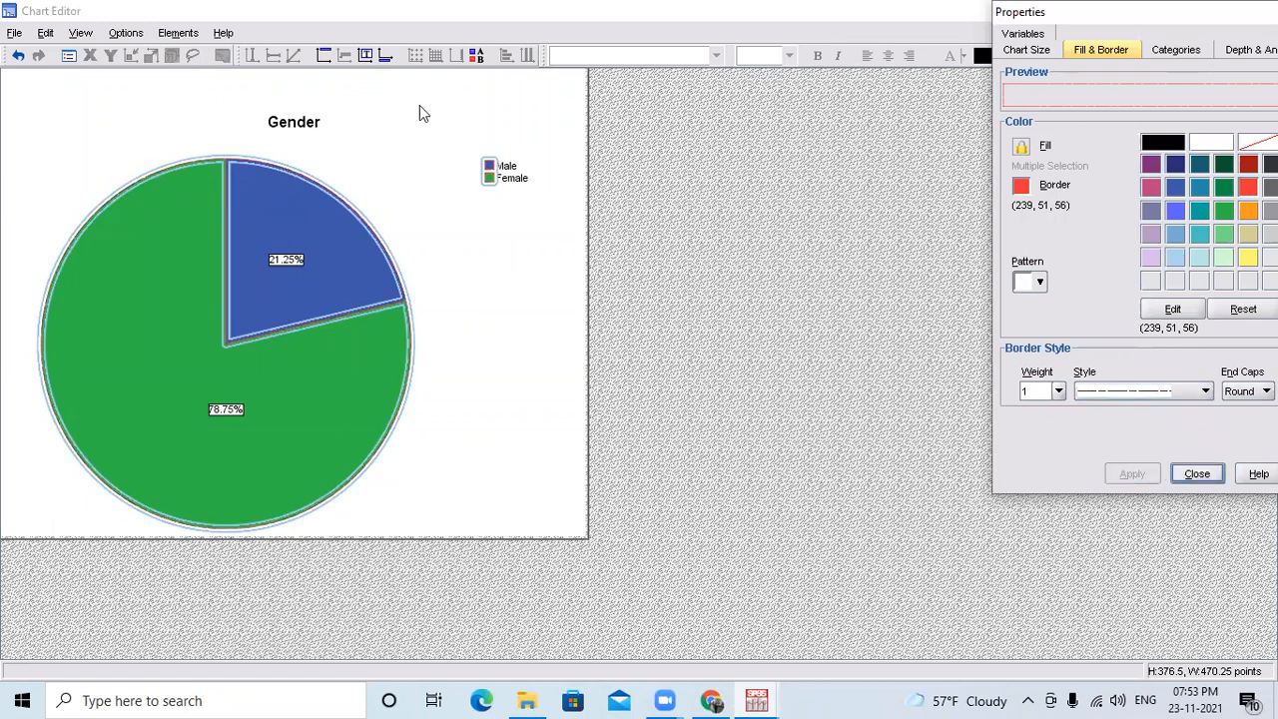
Add a footnote with its default text below the pie chart and close the slices' properties.
left_click(386, 56)
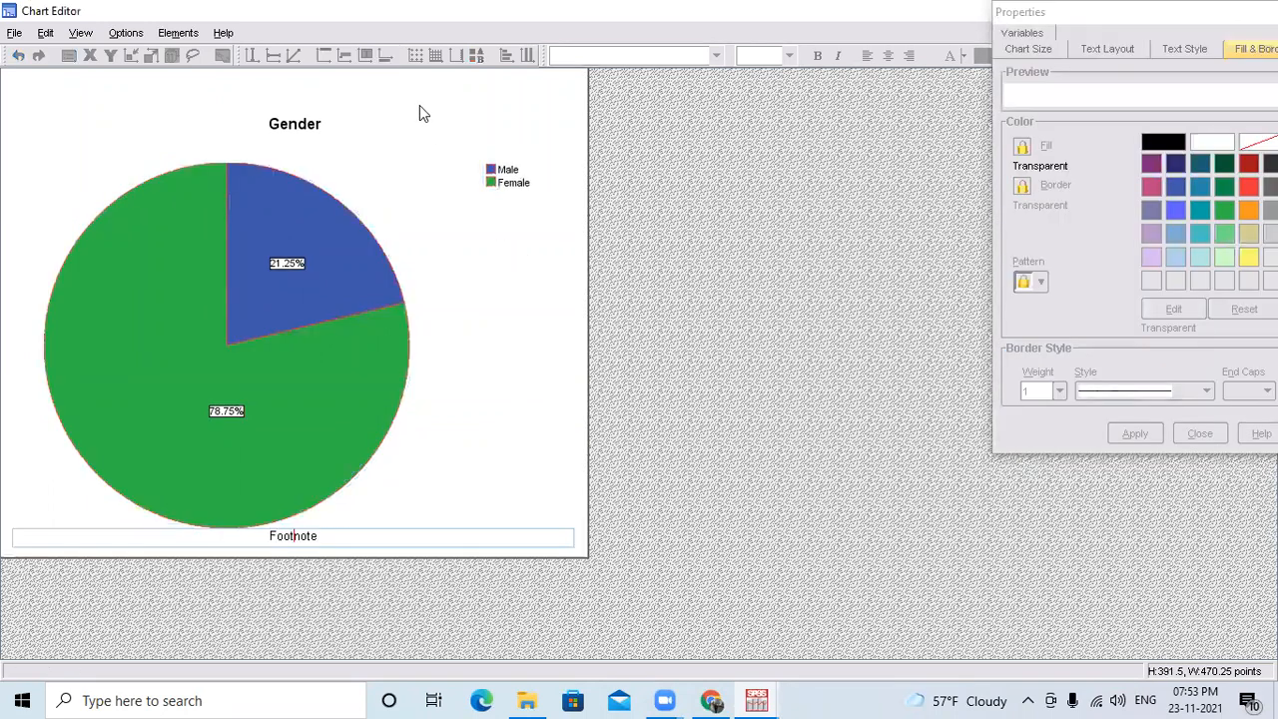
left_click(171, 264)
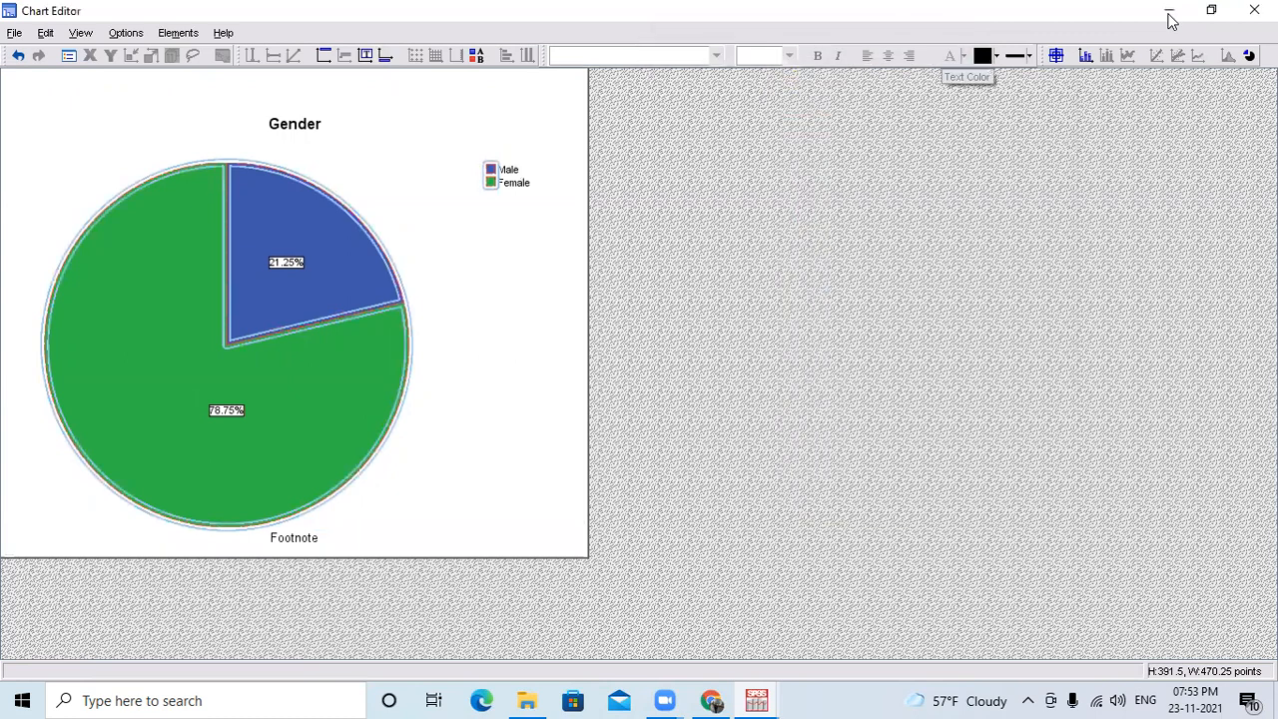
double_click(317, 221)
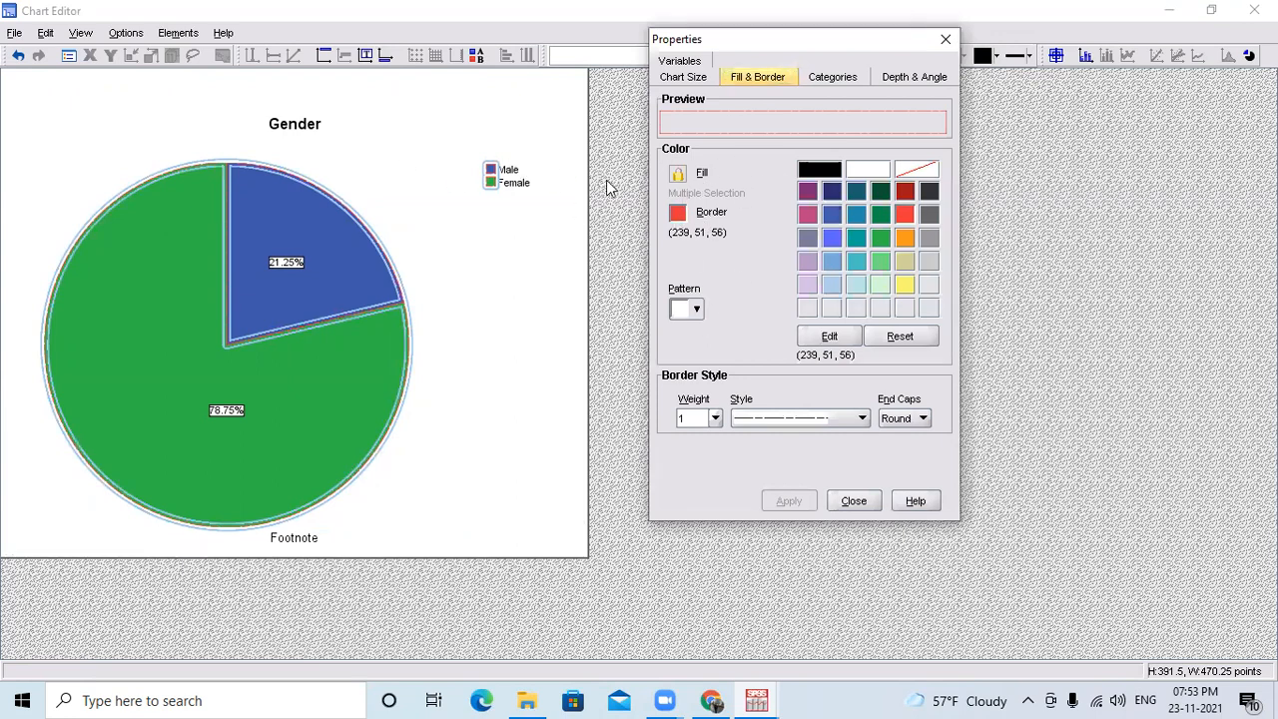
left_click(945, 39)
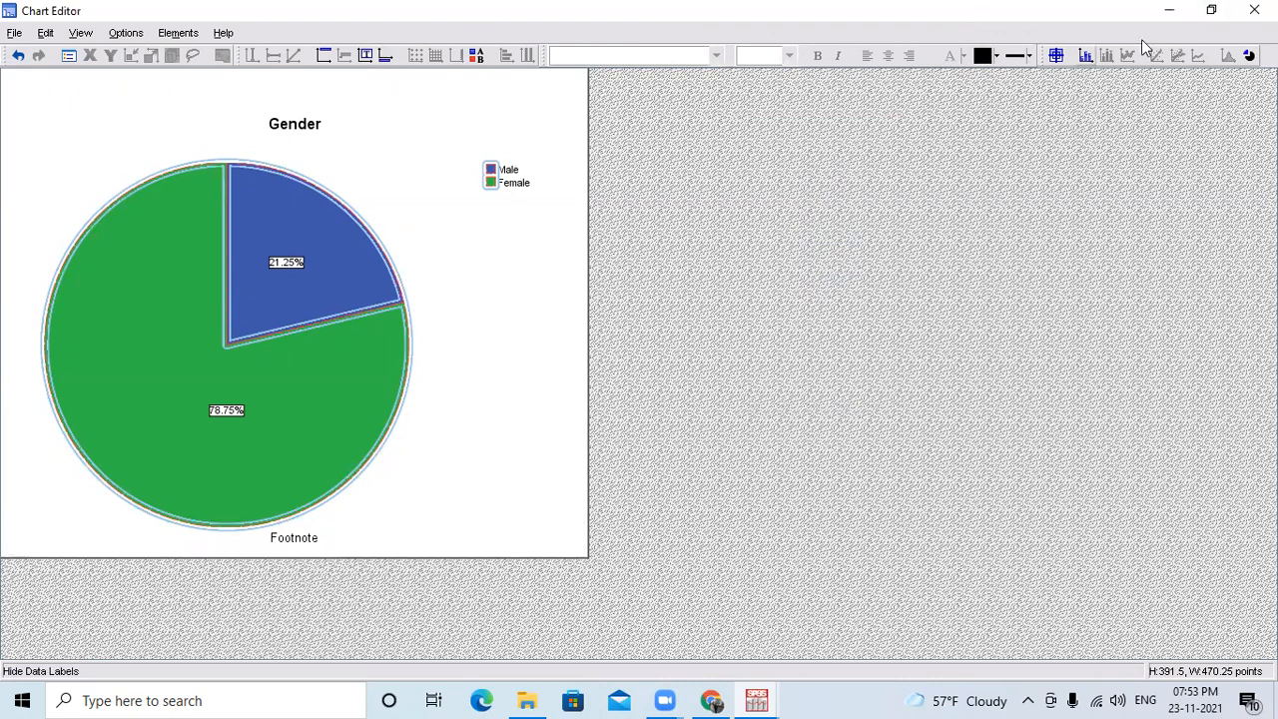
Hide the pie chart's data labels, show them again, and close the Chart Editor.
left_click(1086, 56)
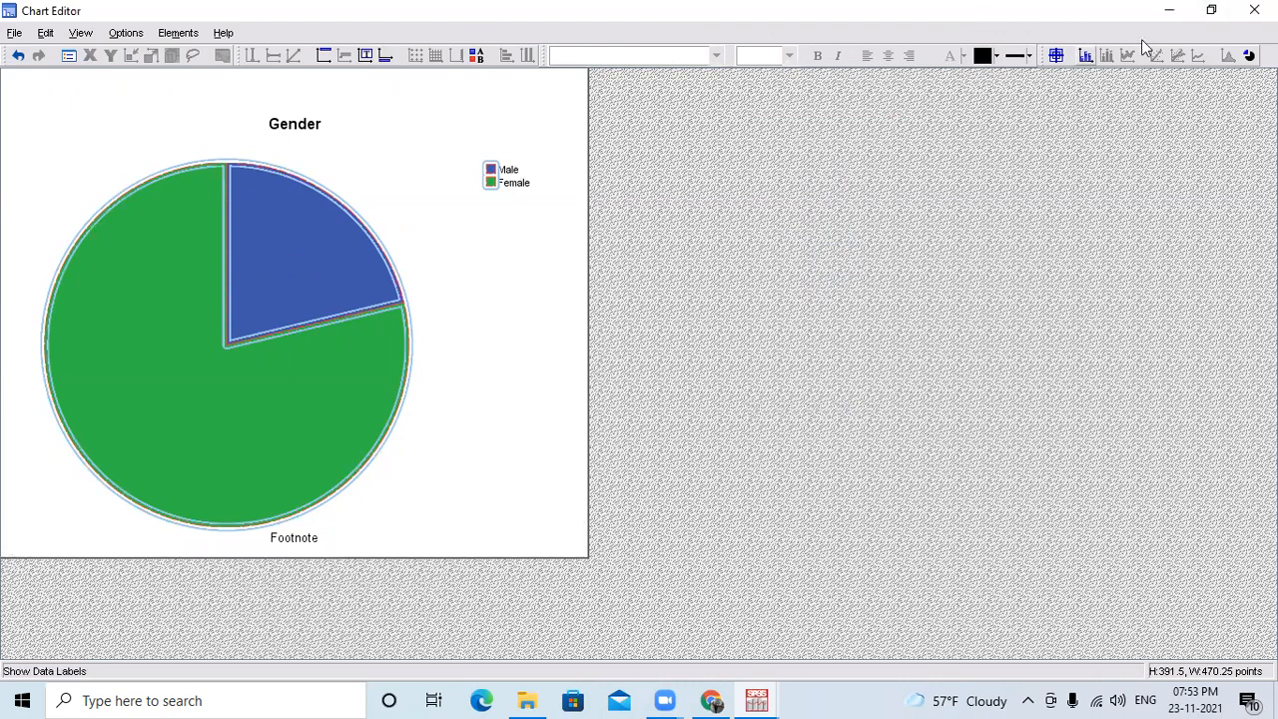
left_click(1087, 56)
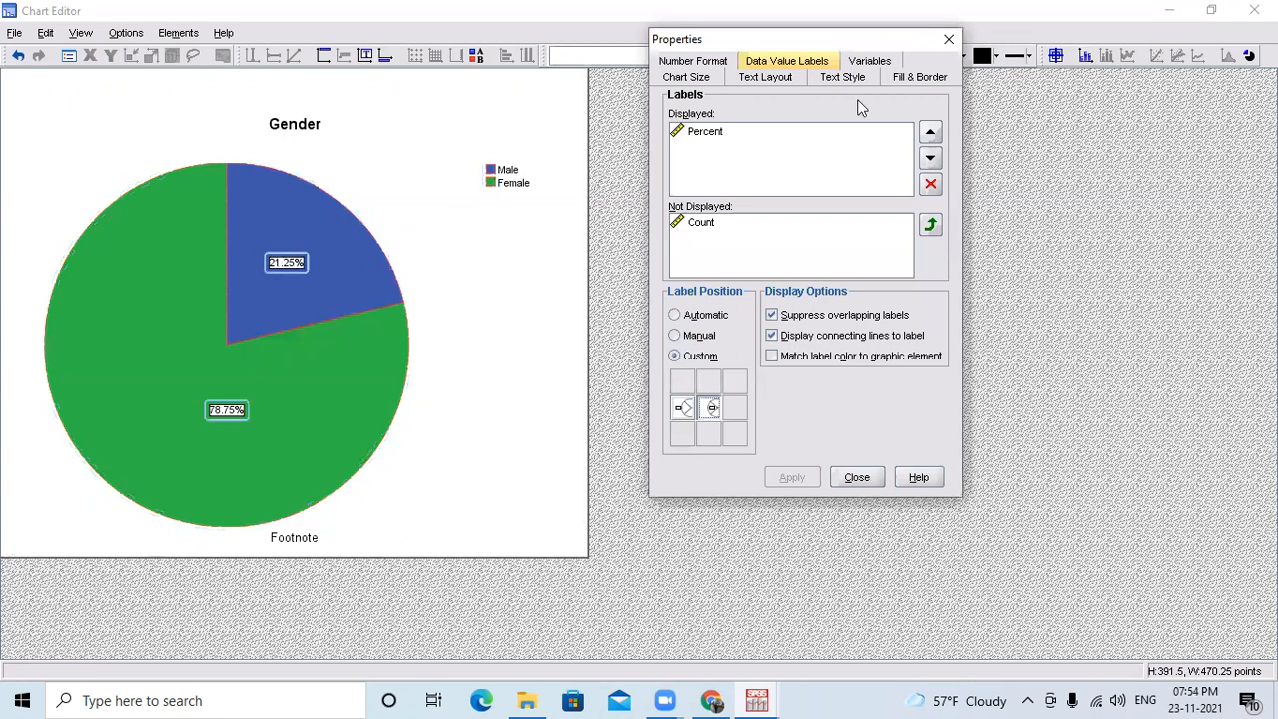
key("Escape")
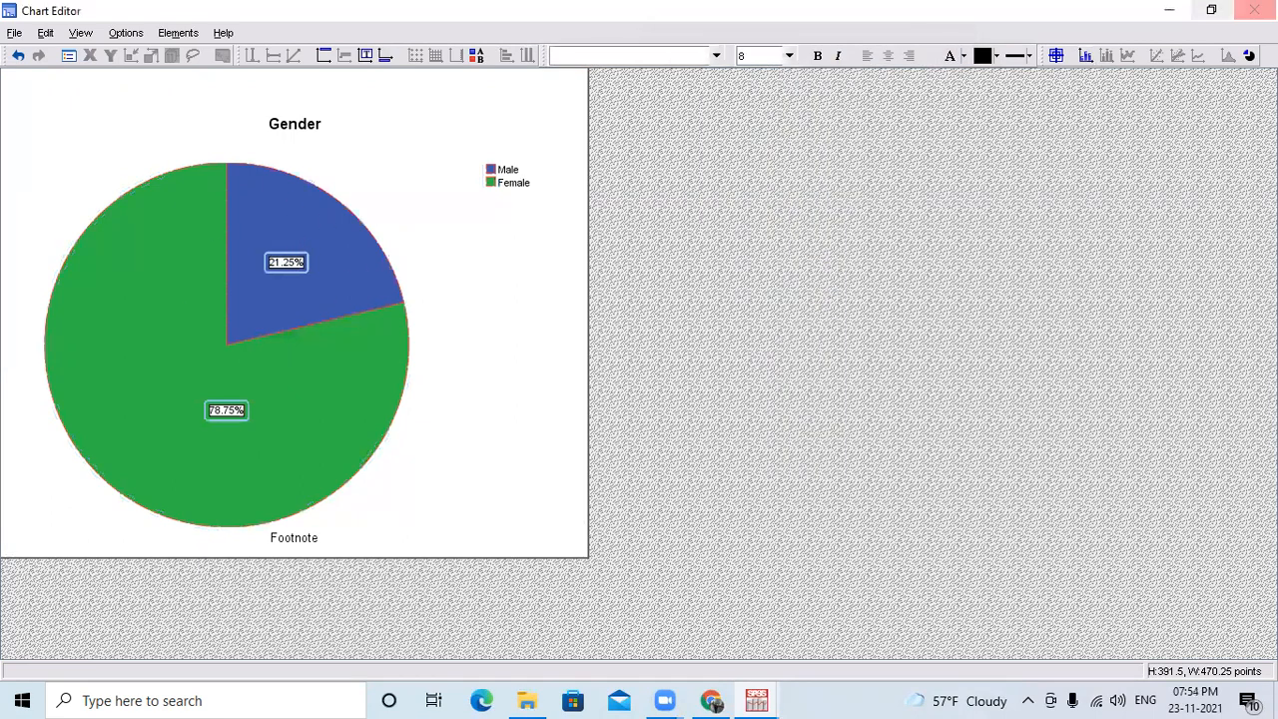
left_click(1254, 10)
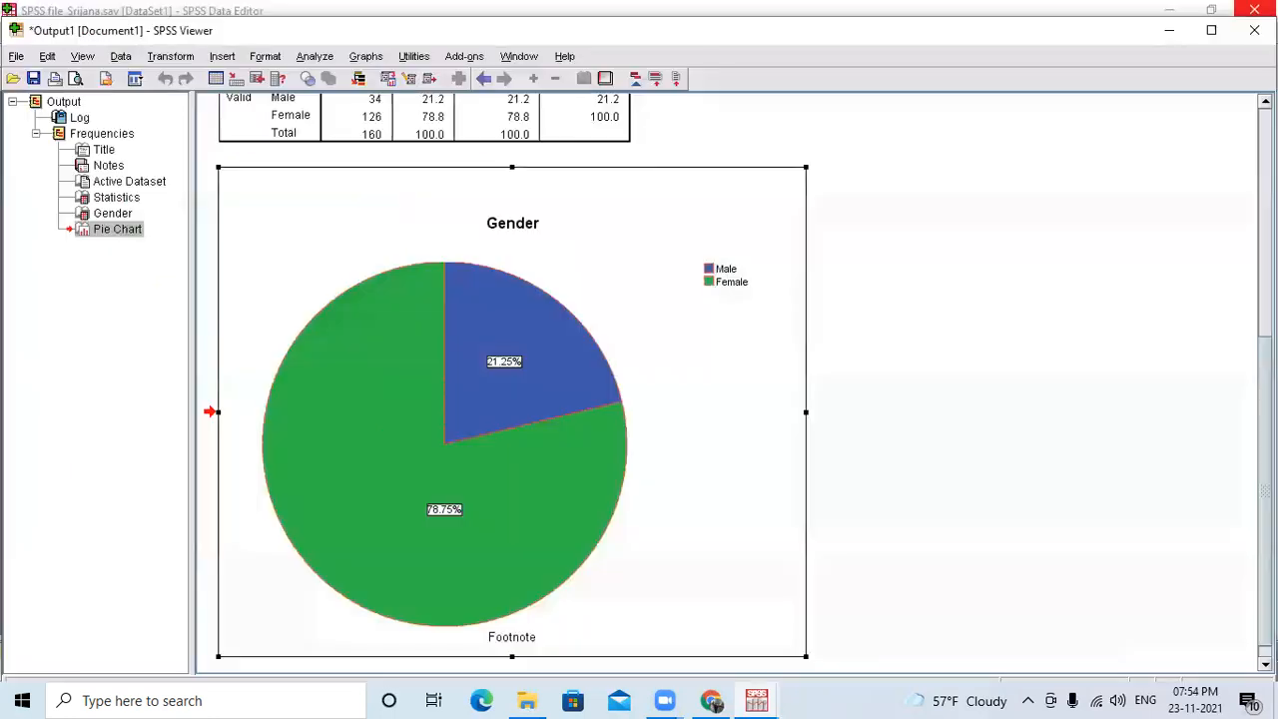
right_click(569, 347)
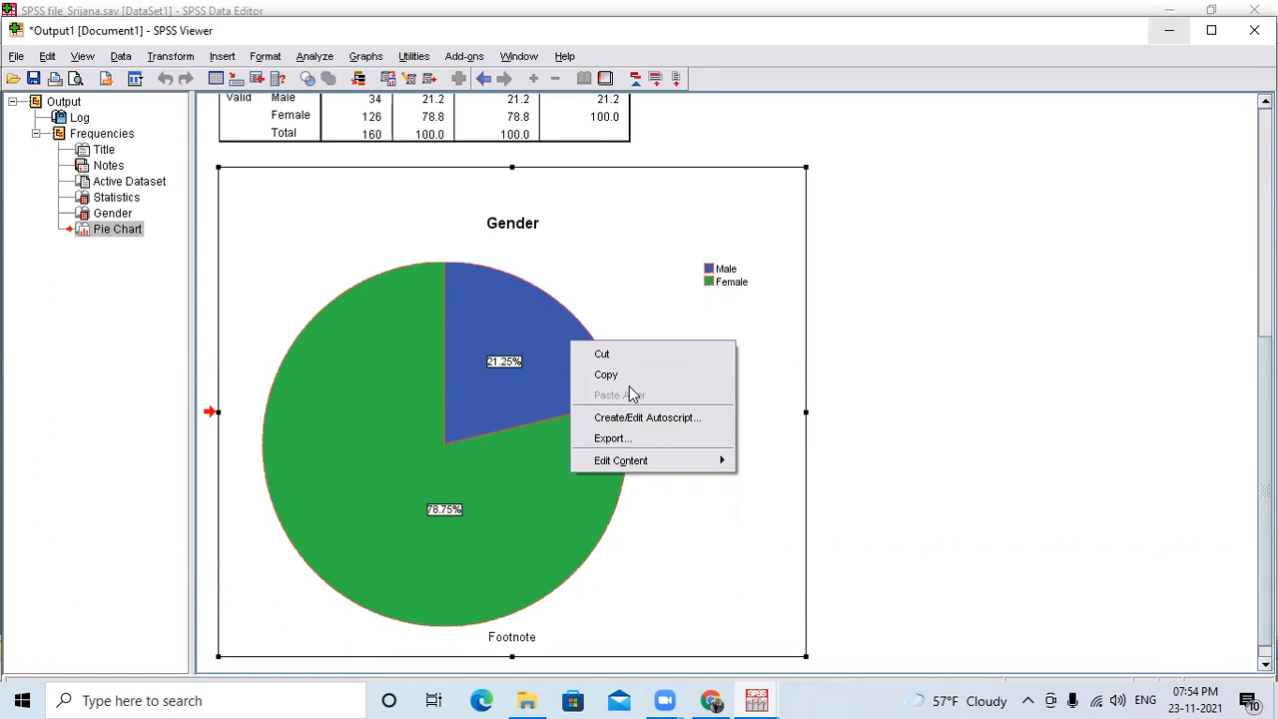
left_click(949, 253)
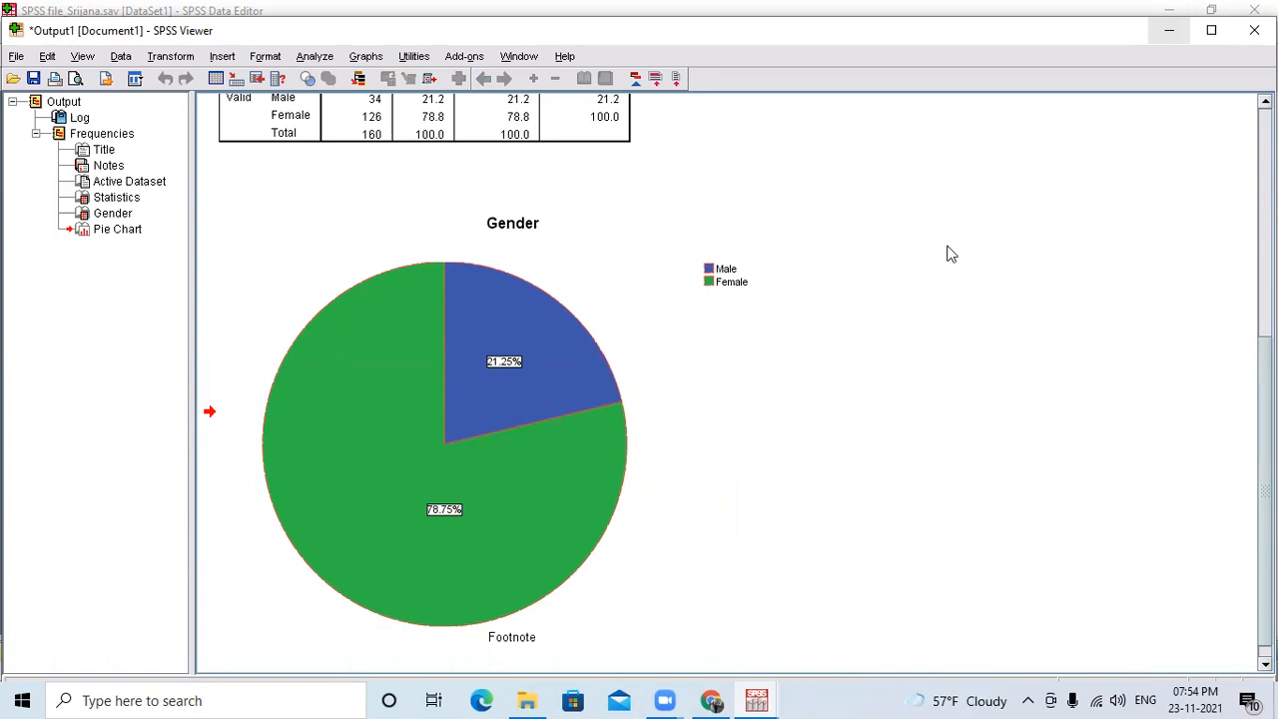
left_click(623, 257)
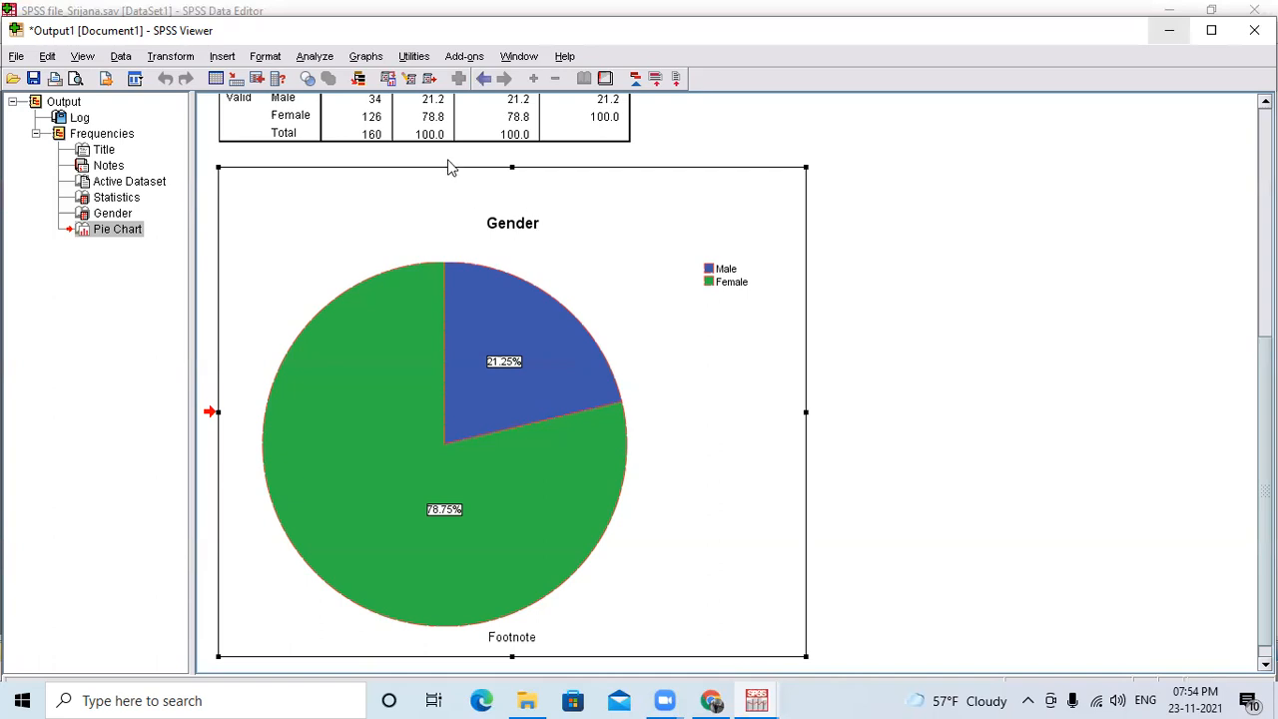
left_click(366, 57)
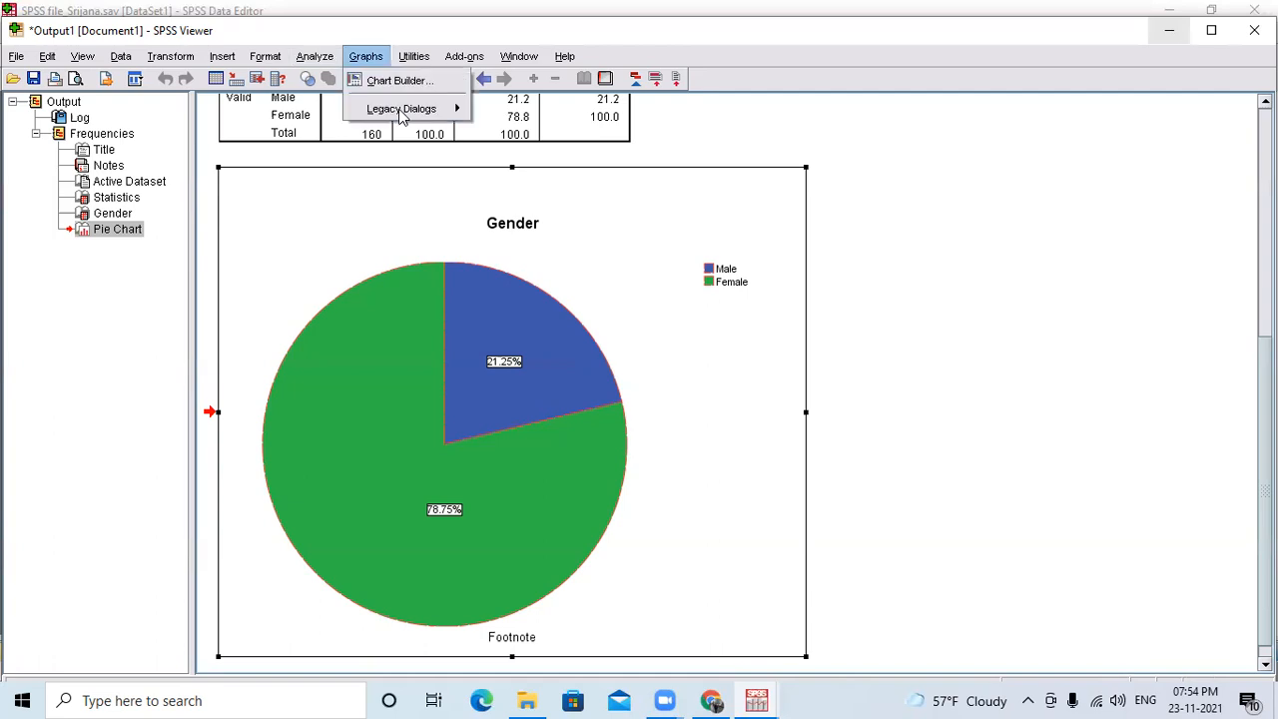
left_click(398, 79)
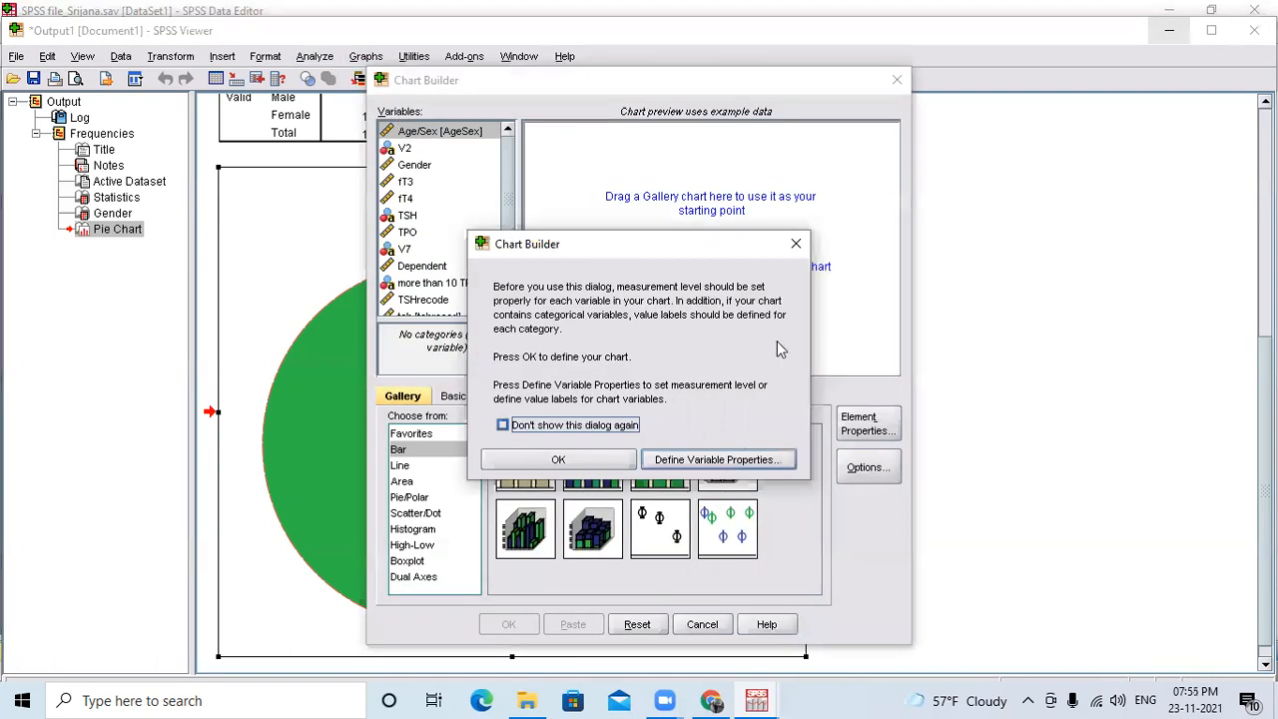
left_click(795, 244)
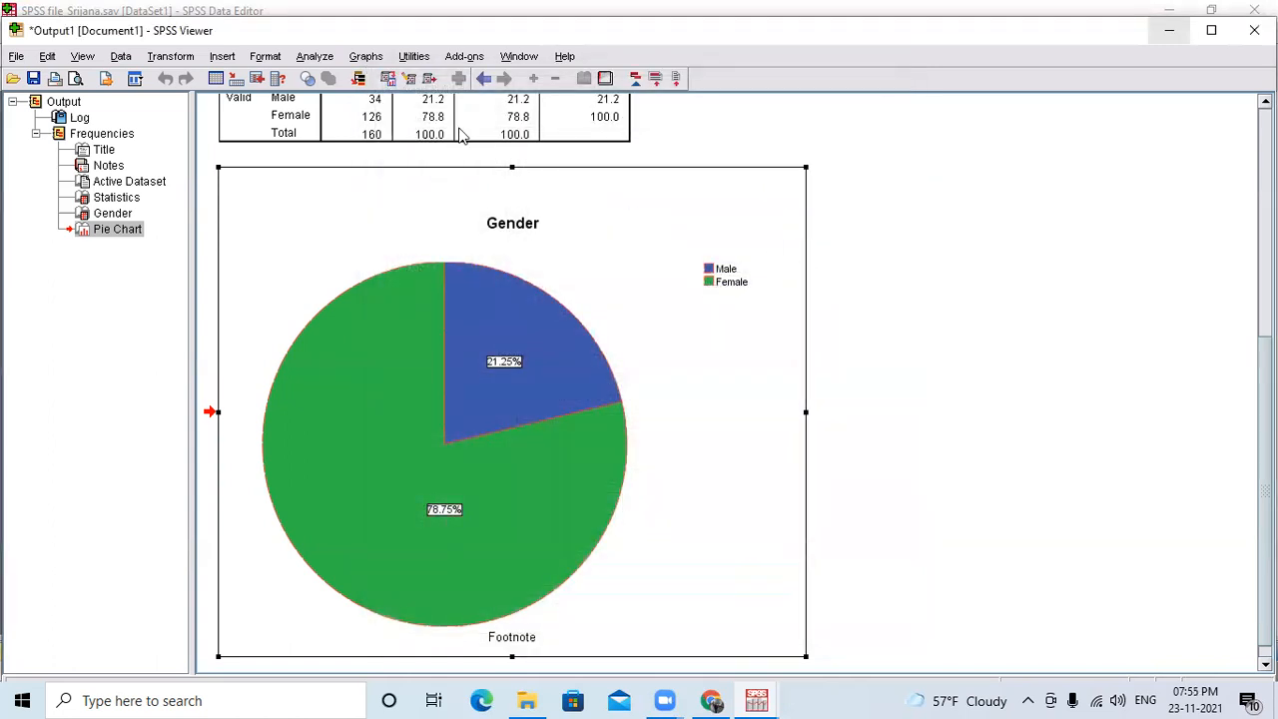
left_click(366, 56)
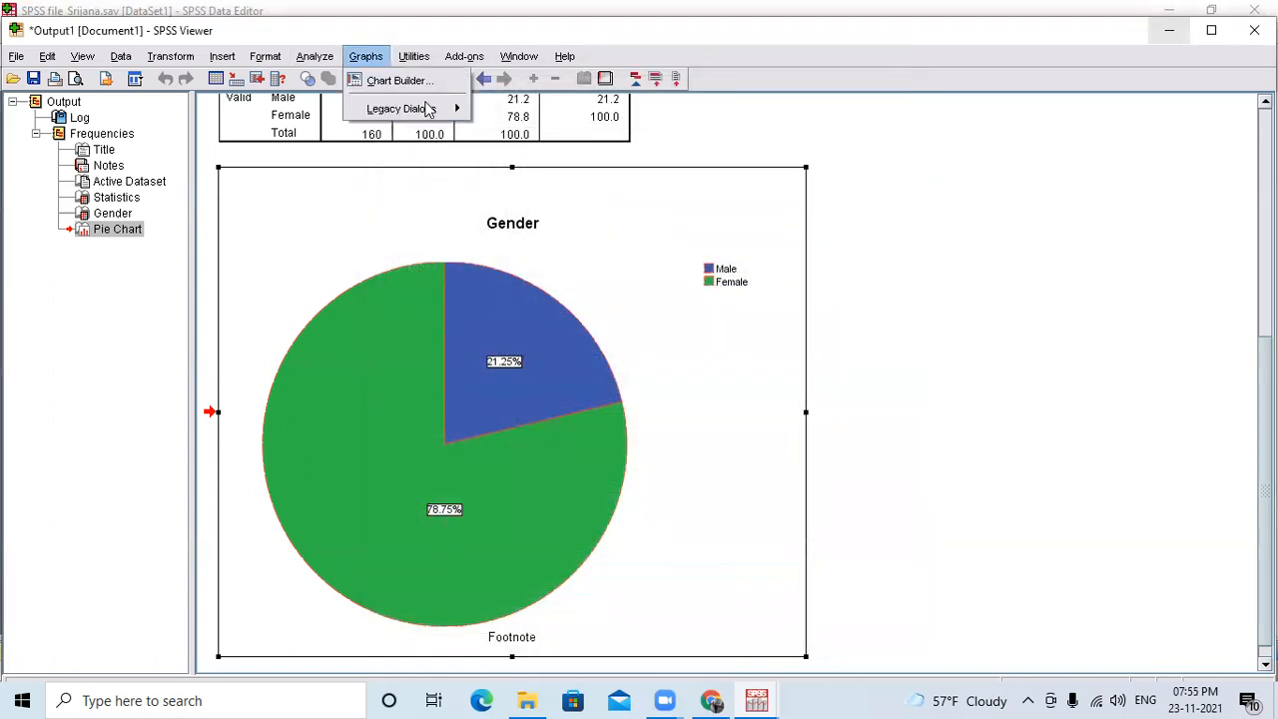
mouse_move(409, 110)
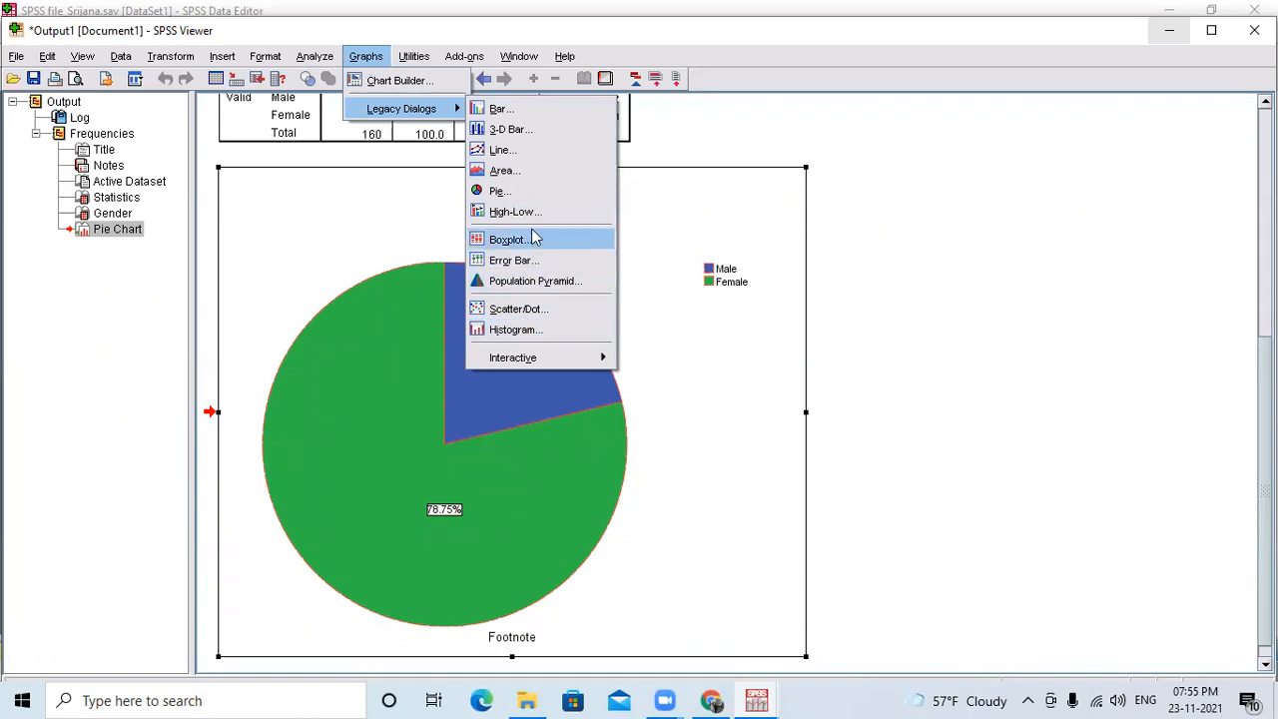
left_click(502, 150)
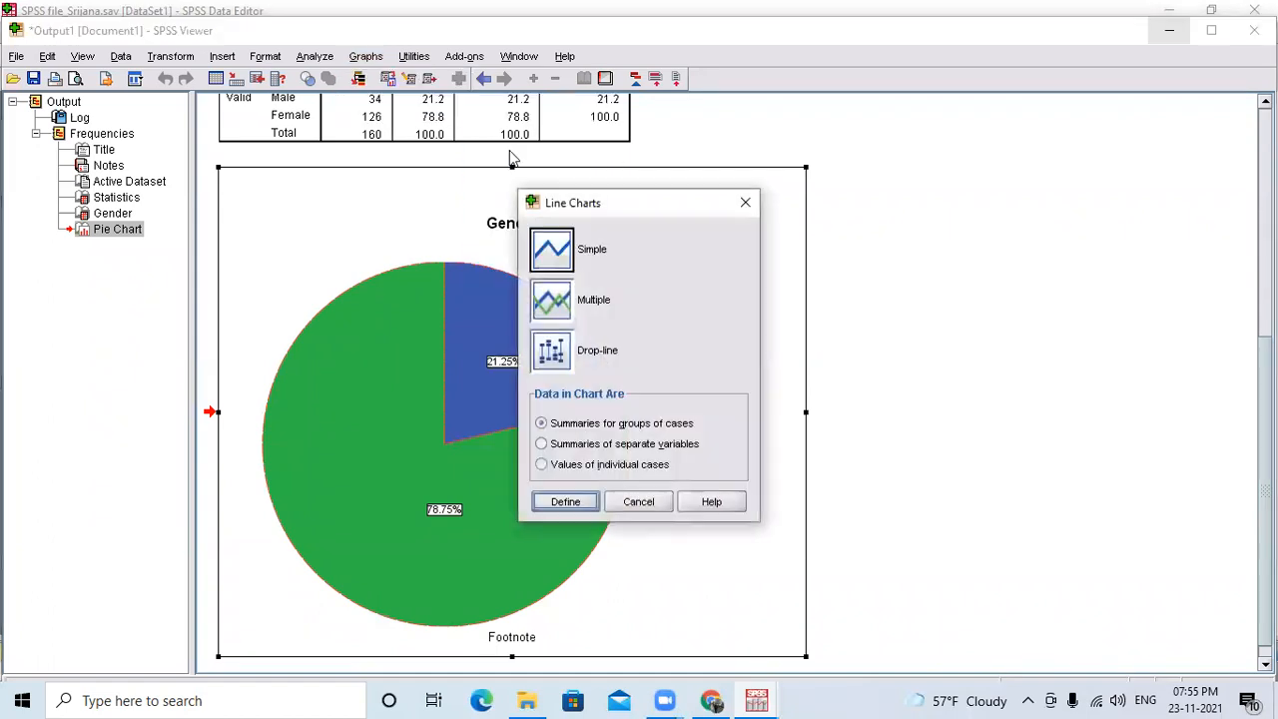
left_click(545, 312)
left_click(561, 369)
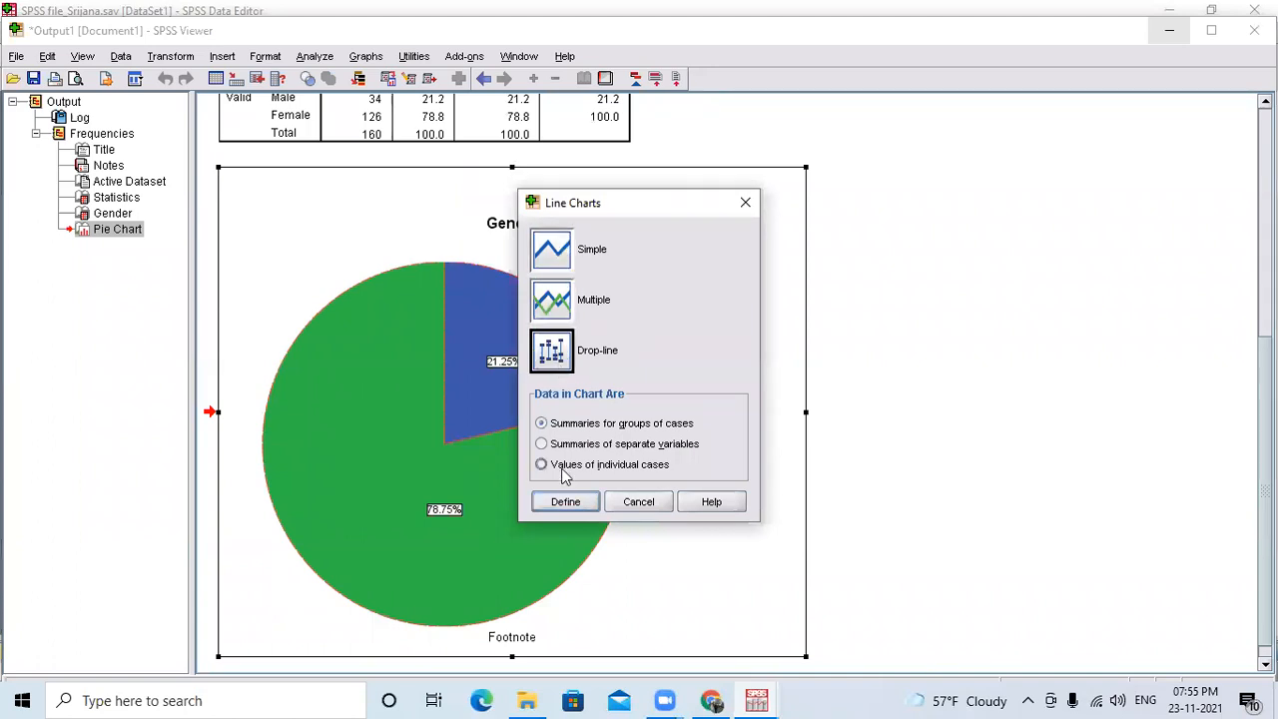
left_click(565, 502)
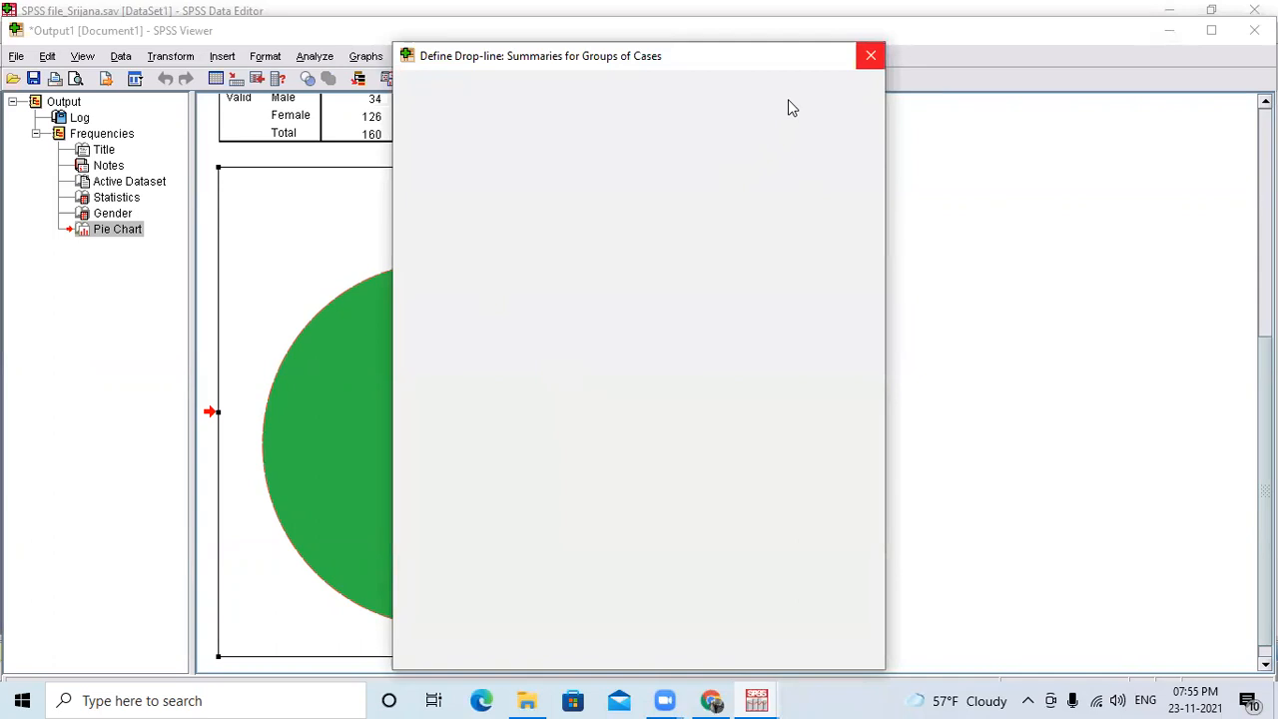
left_click(871, 56)
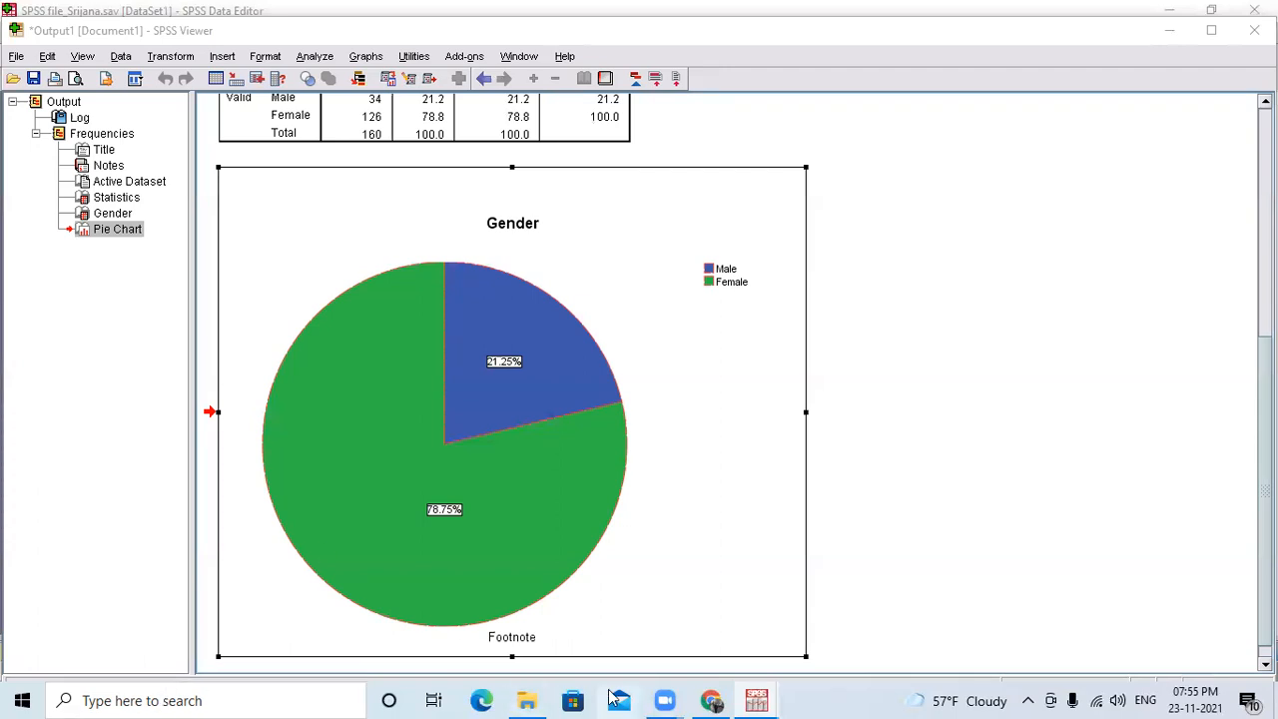
Raise the computer's speaker volume to 100 and dismiss the volume control.
left_click(1122, 695)
left_click_drag(1180, 655, 1214, 655)
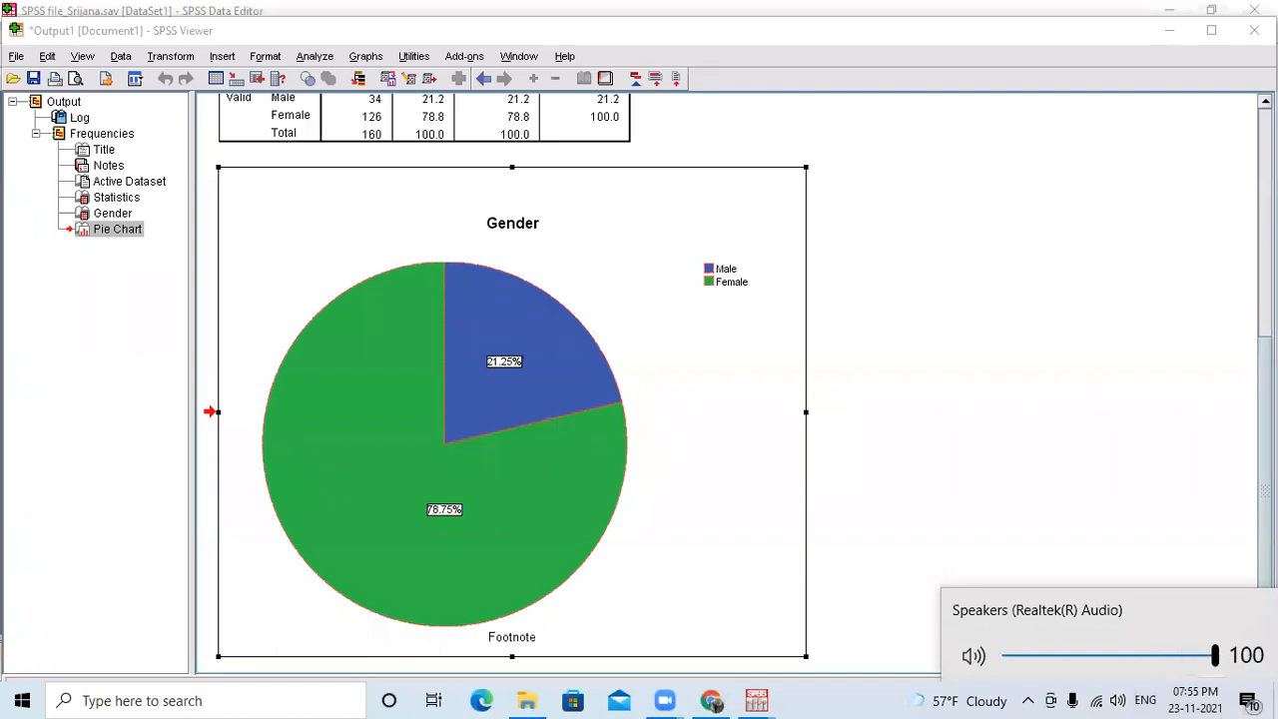
left_click(814, 189)
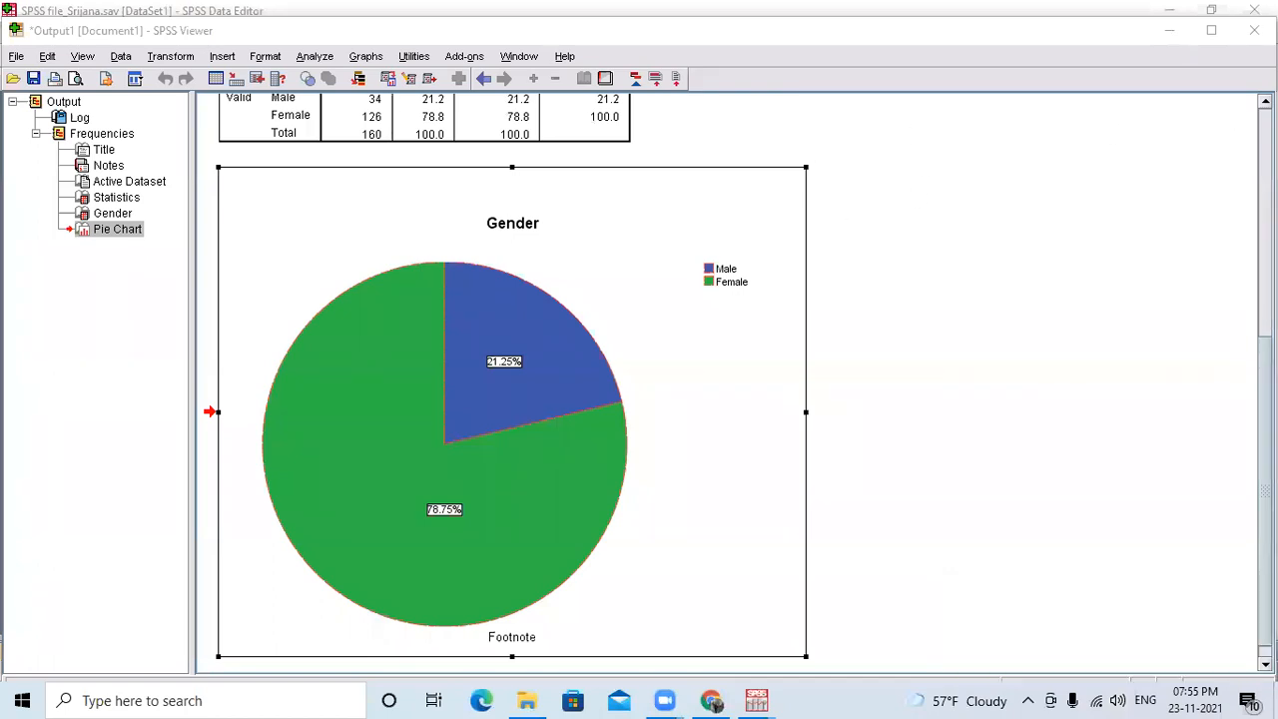
Close the Output1 viewer without saving it and open the Schedule document from the SPSS_Training folder in Word.
left_click(1254, 30)
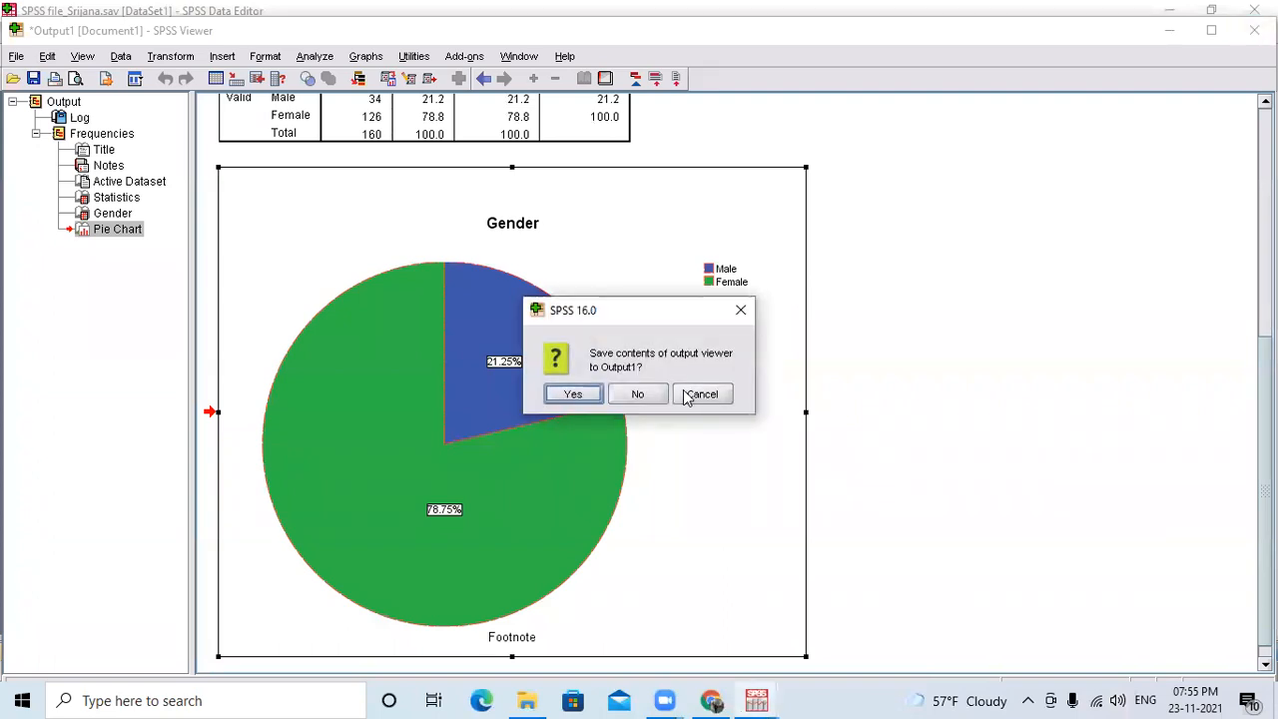
left_click(654, 396)
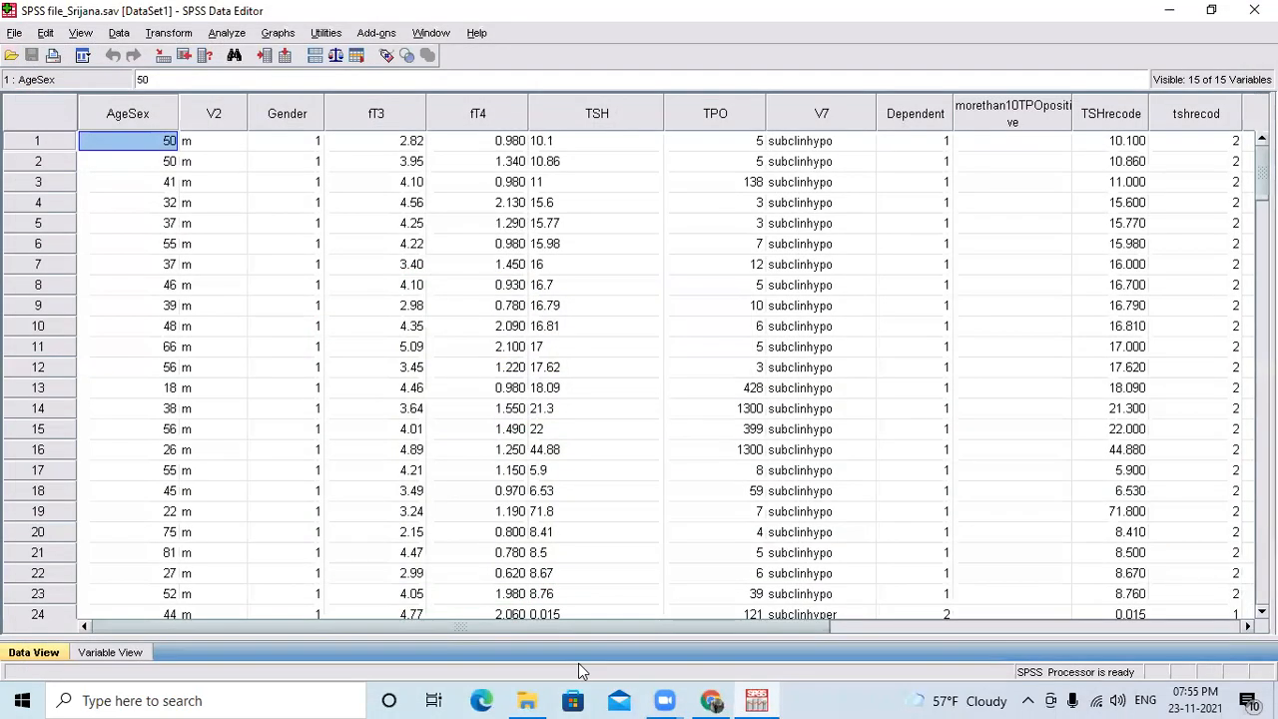
left_click(528, 700)
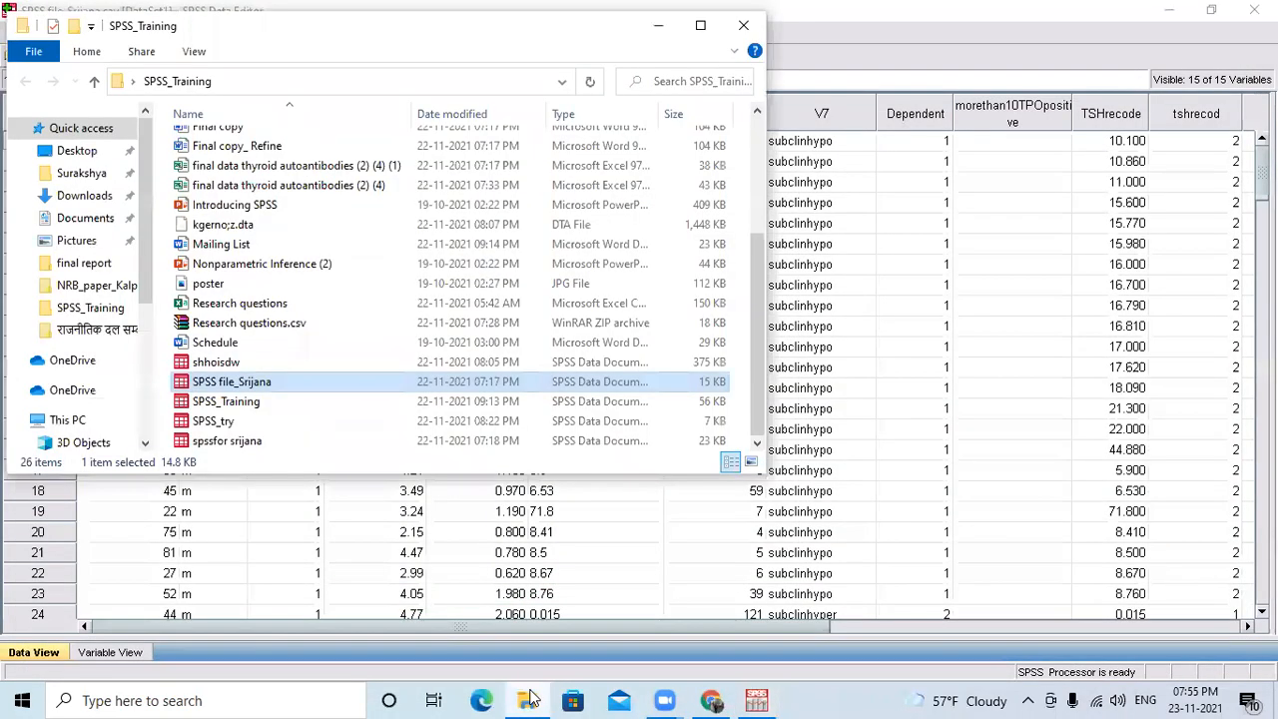
double_click(268, 341)
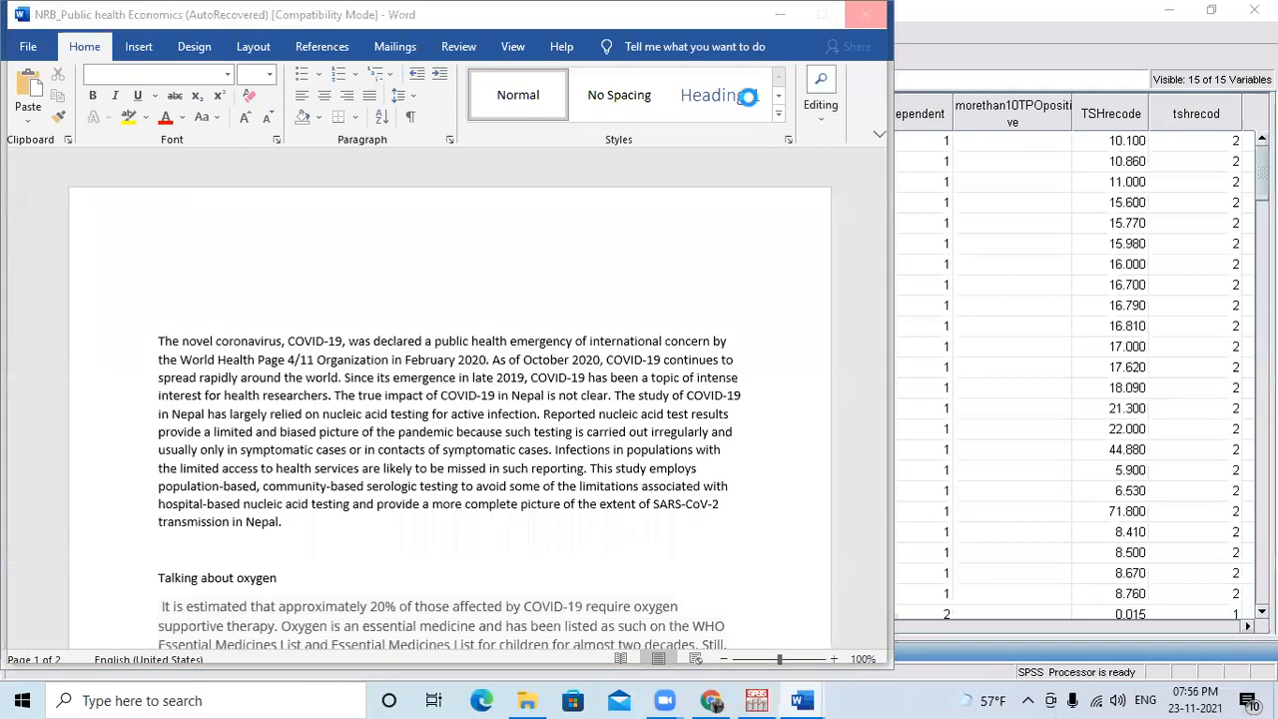
left_click(817, 110)
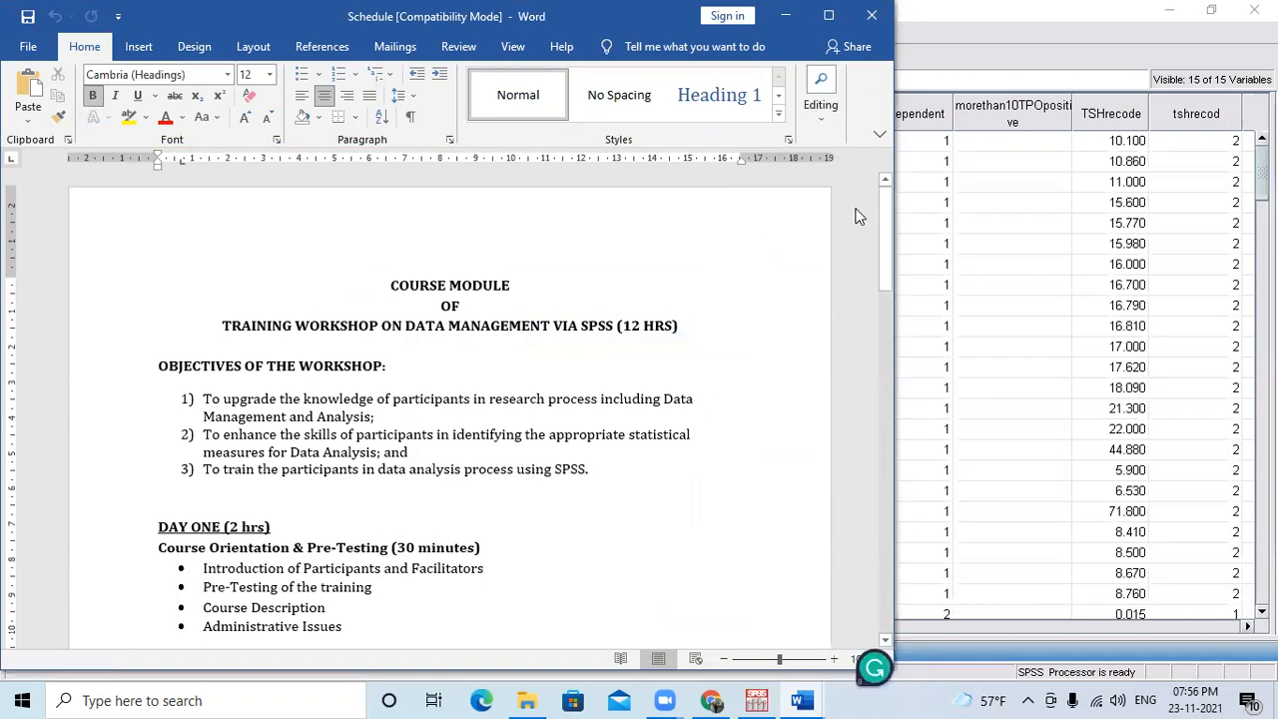
Review the Day 2 topics under Module 3 and Module 4 in the Schedule, minimize it and close the folder window.
left_click_drag(881, 216, 870, 322)
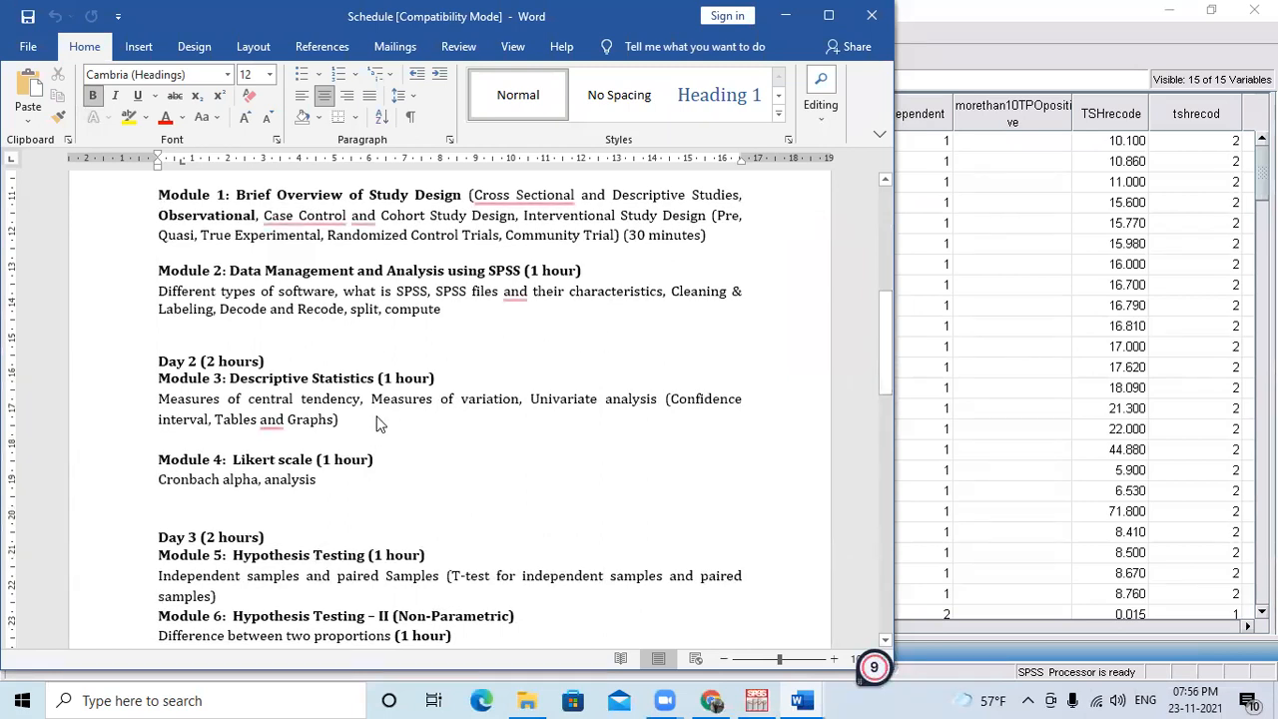
left_click_drag(891, 336, 886, 354)
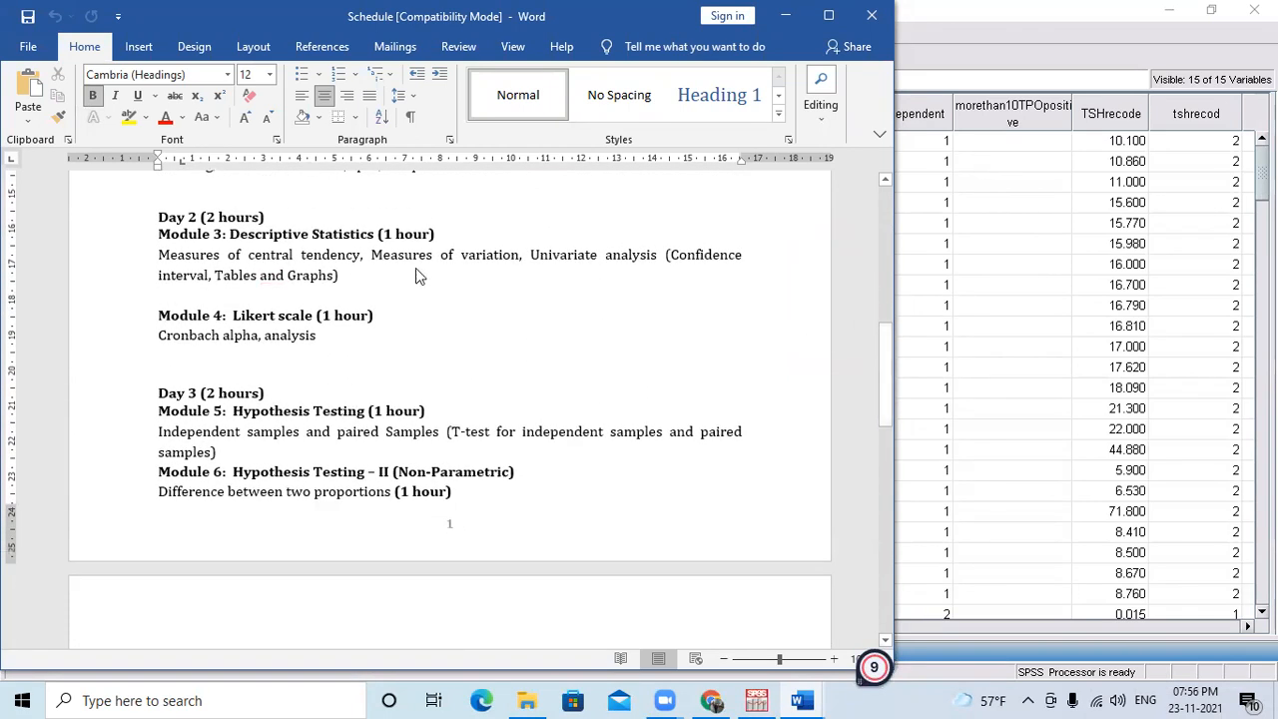
left_click(193, 265)
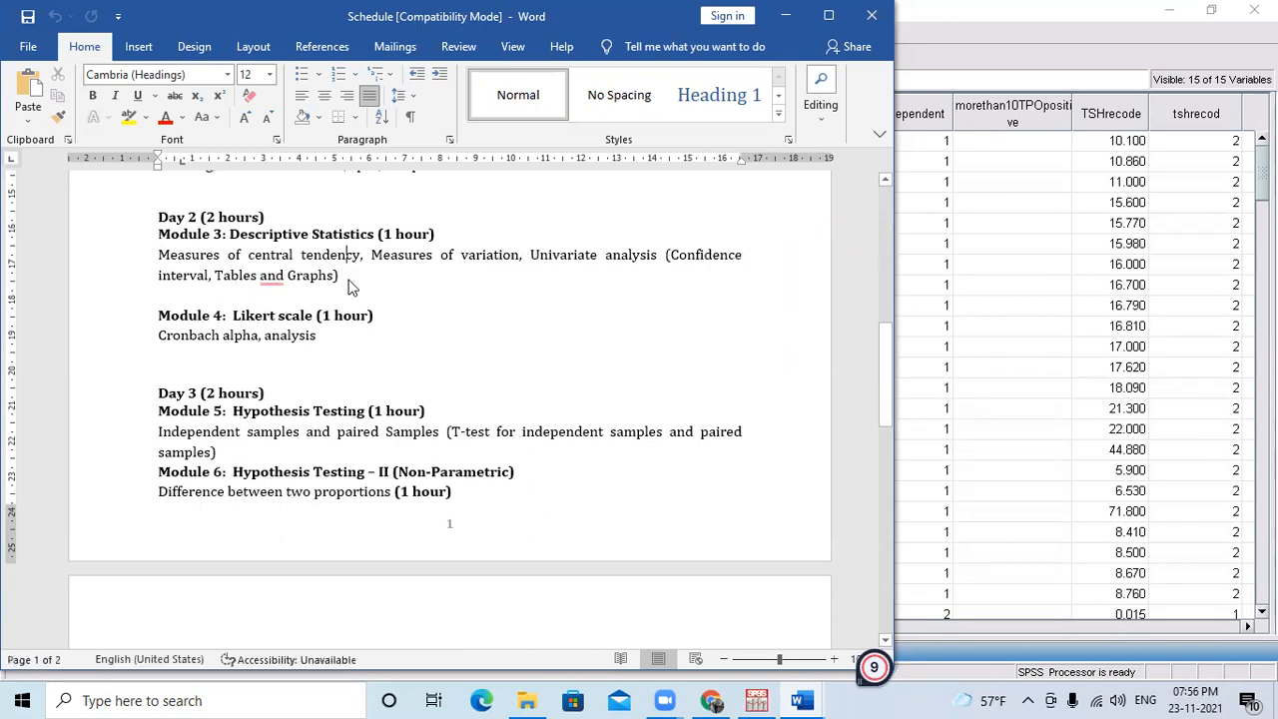
left_click_drag(350, 280, 163, 258)
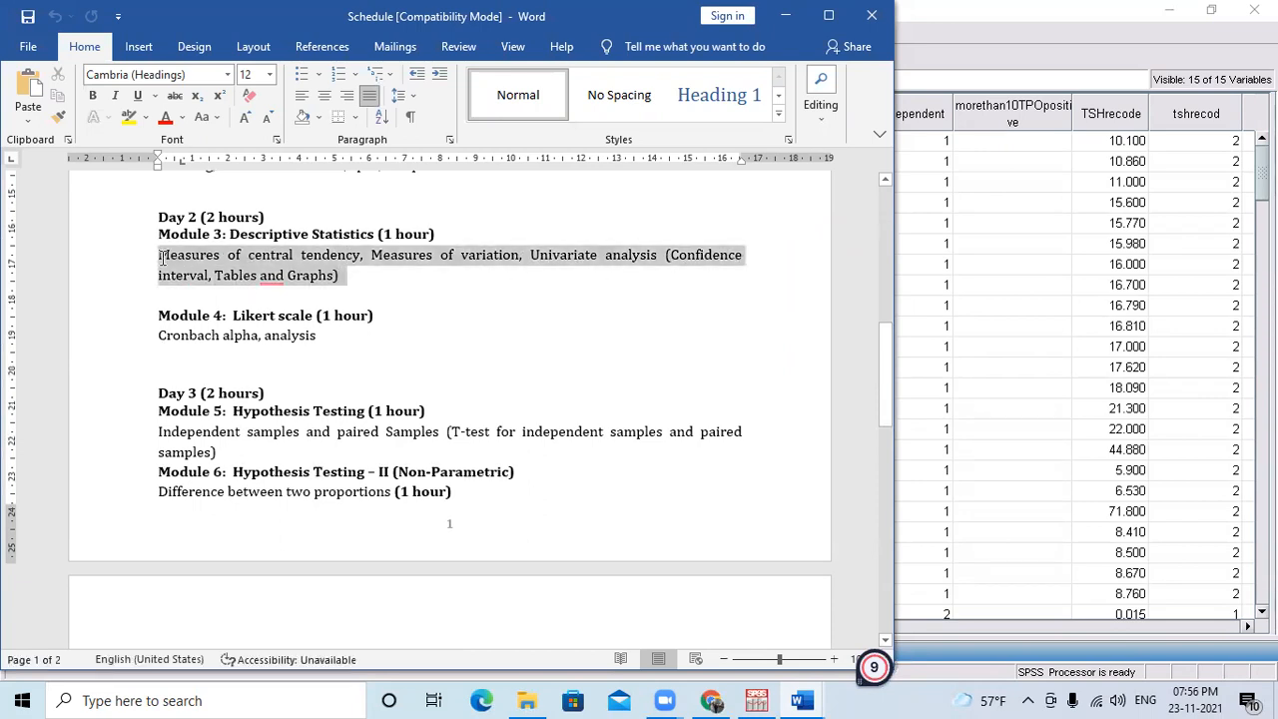
left_click(190, 332)
left_click(349, 277)
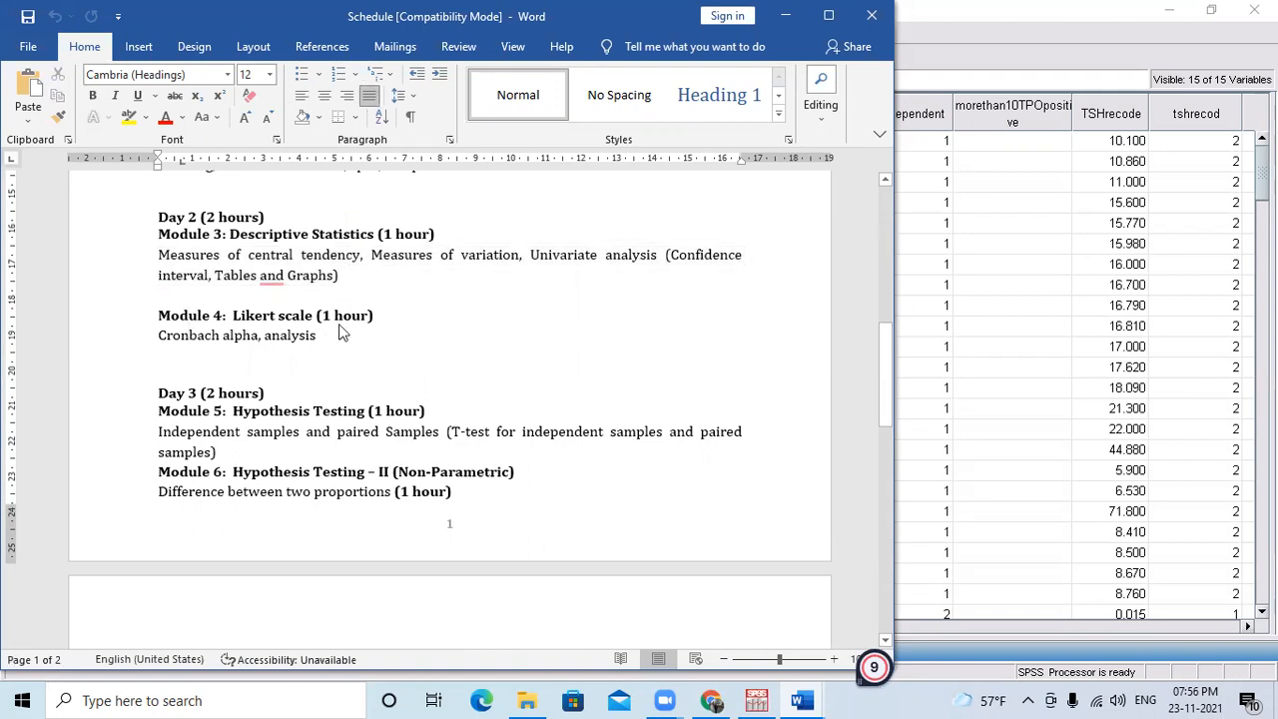
left_click_drag(281, 334, 152, 314)
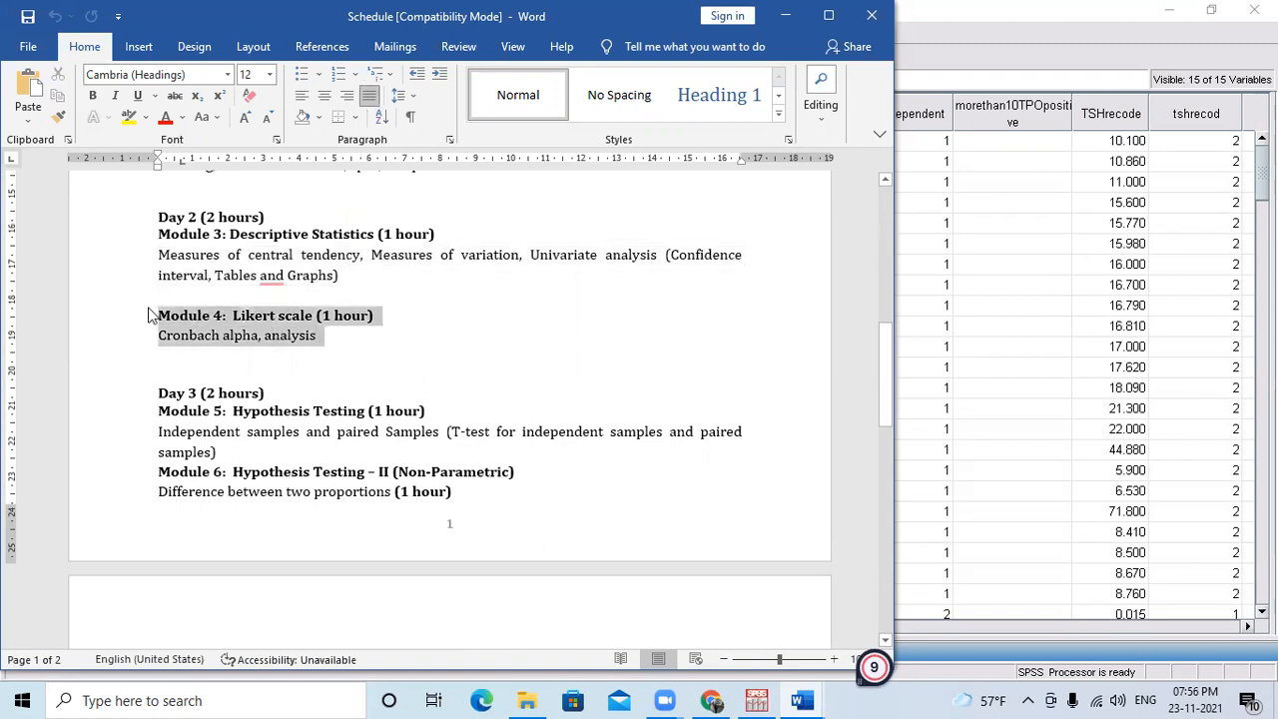
left_click(475, 357)
left_click(364, 279)
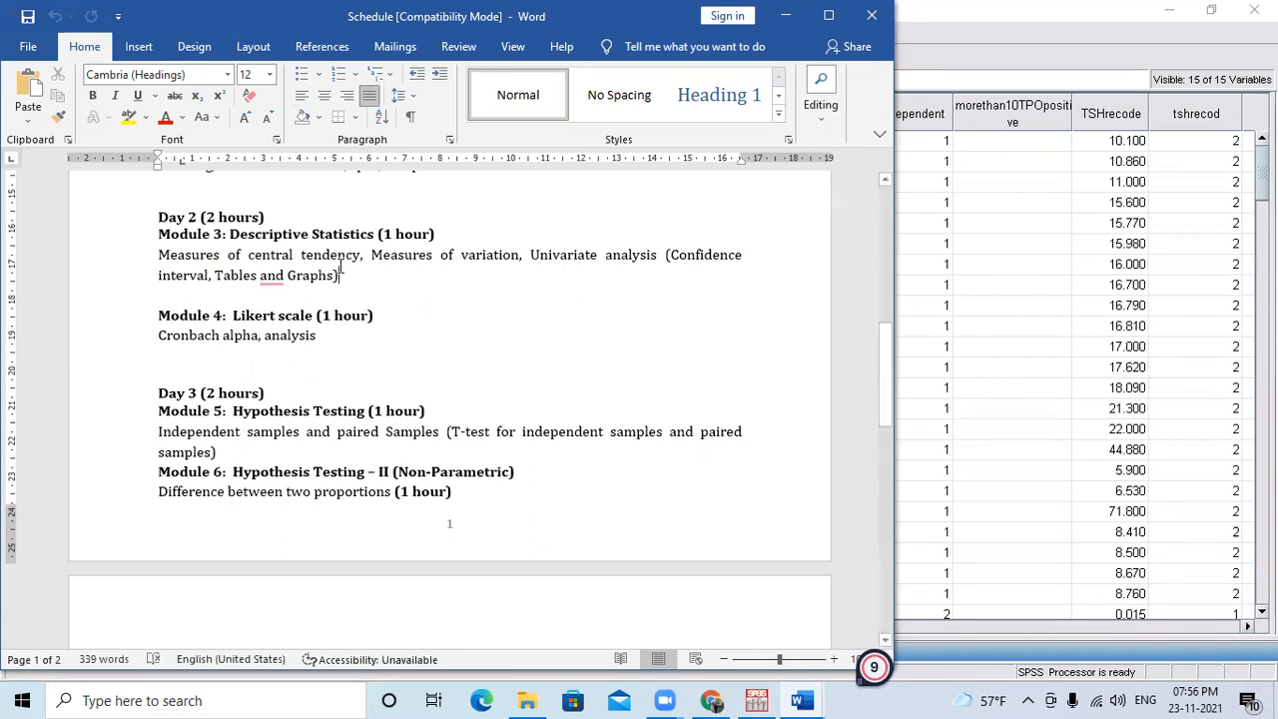
left_click_drag(377, 257, 519, 255)
left_click(359, 292)
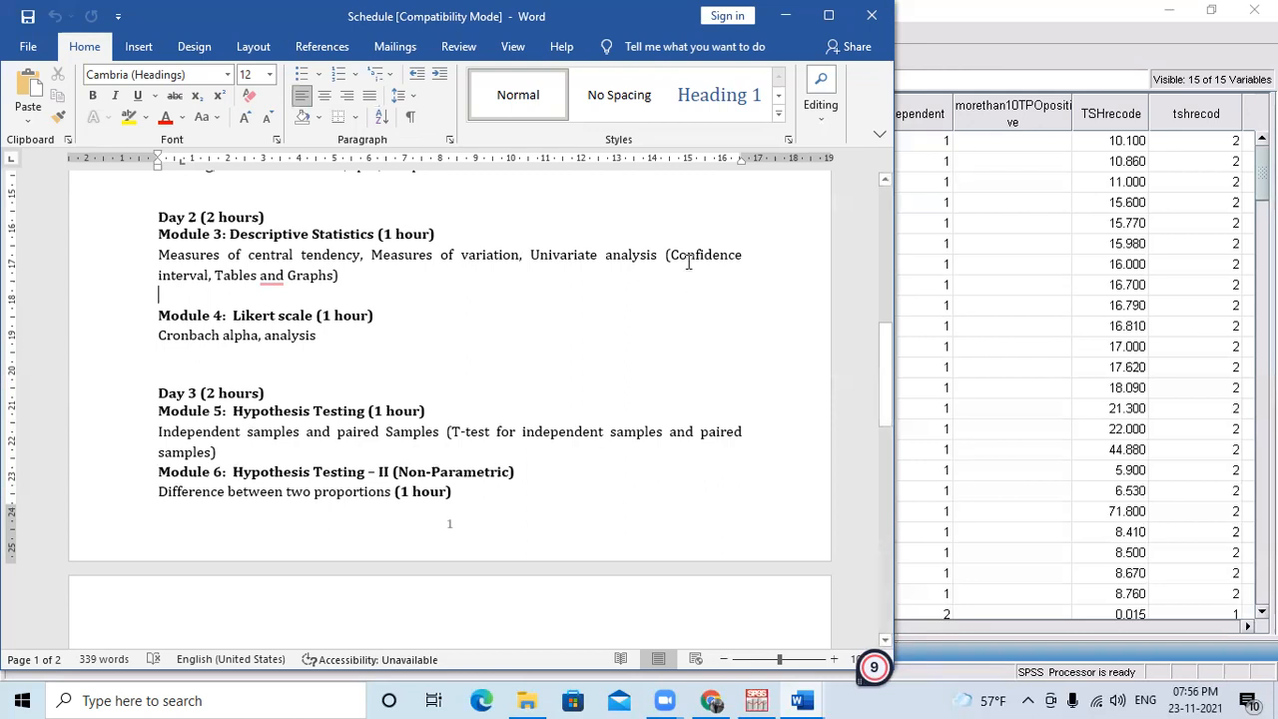
left_click(784, 15)
left_click(746, 16)
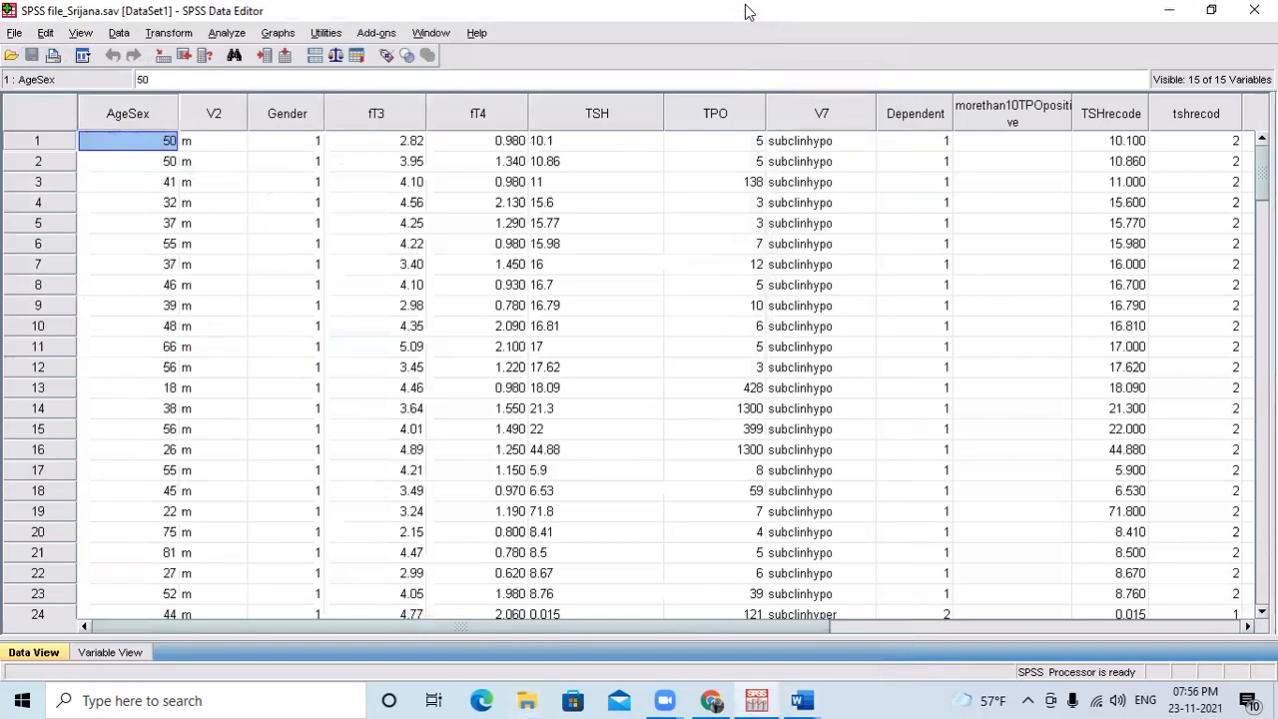
Start an Explore analysis from the descriptive statistics with Age/Sex [AgeSex] as the dependent variable.
left_click(142, 119)
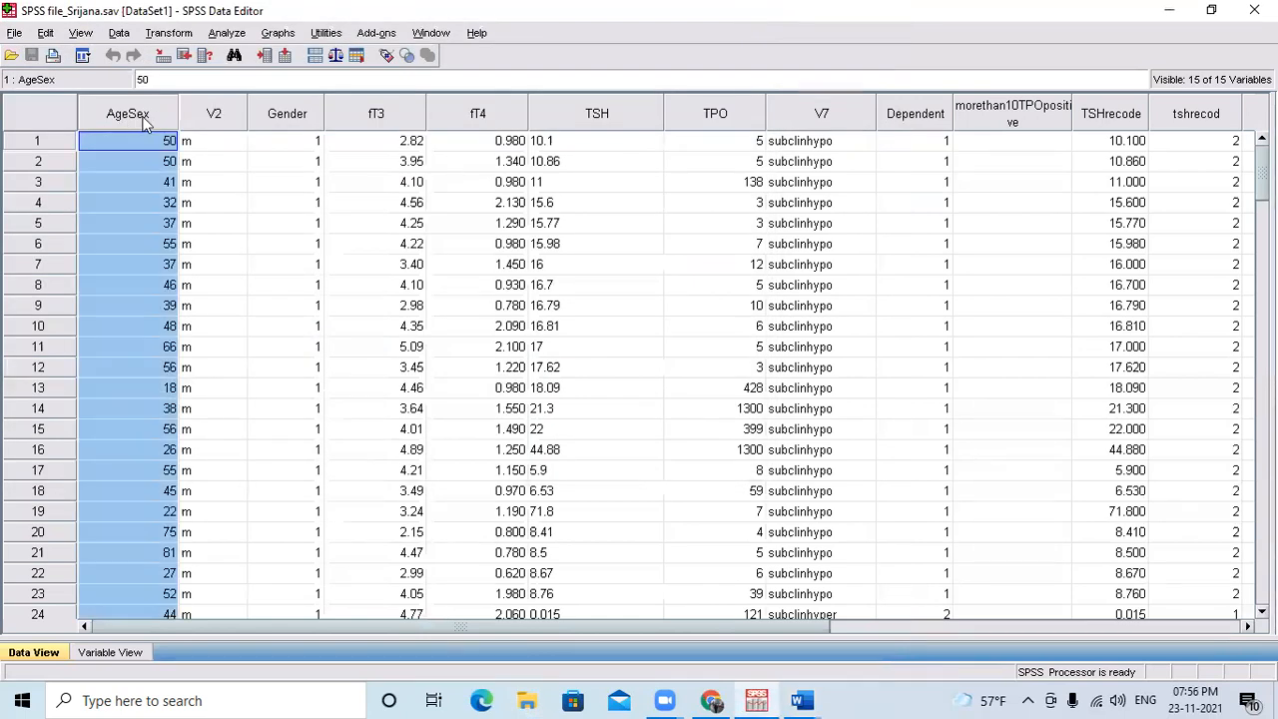
left_click(234, 35)
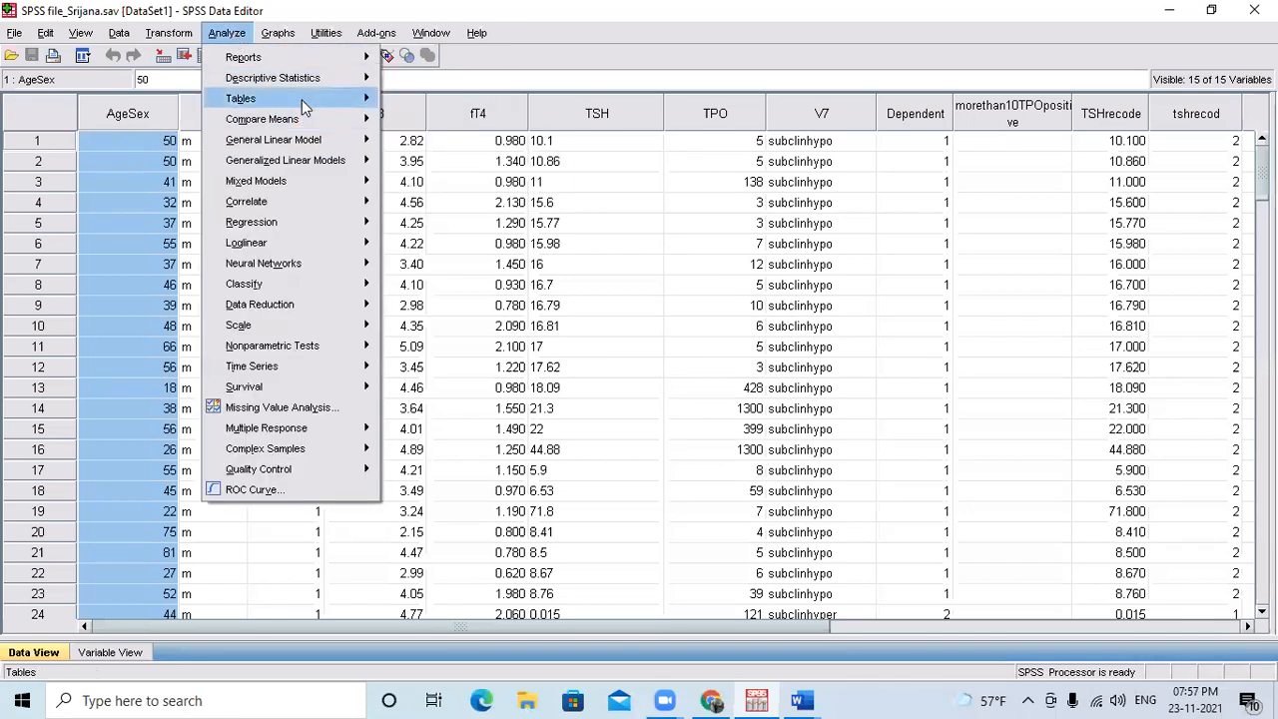
mouse_move(299, 99)
mouse_move(330, 78)
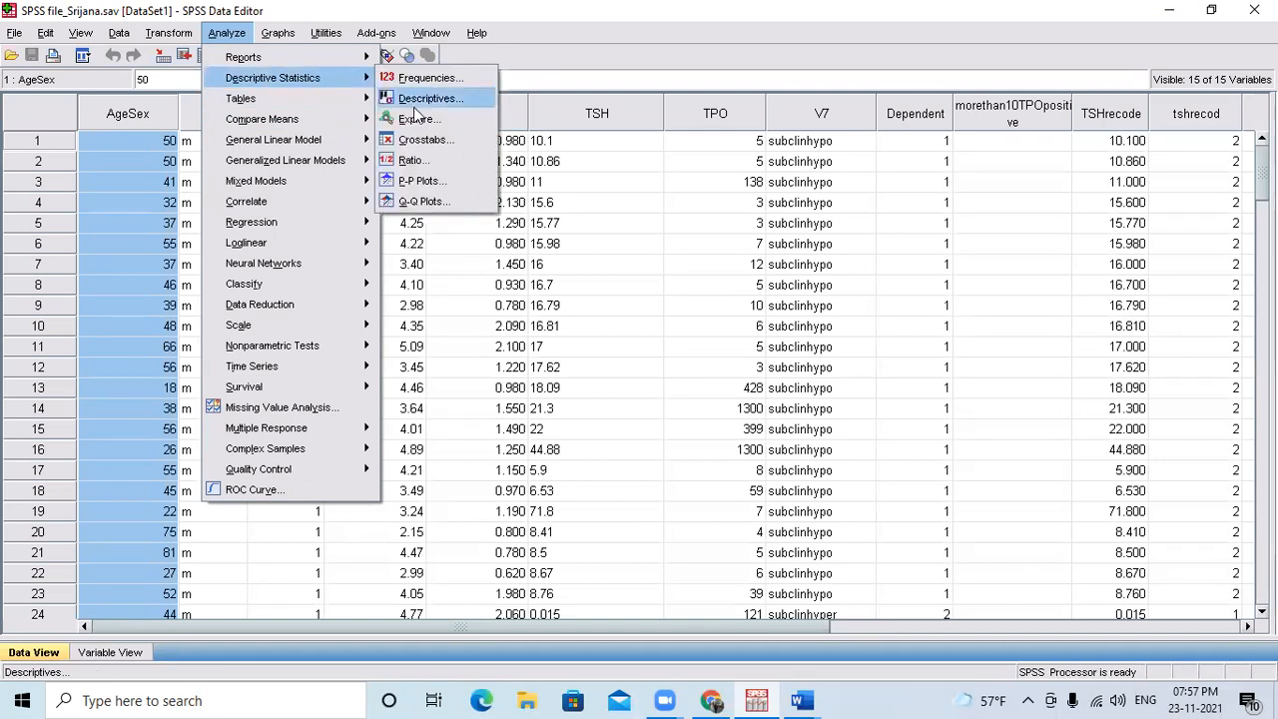
left_click(415, 118)
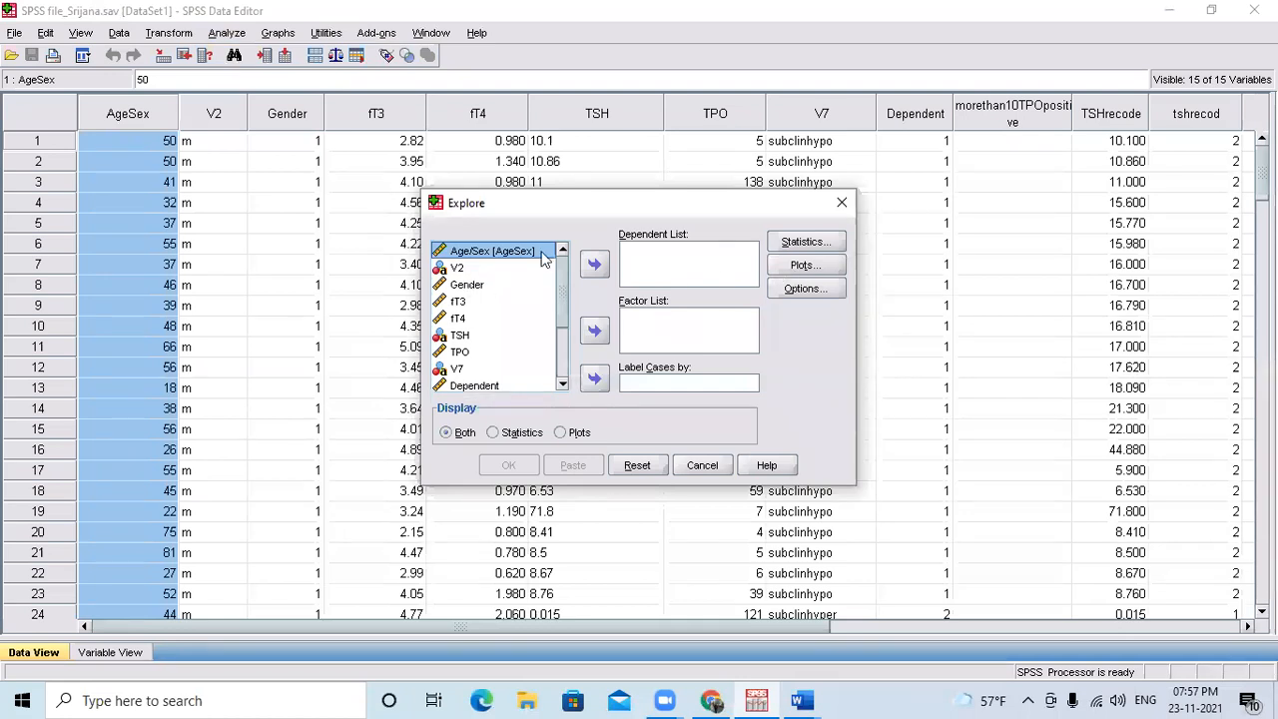
left_click(593, 267)
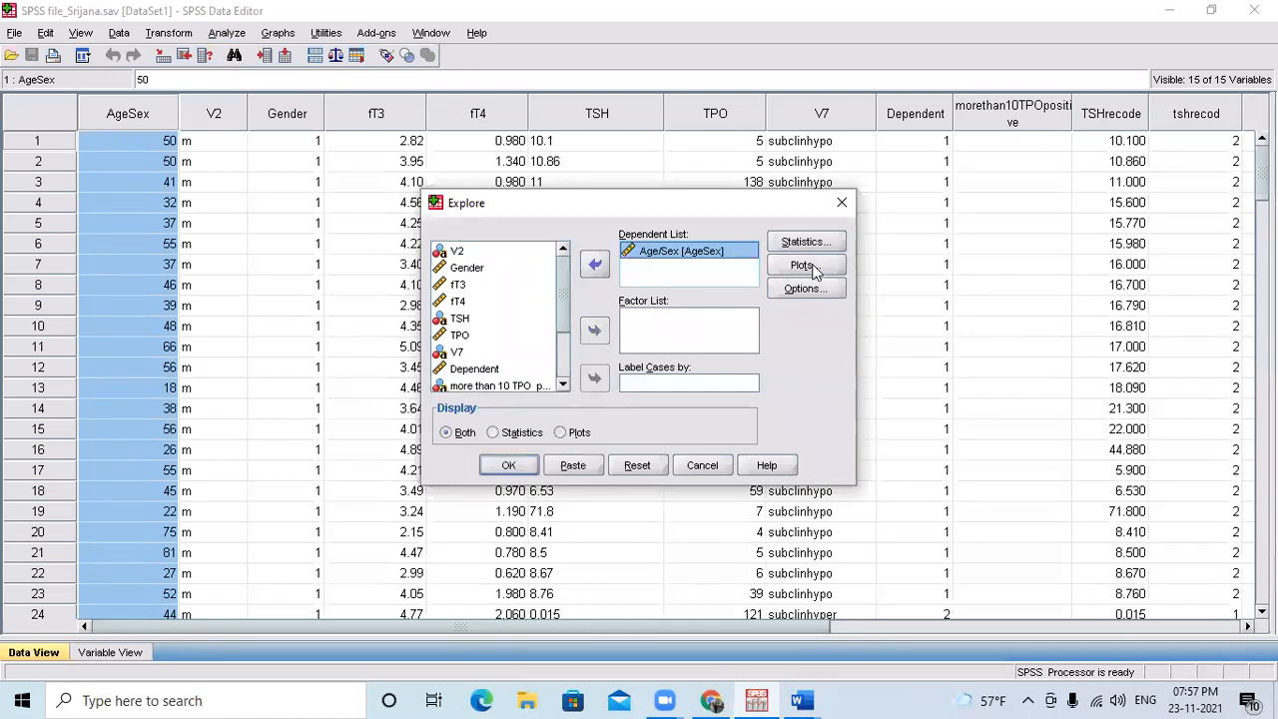
Accept Descriptives with a 95% confidence interval for the mean as the Explore statistics.
left_click(804, 243)
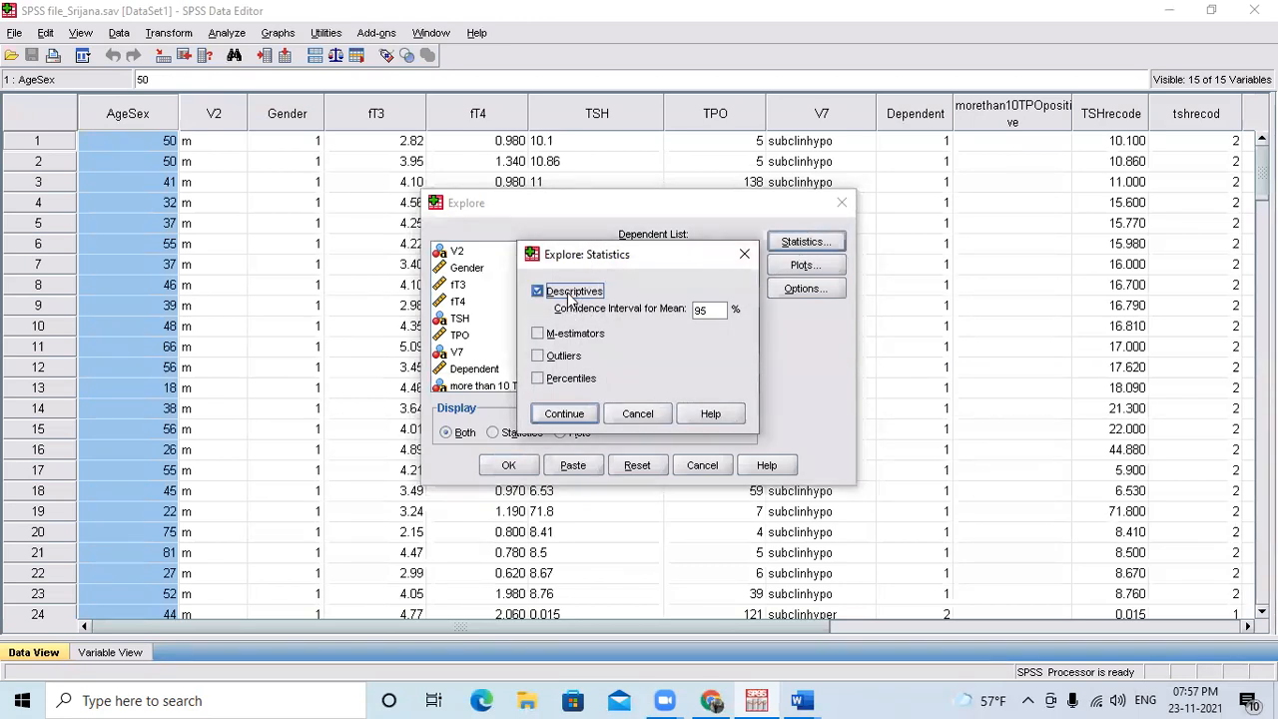
left_click(744, 253)
left_click(801, 246)
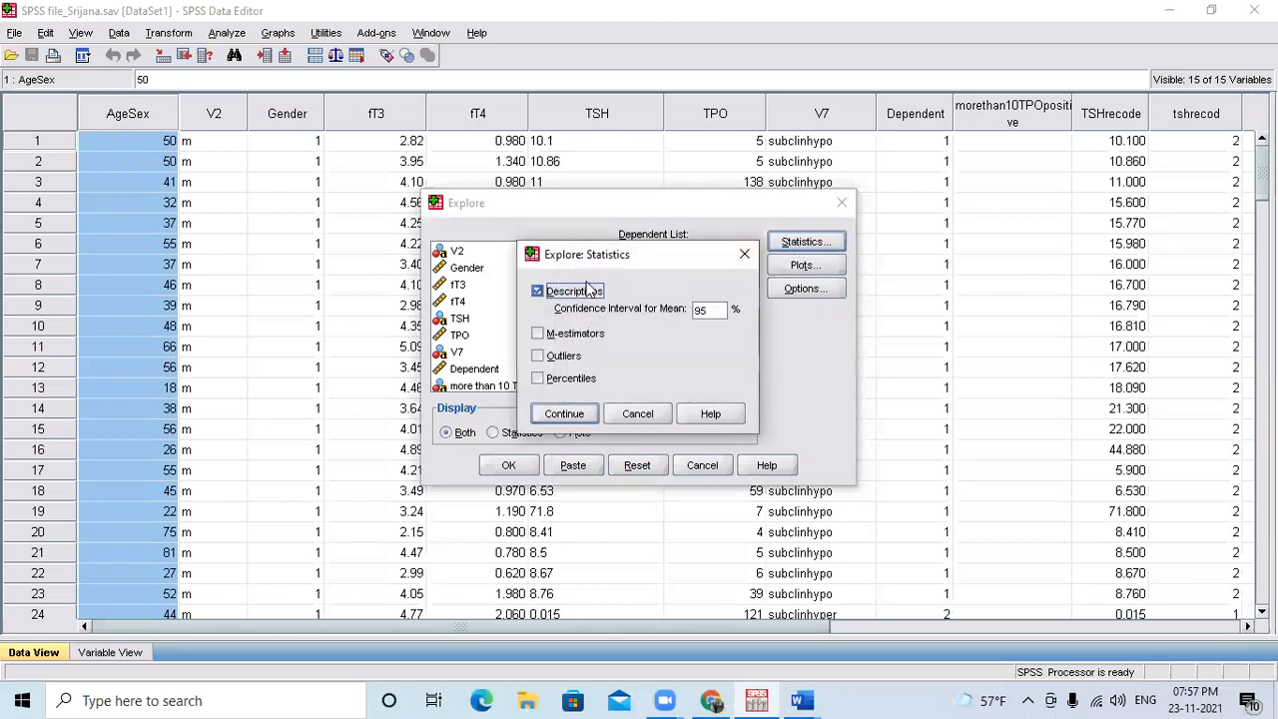
left_click(561, 414)
Examine the Explore analysis's boxplot and stem-and-leaf settings and its options, closing both dialogs without applying anything.
left_click(817, 264)
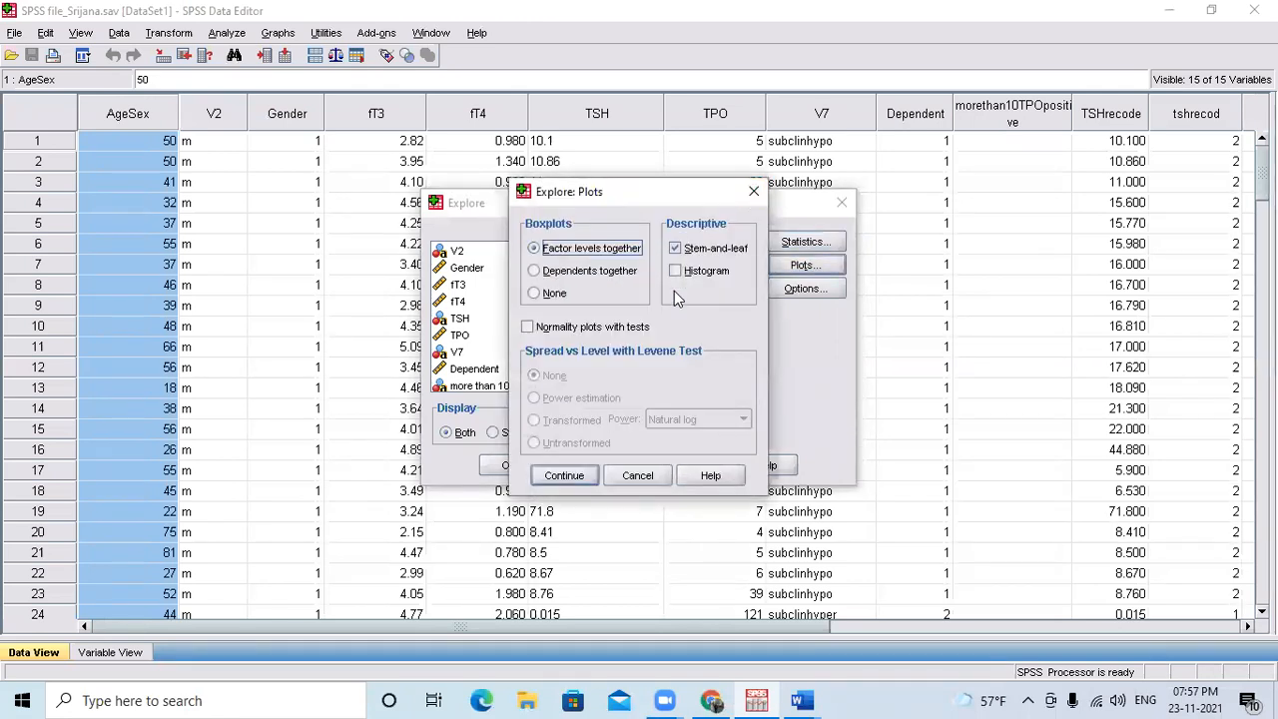
left_click(686, 252)
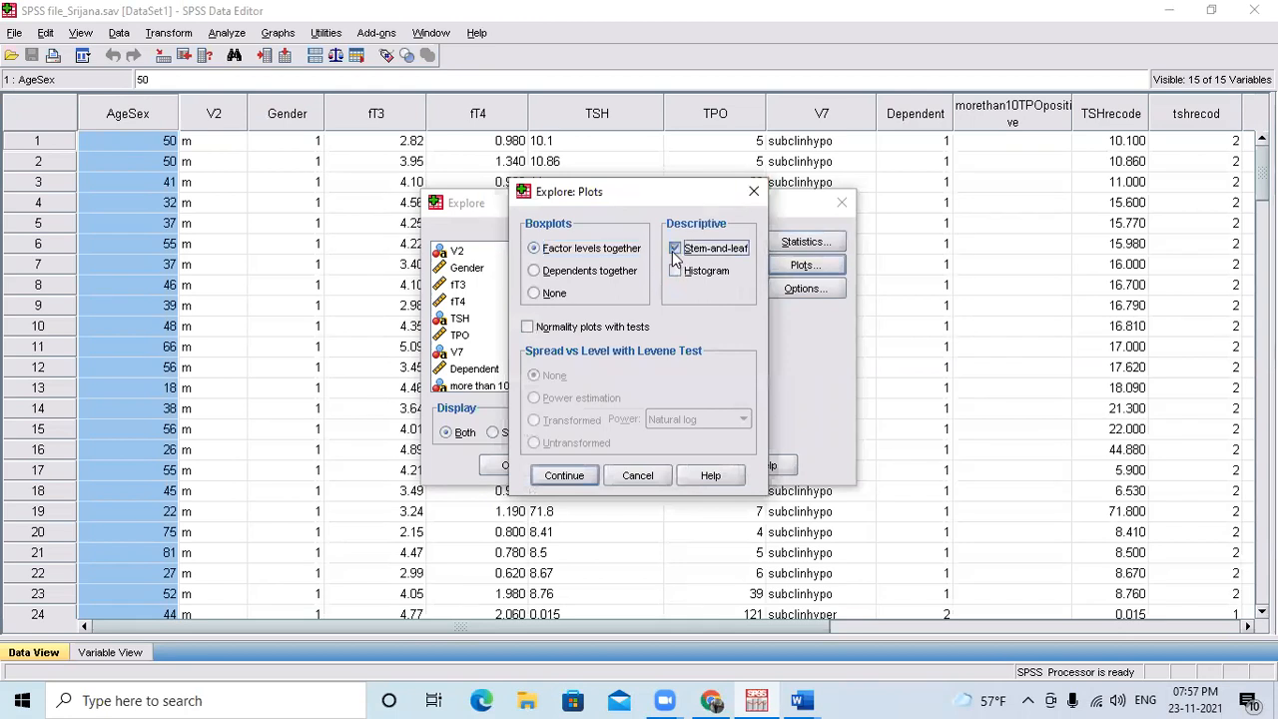
left_click(754, 191)
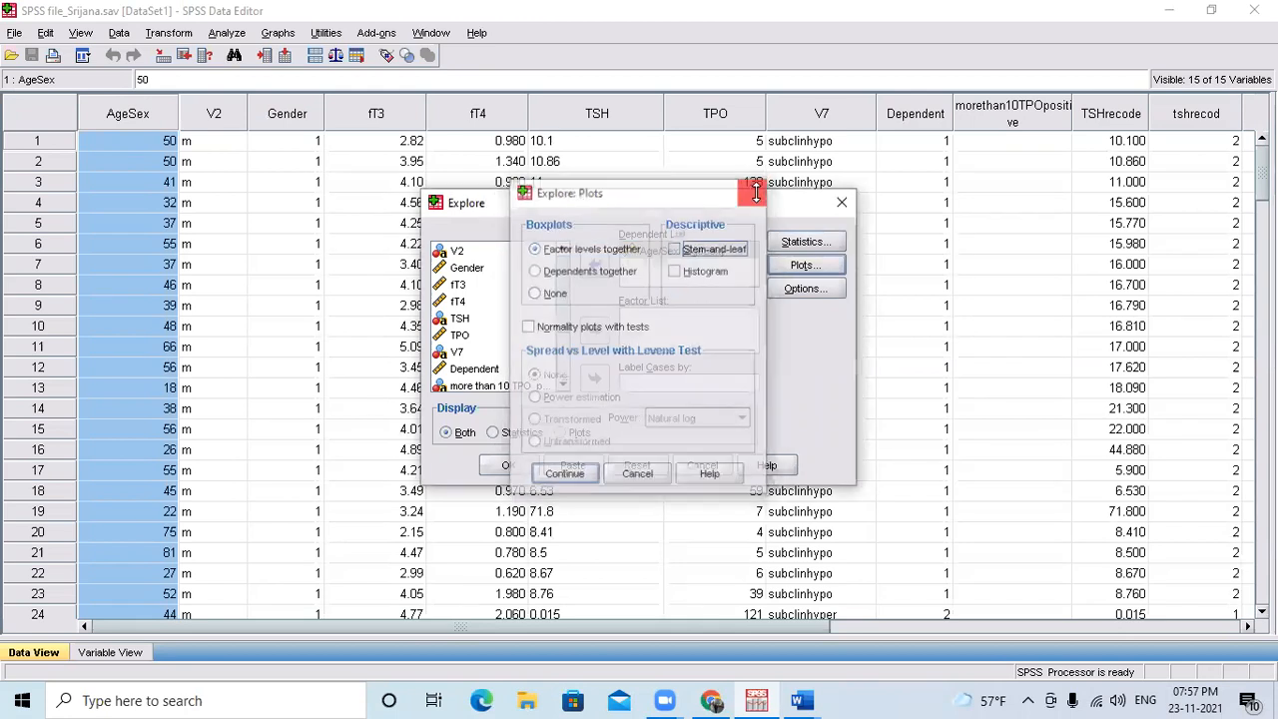
left_click(793, 286)
left_click(743, 269)
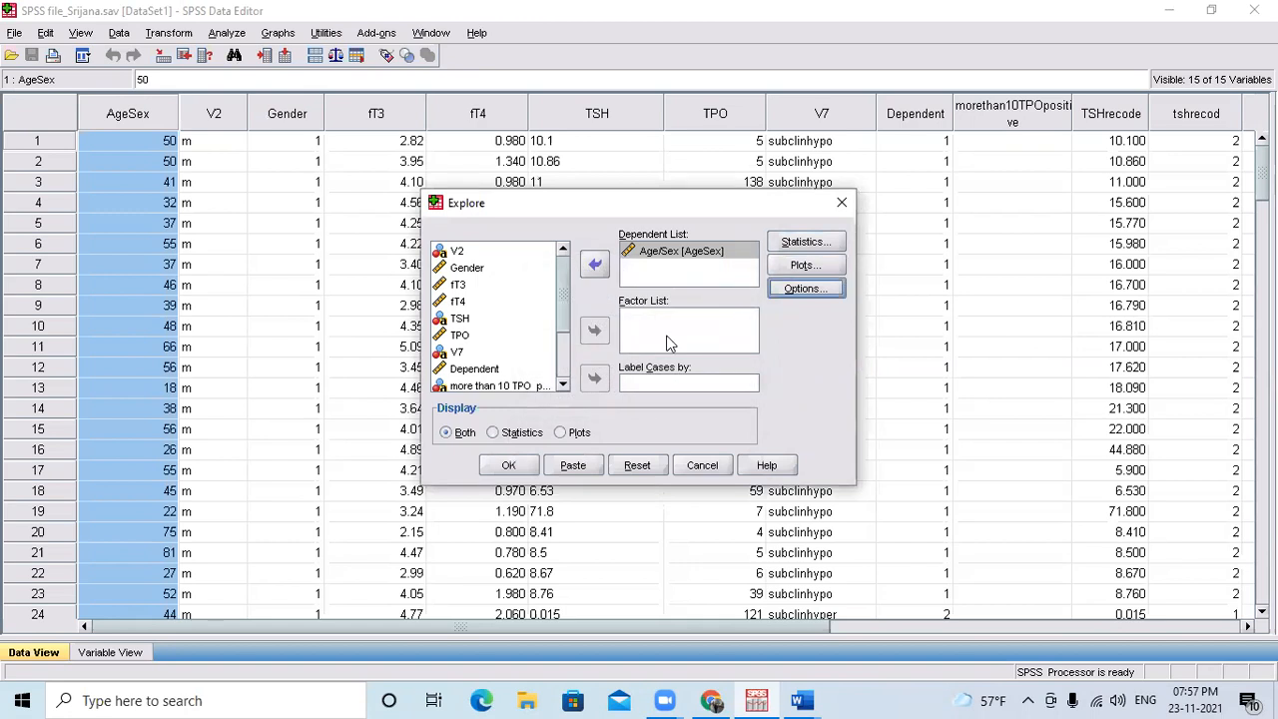
Run the Explore analysis for Age/Sex and review its boxplot, stem-and-leaf plot and descriptives table.
left_click(511, 466)
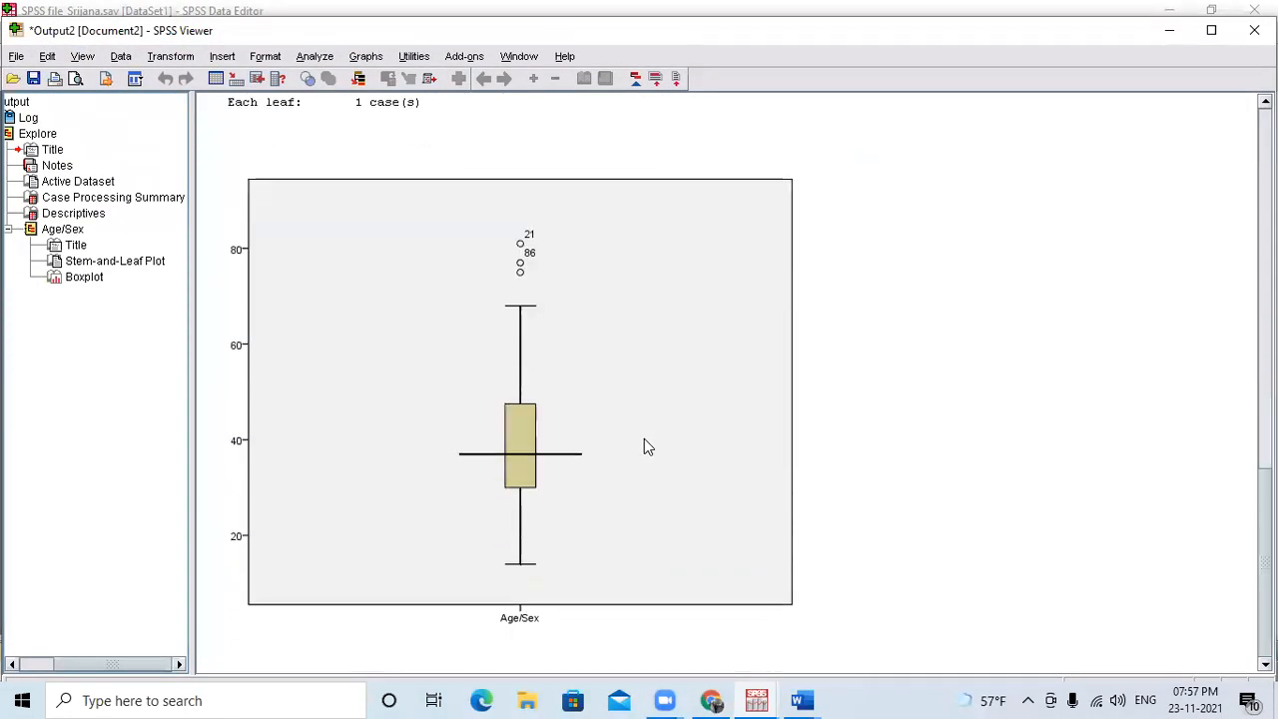
scroll(522, 639, "up", 10)
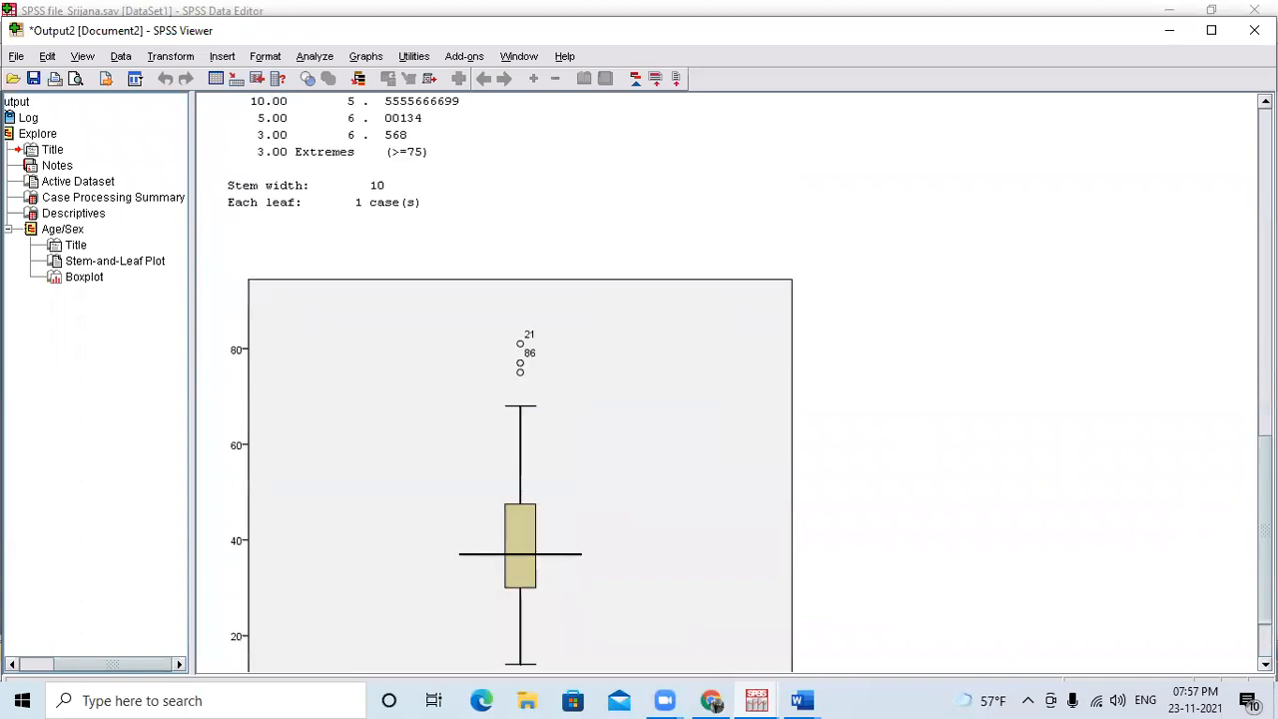
scroll(746, 381, "up", 1)
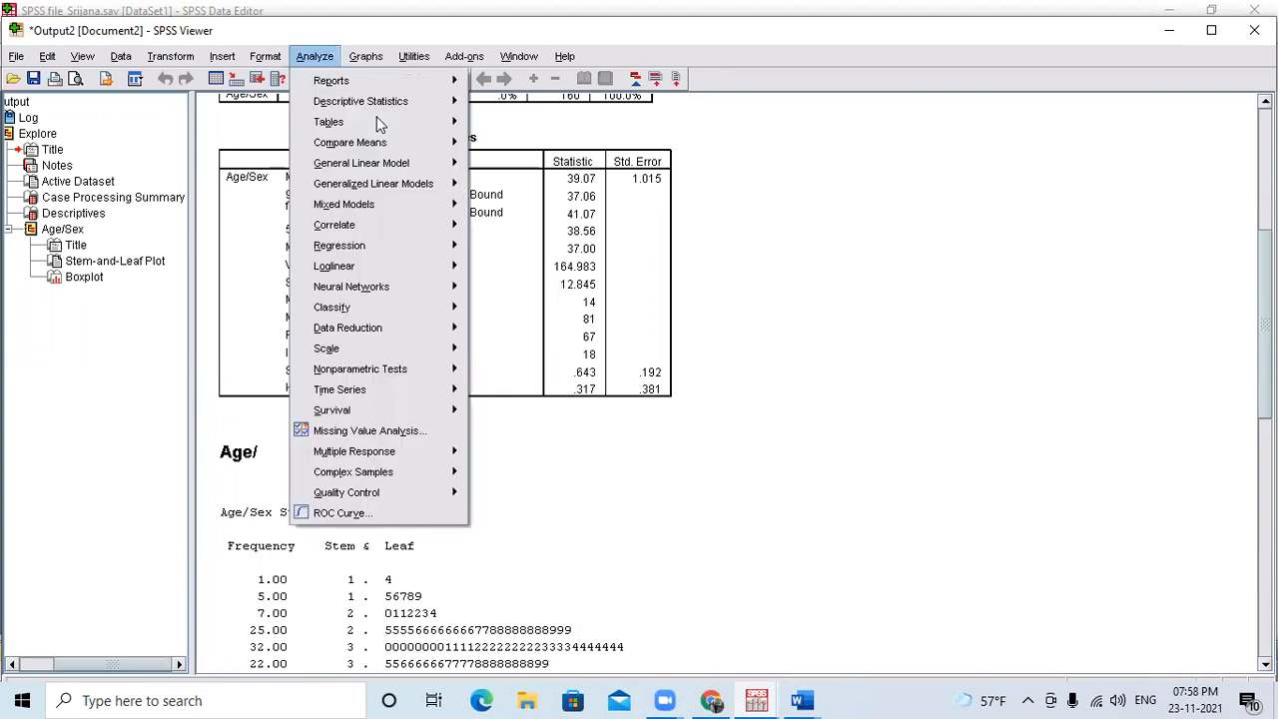
Rerun the Explore analysis for Age/Sex with a 99% confidence interval for the mean and review the new Descriptives table.
mouse_move(360, 104)
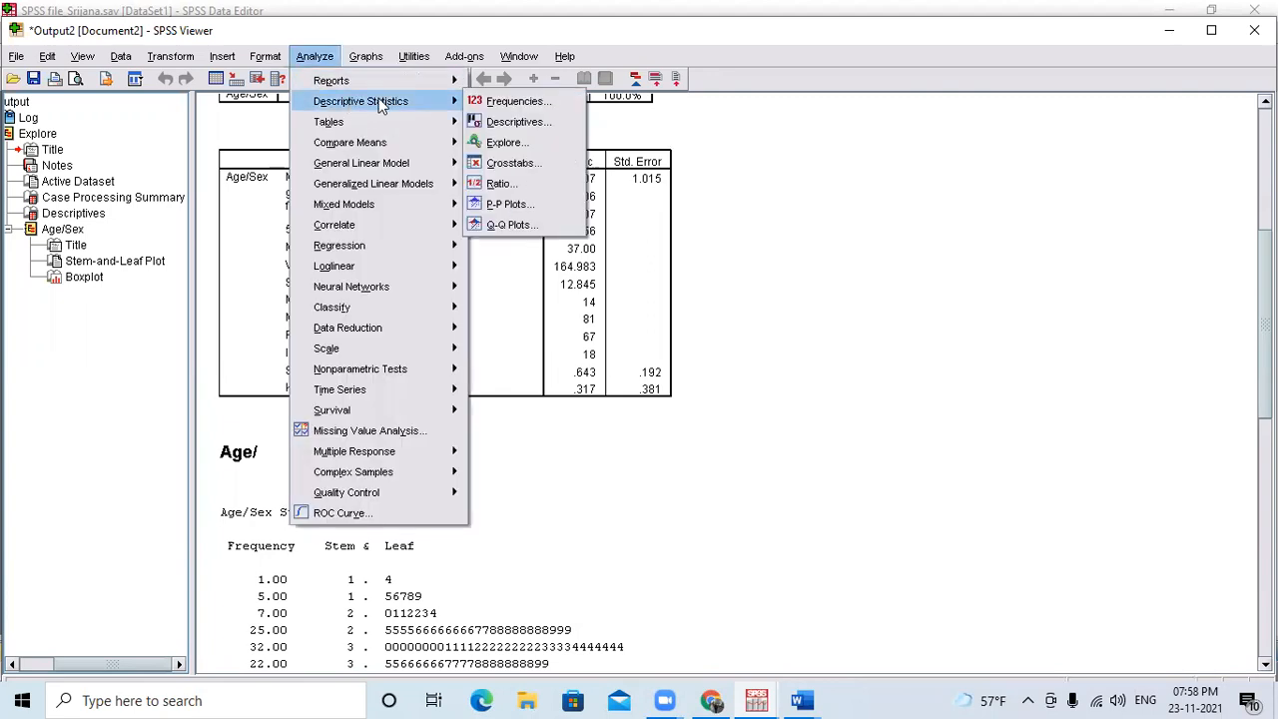
left_click(525, 146)
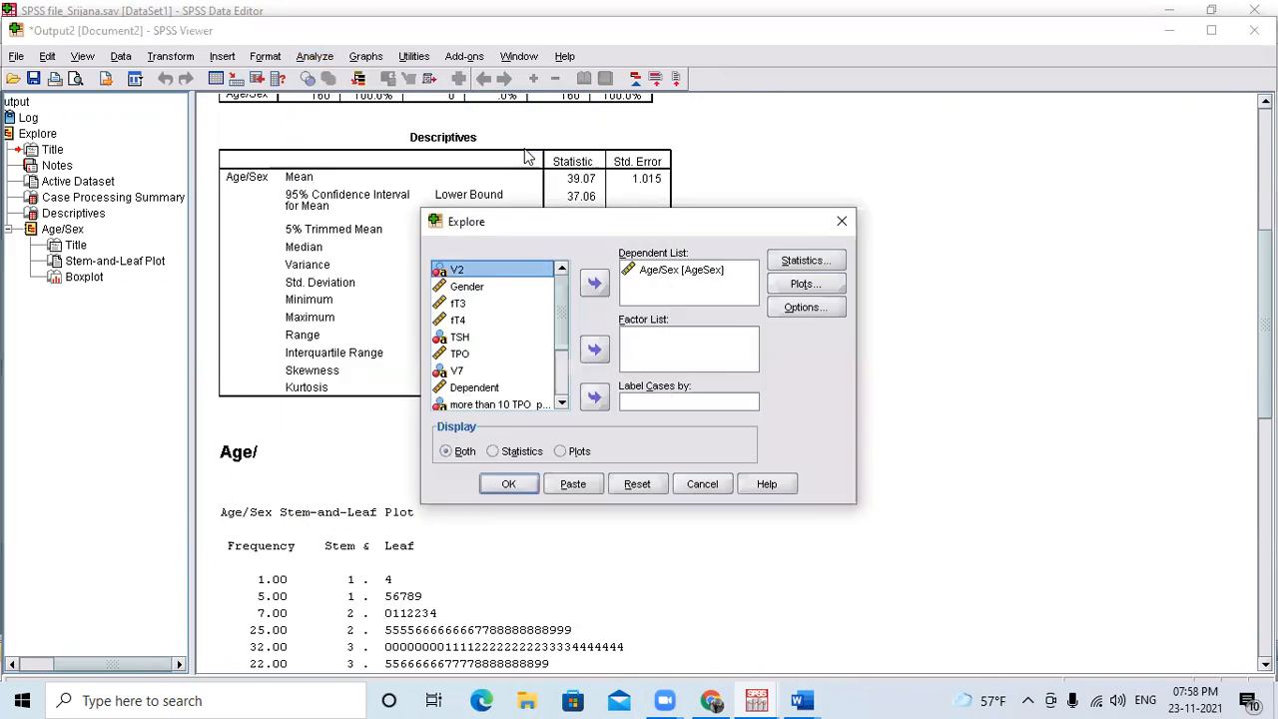
left_click(816, 262)
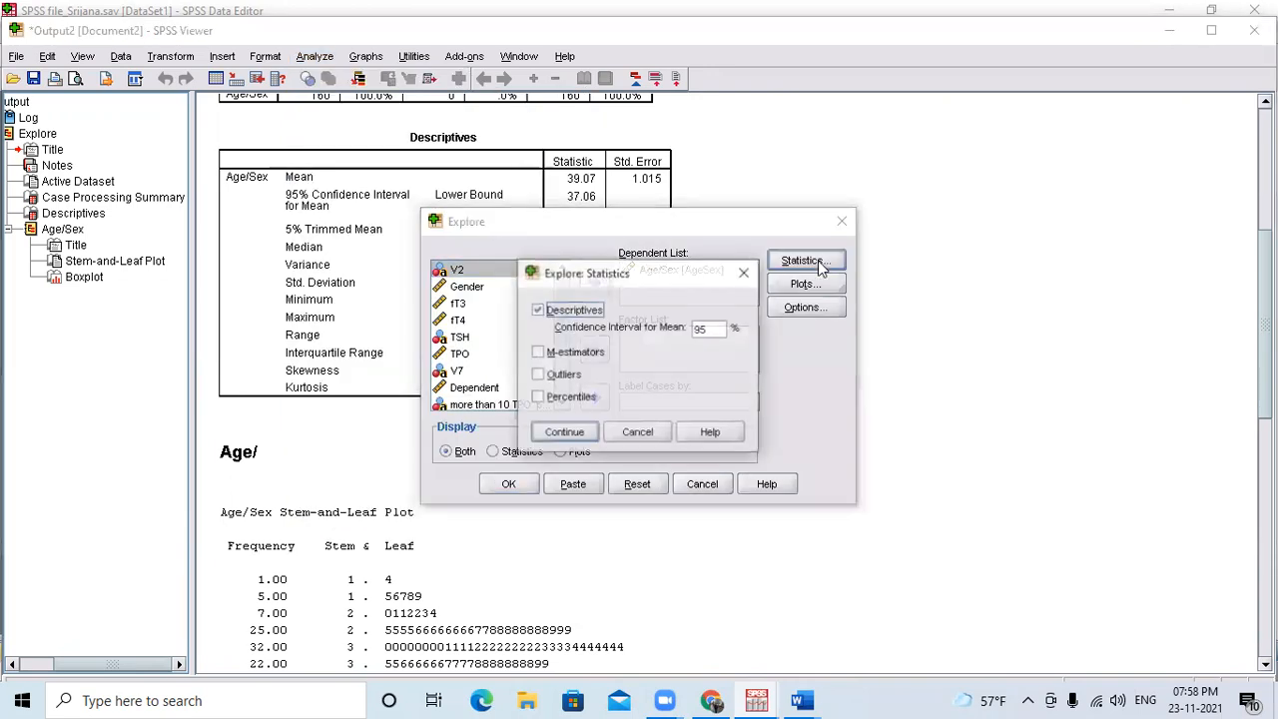
left_click(716, 327)
key("BackSpace")
key("BackSpace")
type("99")
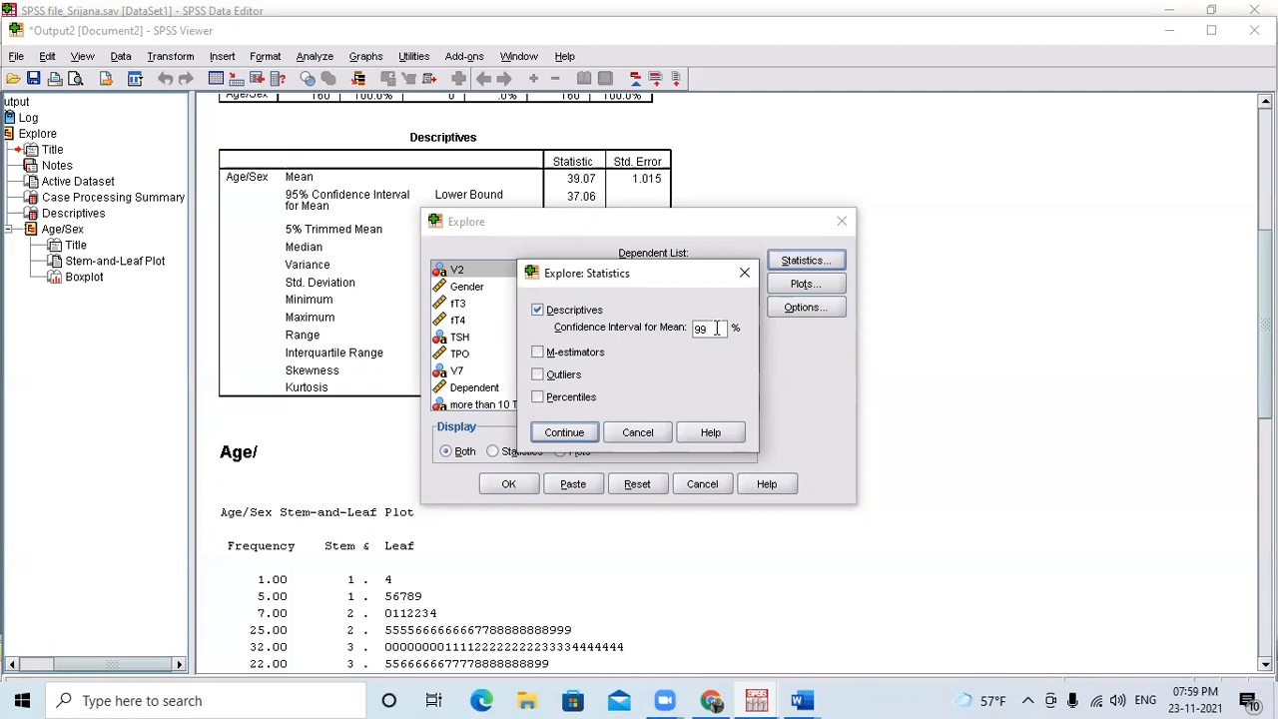
left_click(561, 435)
left_click(506, 484)
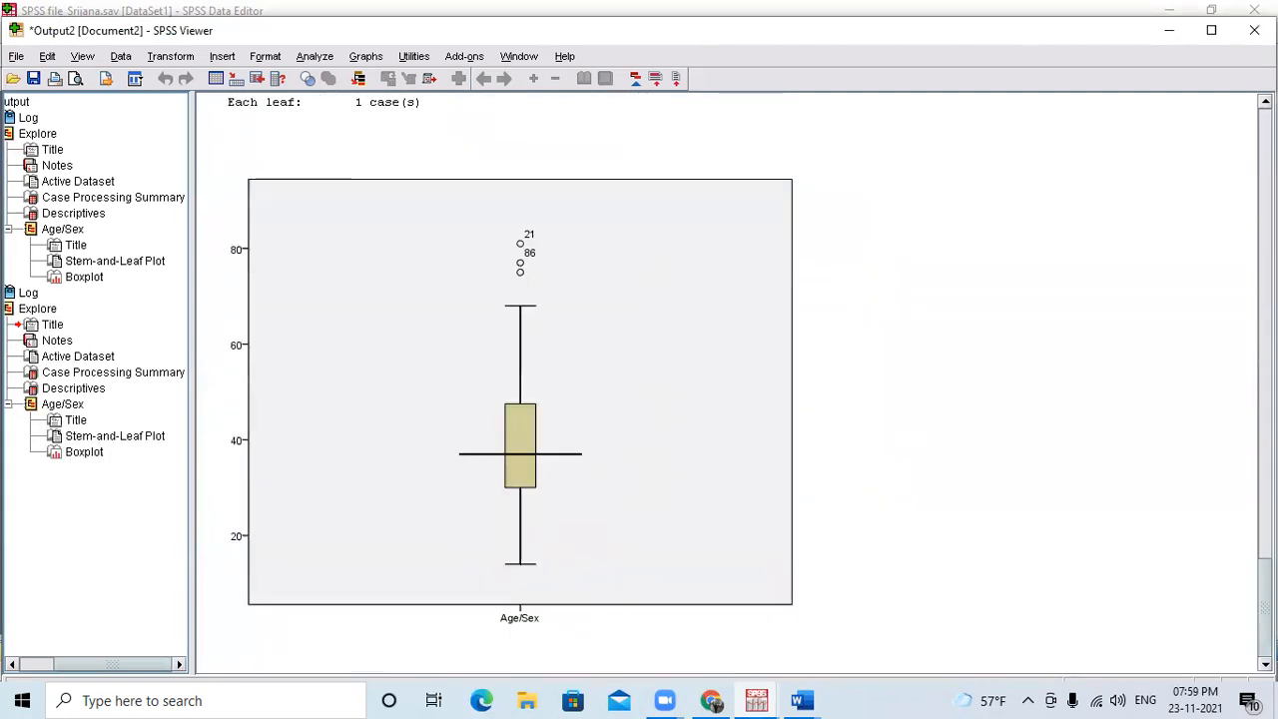
scroll(728, 380, "up", 10)
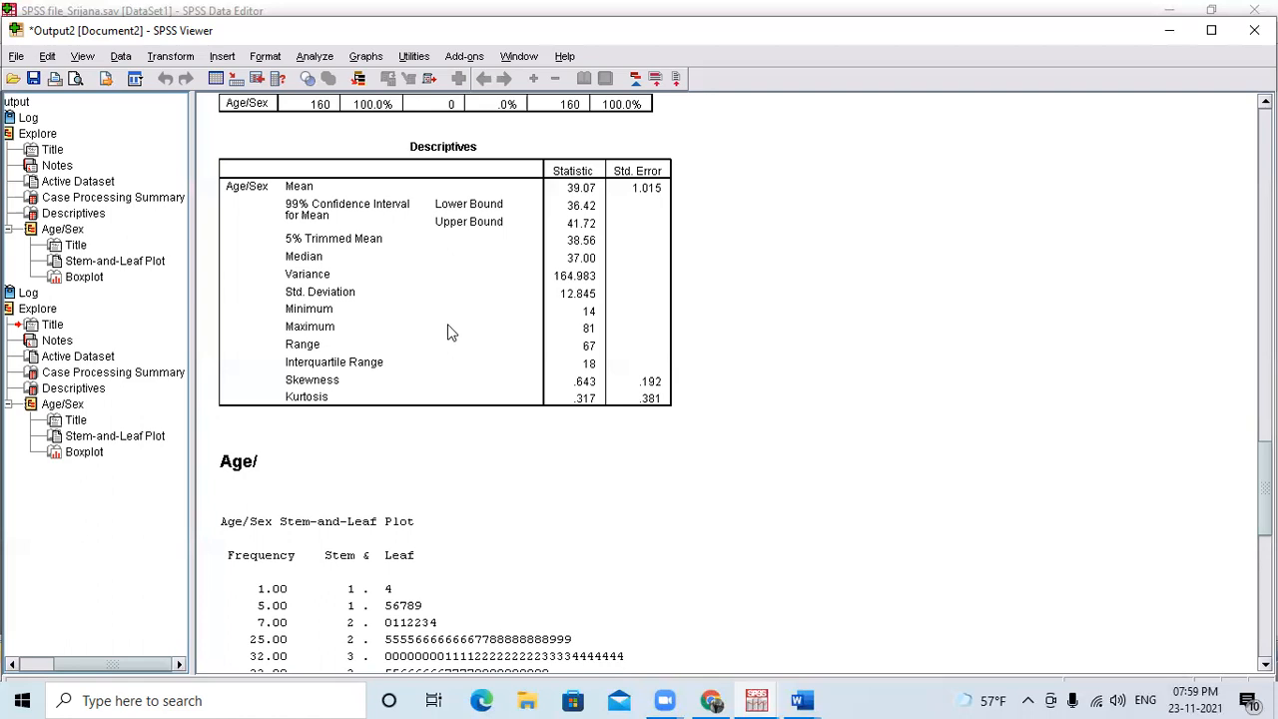
Check the training schedule in Word for the Descriptive Statistics module, and return to the SPSS Data Editor.
left_click(798, 699)
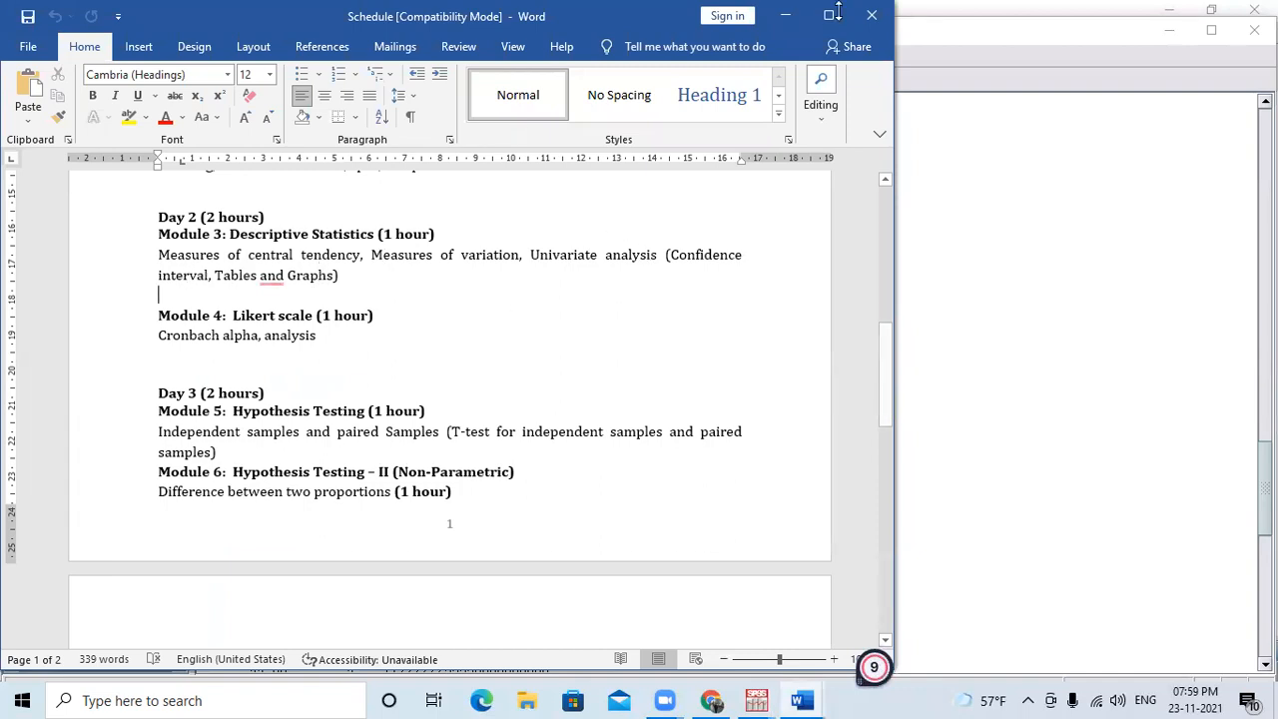
left_click(806, 12)
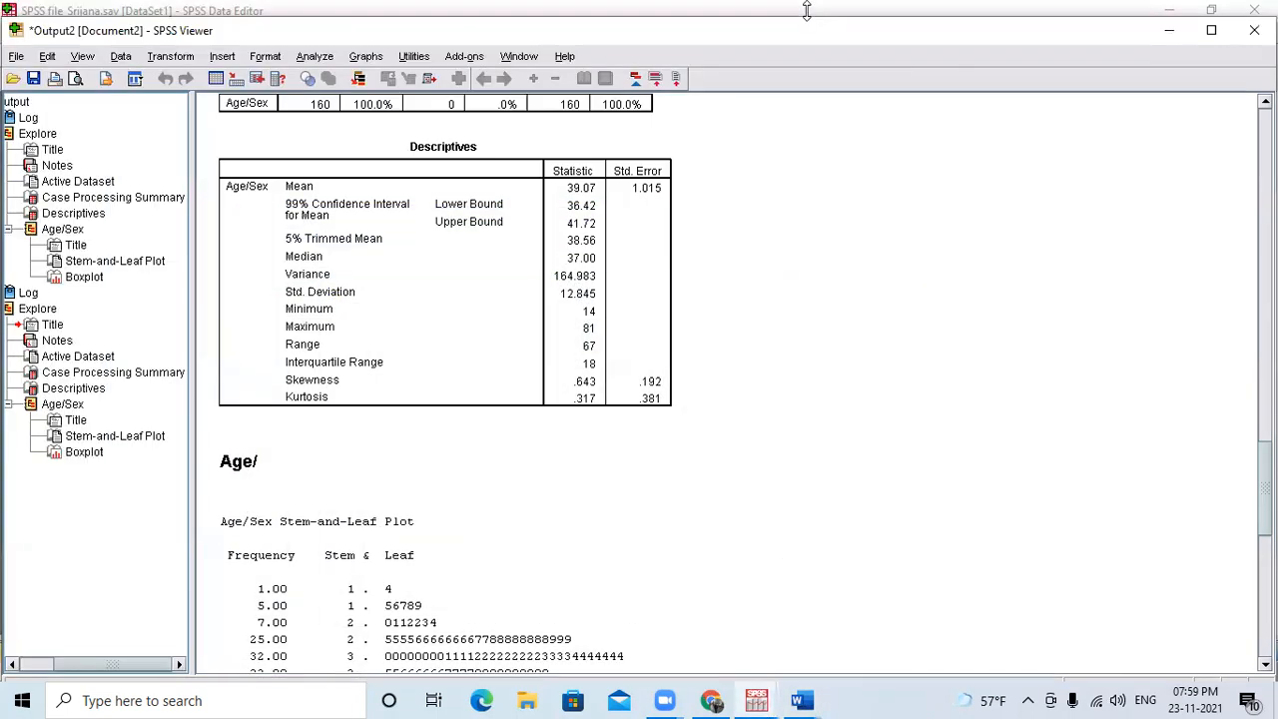
left_click(1169, 31)
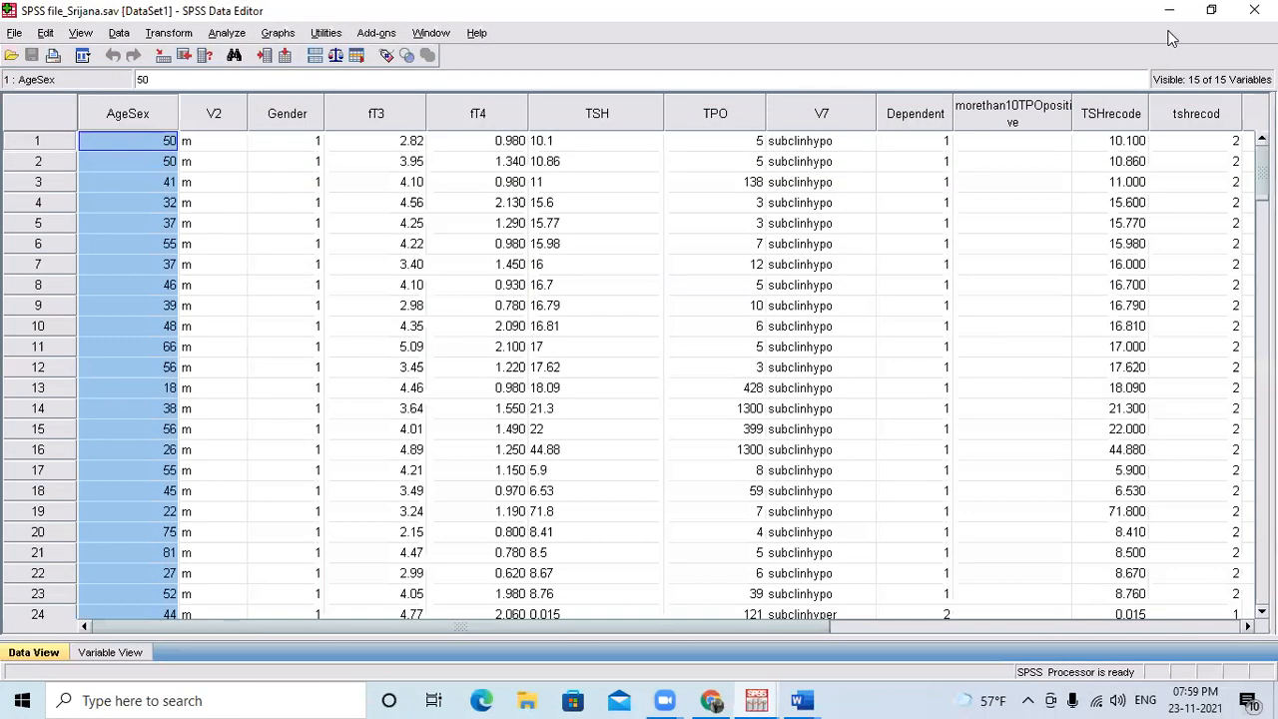
Run a Frequencies analysis with all remaining variables added alongside Gender and frequency tables displayed.
left_click(227, 33)
mouse_move(293, 77)
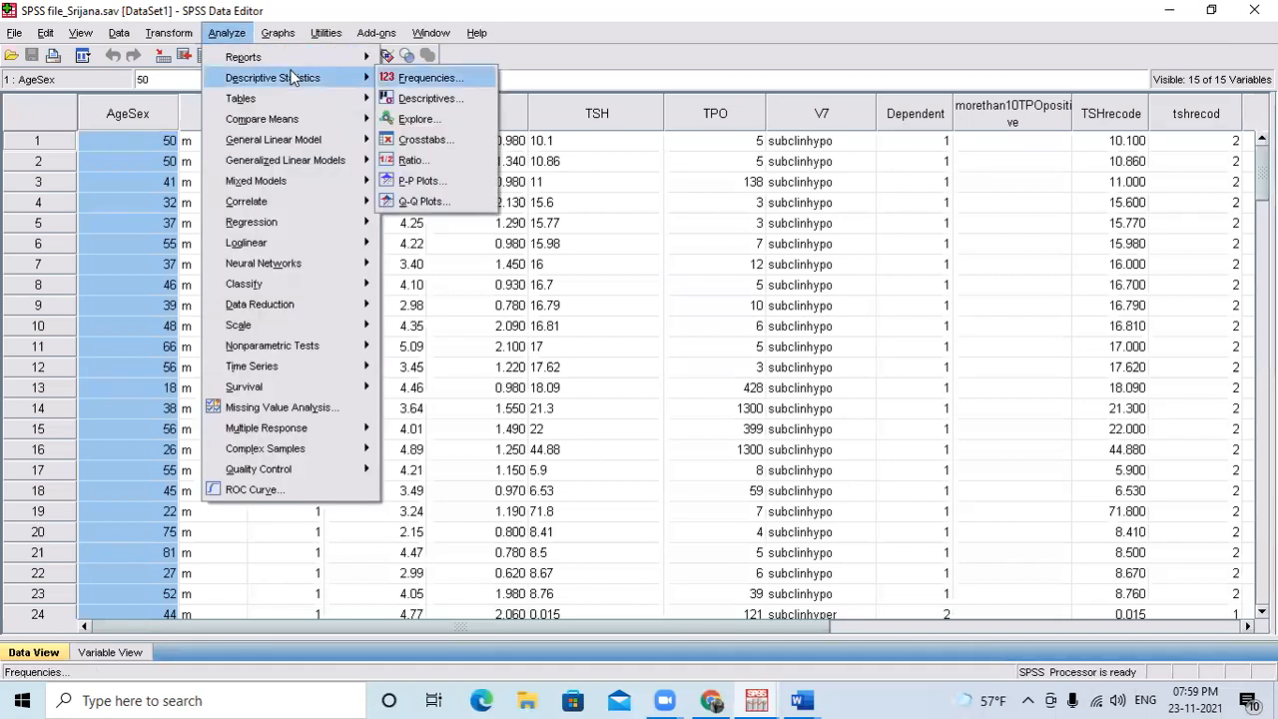
left_click(429, 78)
left_click(486, 288)
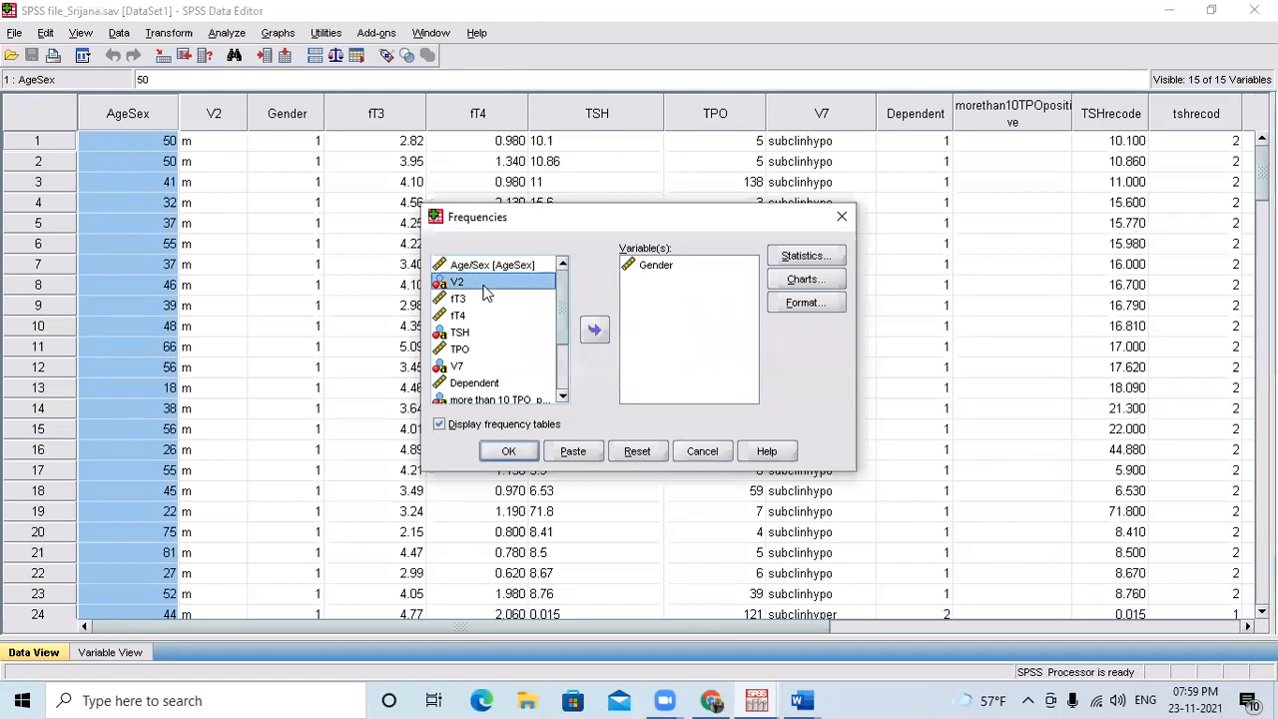
key("ctrl+a")
left_click(594, 330)
left_click(509, 455)
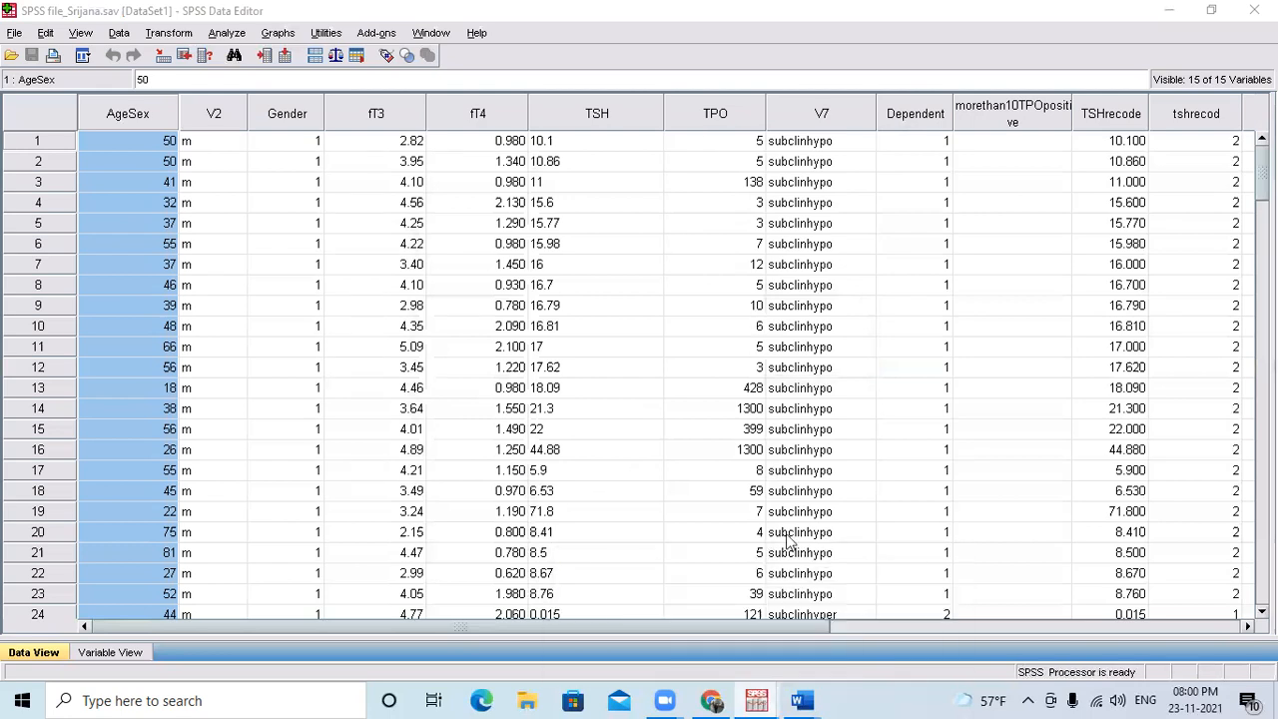
Review the tsh, TPORecodetpo, Recodet3 and Recodet4 frequency tables and the Gender pie chart, and close the output without saving it.
mouse_move(758, 699)
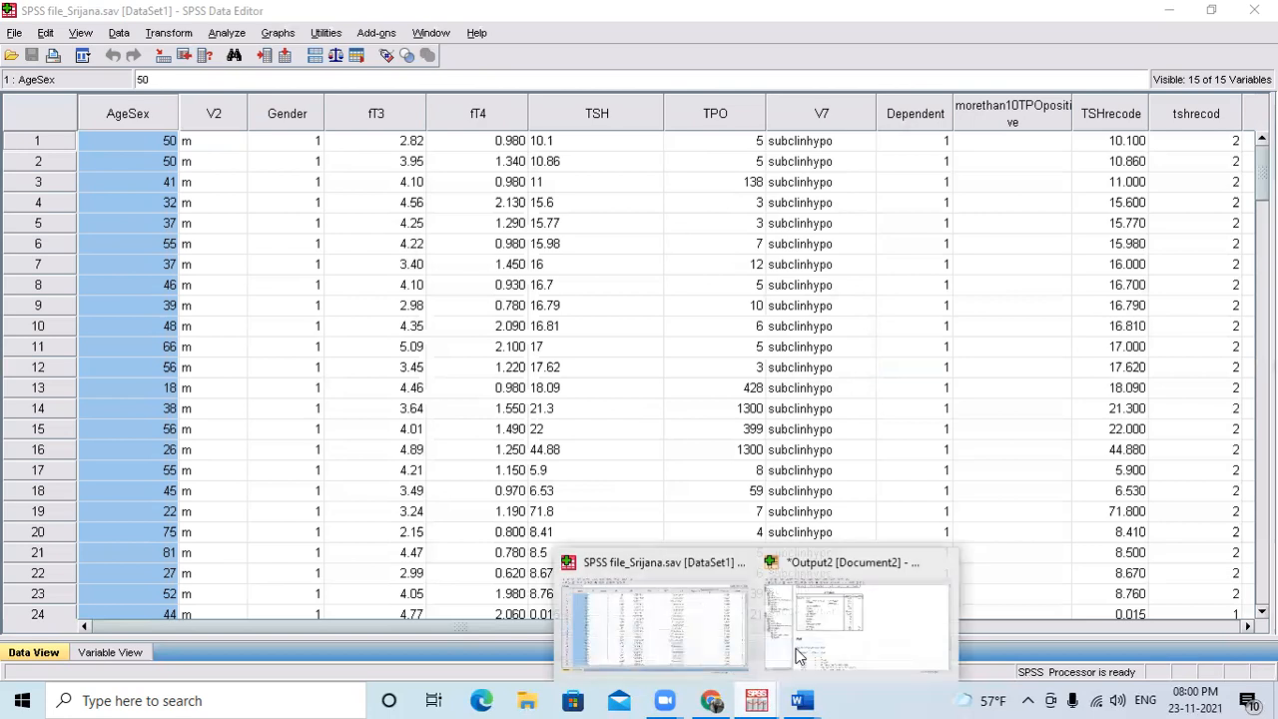
left_click(849, 639)
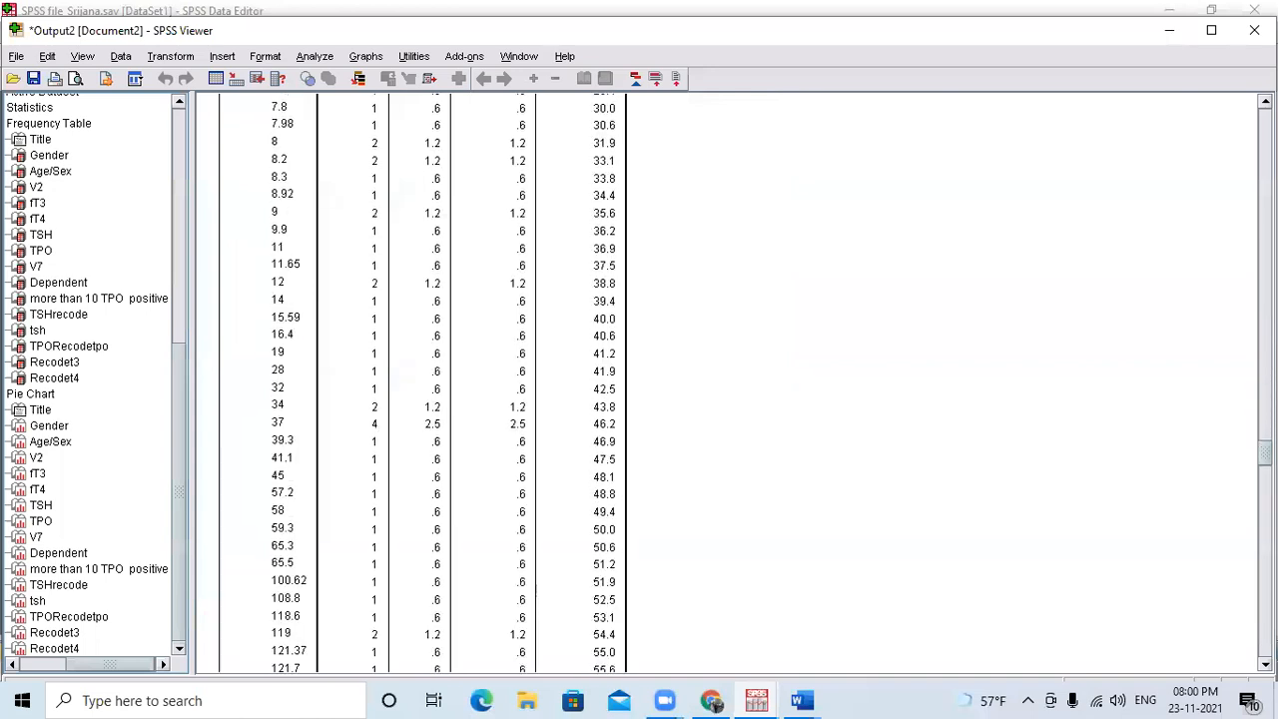
left_click_drag(1265, 571, 1247, 533)
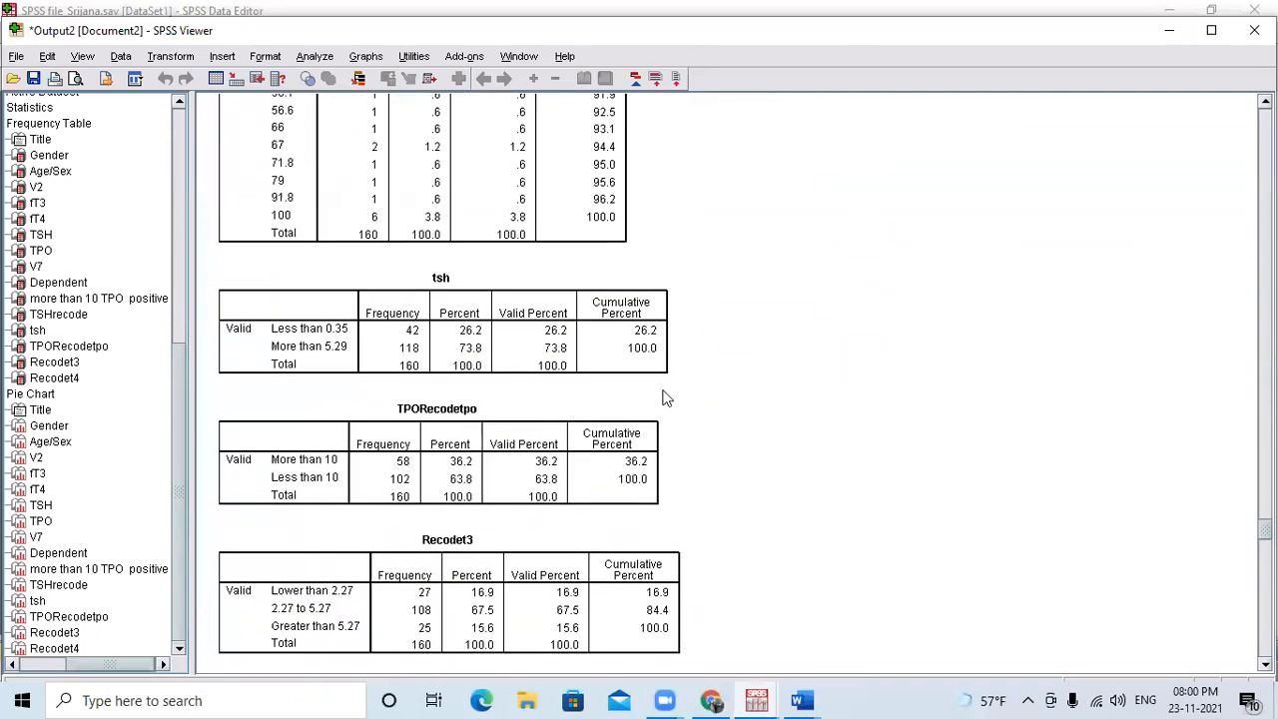
left_click(496, 336)
left_click(462, 465)
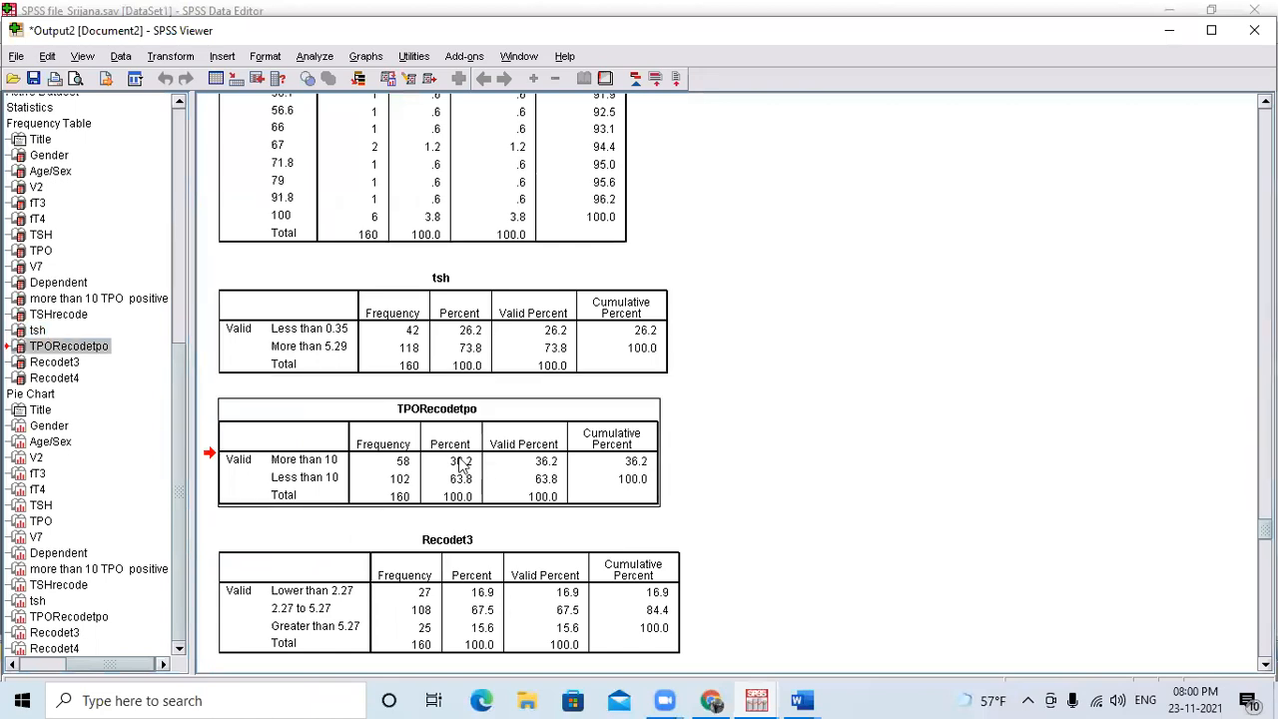
left_click(465, 593)
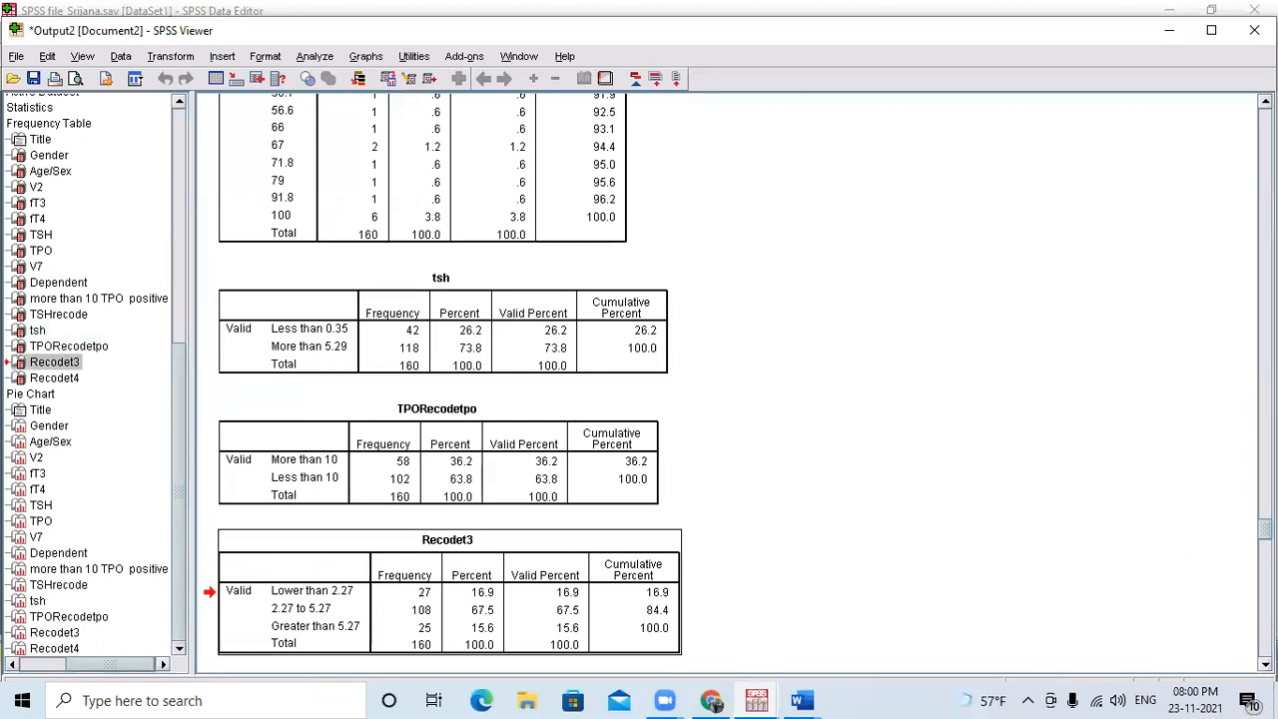
scroll(738, 379, "down", 5)
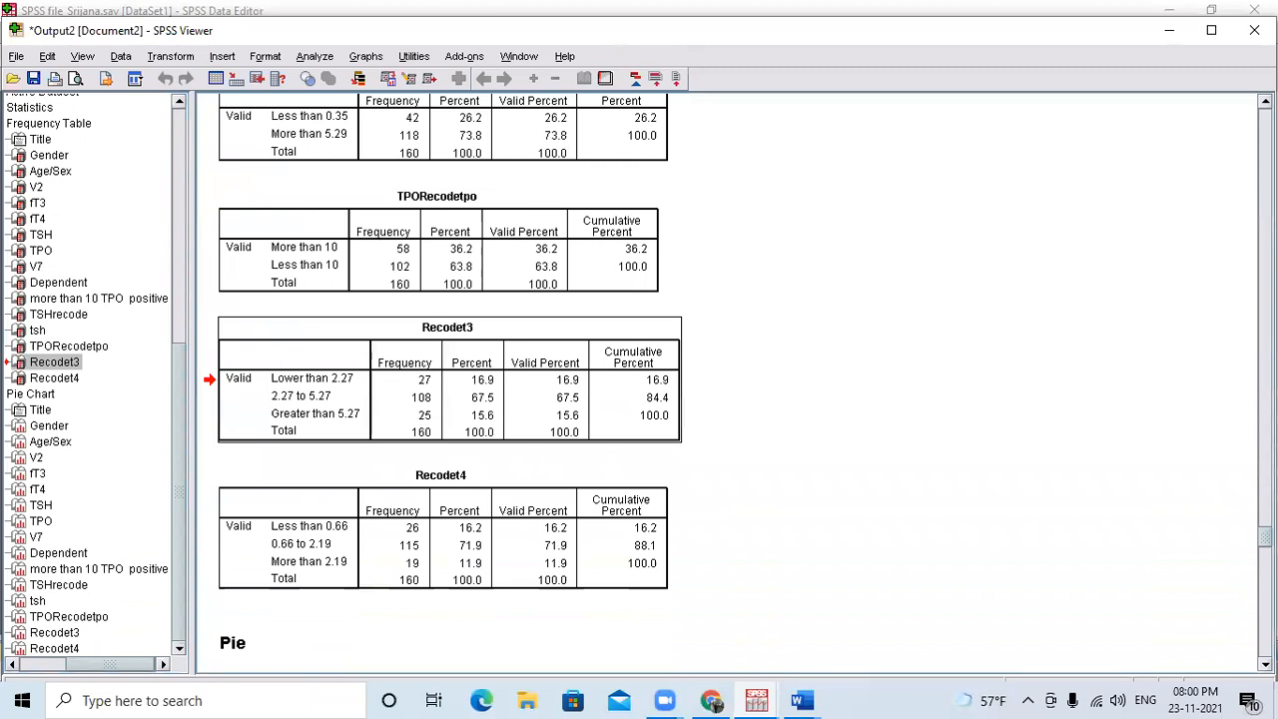
scroll(738, 379, "down", 2)
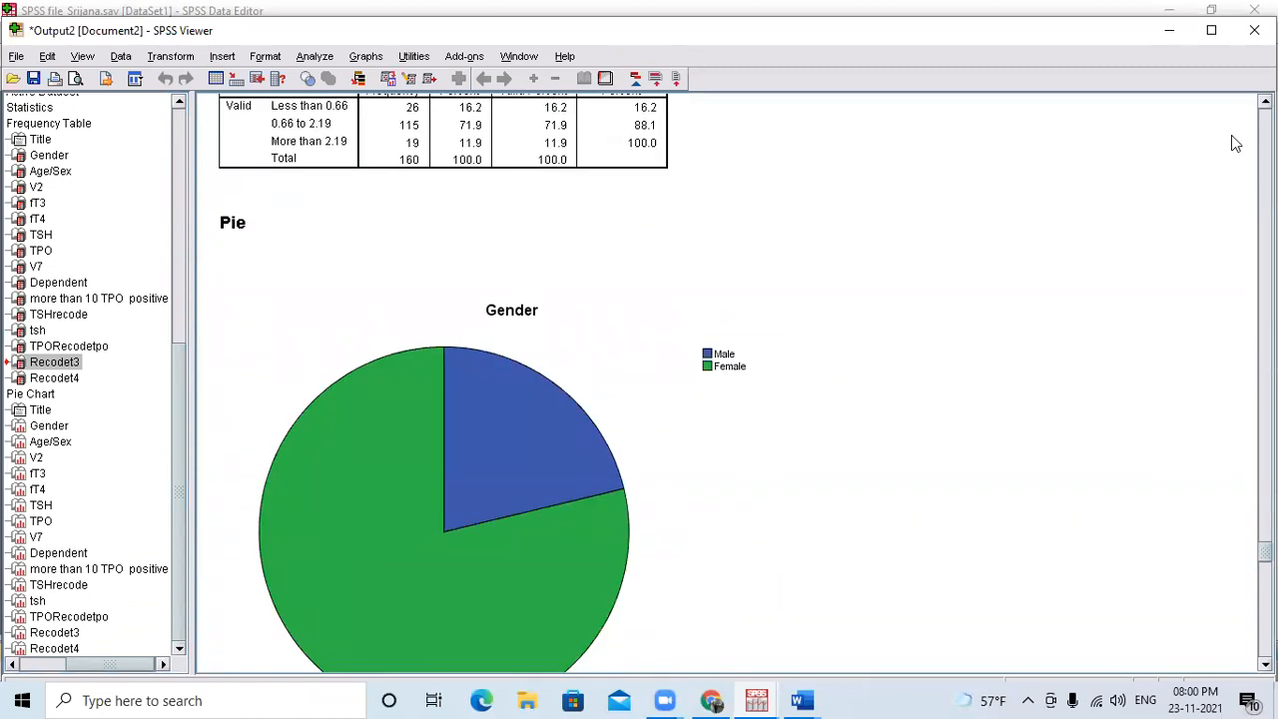
left_click(1254, 30)
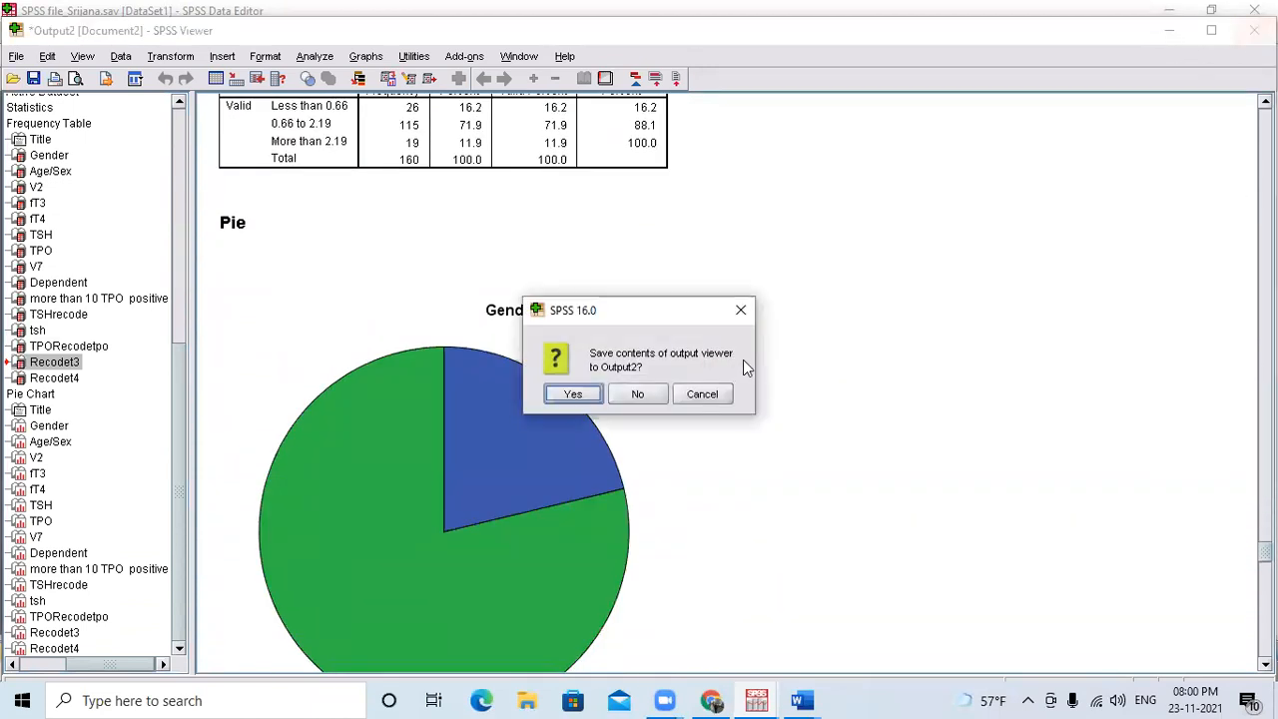
left_click(649, 394)
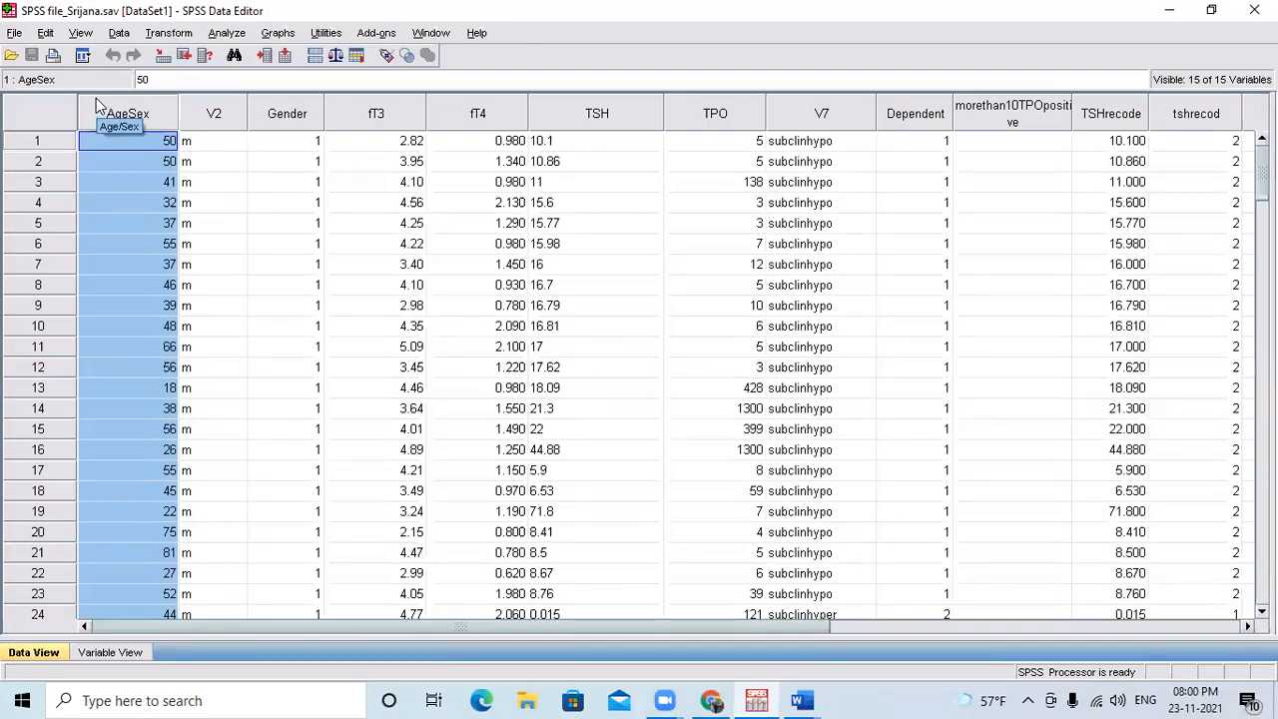
Inspect the fT3, fT4, TSHrecode and tshrecod columns in the data and turn on the display of value labels.
left_click(372, 116)
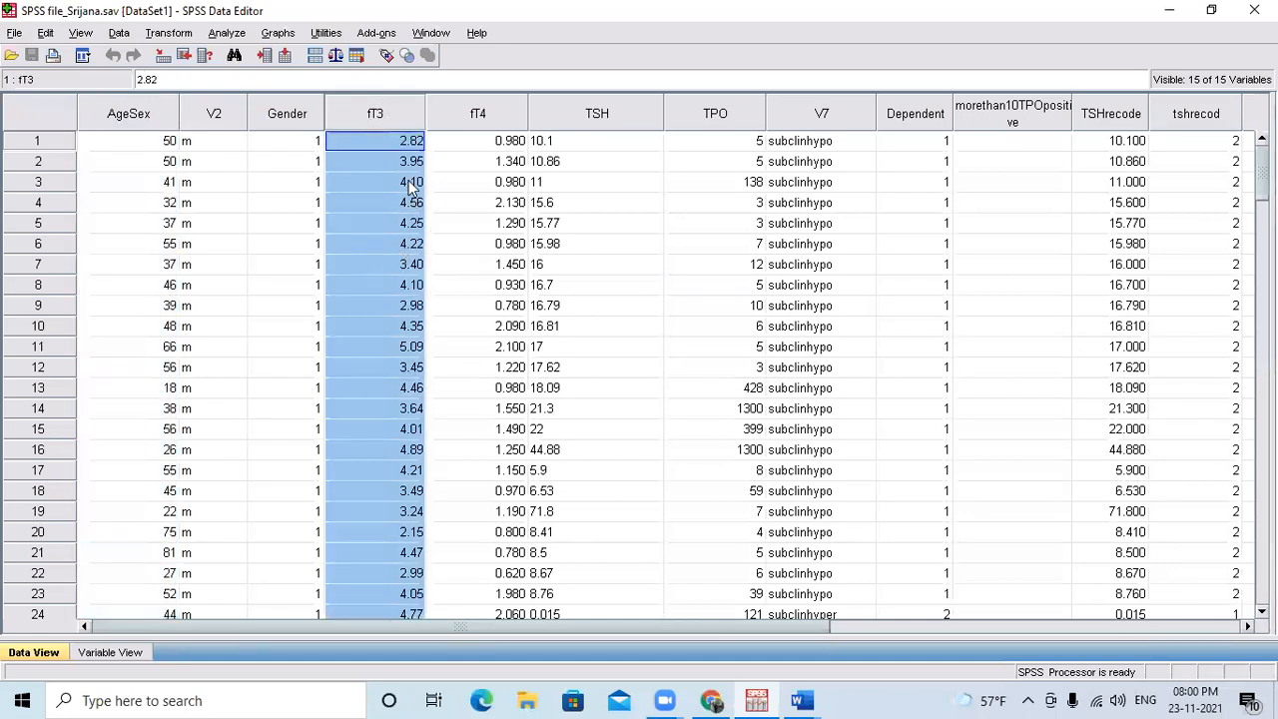
left_click(496, 126)
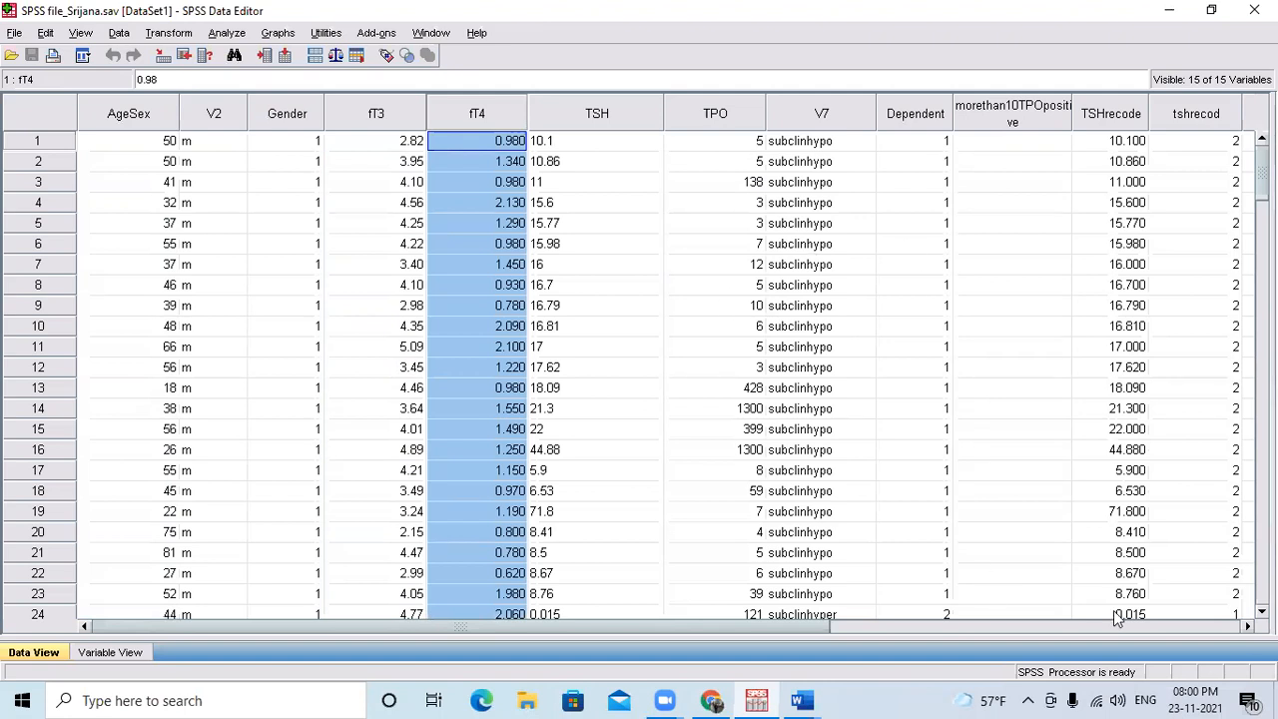
left_click(1246, 626)
left_click(1247, 626)
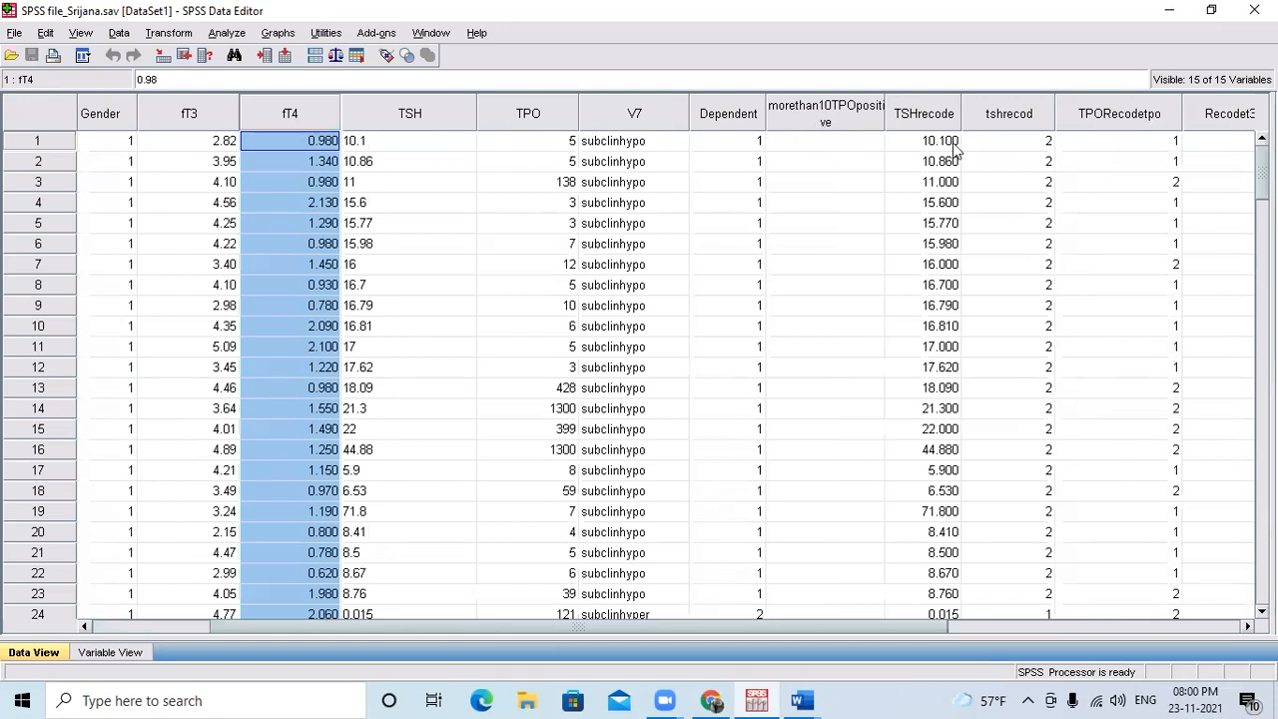
left_click(926, 118)
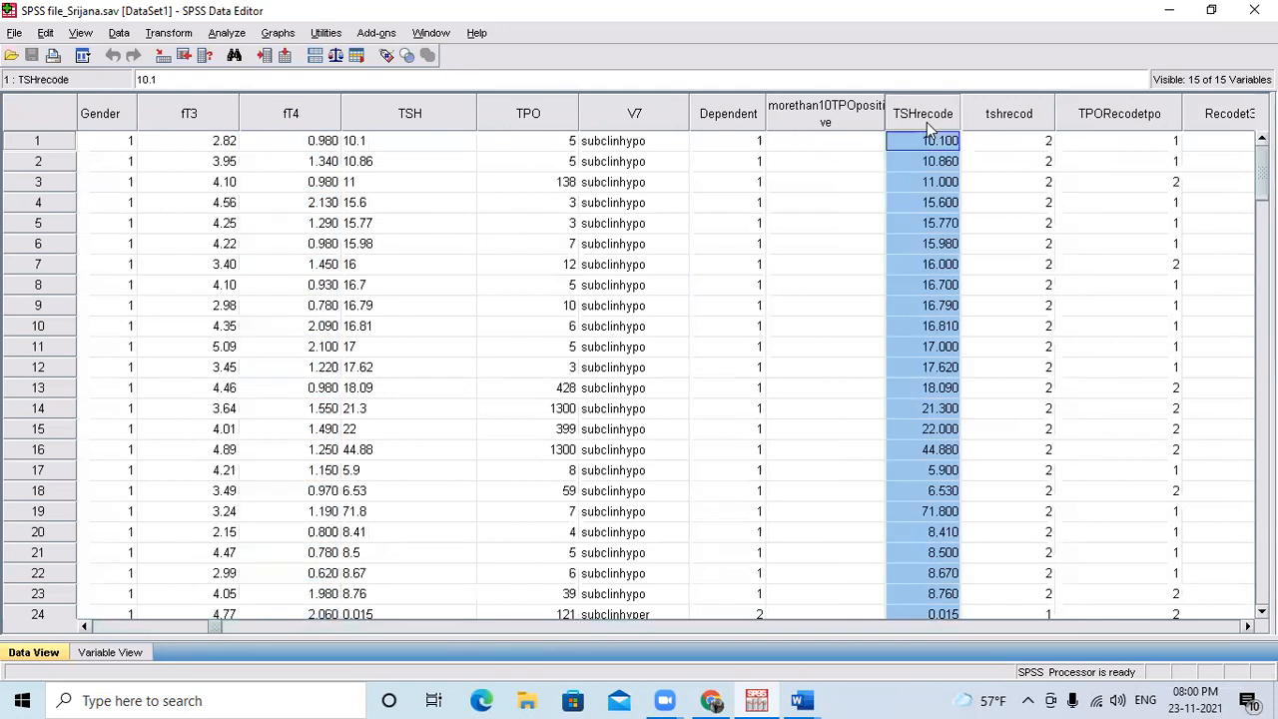
left_click(1017, 118)
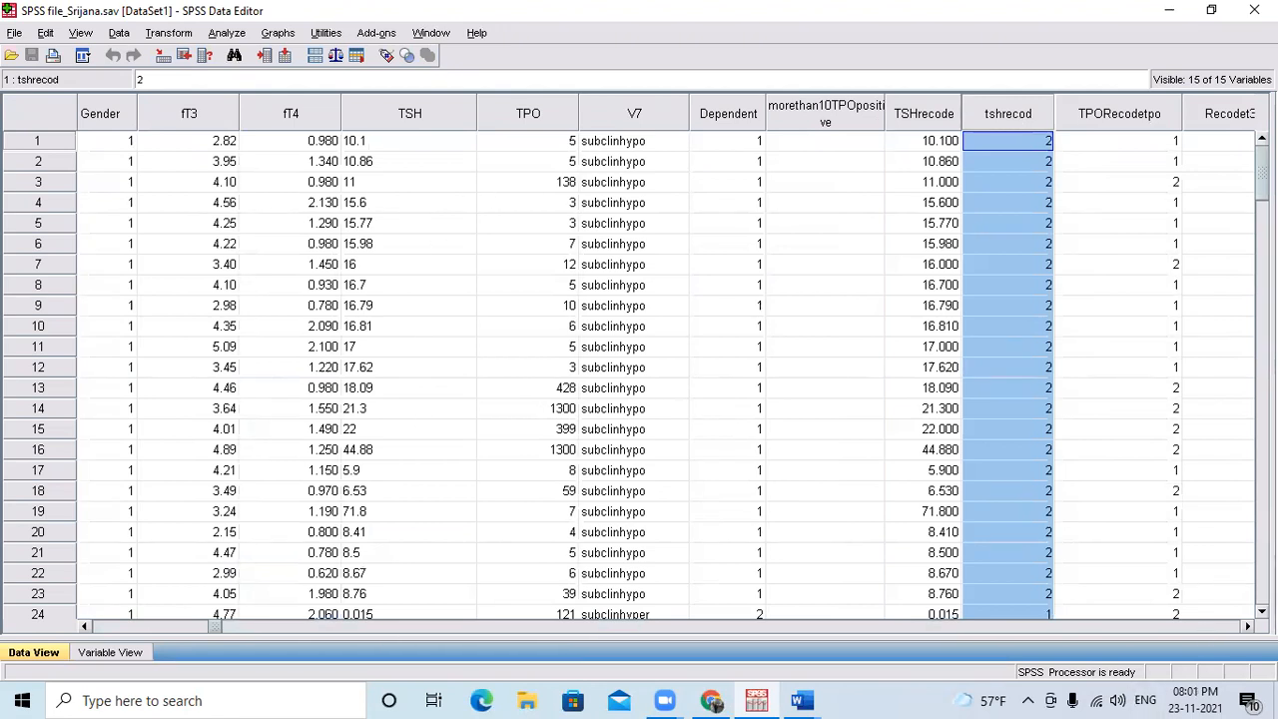
scroll(665, 374, "right", 4)
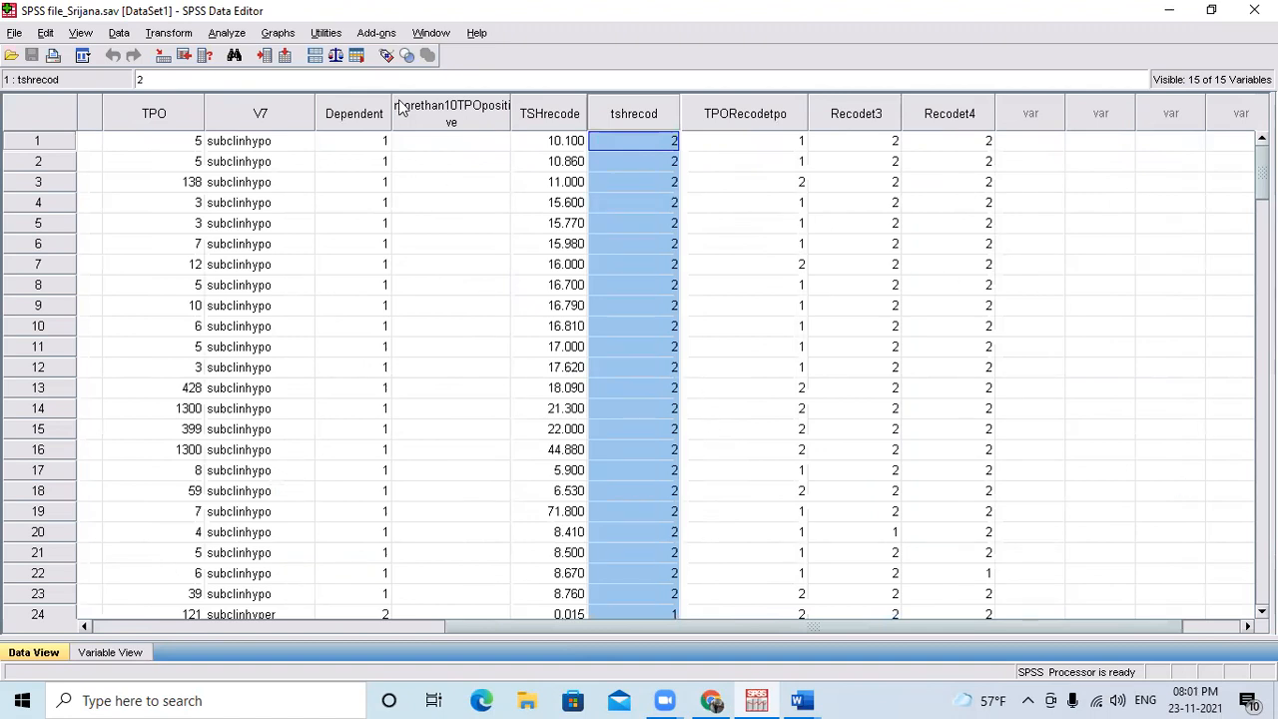
left_click(385, 55)
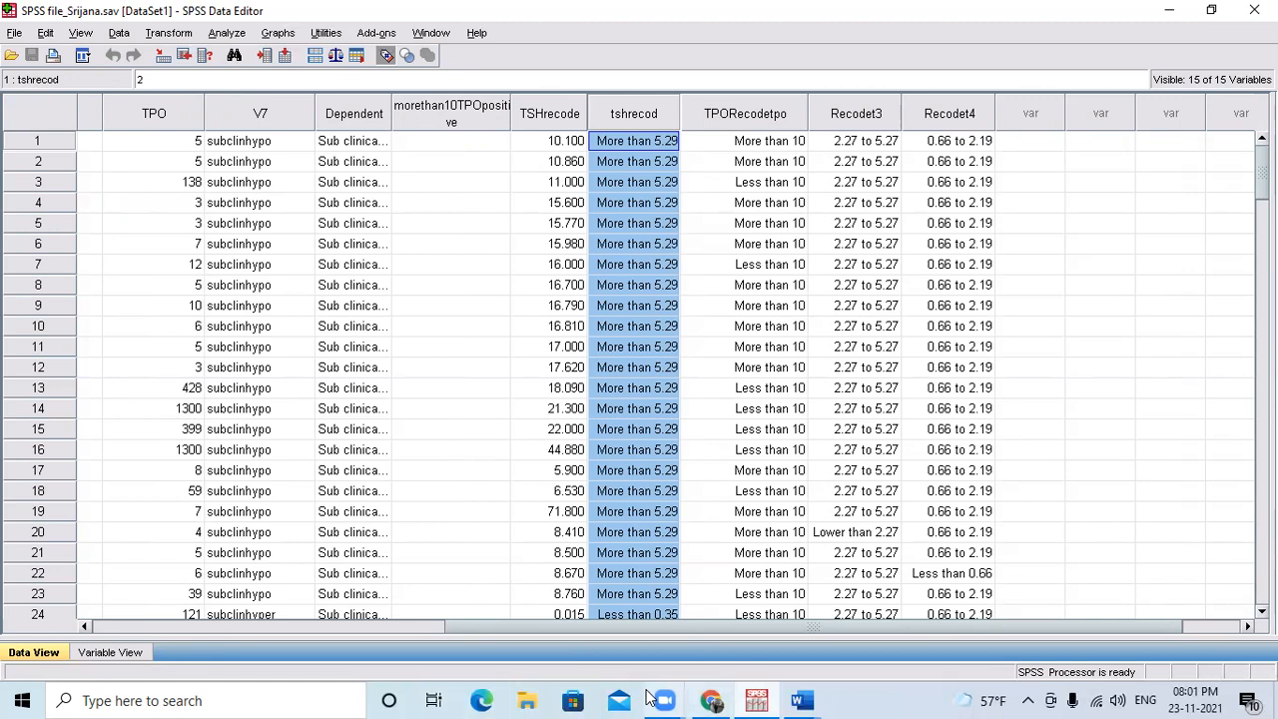
Open the Excel workbook "final data thyroid autoantibodies (2) (4) (1)" from the SPSS_Training folder on the Desktop.
left_click(524, 700)
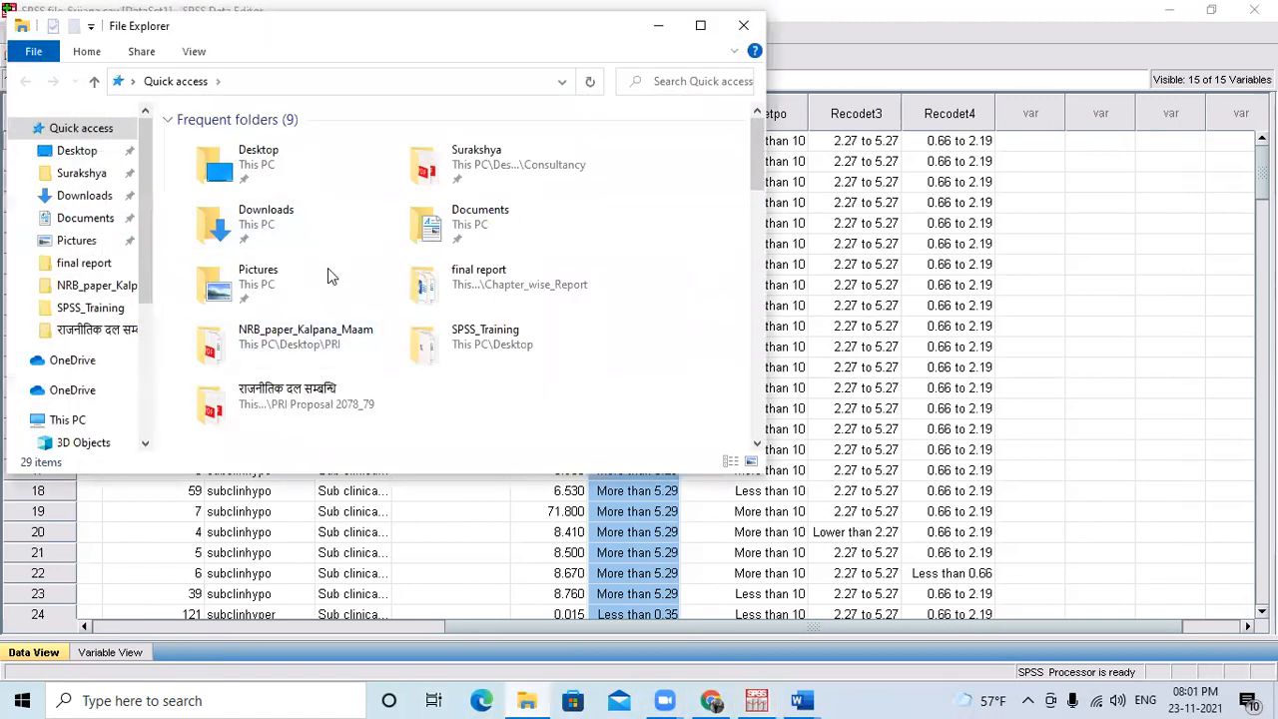
left_click(90, 157)
left_click(229, 364)
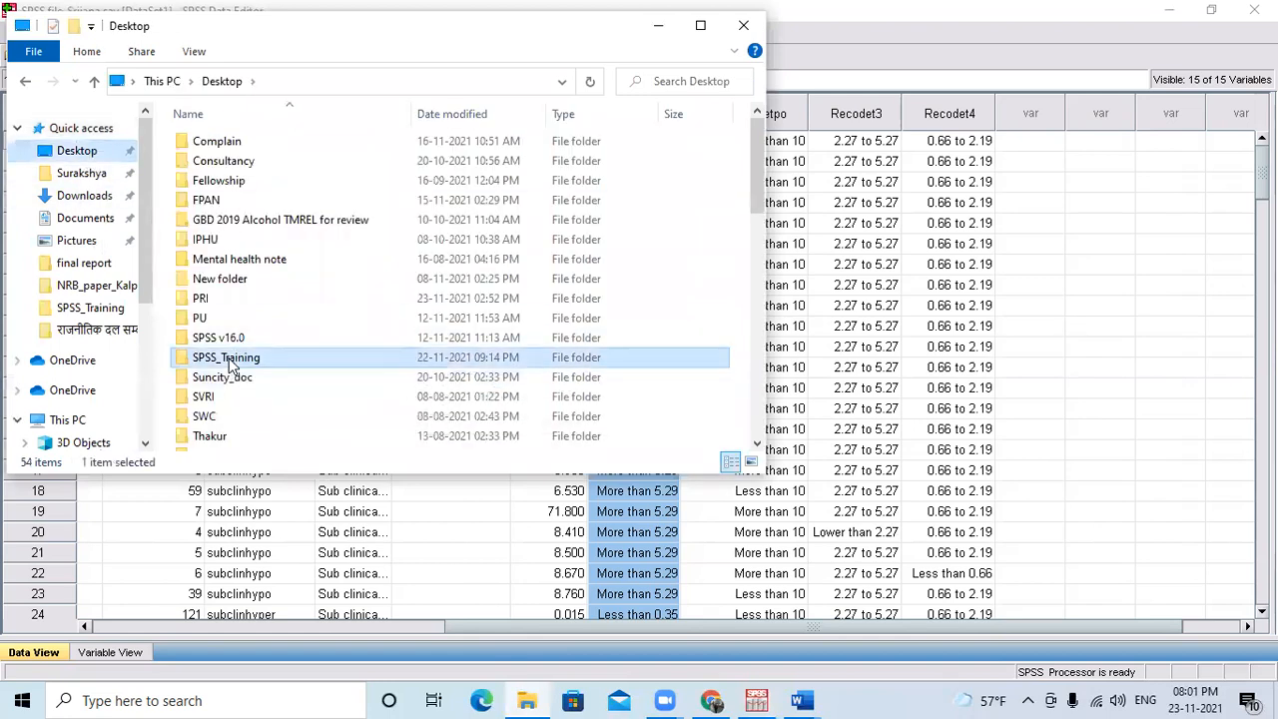
double_click(229, 363)
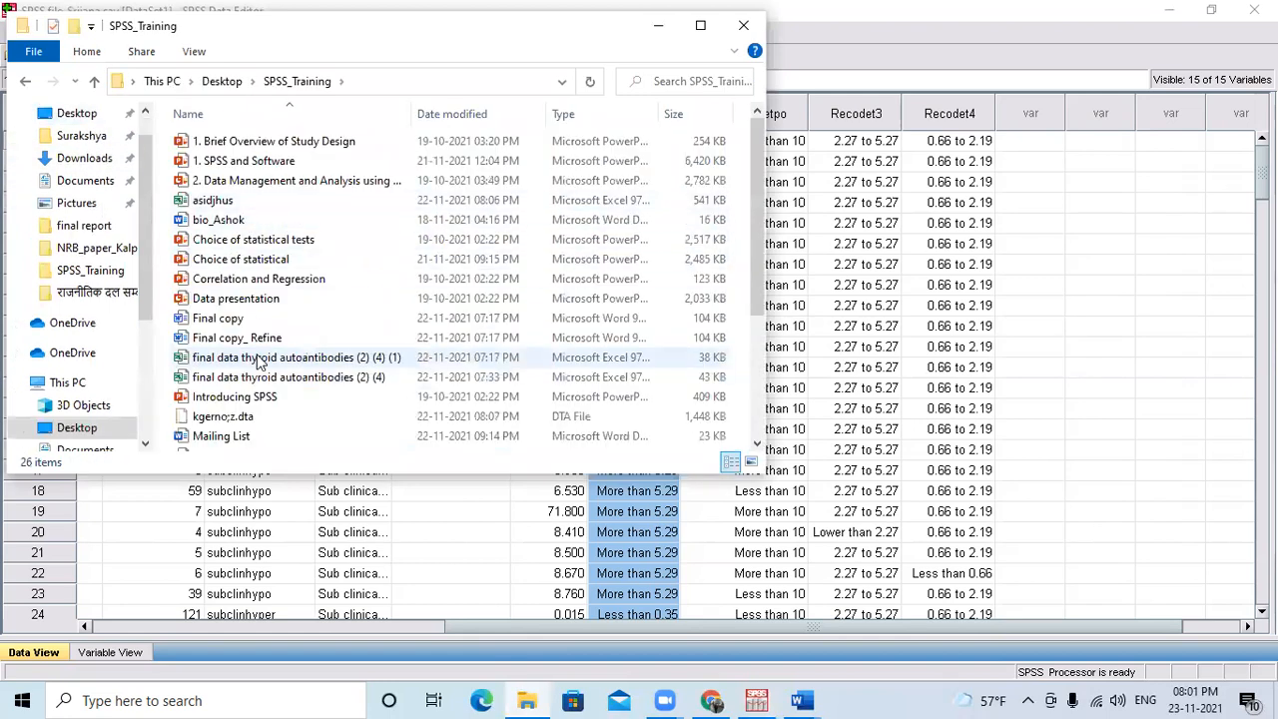
scroll(257, 361, "down", 1)
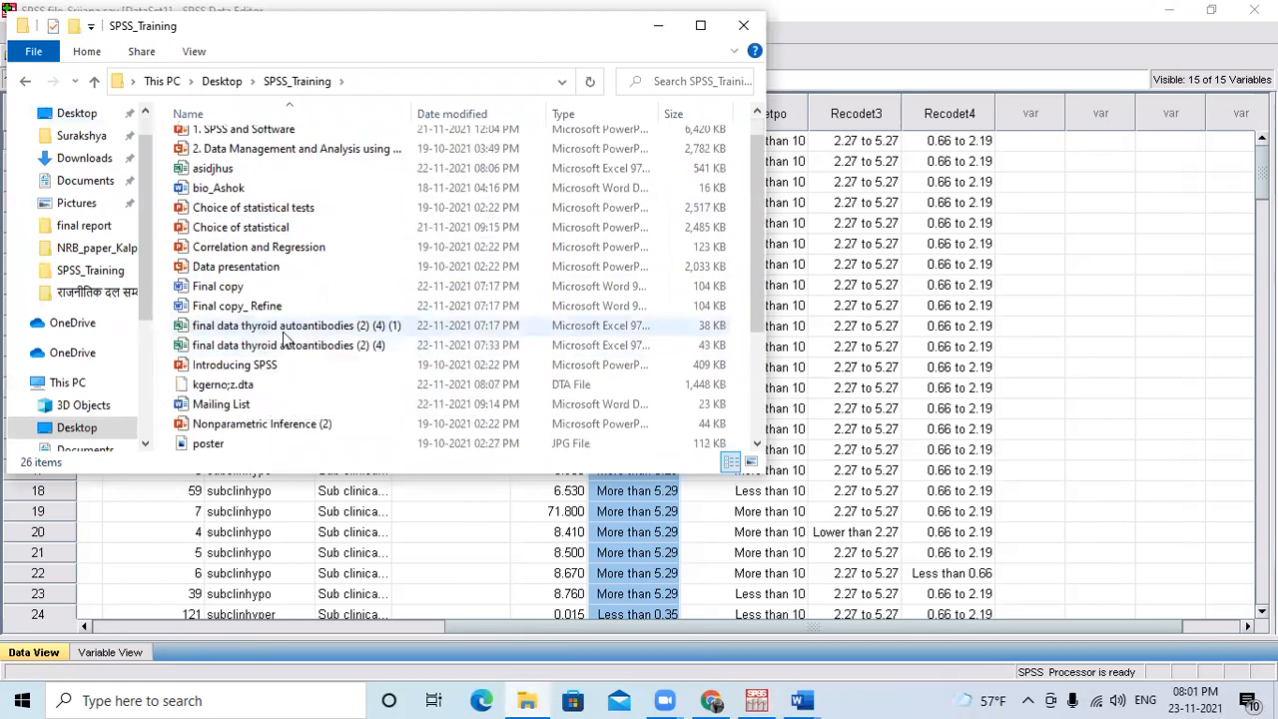
left_click(281, 332)
double_click(282, 335)
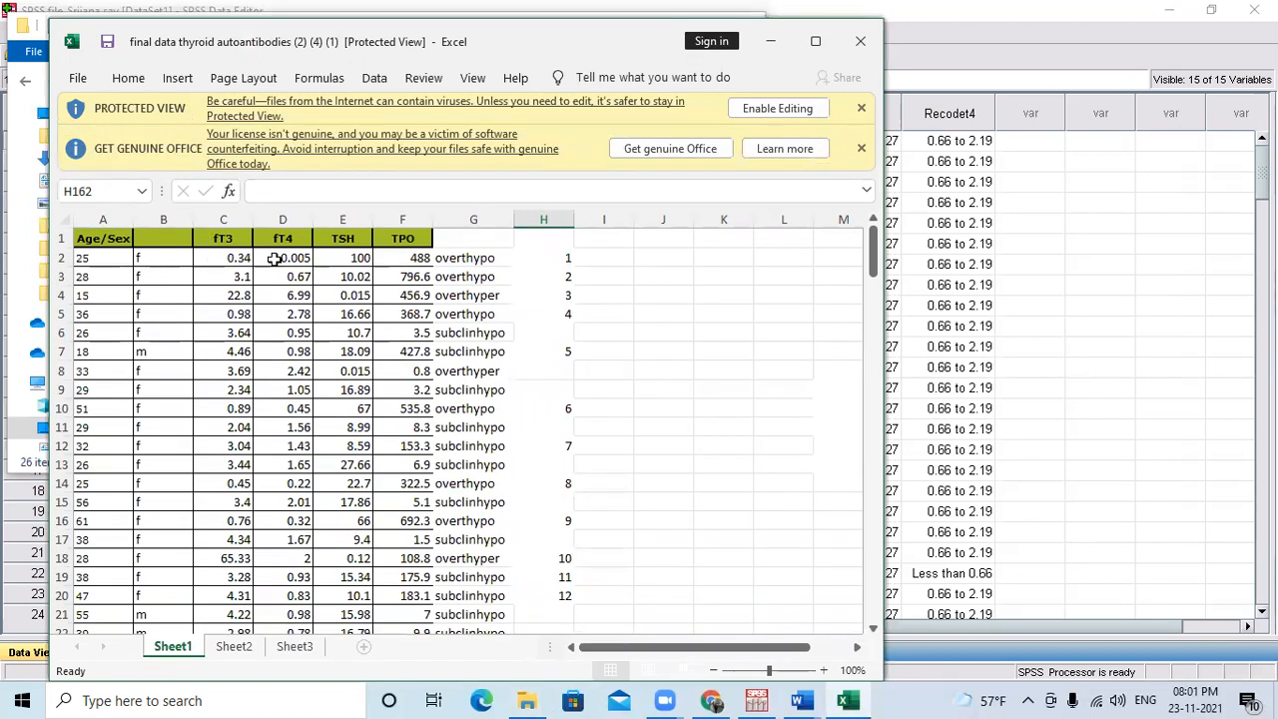
Return to the SPSS Data Editor and look across the first case's variables between fT3 and V7.
left_click(1042, 299)
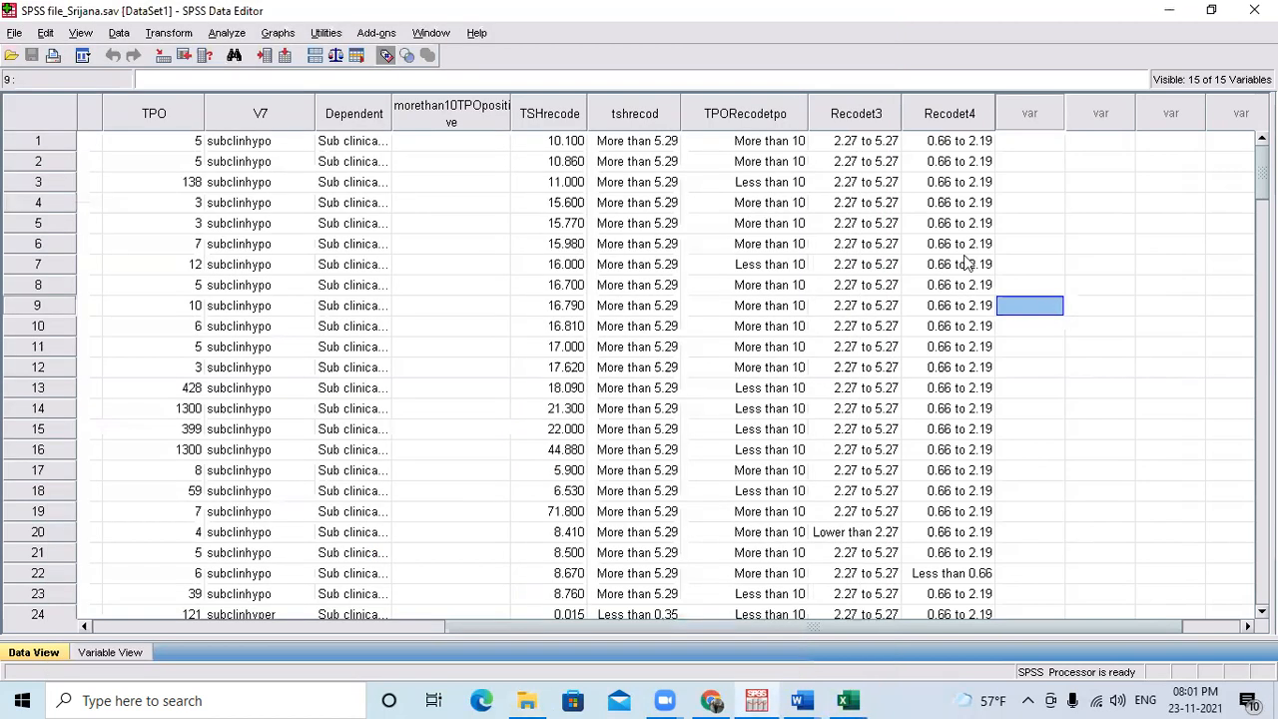
left_click(175, 143)
key("Left")
key("Left")
key("Left")
key("Left")
key("Left")
key("Left")
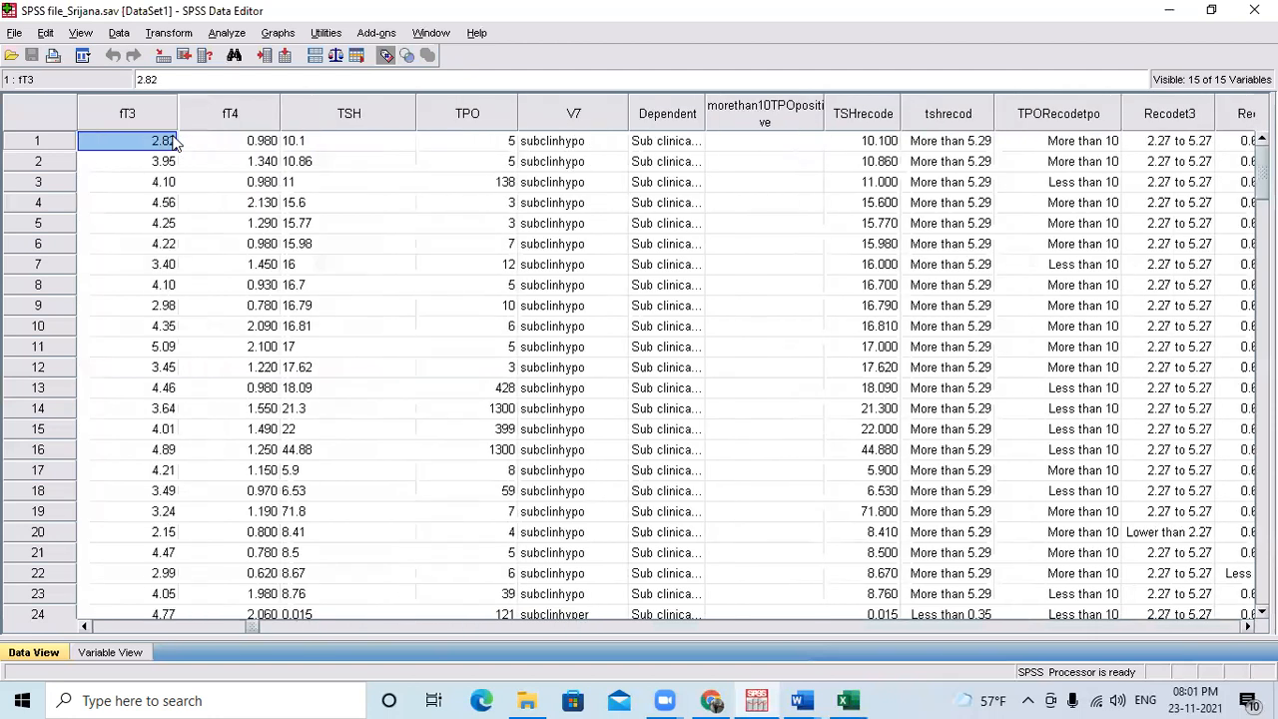
key("Right")
key("Right")
key("Right")
key("Right")
key("Right")
key("Right")
key("Right")
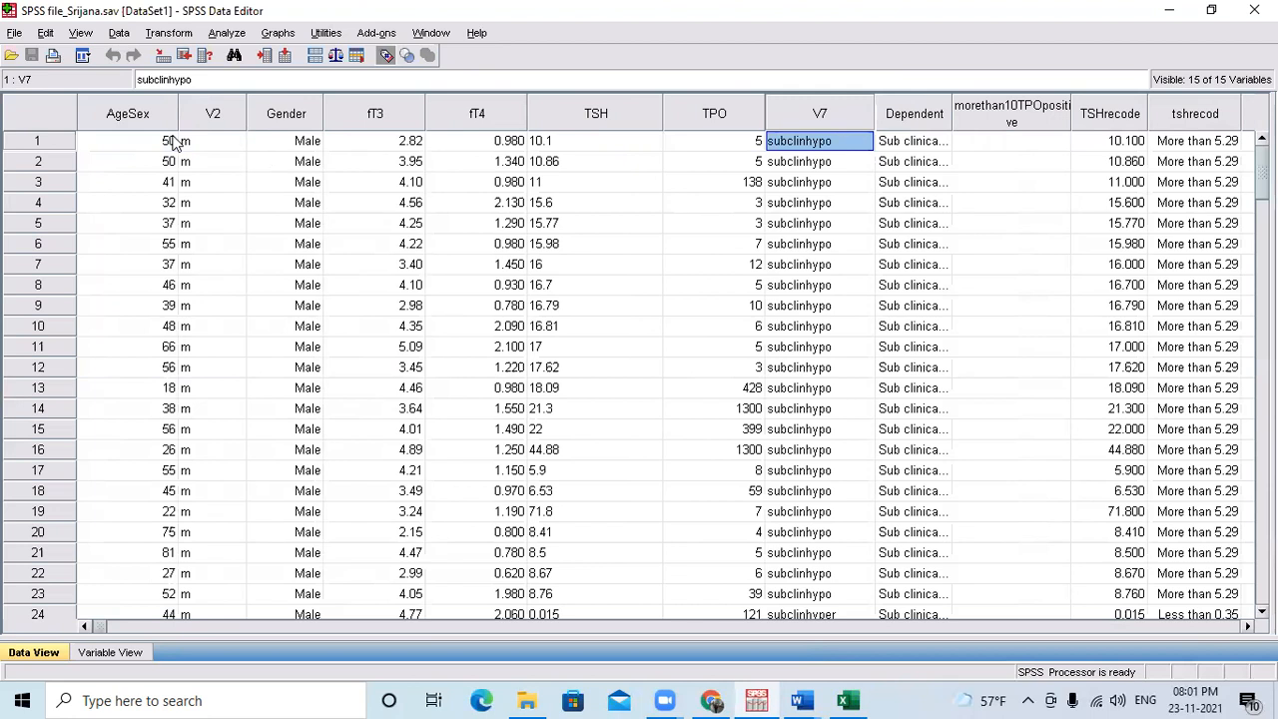
Look across the first case's variables from V7 through Recodet4, and return to the first columns of the data.
key("Right")
key("Right")
key("Right")
key("Right")
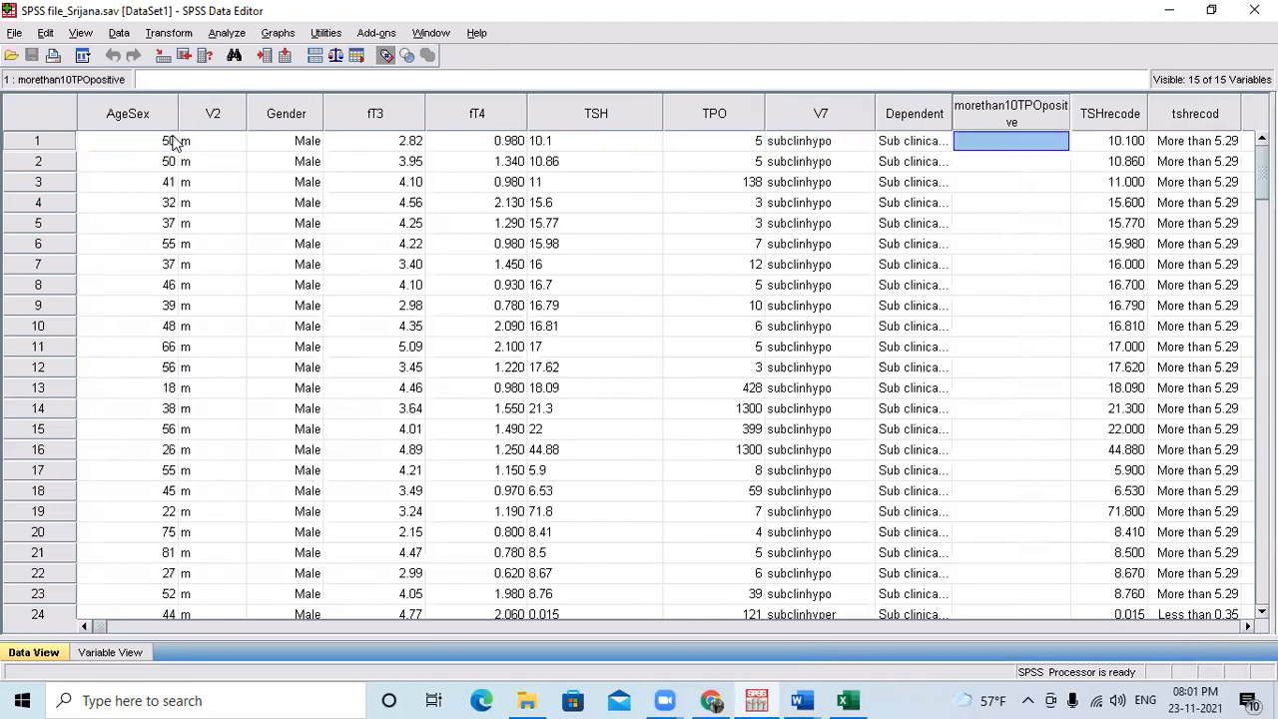
key("Right")
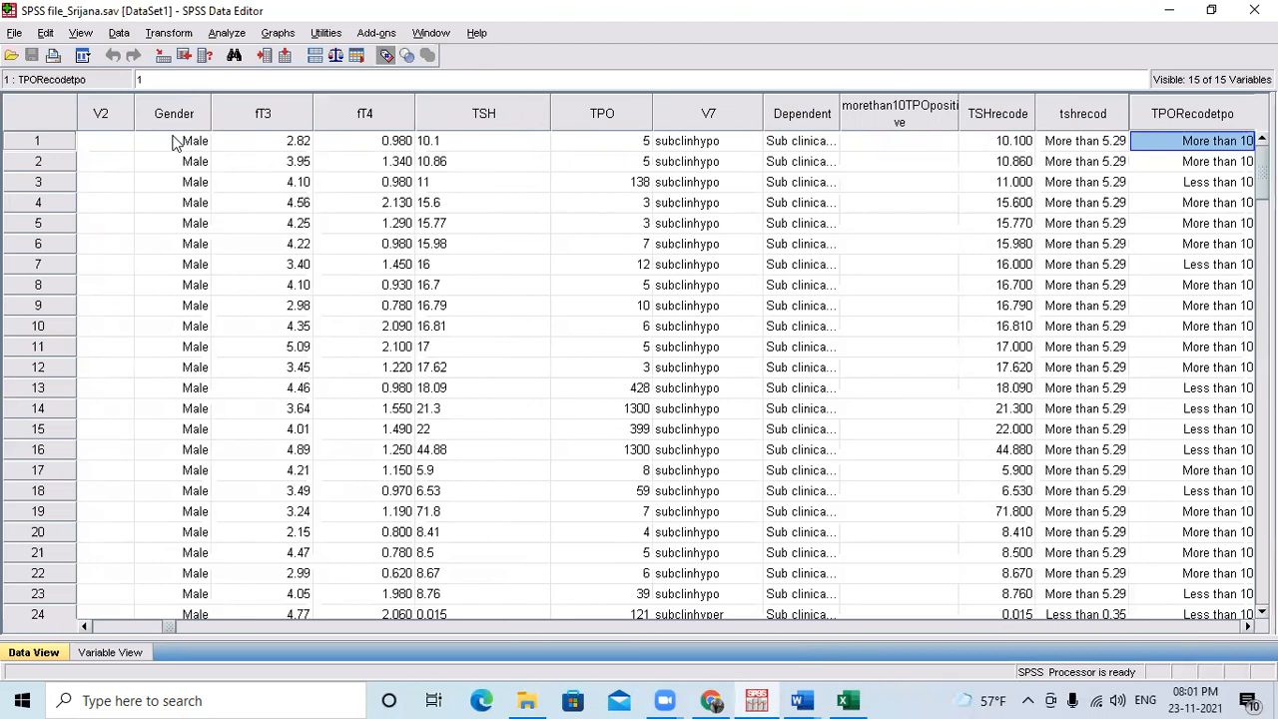
key("Right")
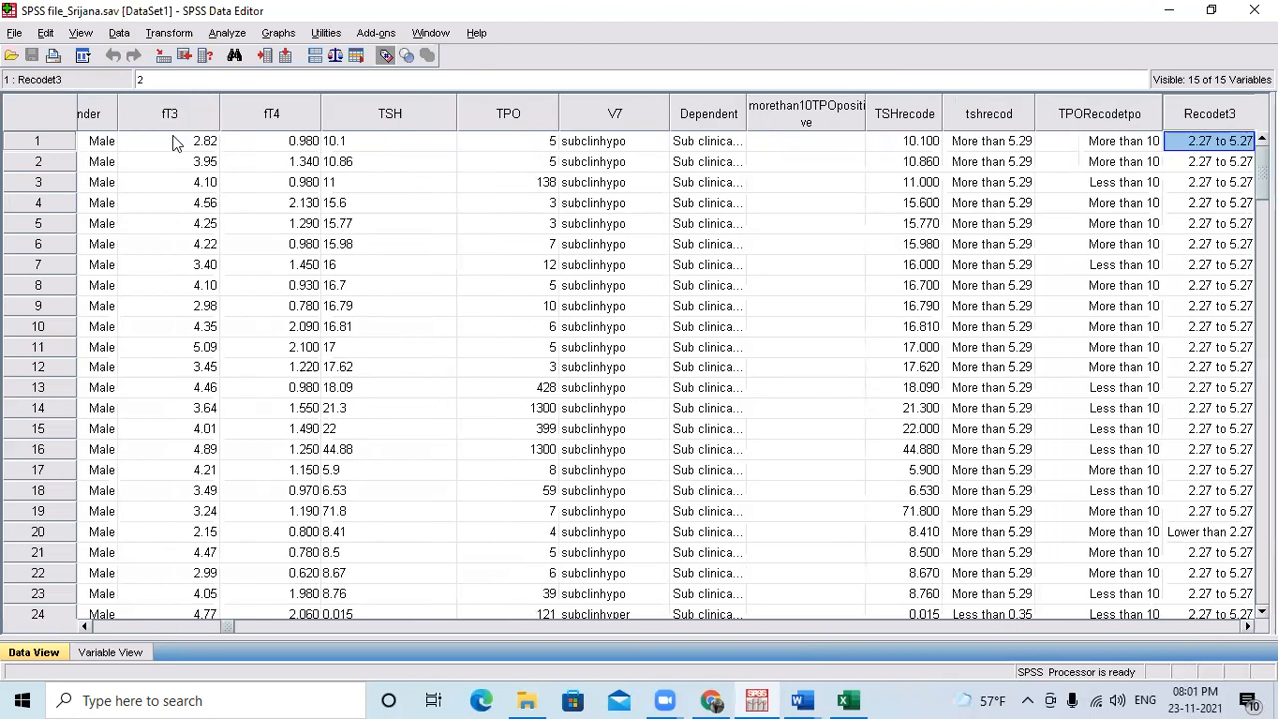
key("Right")
key("Right")
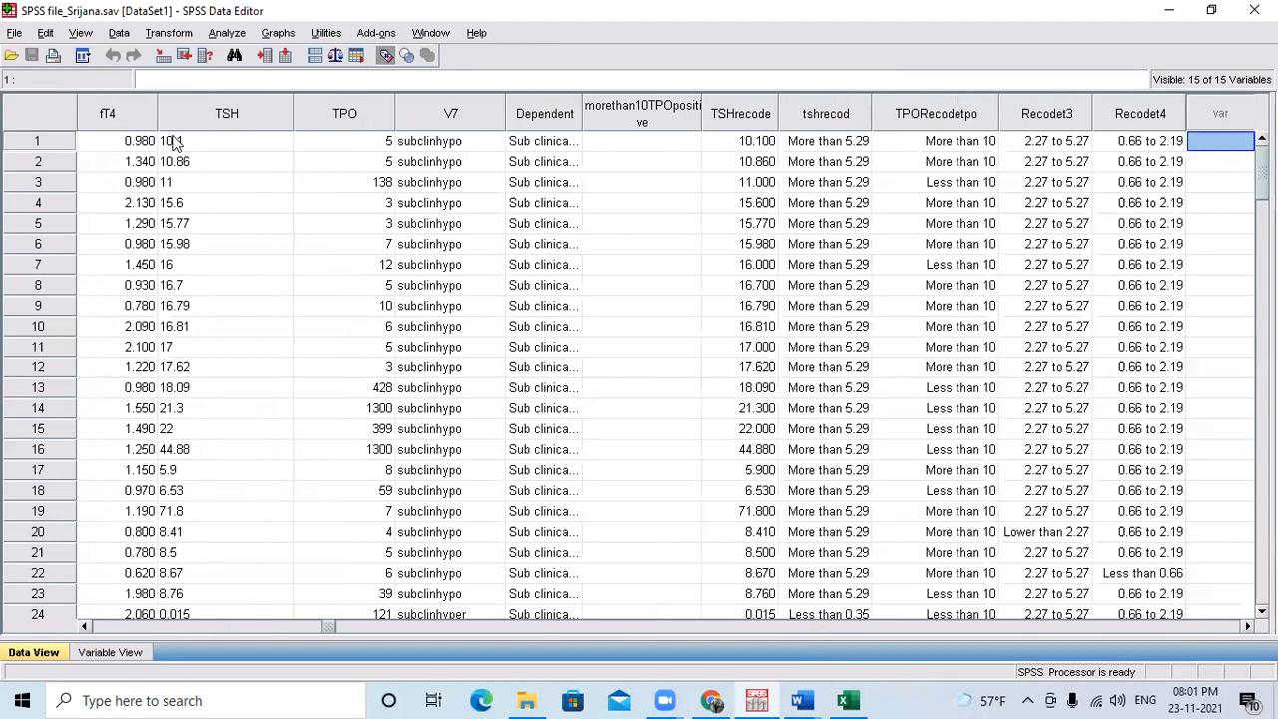
key("Right")
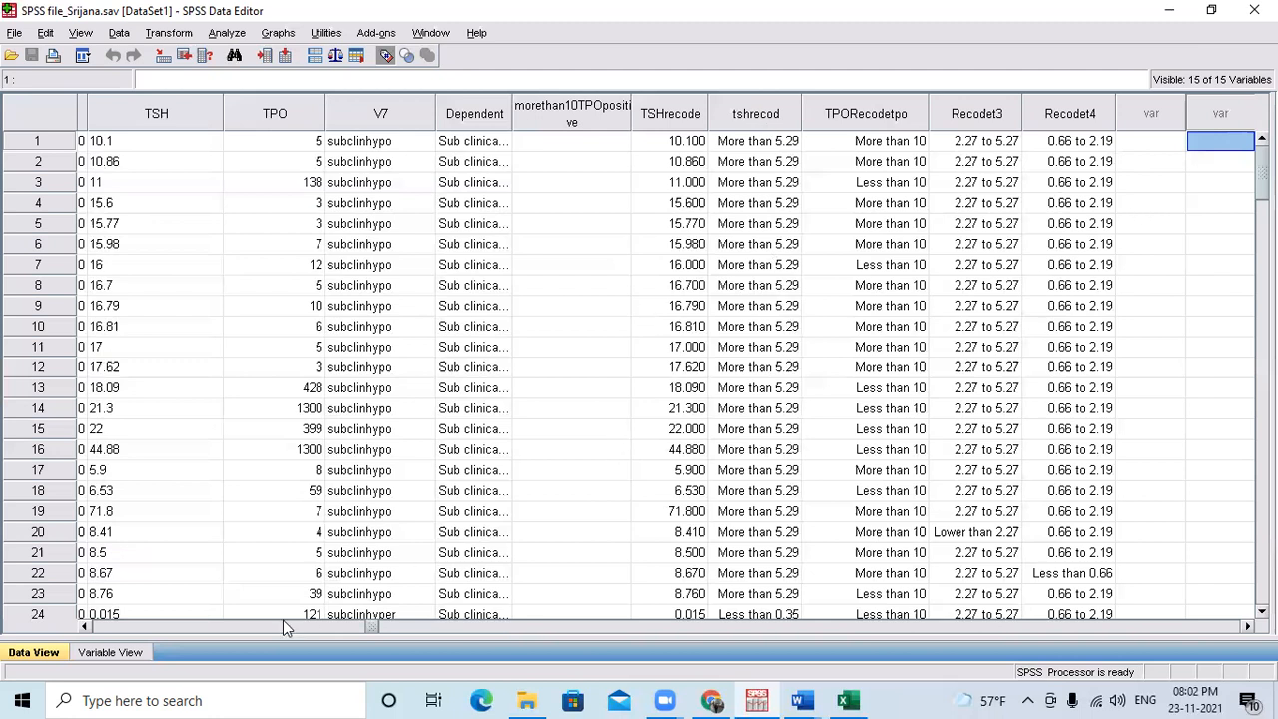
left_click(206, 625)
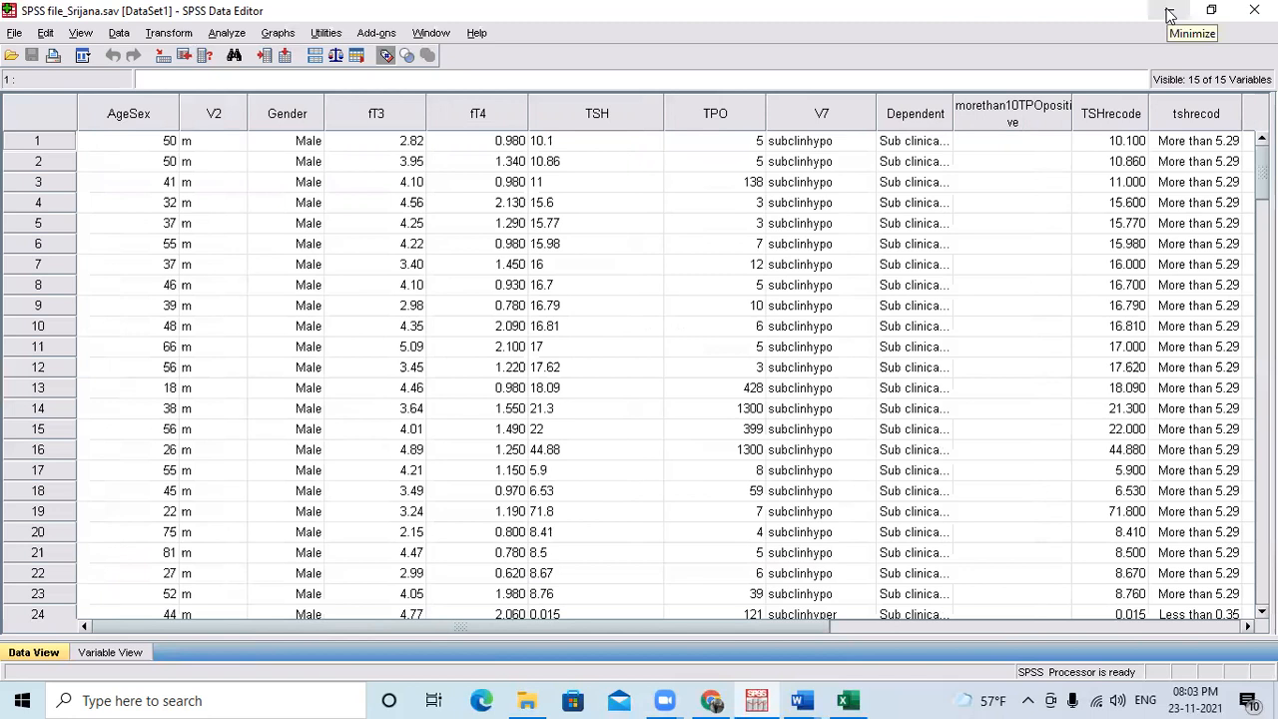
Switch to the Schedule document in Word and review the training modules from Day 2 through Day 4.
mouse_move(810, 685)
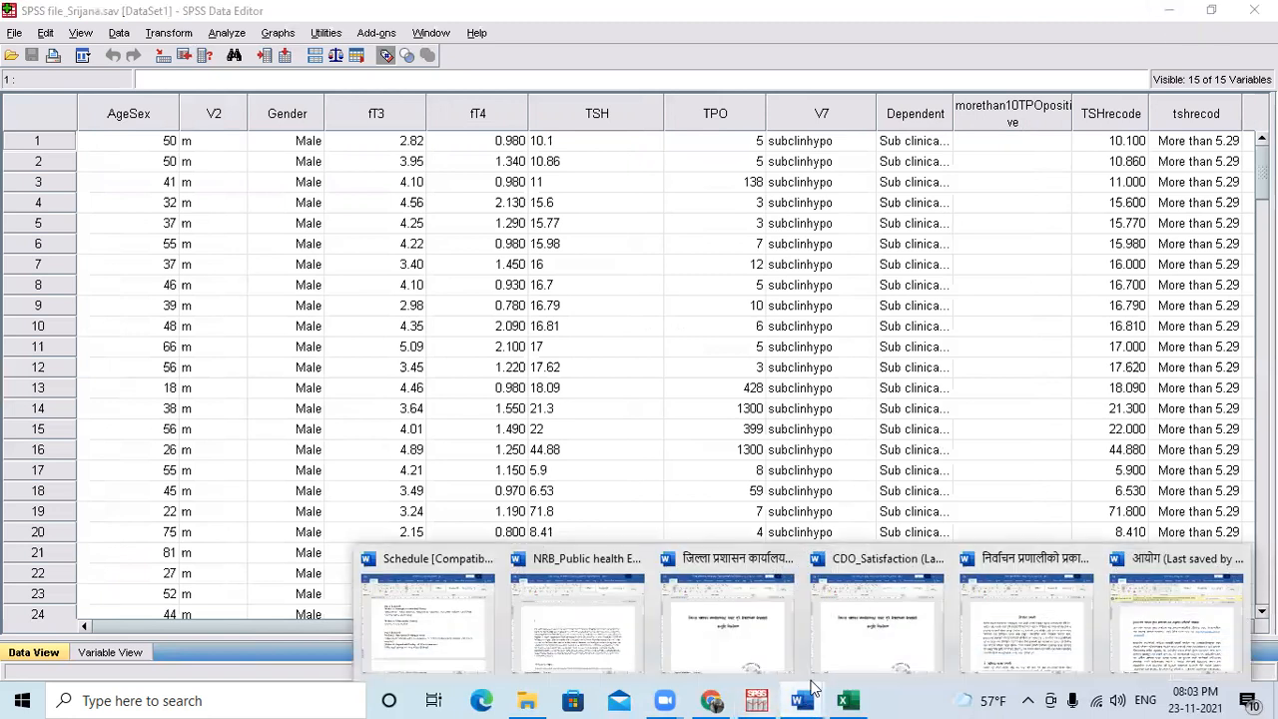
left_click(402, 637)
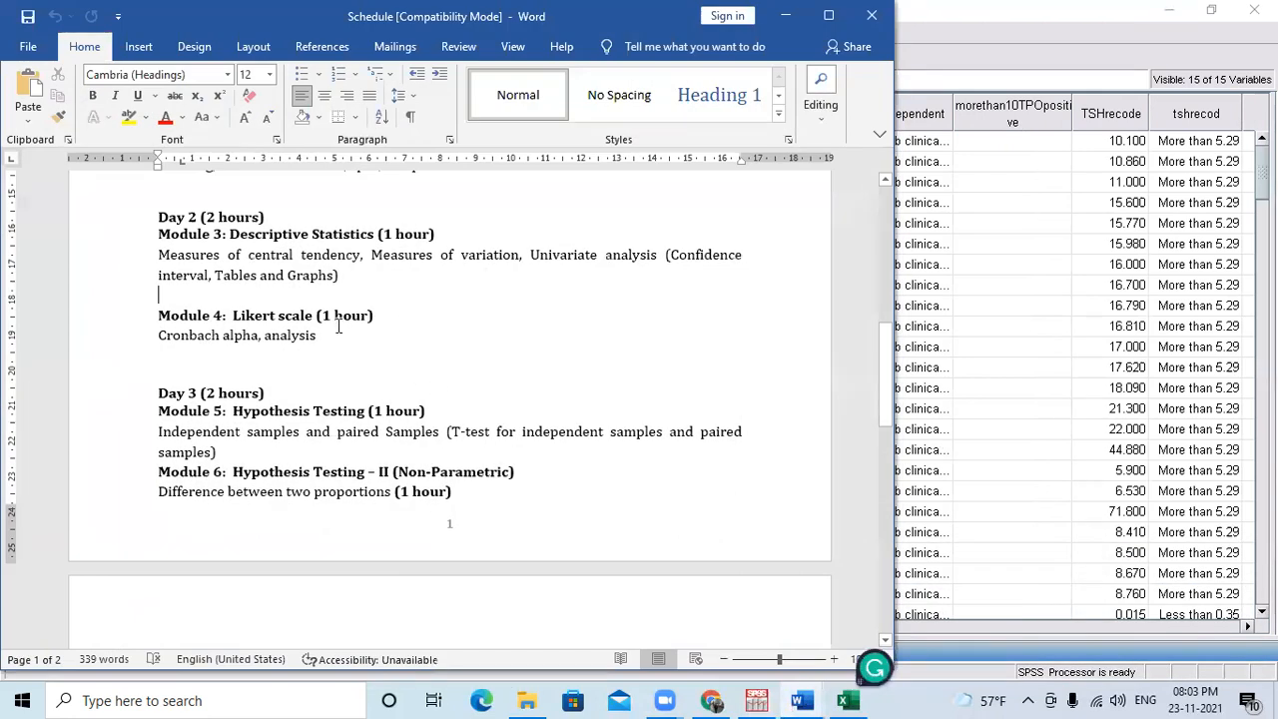
scroll(352, 346, "down", 1)
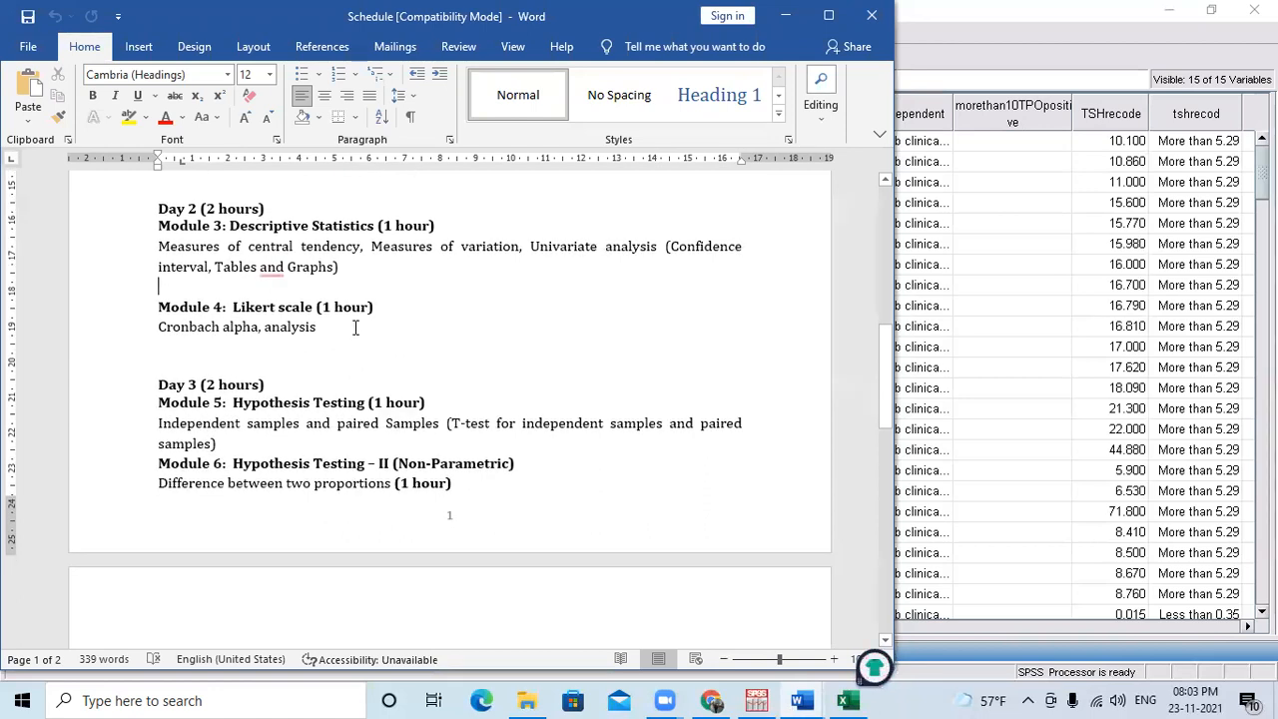
scroll(383, 437, "down", 1)
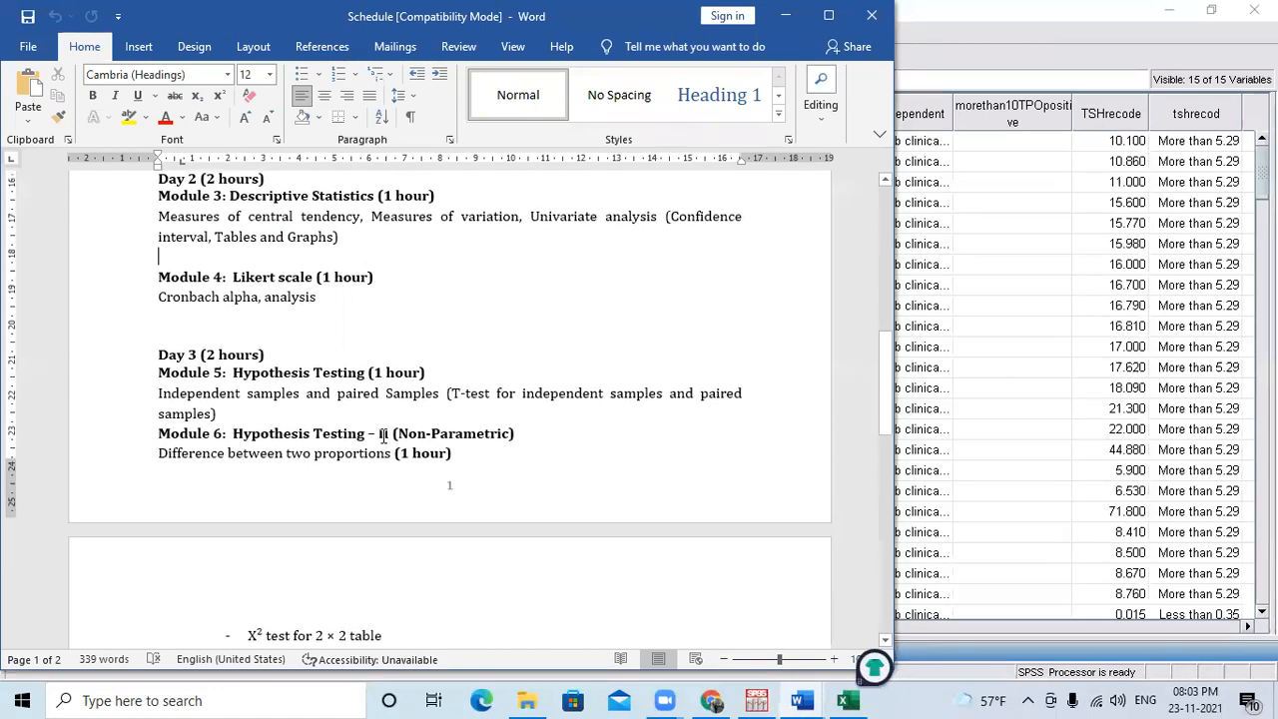
scroll(384, 437, "down", 5)
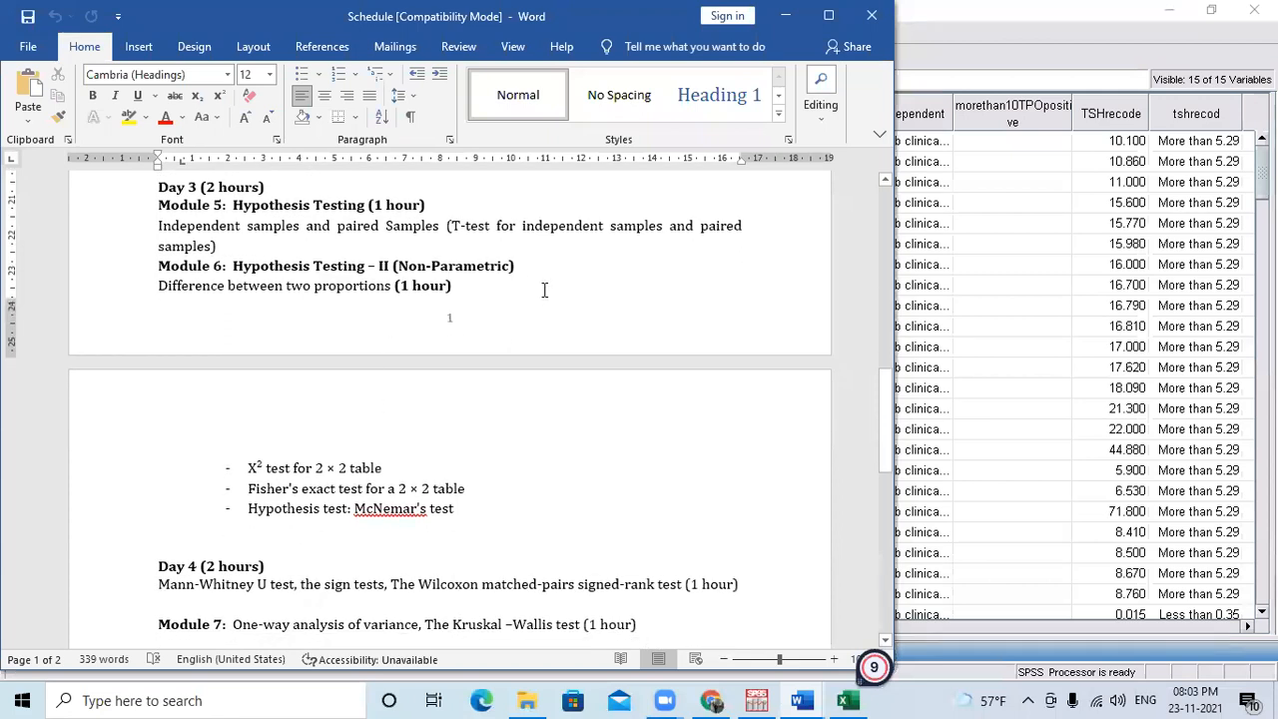
scroll(495, 458, "down", 1)
scroll(496, 458, "up", 4)
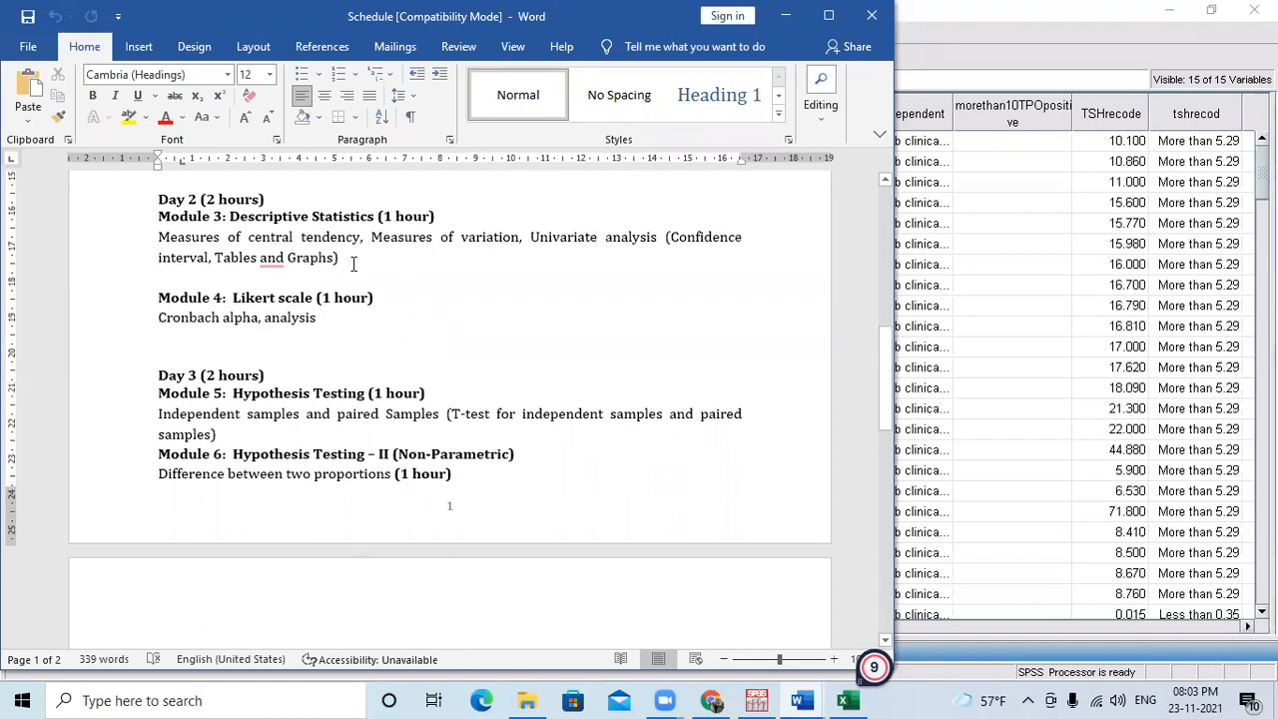
left_click(354, 259)
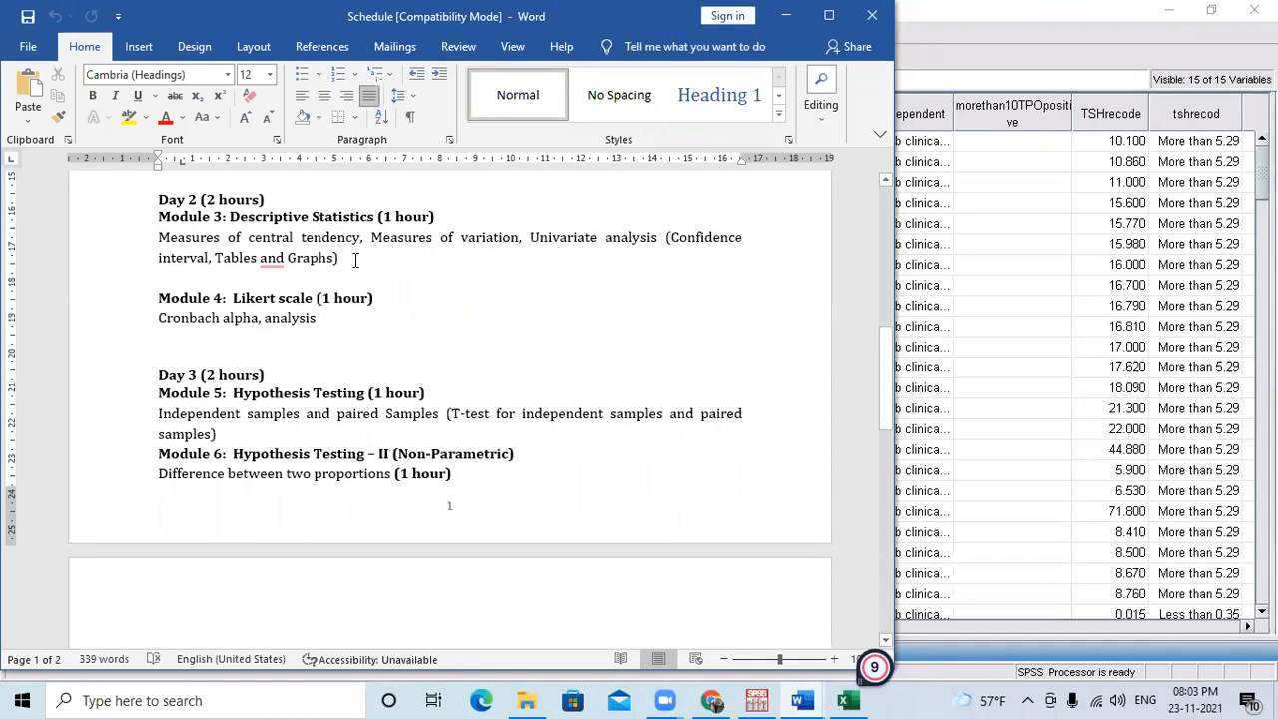
left_click(230, 278)
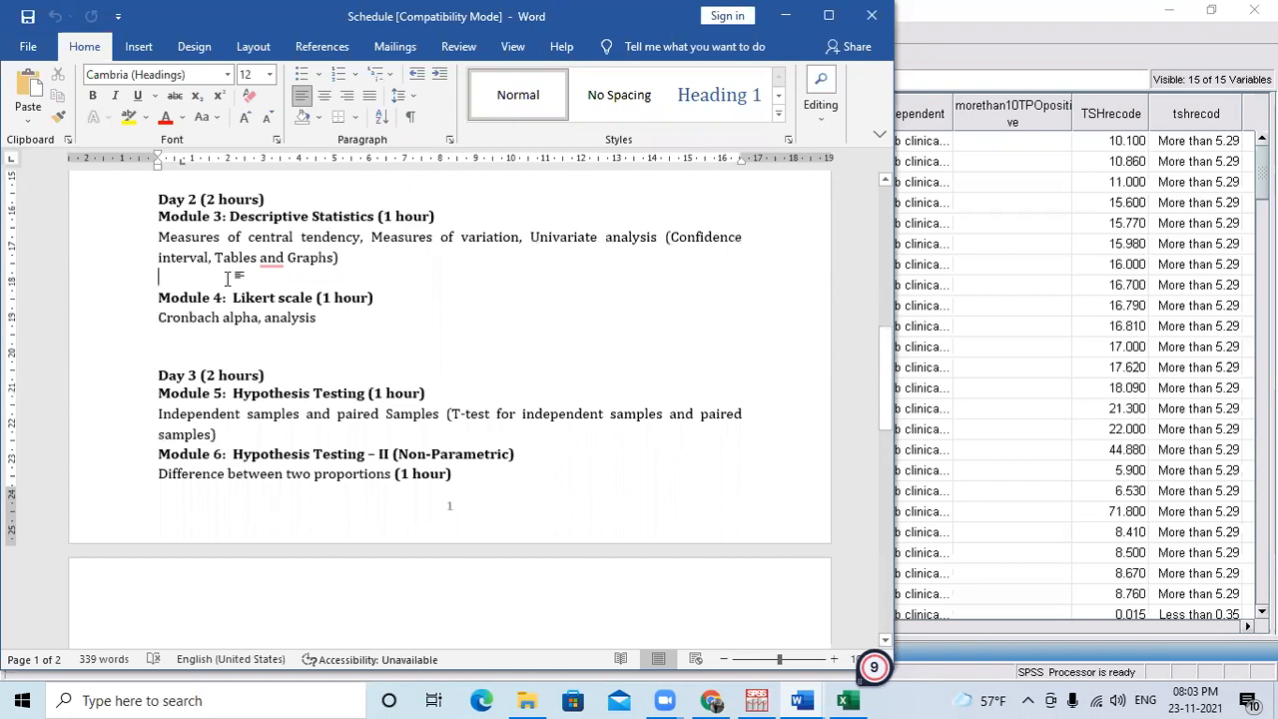
Return to the SPSS Data Editor and select the fourth case's TSH value.
left_click(980, 222)
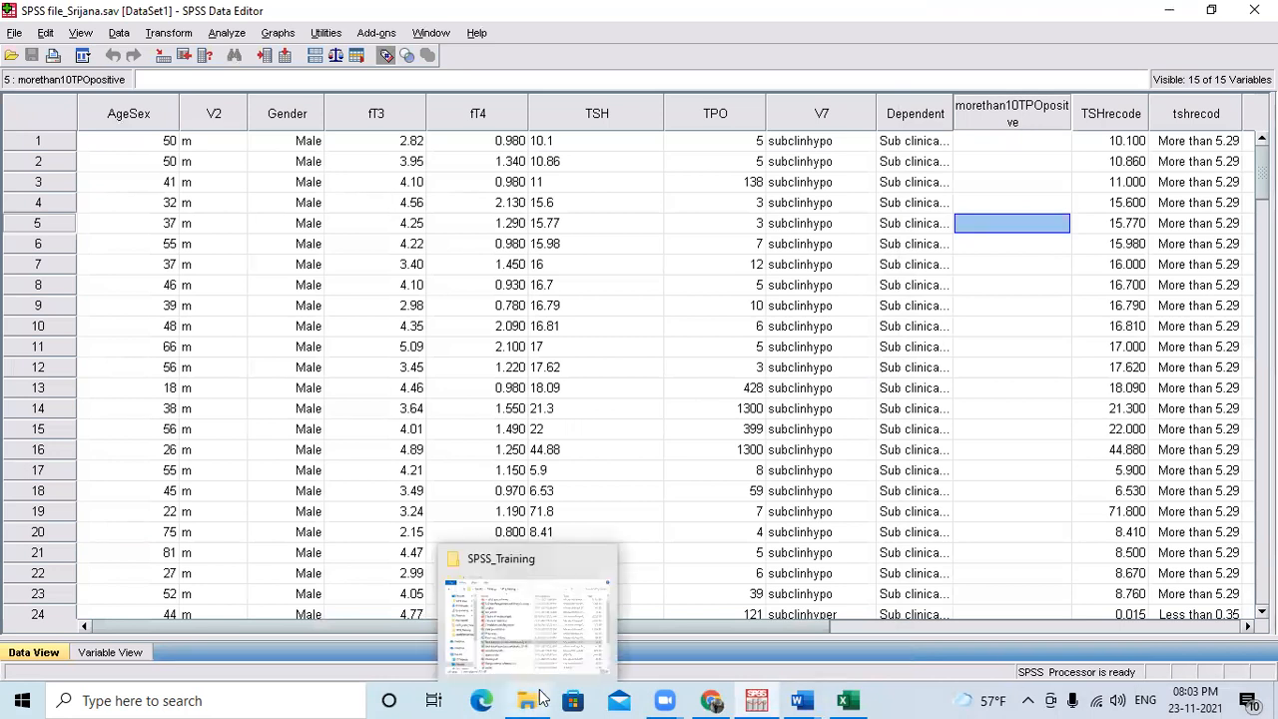
left_click(655, 203)
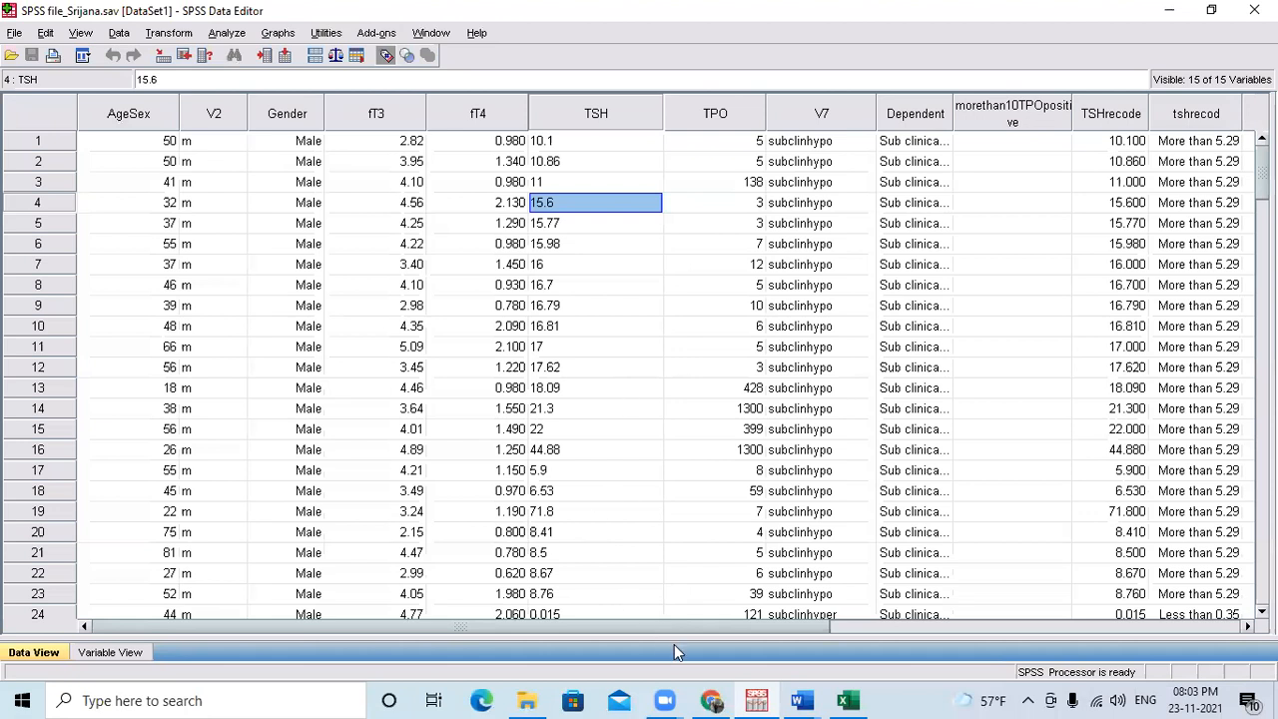
left_click(664, 699)
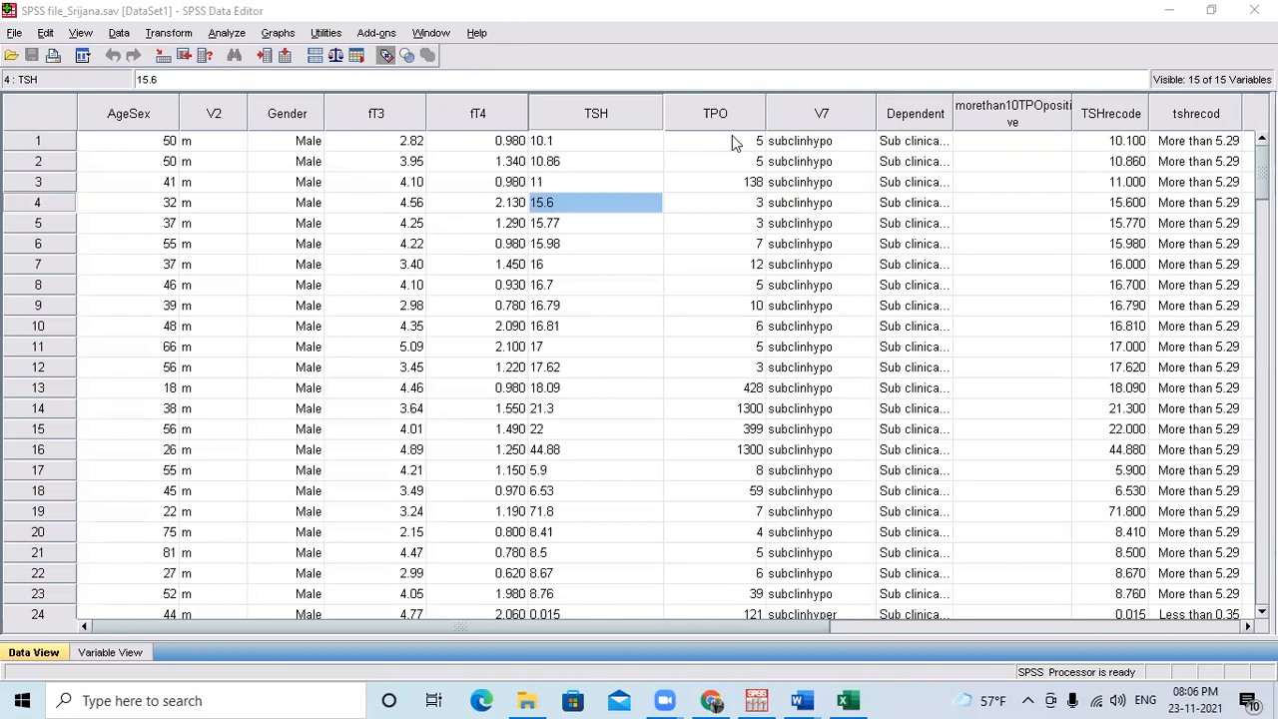
Try to build a custom table with Gender in the rows and TSHrecode in the columns, and dismiss it without running.
left_click(234, 36)
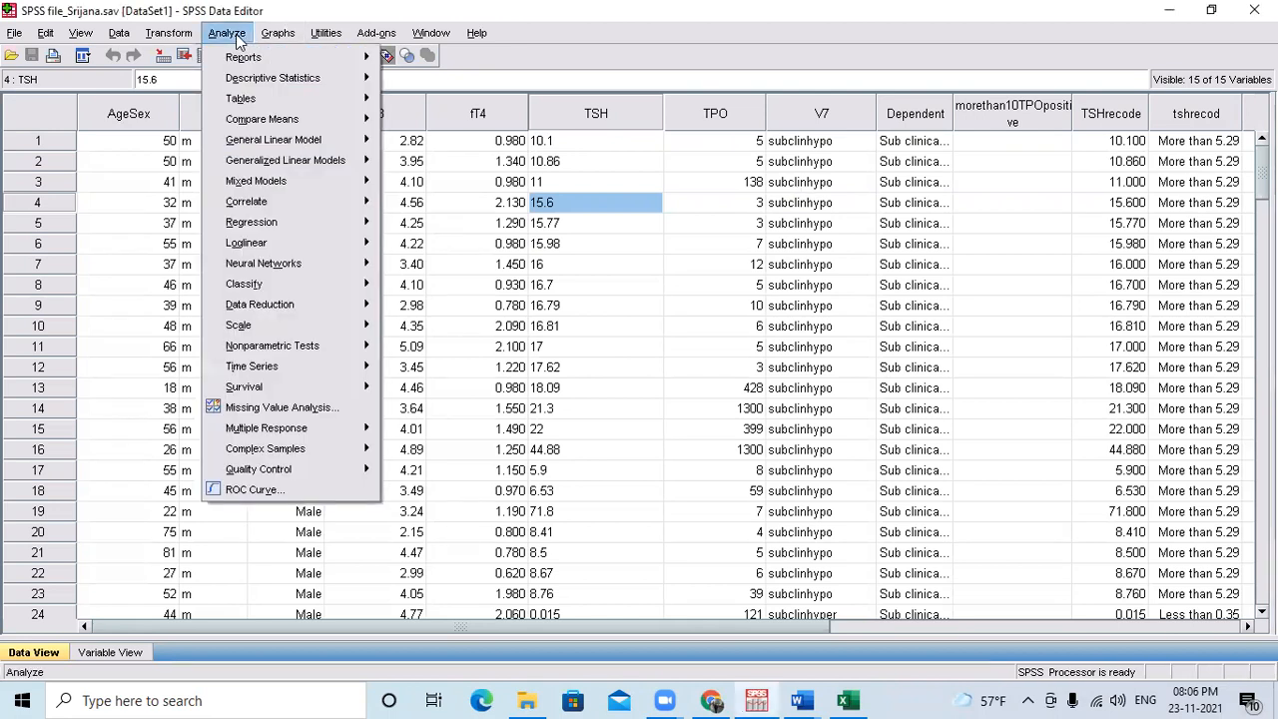
mouse_move(270, 96)
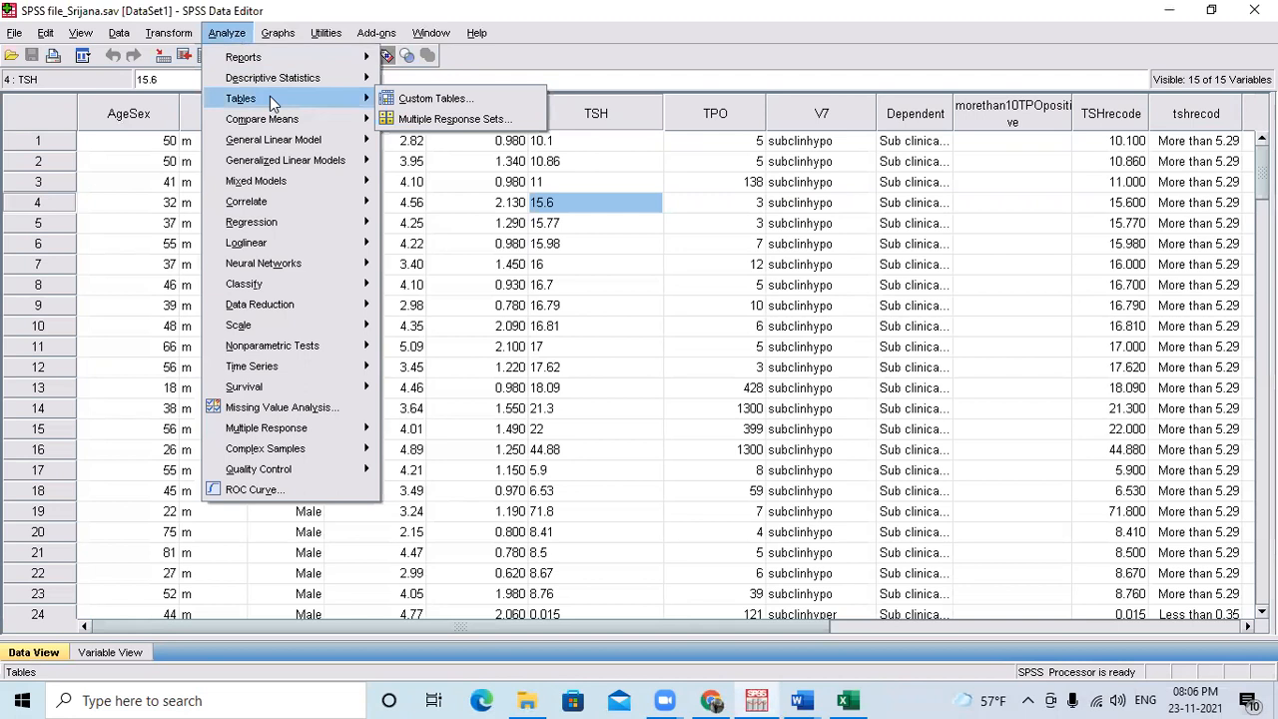
left_click(430, 98)
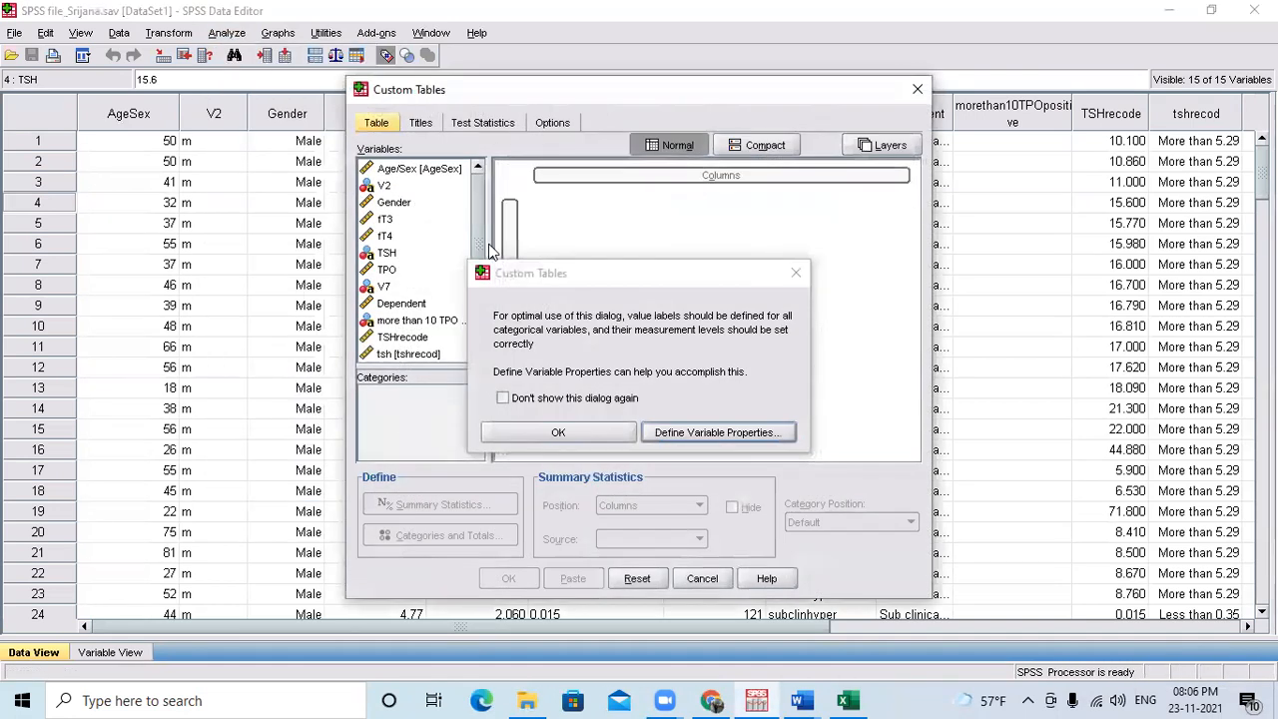
left_click(559, 434)
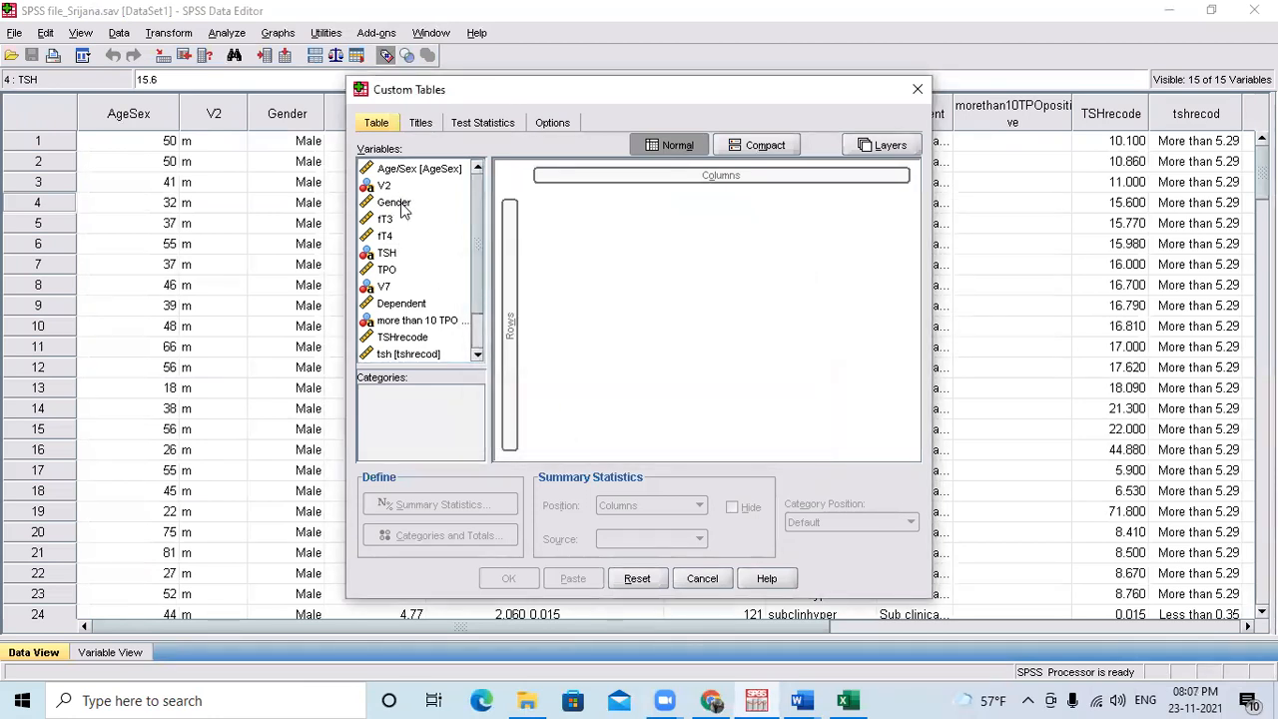
left_click_drag(393, 202, 510, 274)
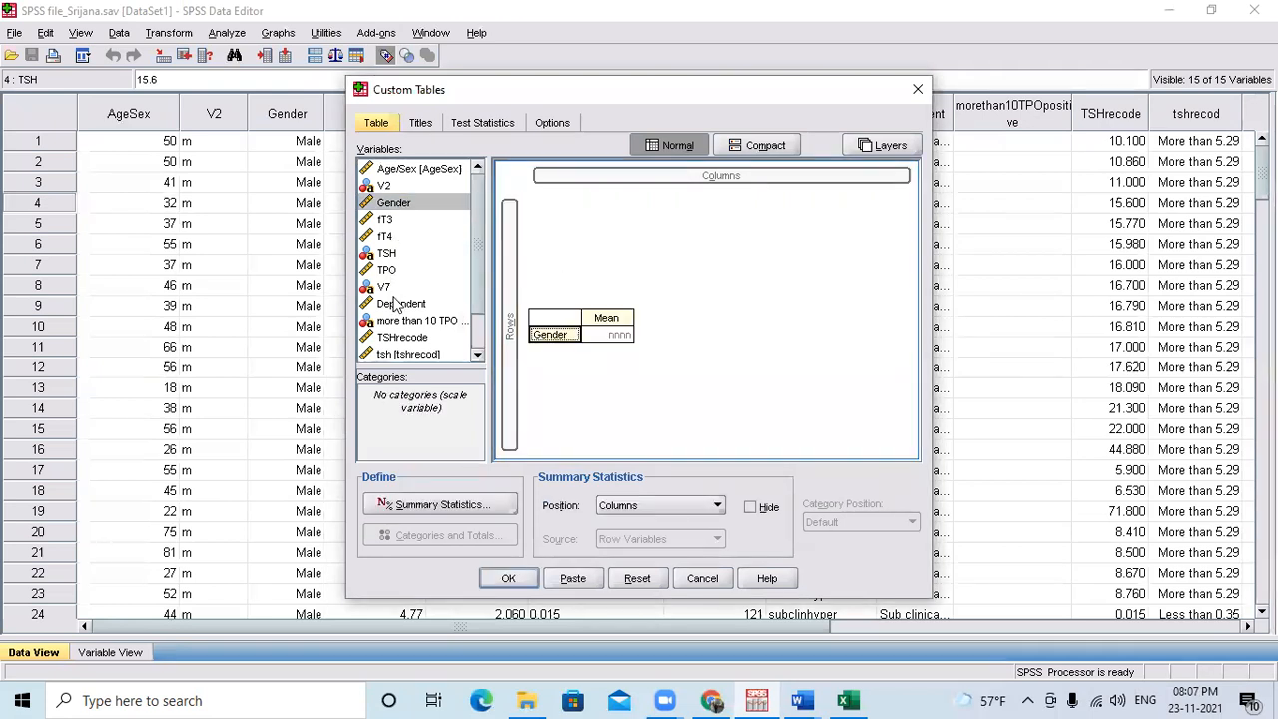
left_click_drag(408, 342, 685, 176)
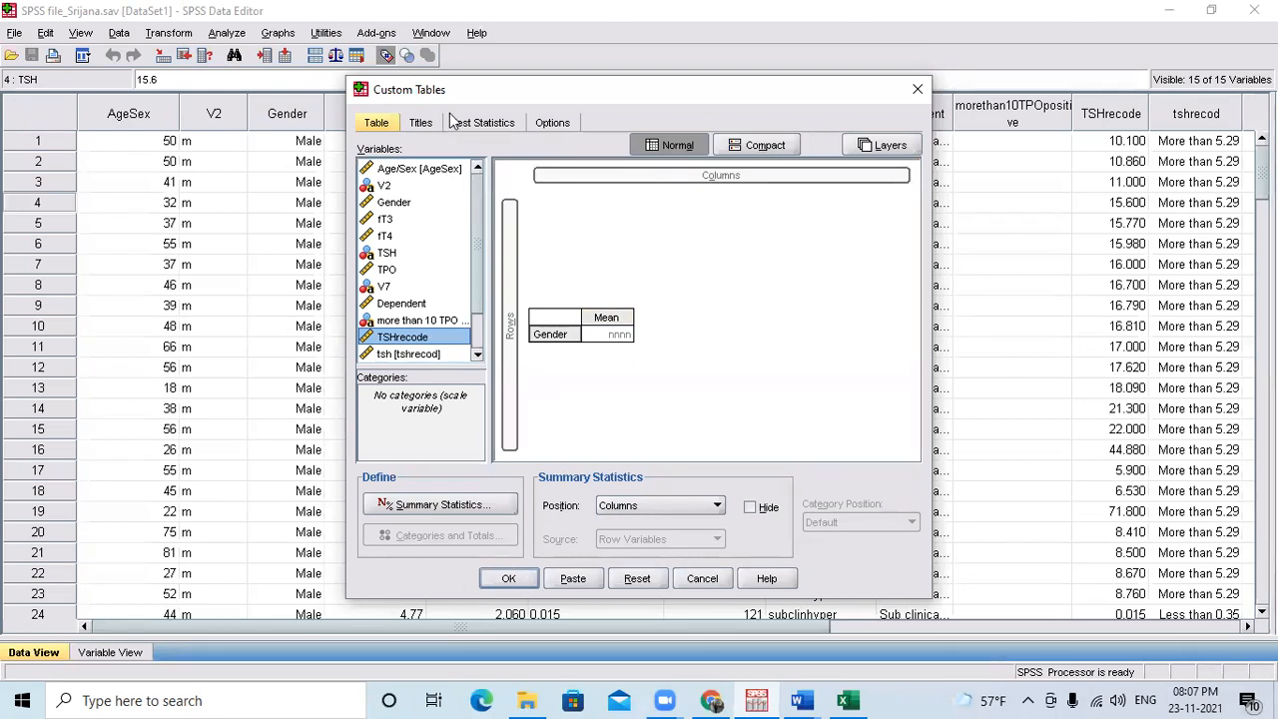
left_click(419, 124)
left_click(479, 123)
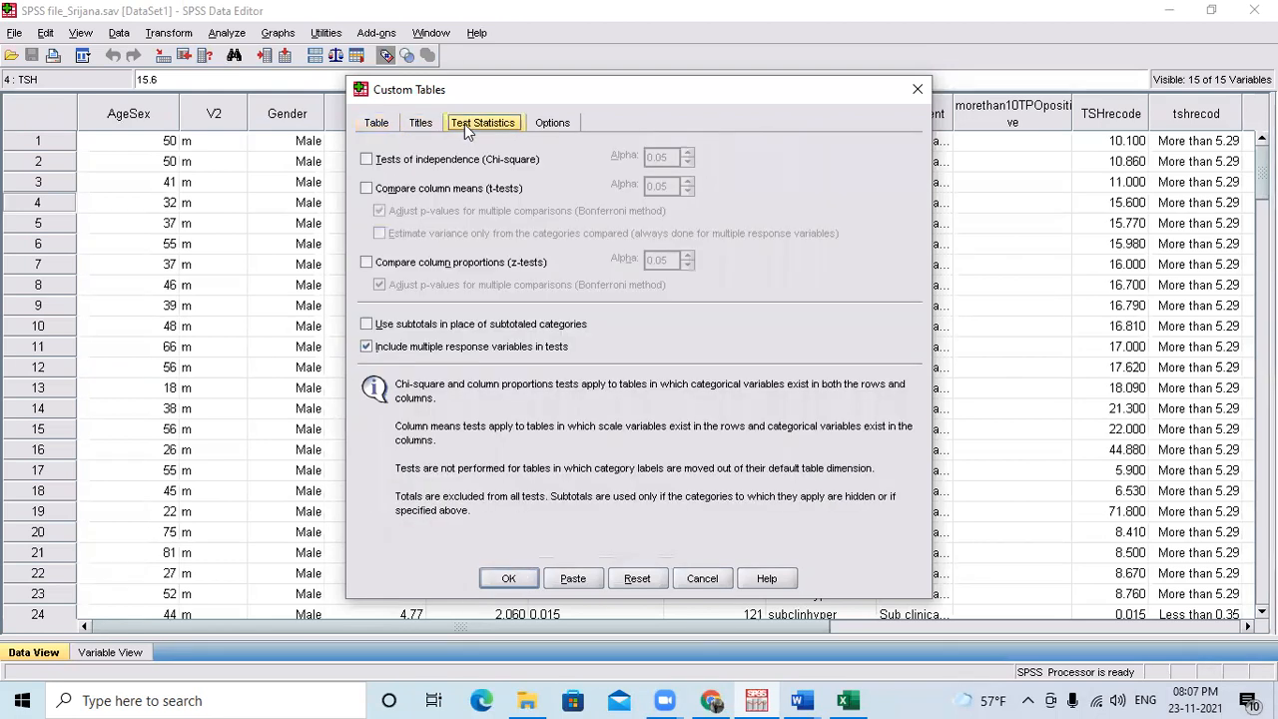
left_click(375, 124)
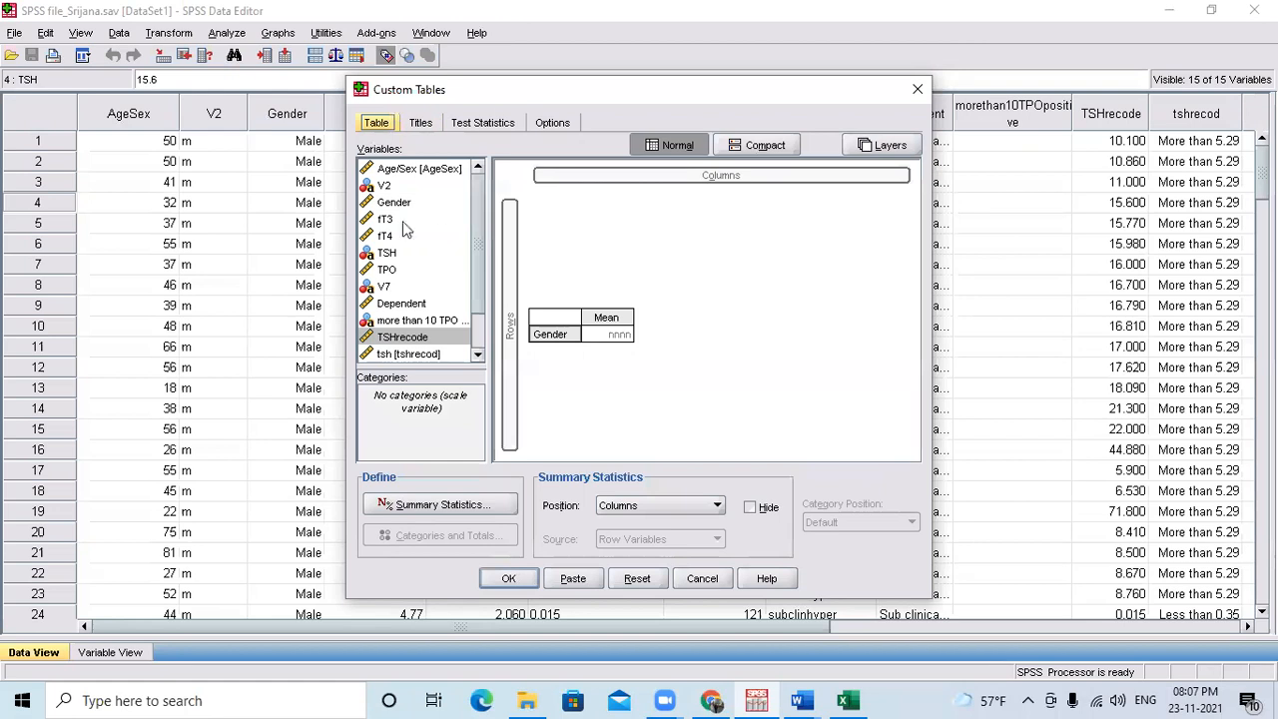
left_click(917, 88)
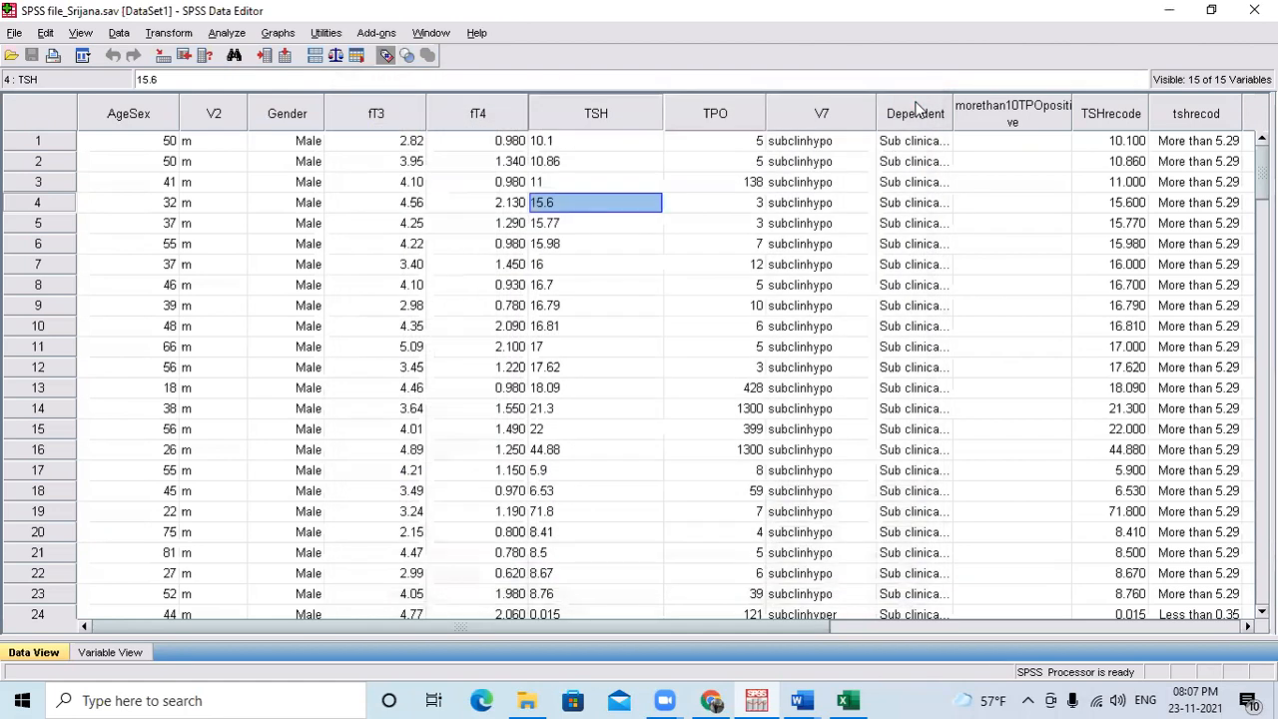
left_click(237, 35)
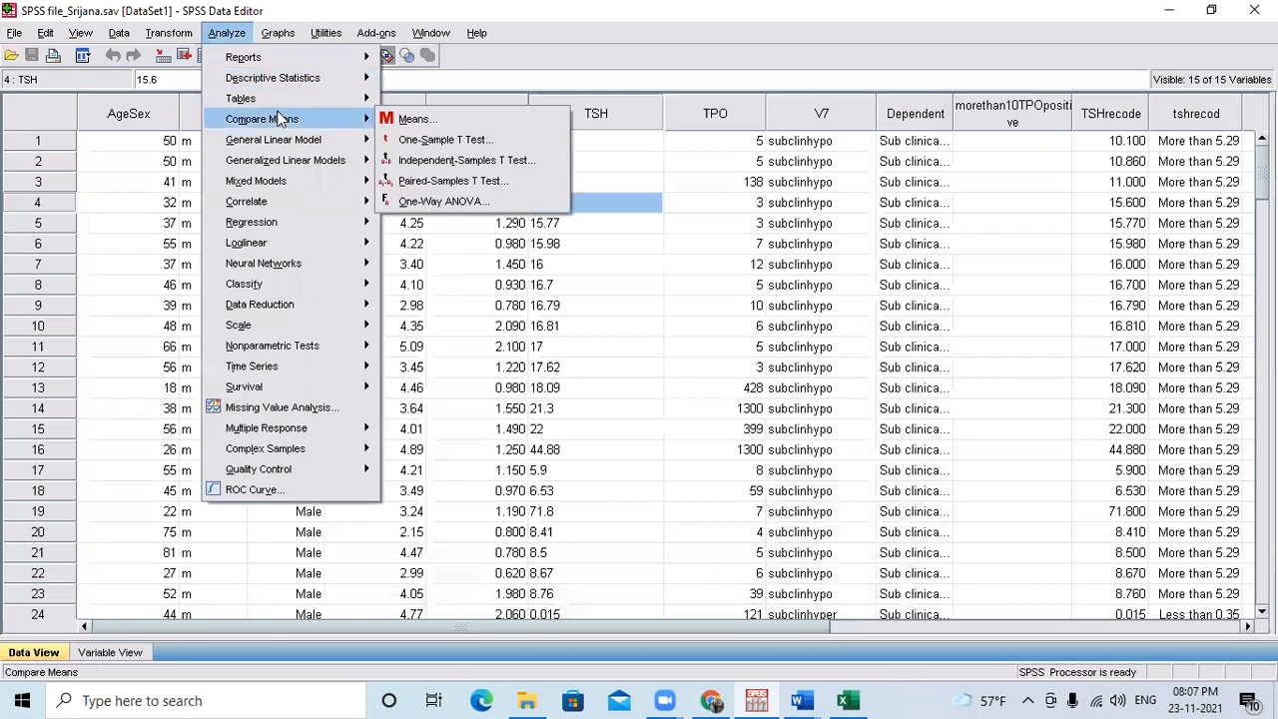
mouse_move(349, 99)
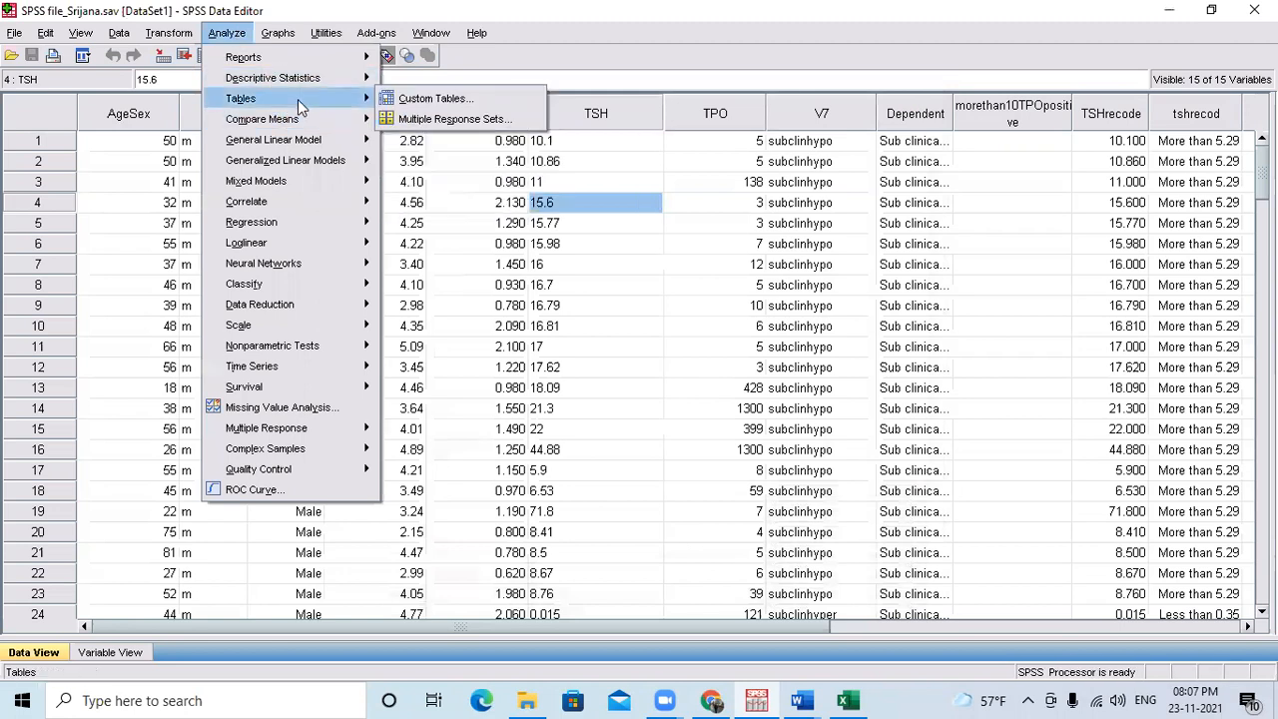
left_click(454, 119)
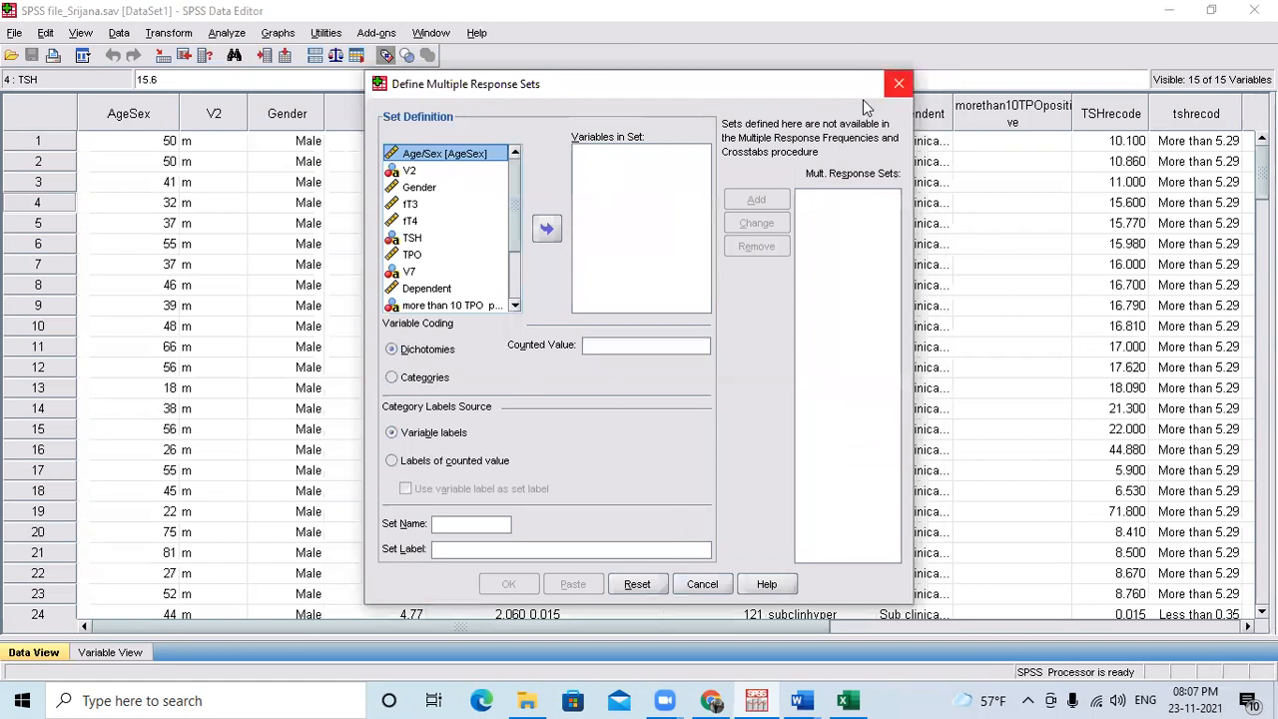
key("Escape")
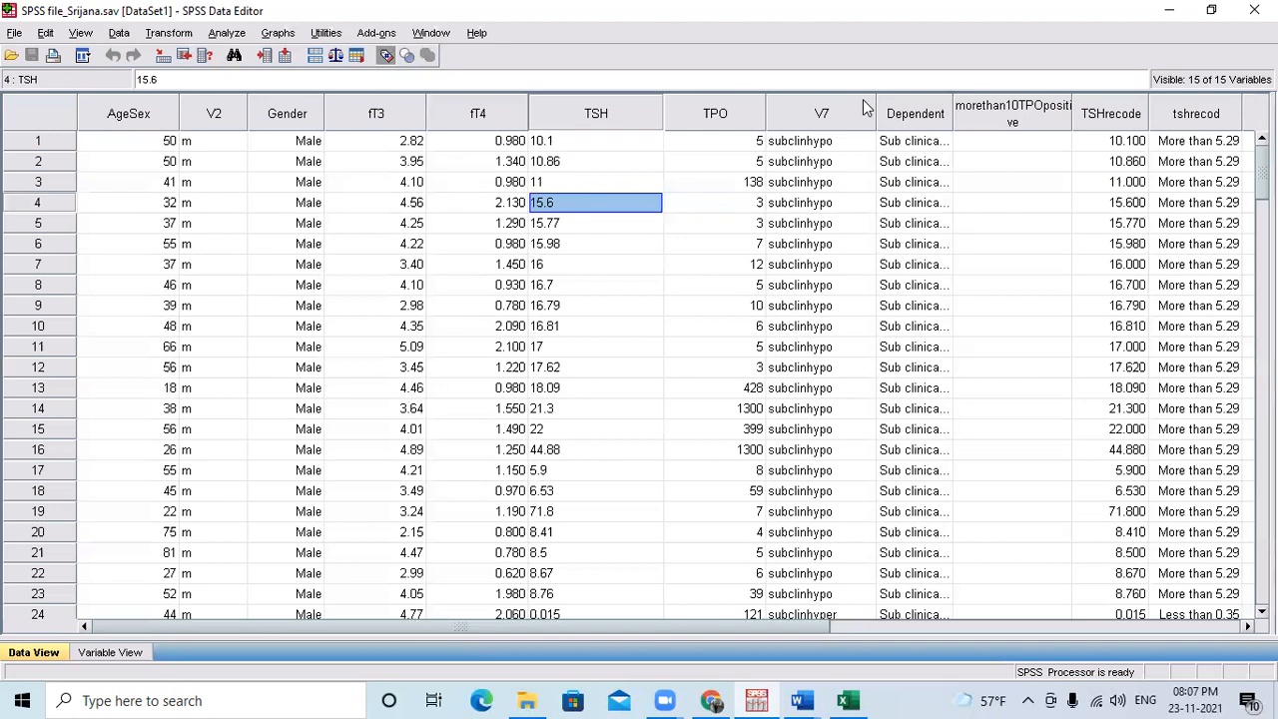
Run Frequencies on all the listed variables, from Gender and Age/Sex through Recodet4, with frequency tables displayed.
left_click(220, 35)
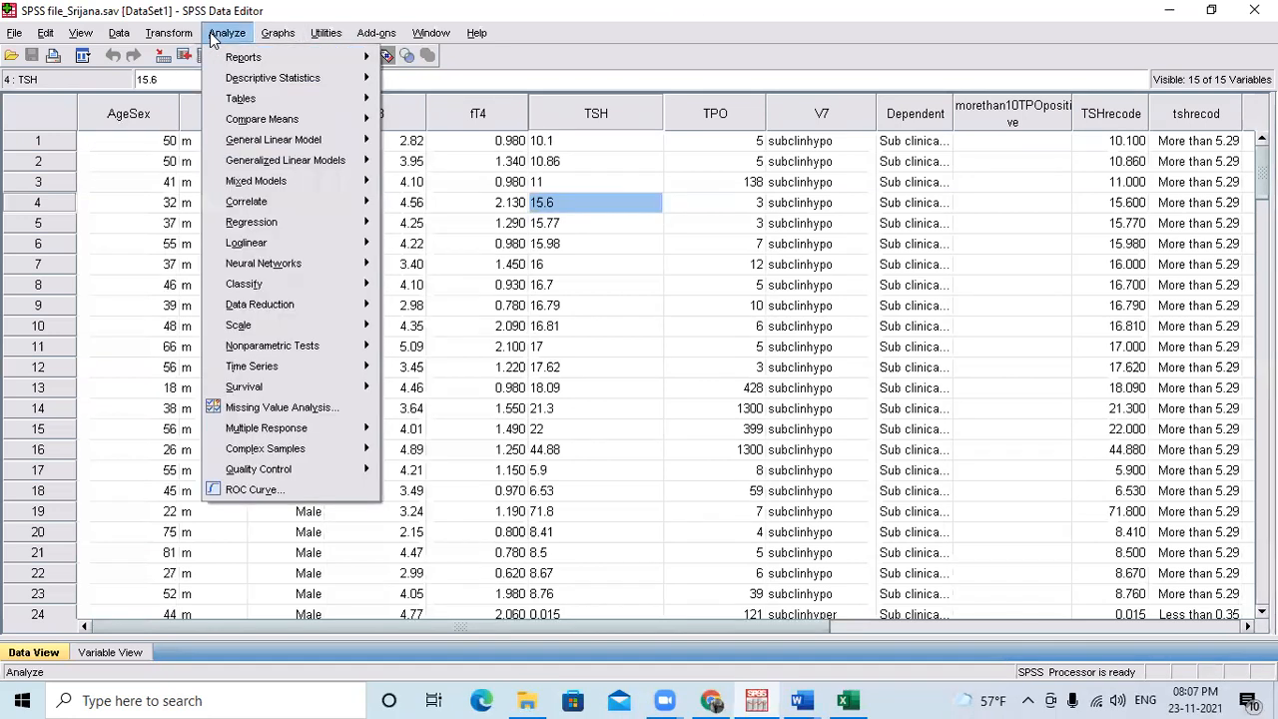
mouse_move(289, 79)
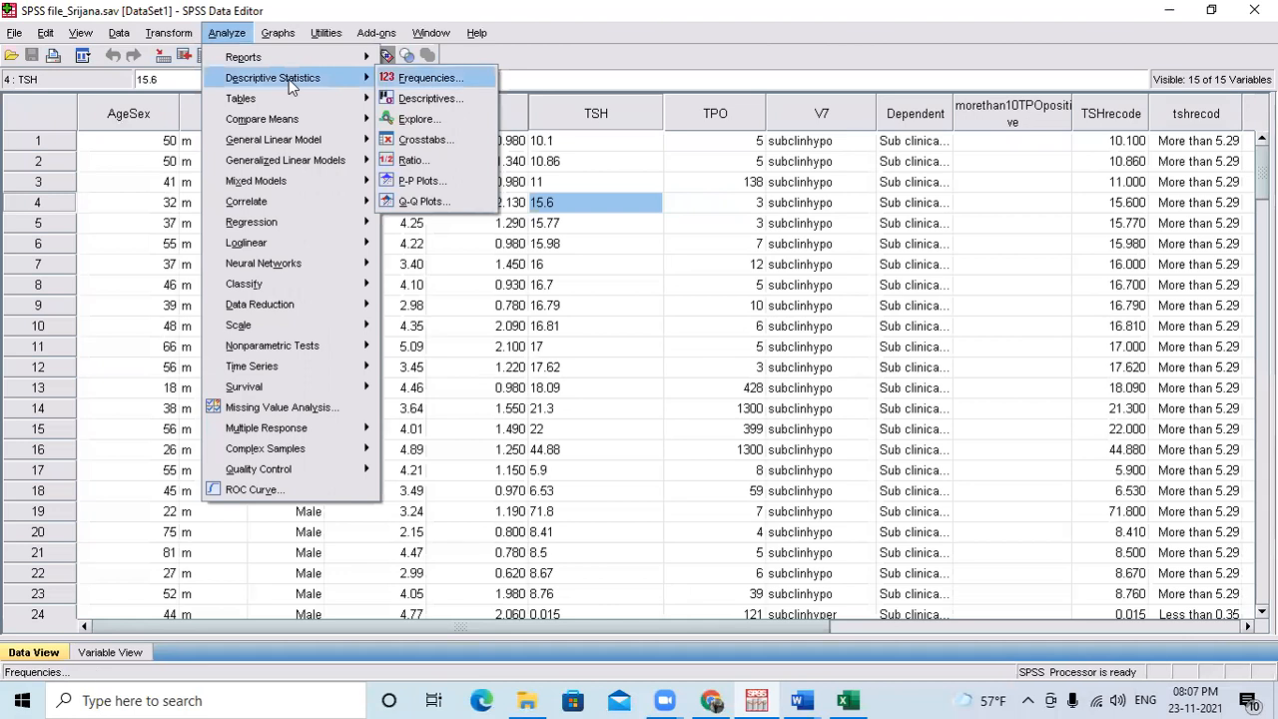
key("Return")
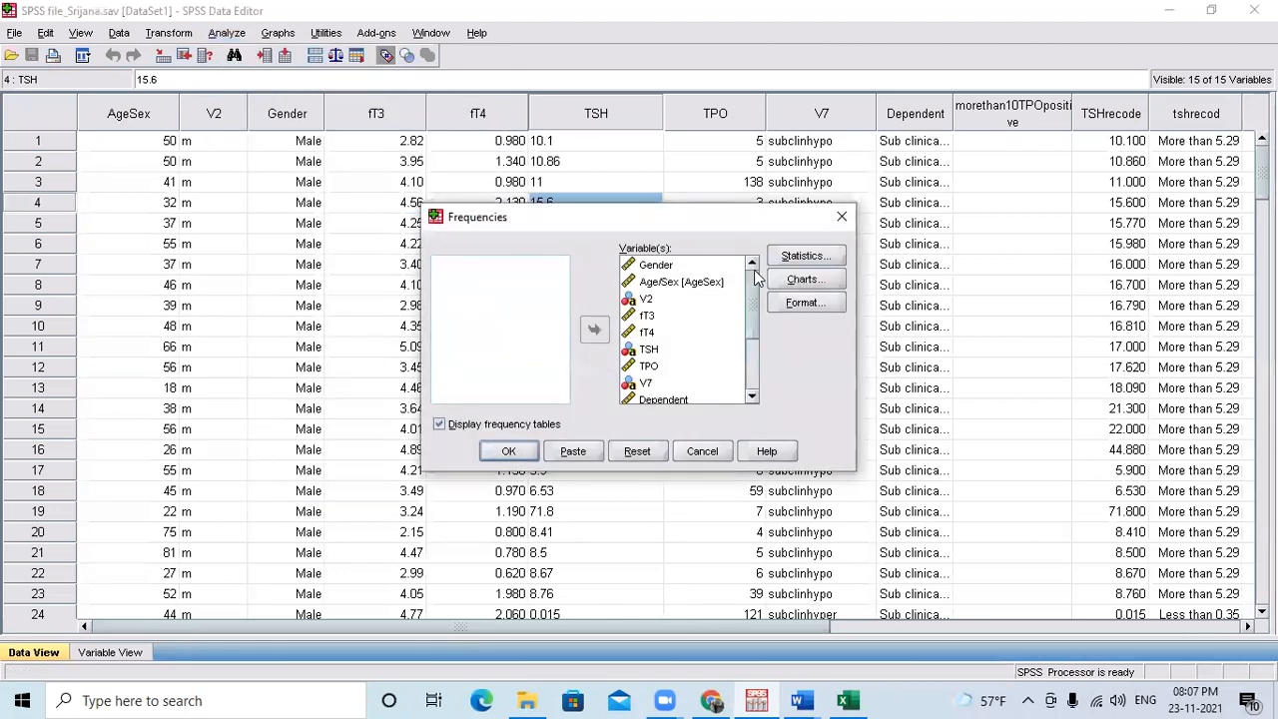
left_click(655, 317)
key("ctrl+a")
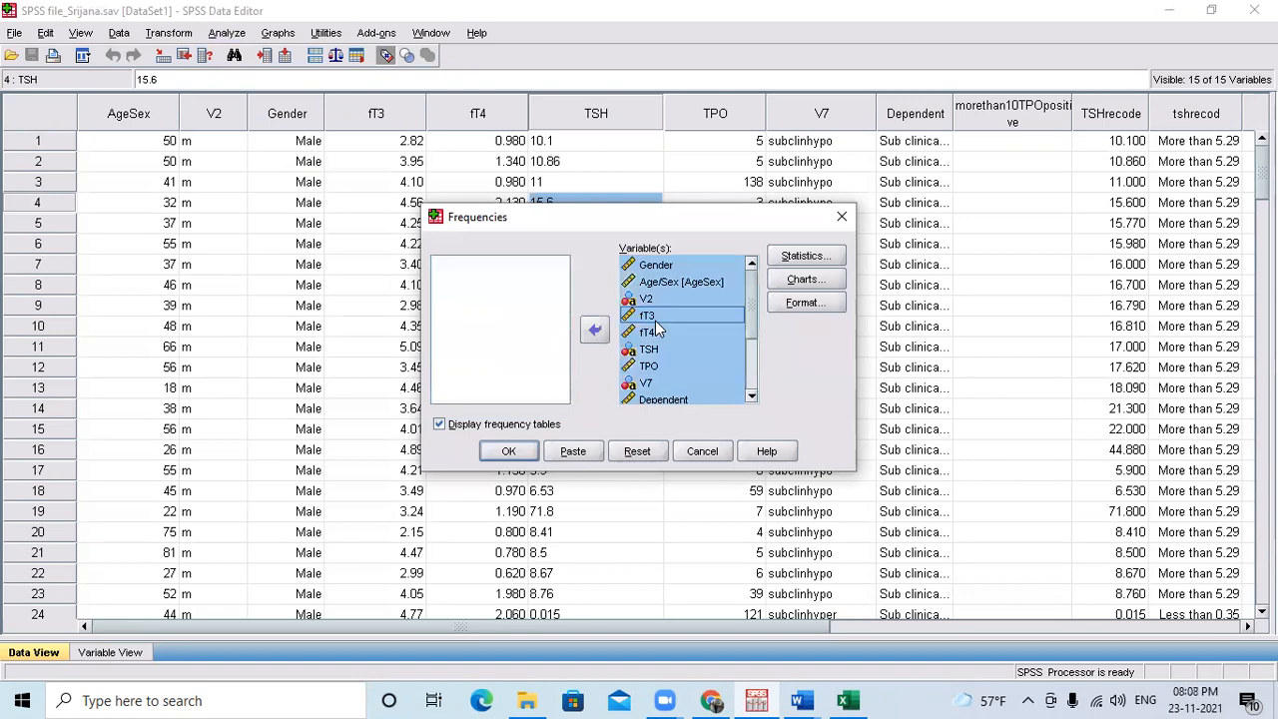
left_click(511, 452)
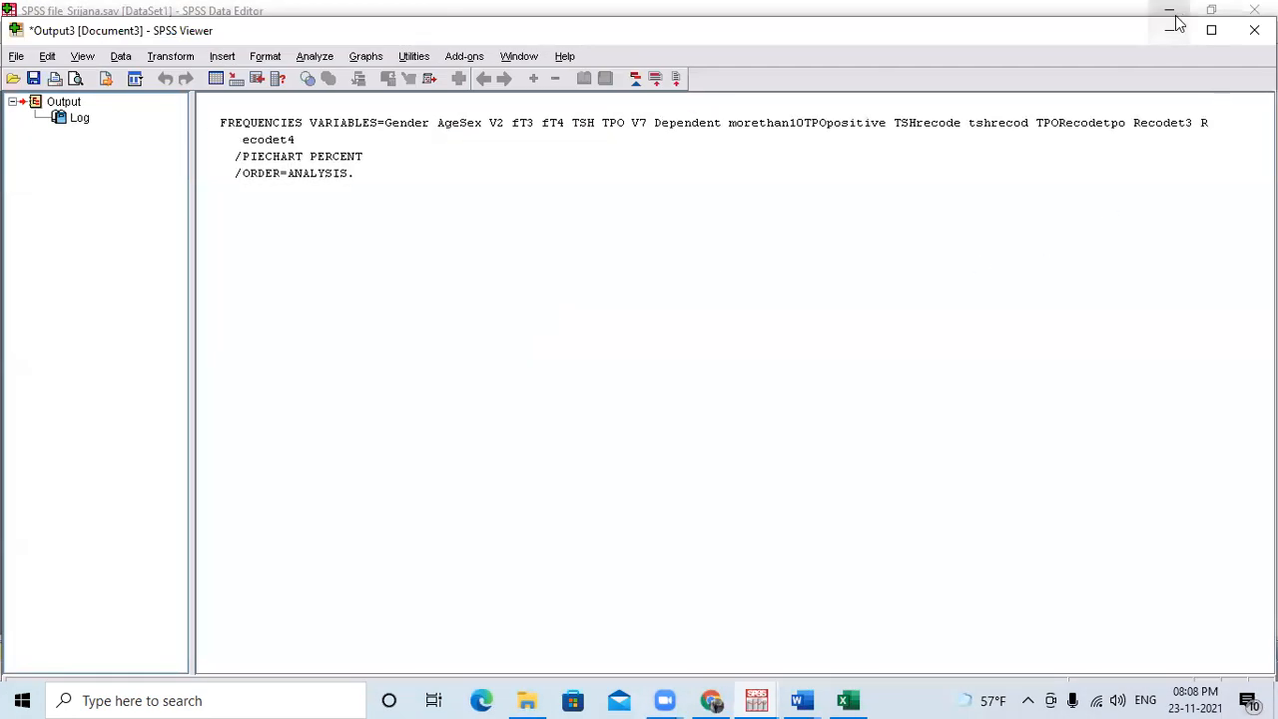
Return from the output viewer to the SPSS Data Editor and look over the available categories of analysis procedures.
left_click(1173, 30)
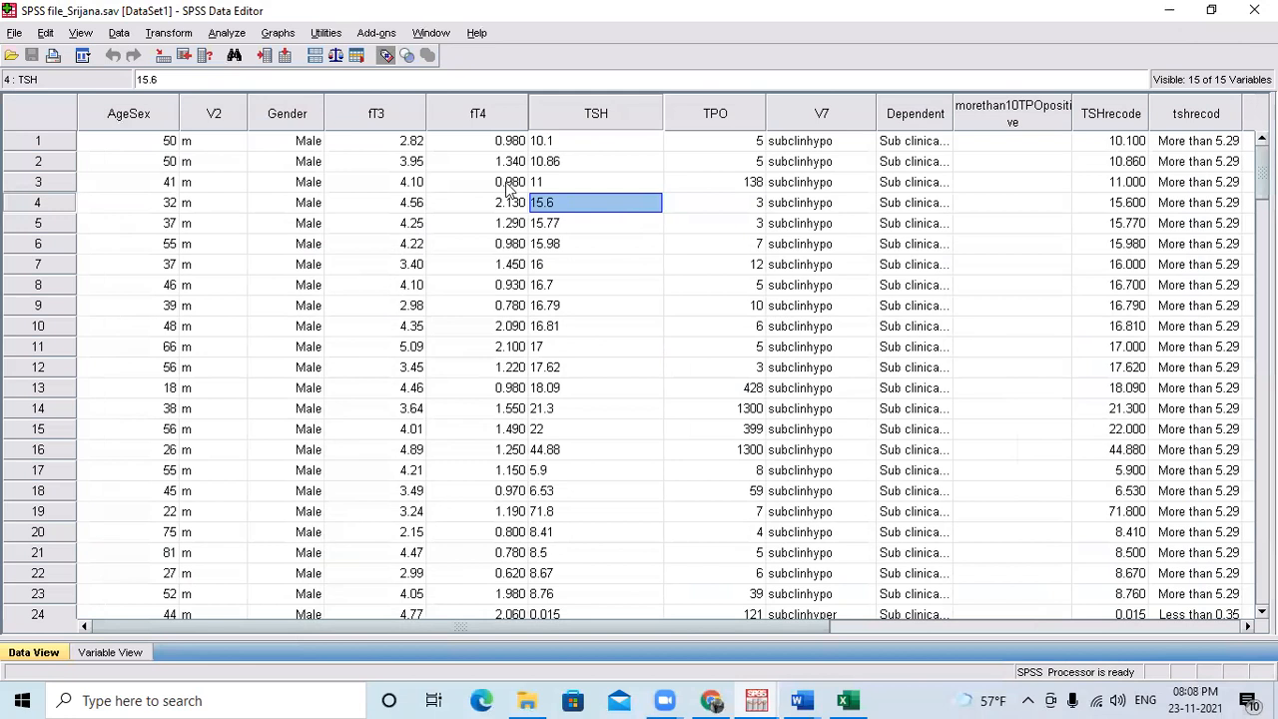
left_click(226, 33)
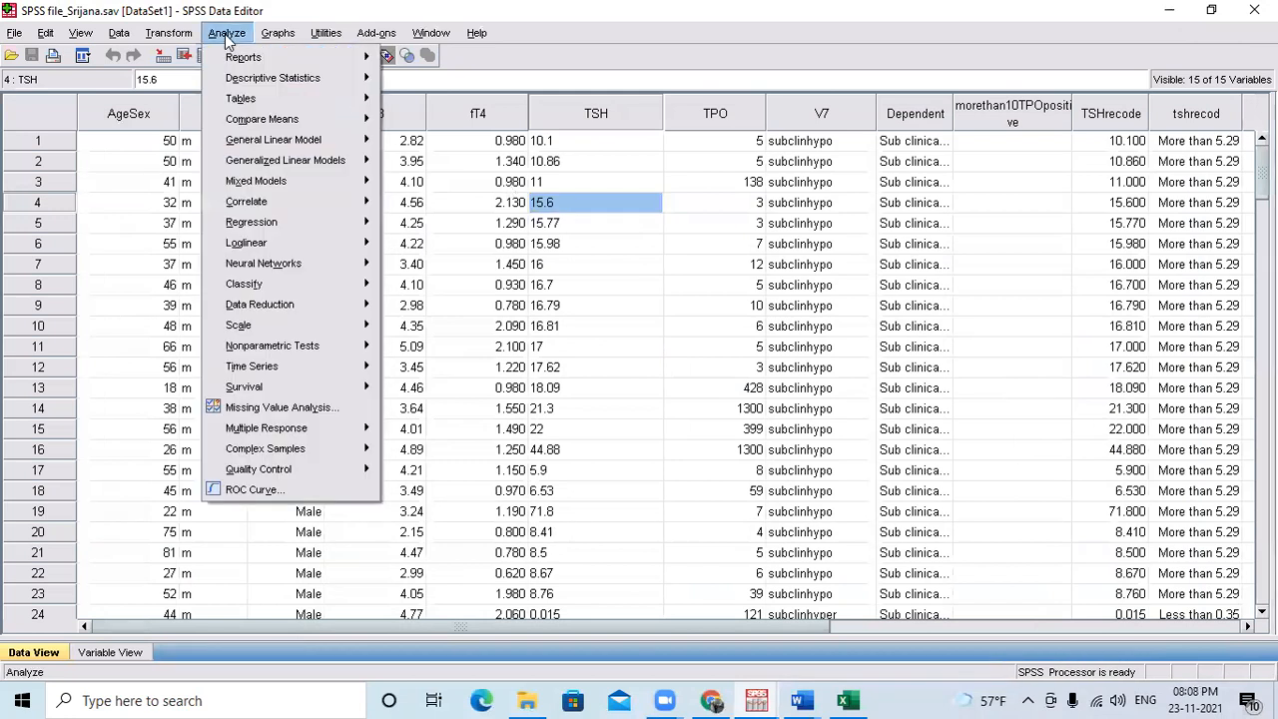
mouse_move(276, 101)
mouse_move(259, 80)
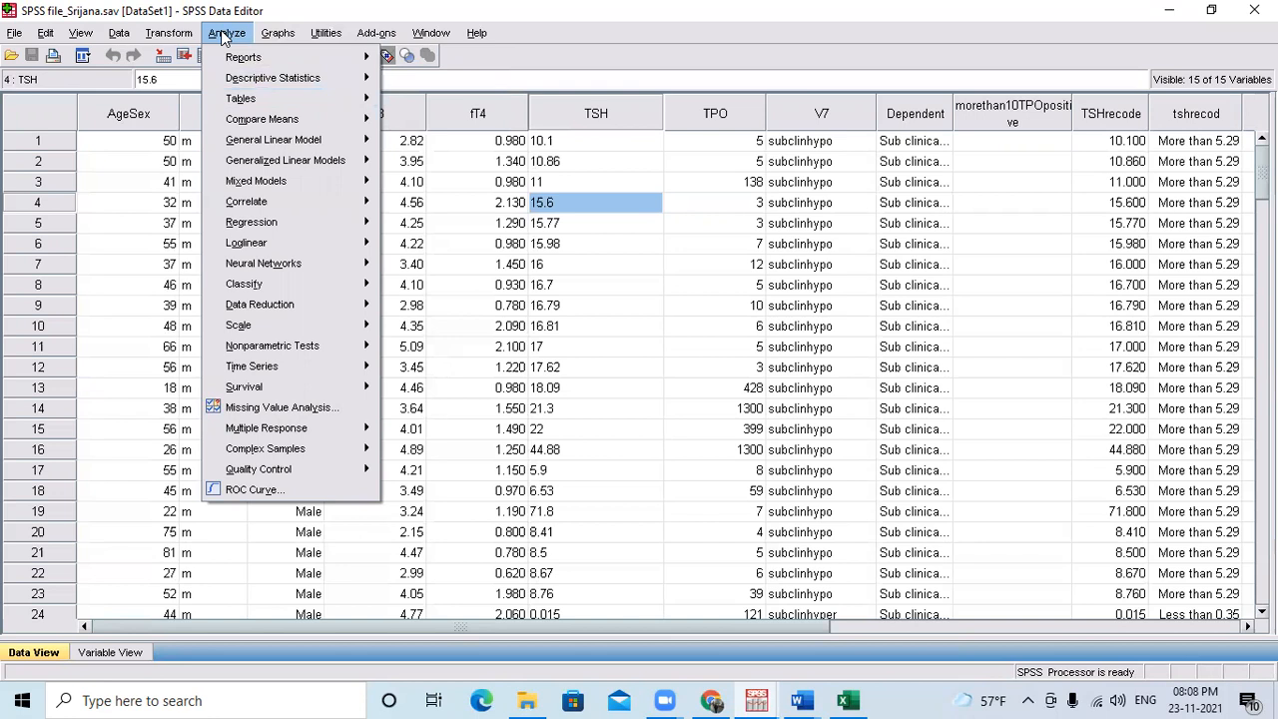
mouse_move(277, 33)
left_click(631, 8)
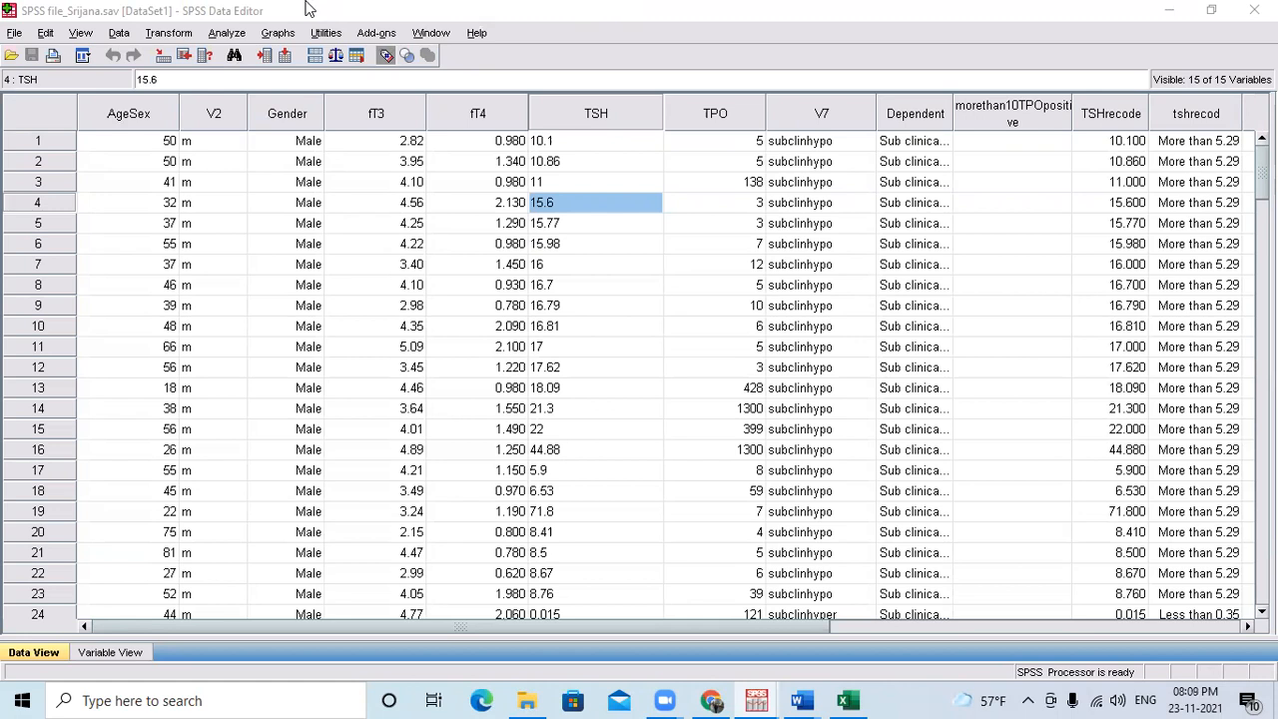
Examine the analysis procedures offered from Descriptive Statistics, Tables and Generalized Linear Models through Correlate, Loglinear and Neural Networks.
left_click(227, 40)
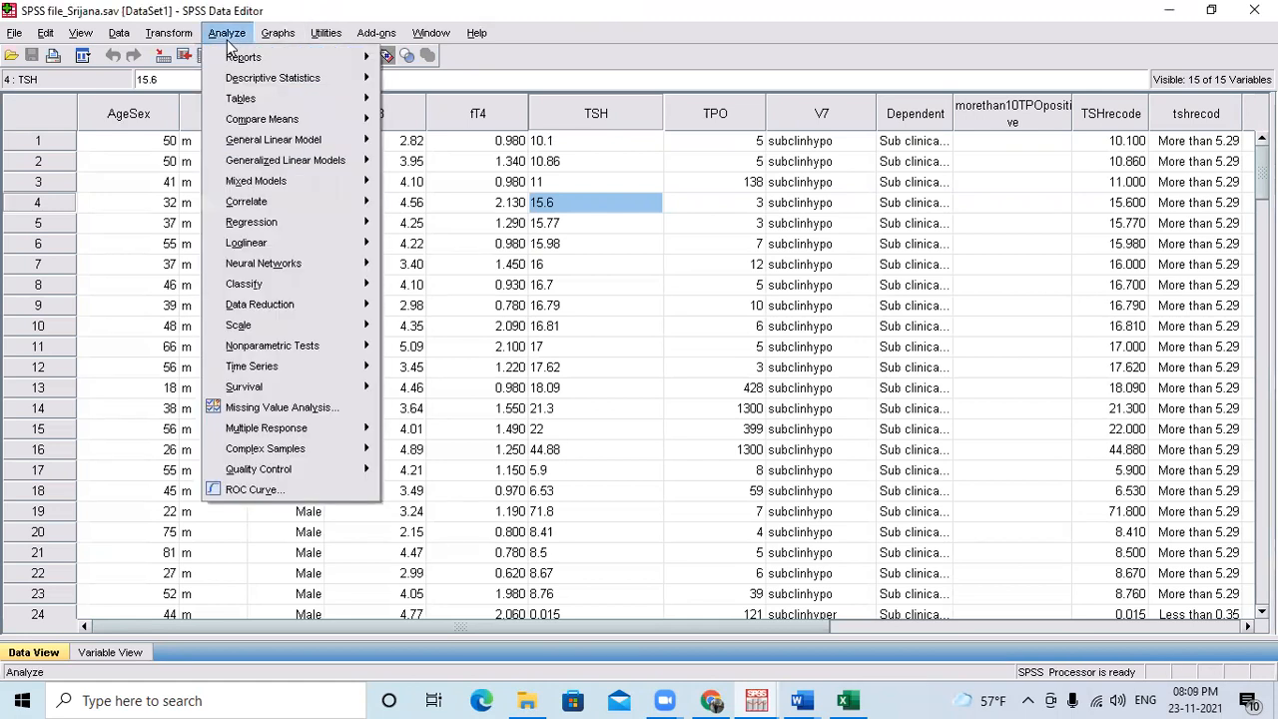
mouse_move(288, 83)
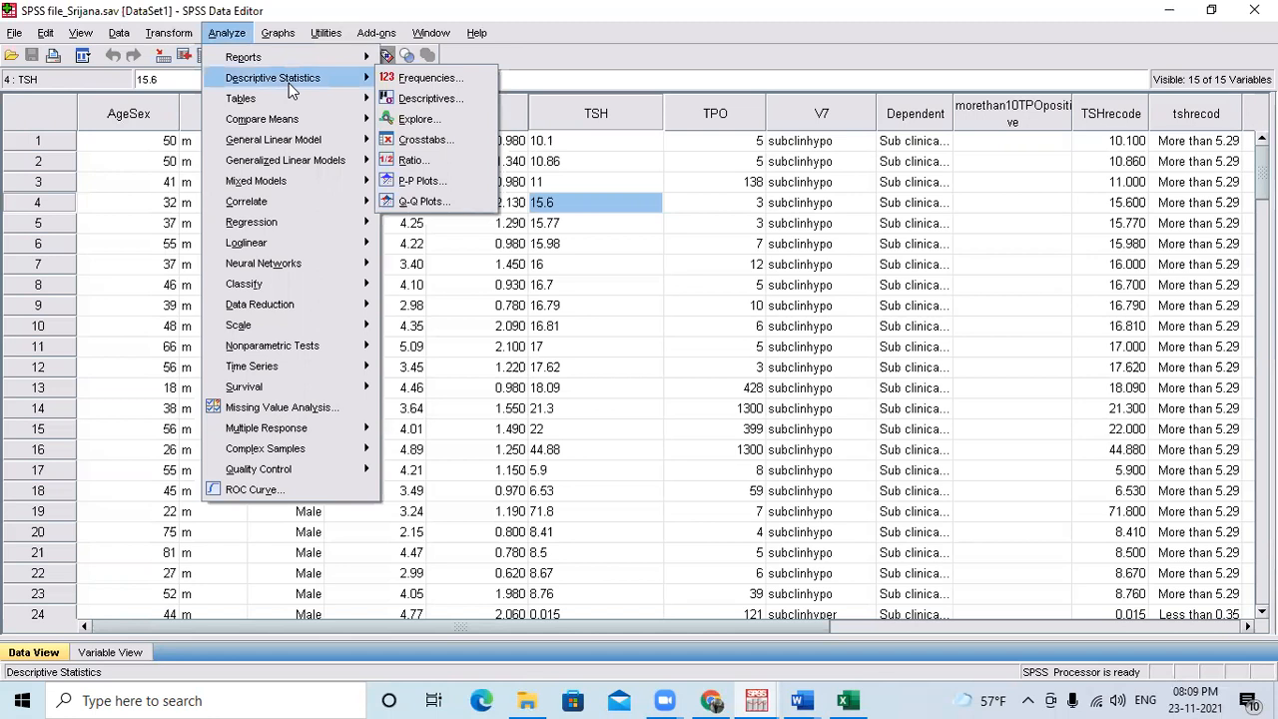
key("Right")
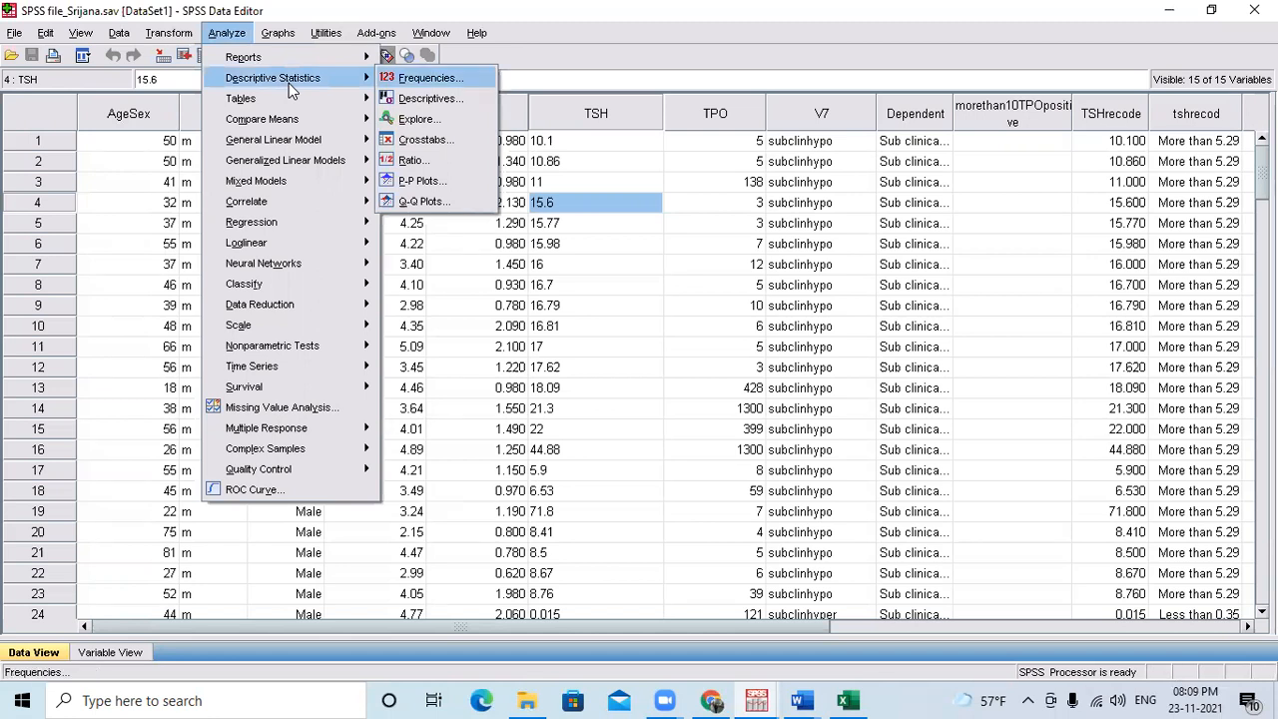
key("Down")
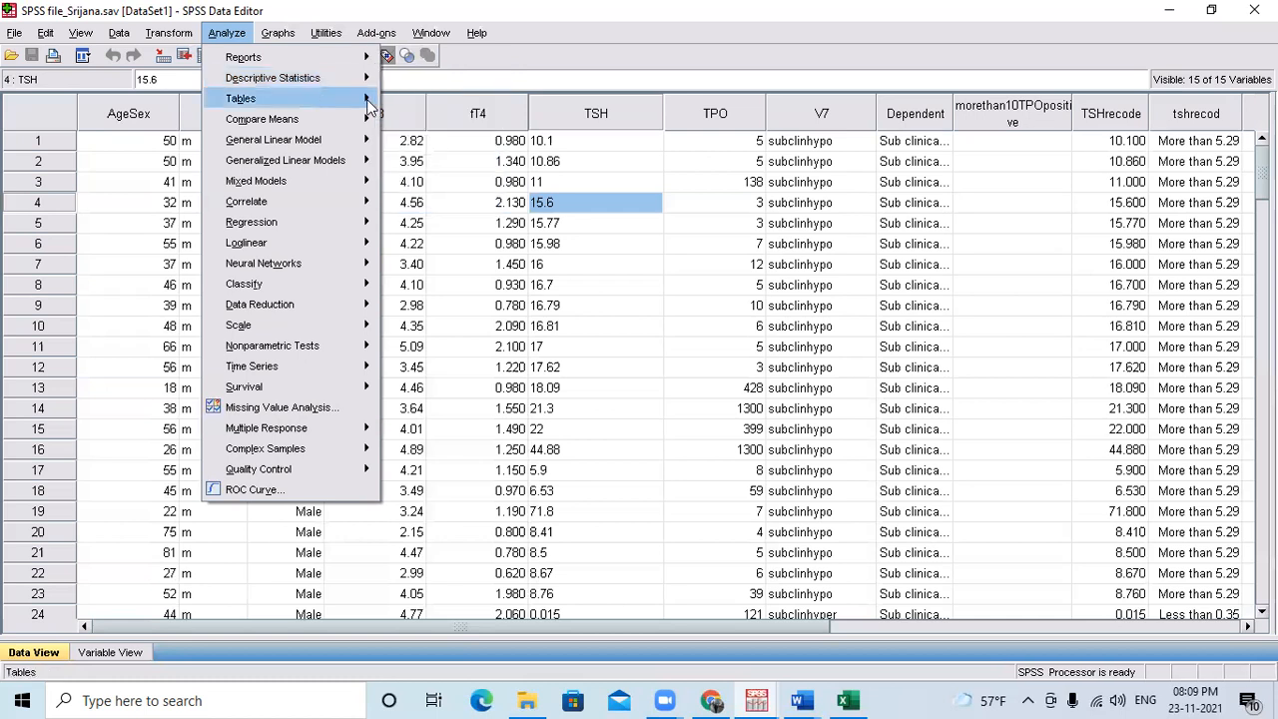
mouse_move(368, 107)
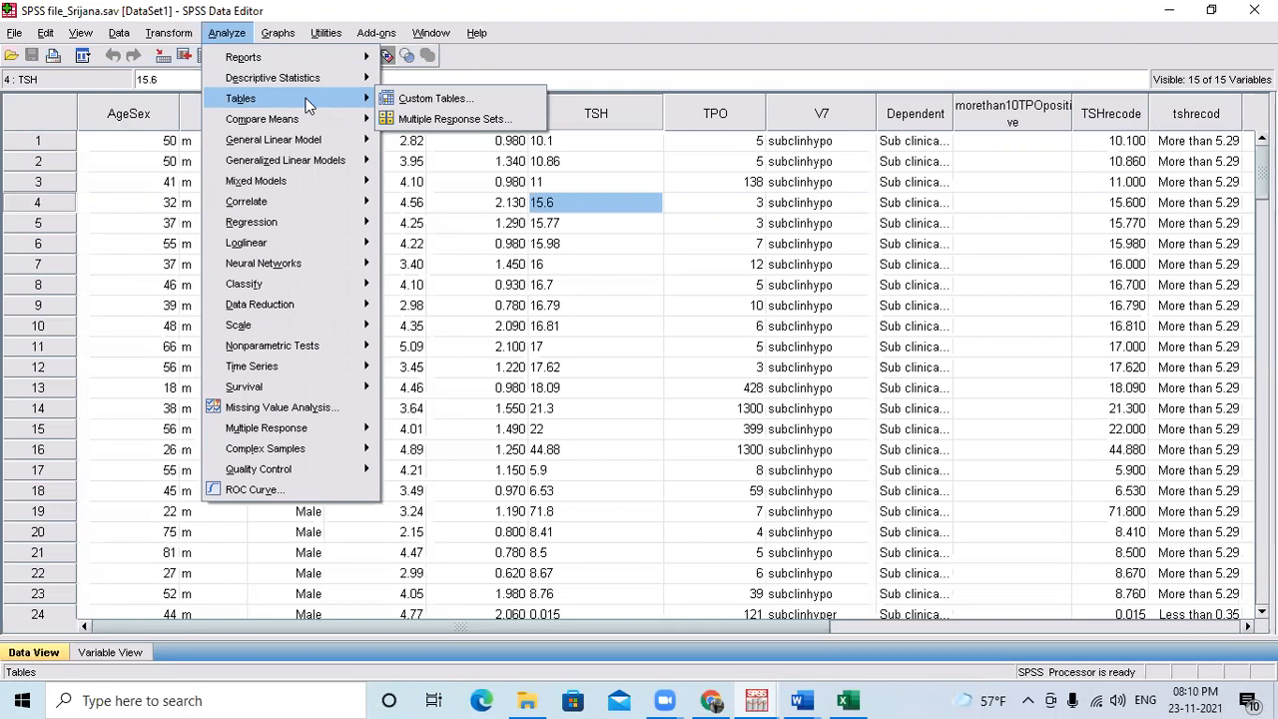
mouse_move(299, 119)
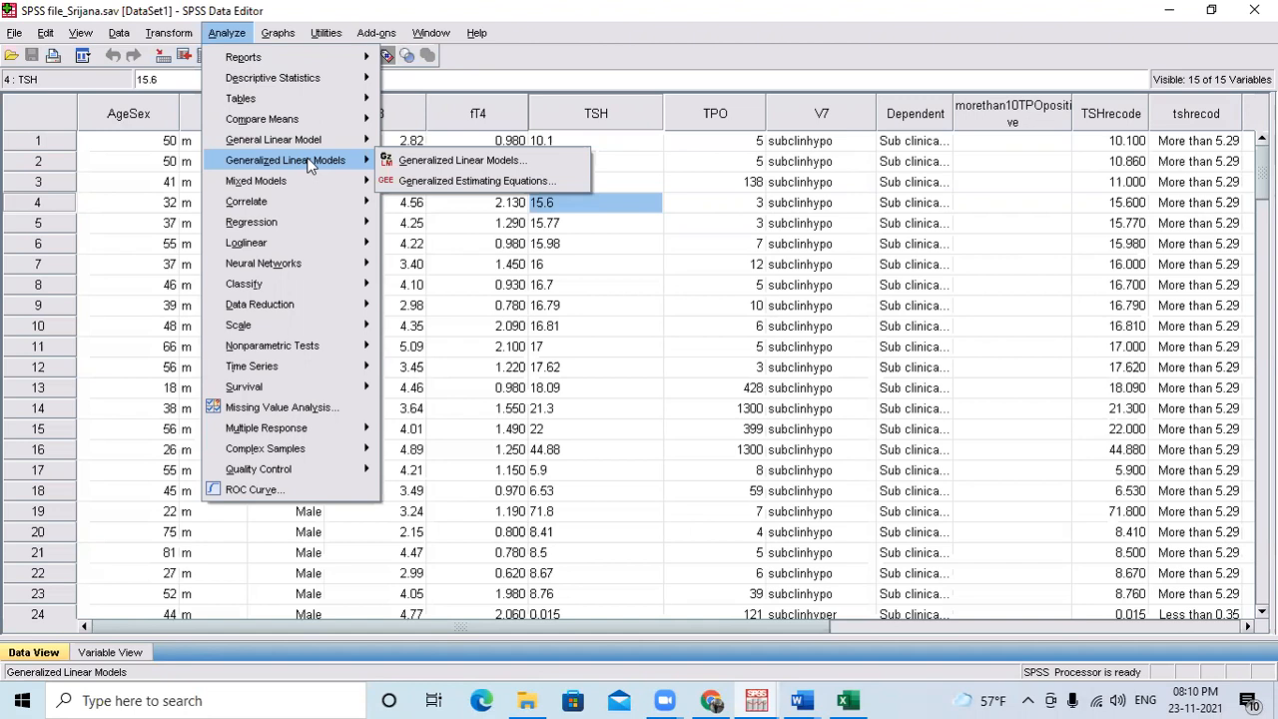
mouse_move(306, 182)
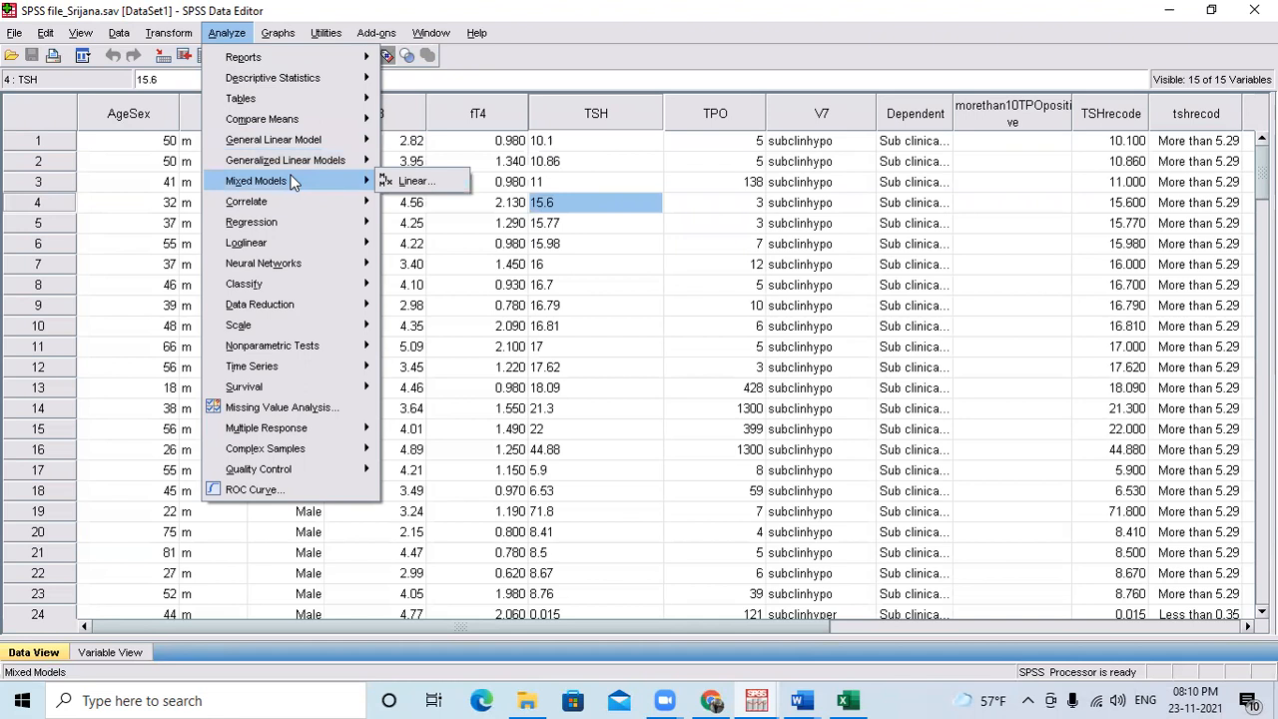
mouse_move(294, 205)
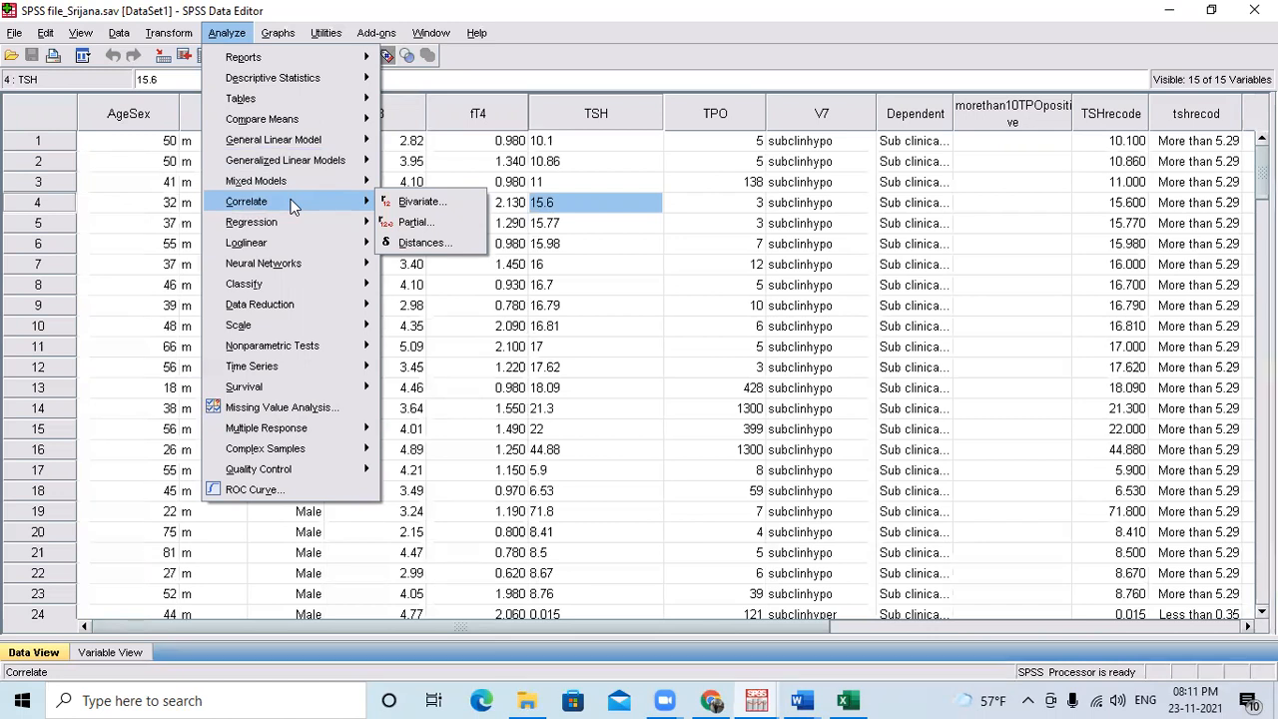
mouse_move(302, 229)
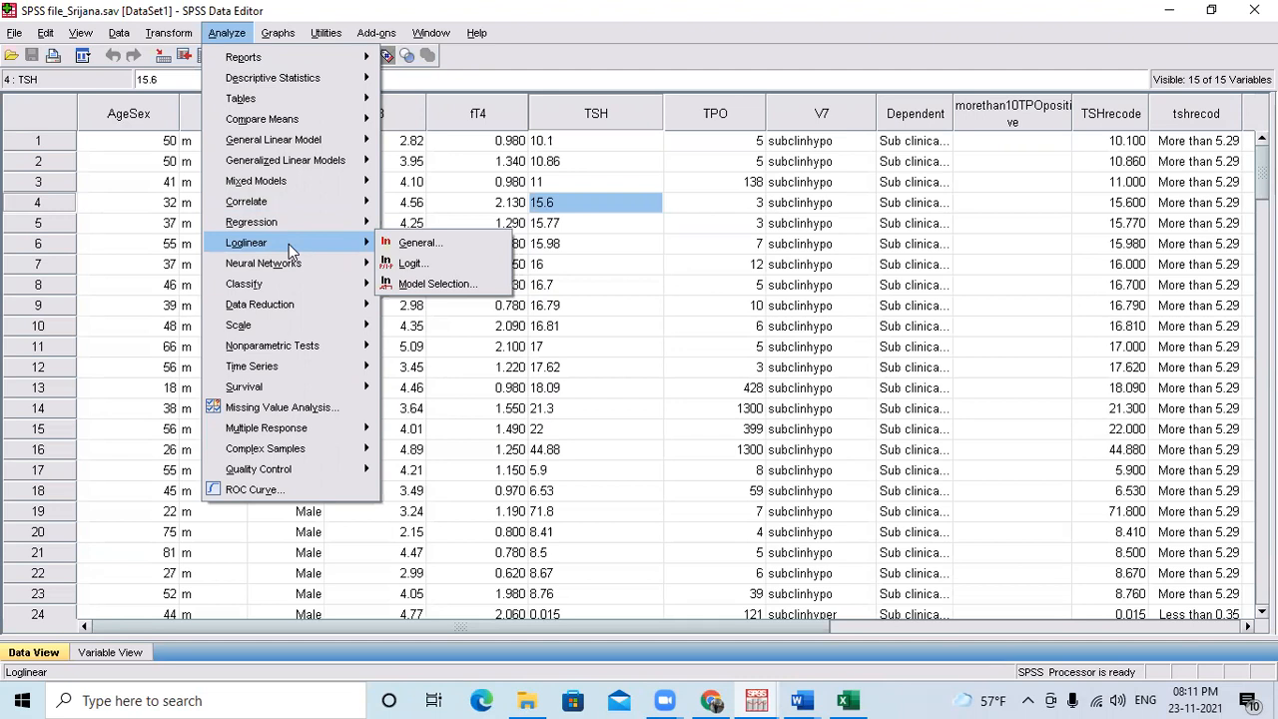
mouse_move(285, 270)
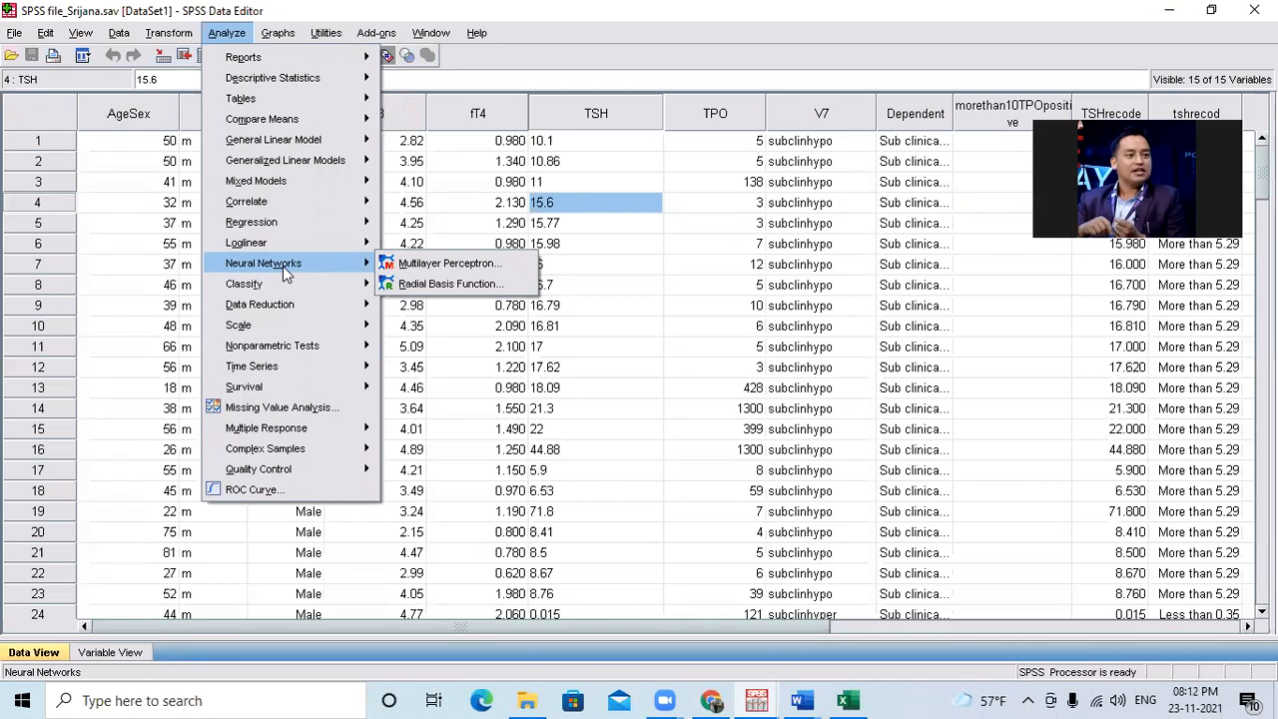
Look through the files in the SPSS_Training folder in File Explorer, and return to the SPSS Data Editor at case 11's V7 value.
left_click(526, 699)
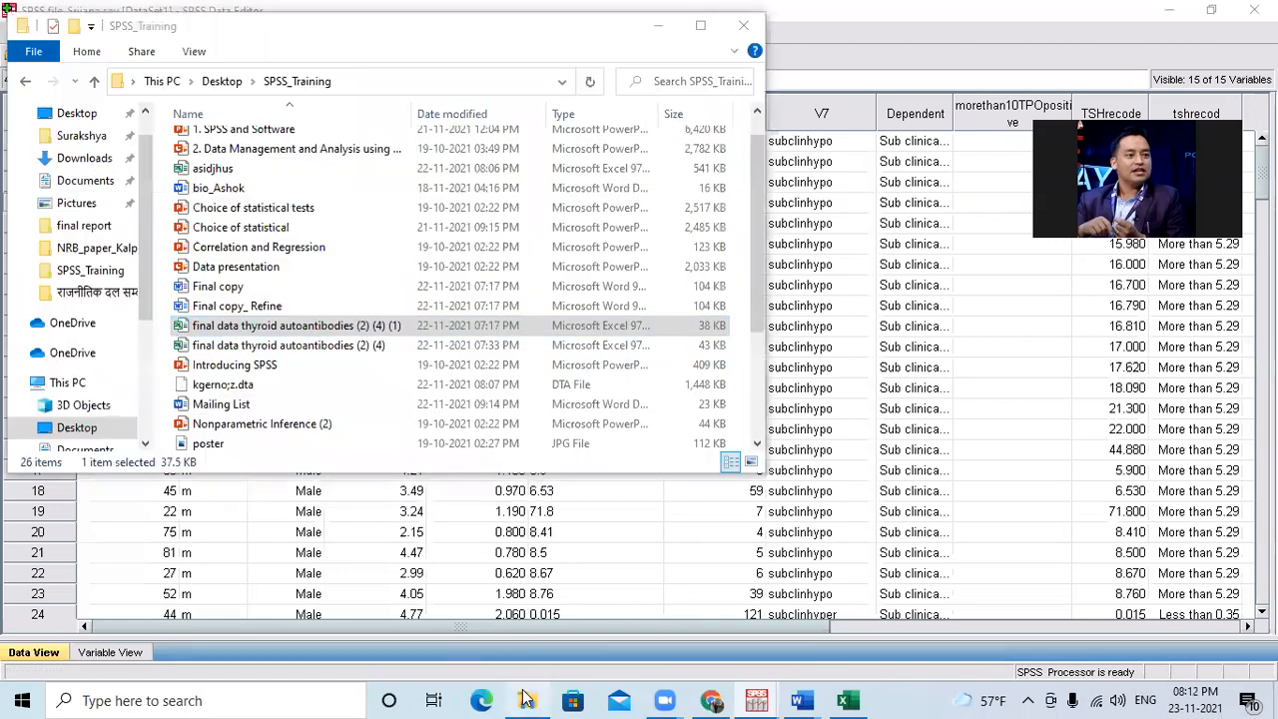
scroll(387, 419, "down", 3)
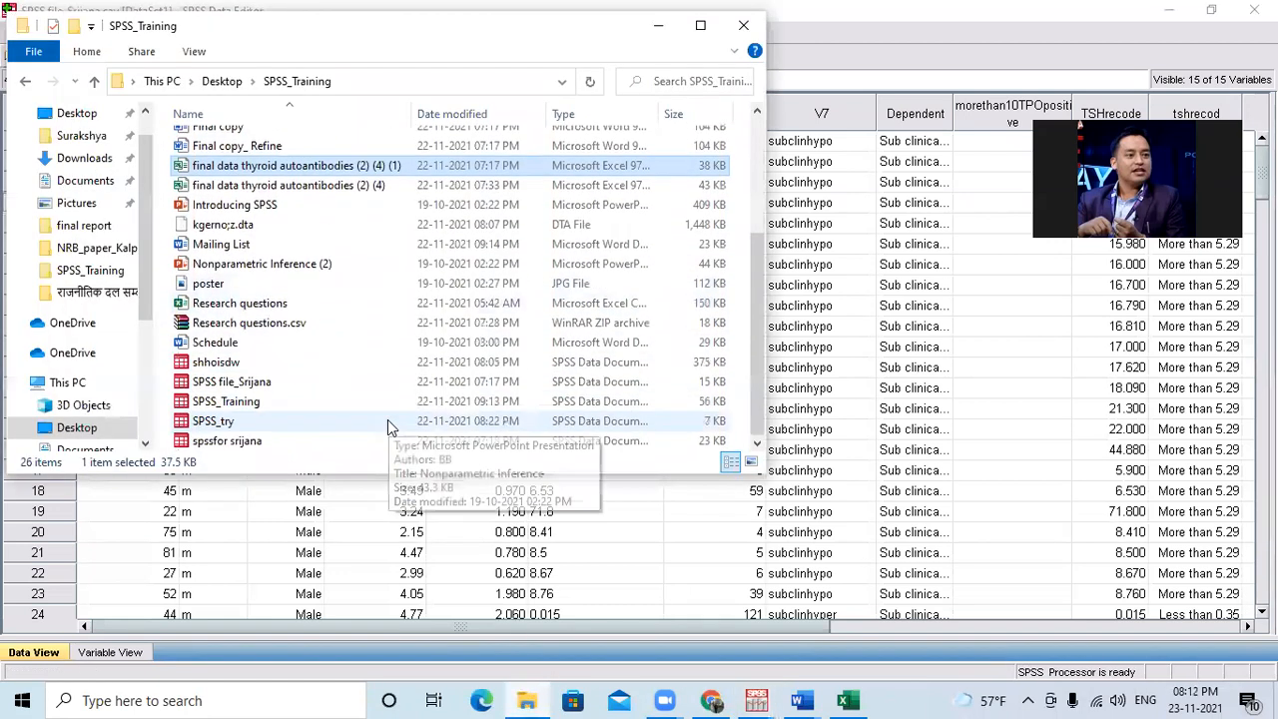
scroll(387, 419, "up", 2)
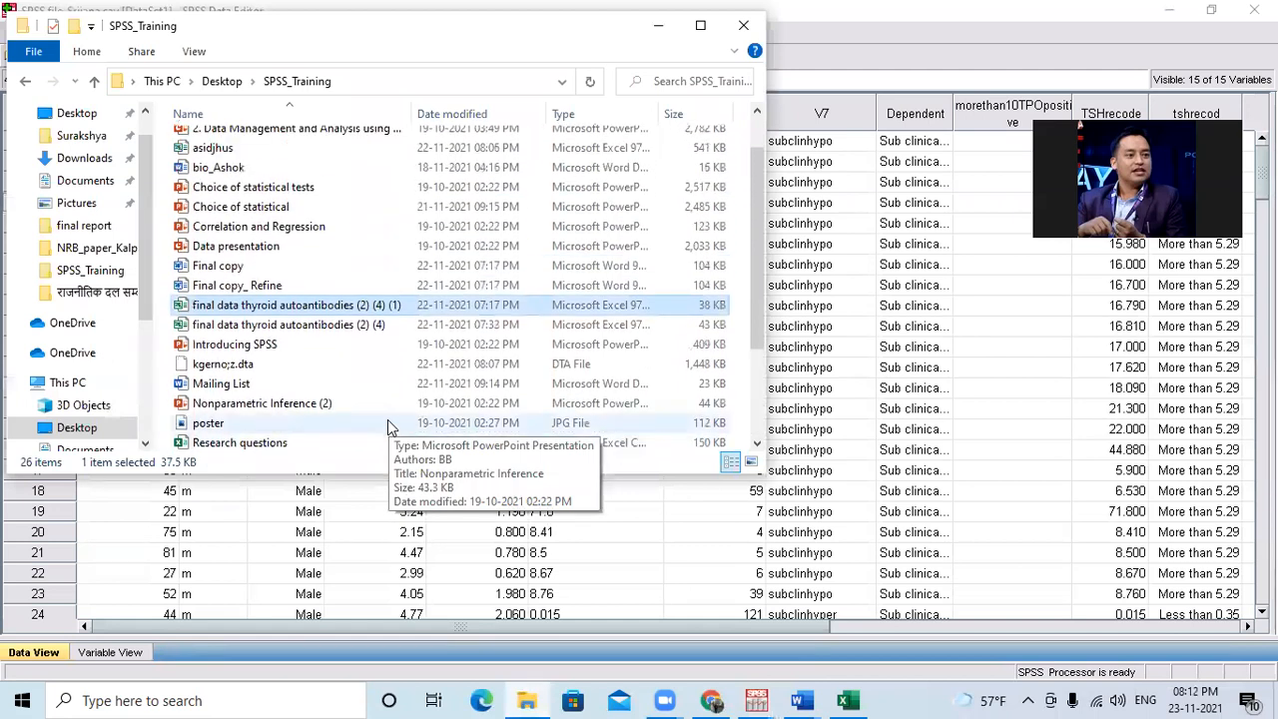
scroll(388, 419, "up", 1)
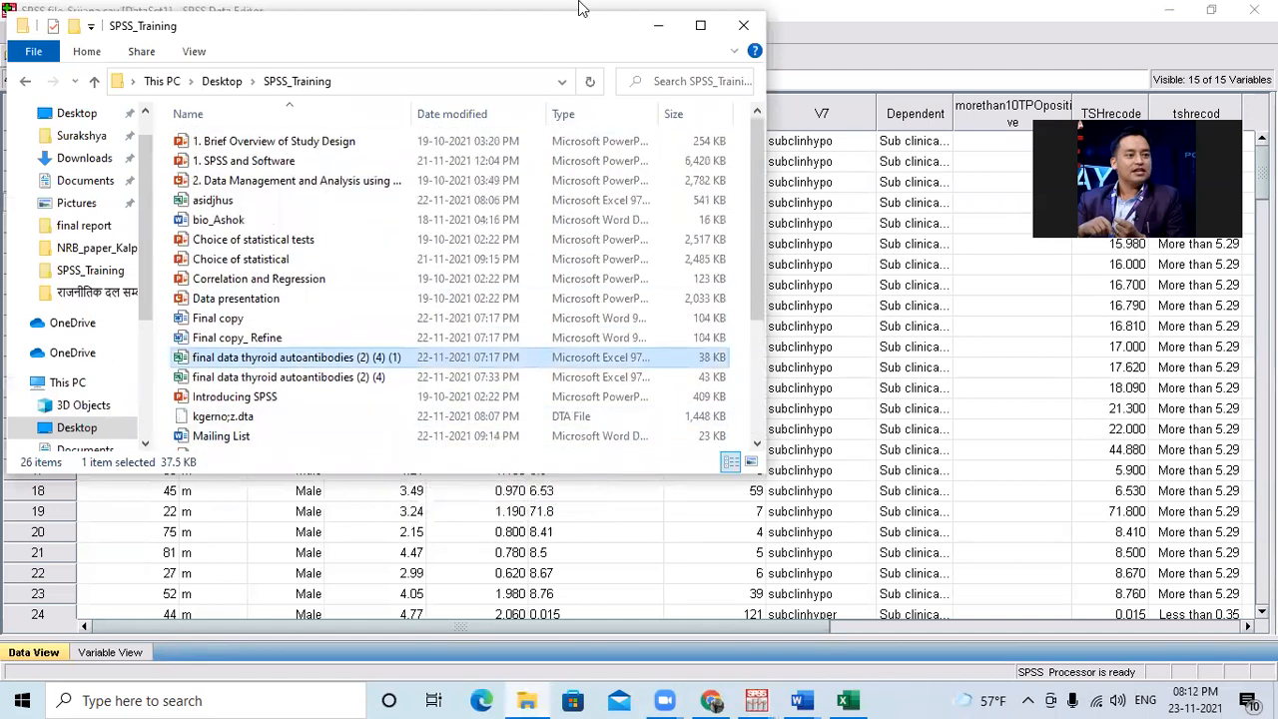
left_click(806, 349)
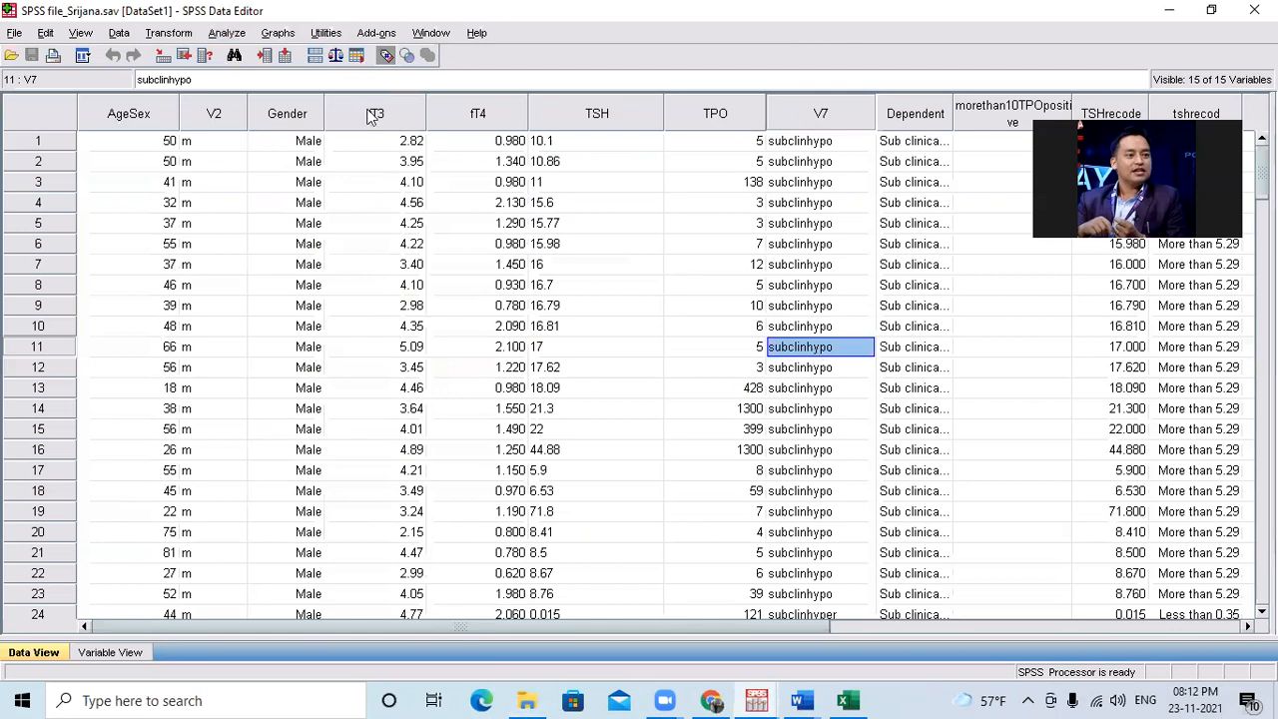
Review the Classify and Data Reduction procedures, and view the Factor Analysis dialog without running it.
left_click(228, 34)
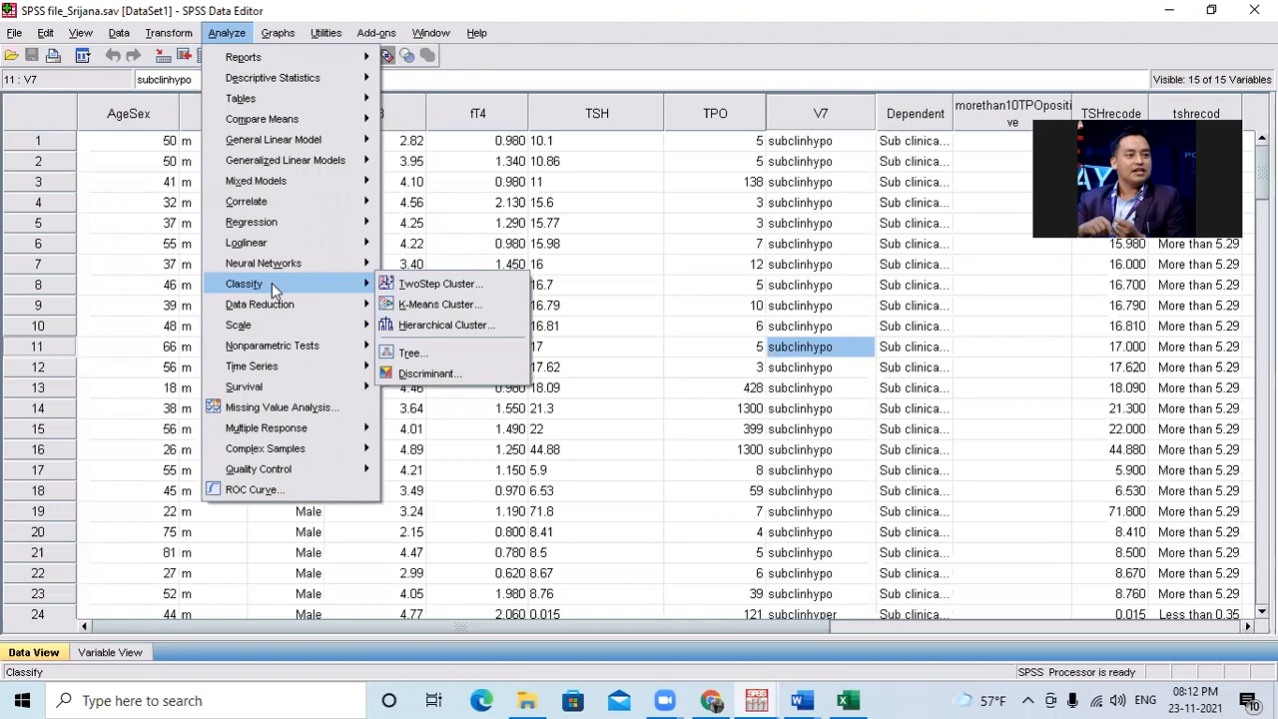
mouse_move(284, 306)
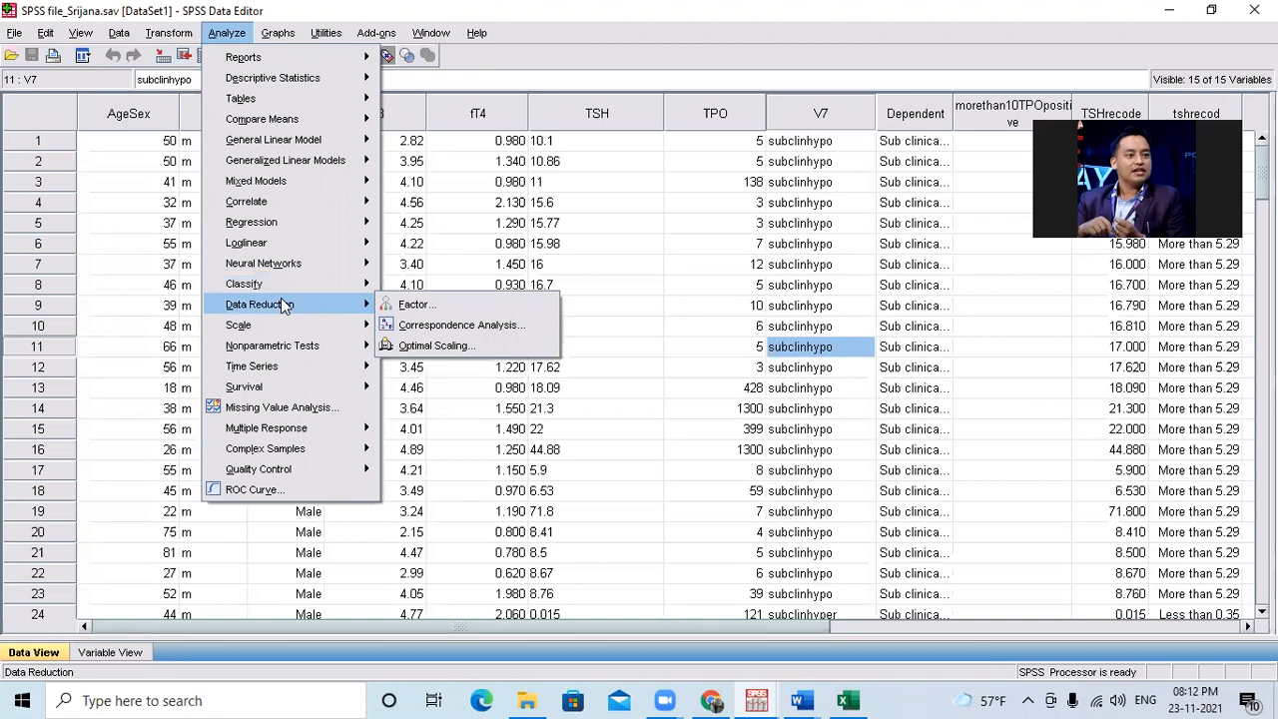
left_click(419, 305)
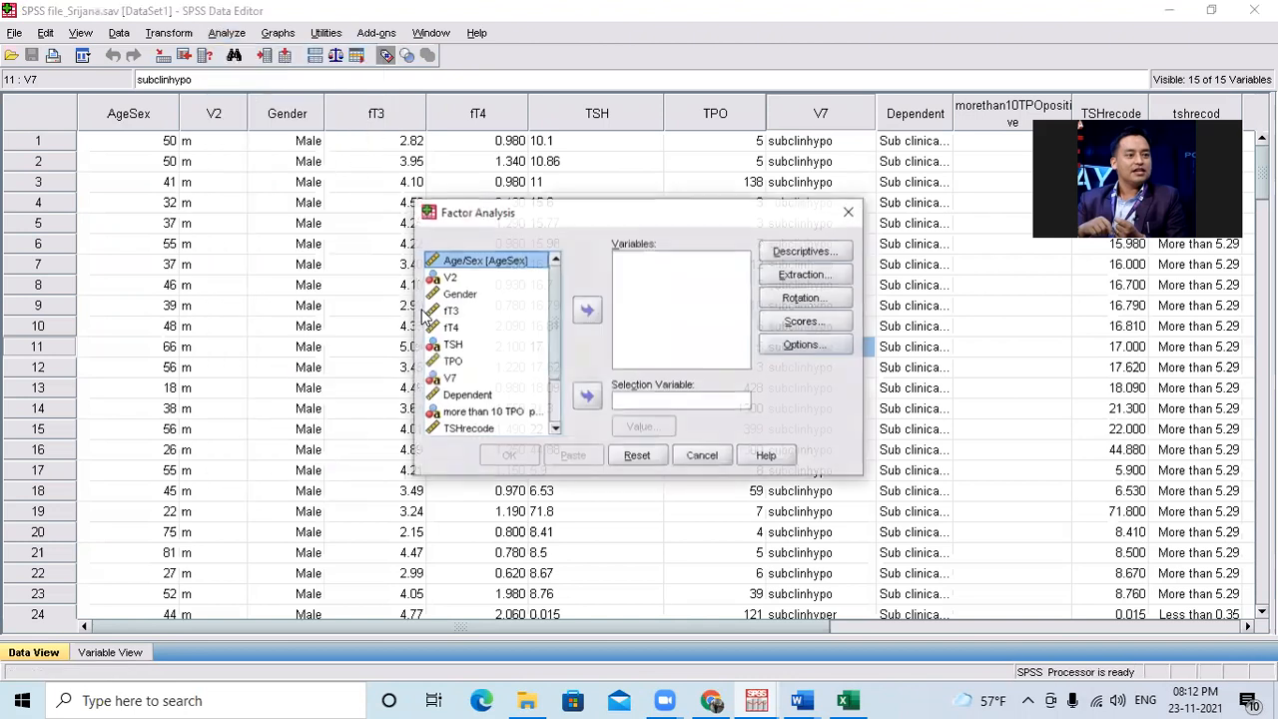
left_click(848, 211)
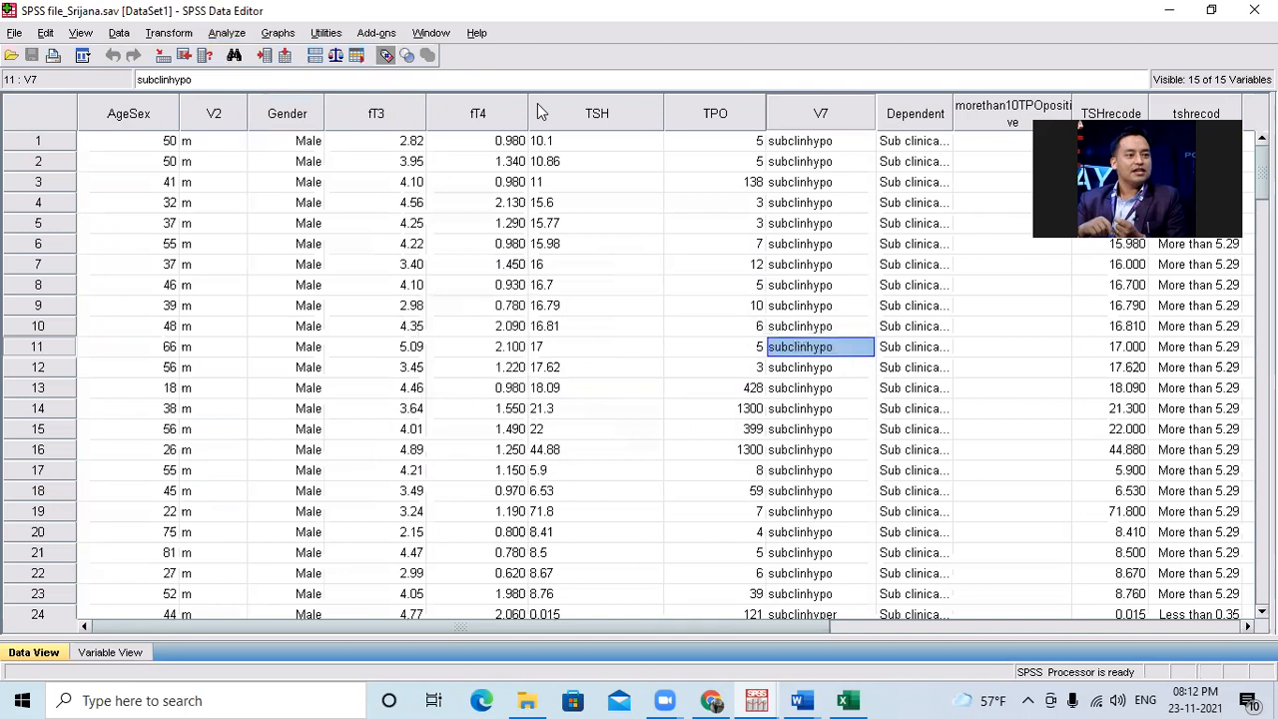
Inspect the model choices in the Scale category's Reliability Analysis dialog, and close it without running the analysis.
left_click(226, 33)
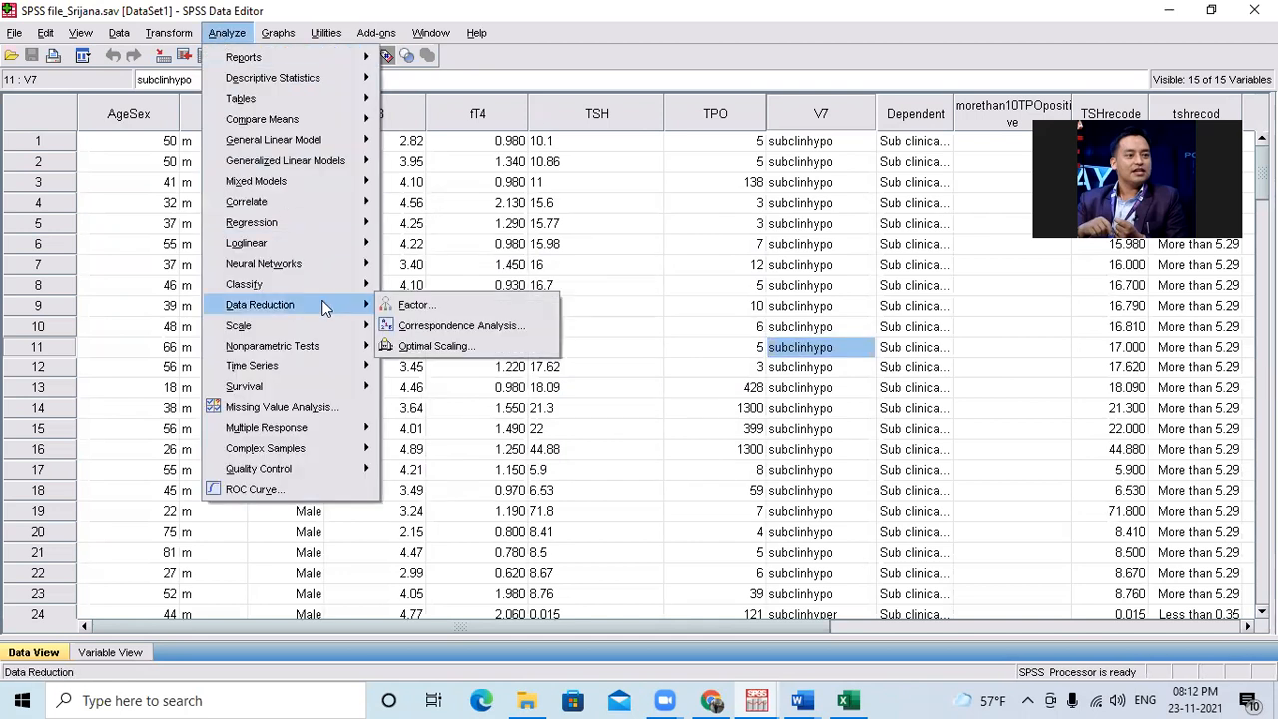
mouse_move(323, 282)
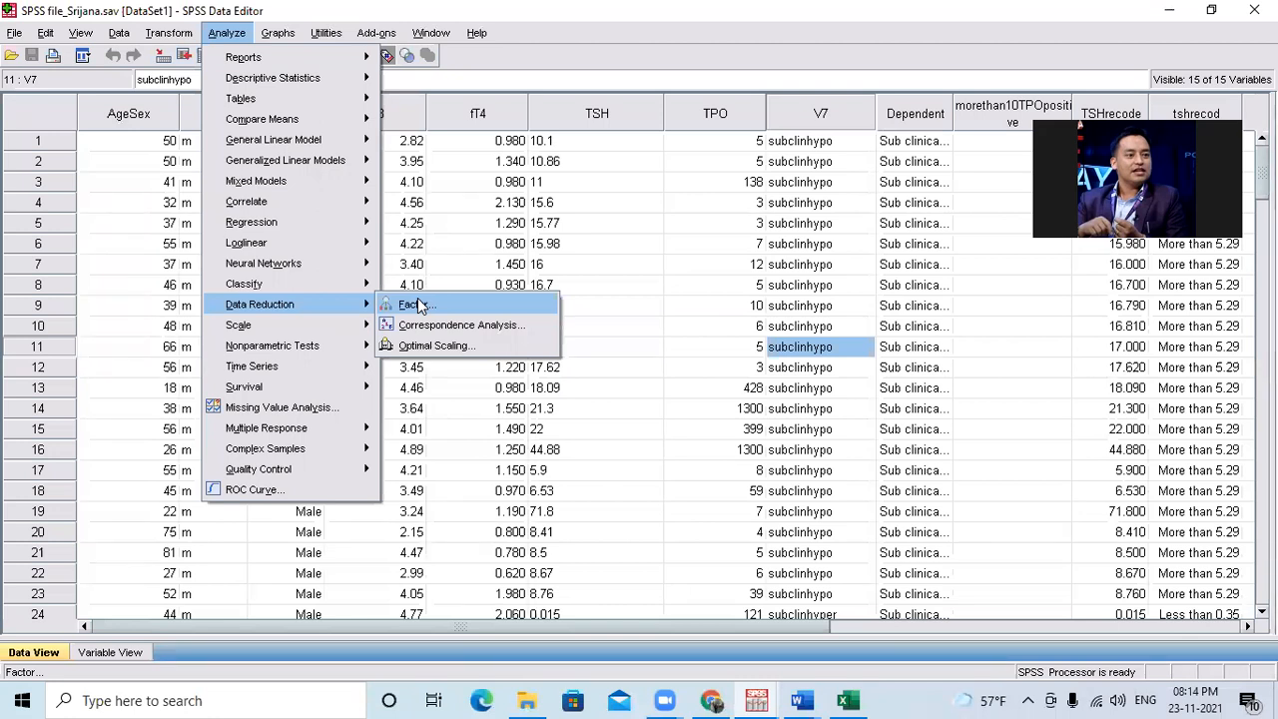
mouse_move(331, 331)
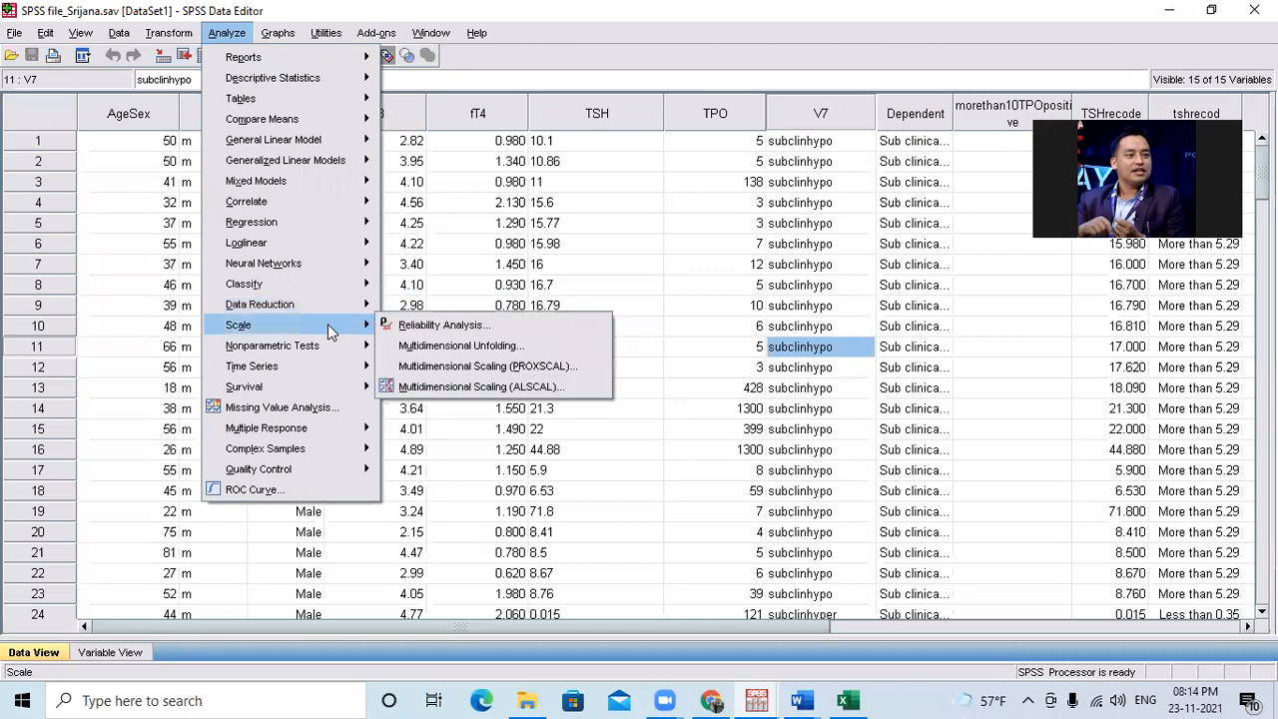
left_click(437, 329)
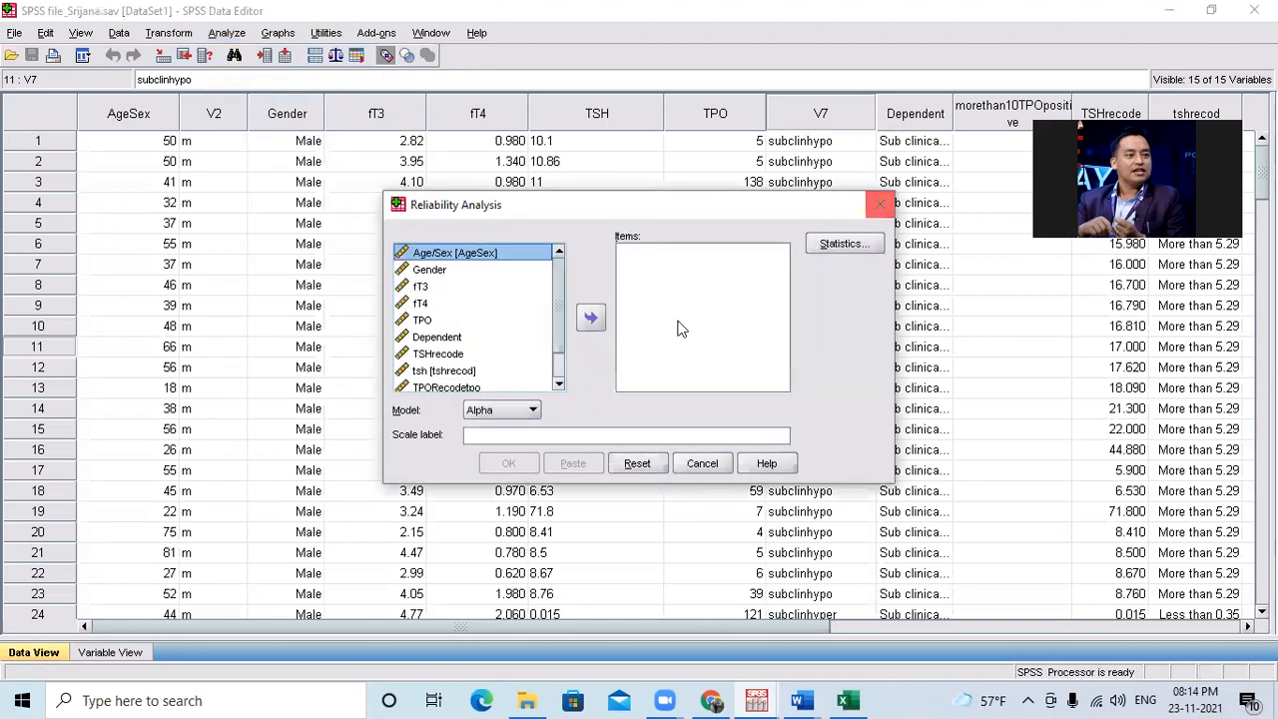
left_click(517, 411)
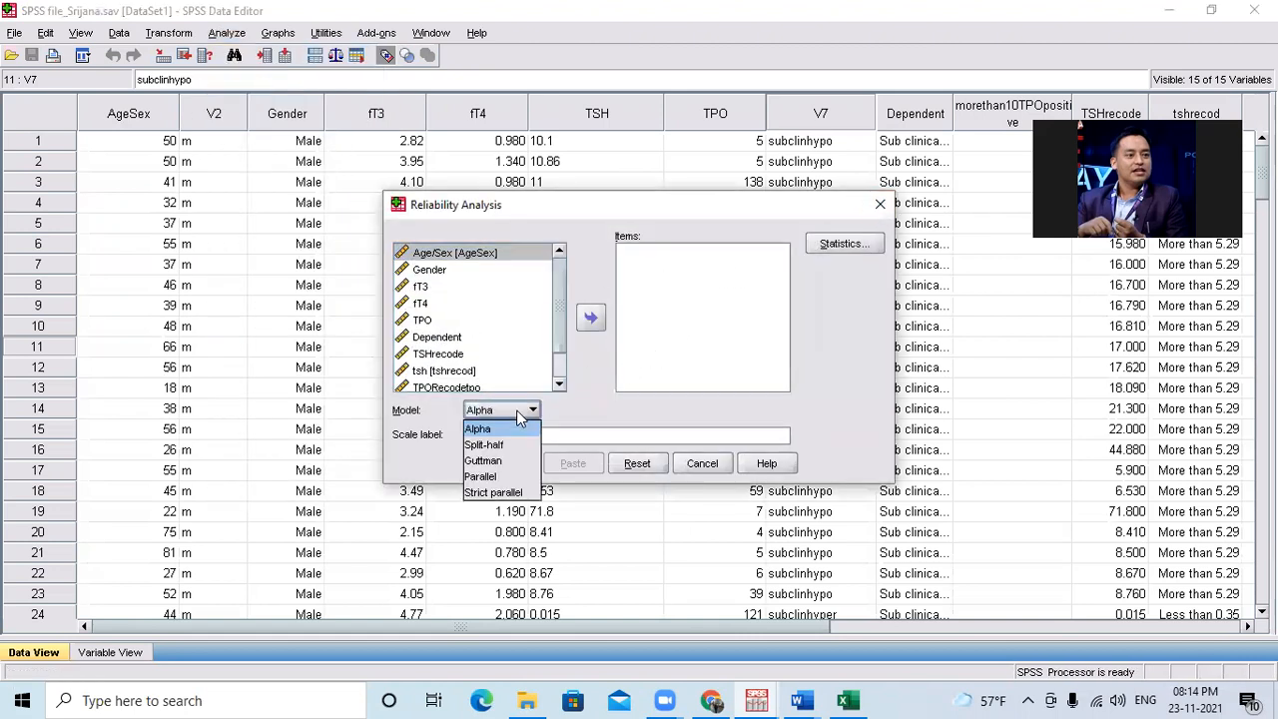
left_click(517, 414)
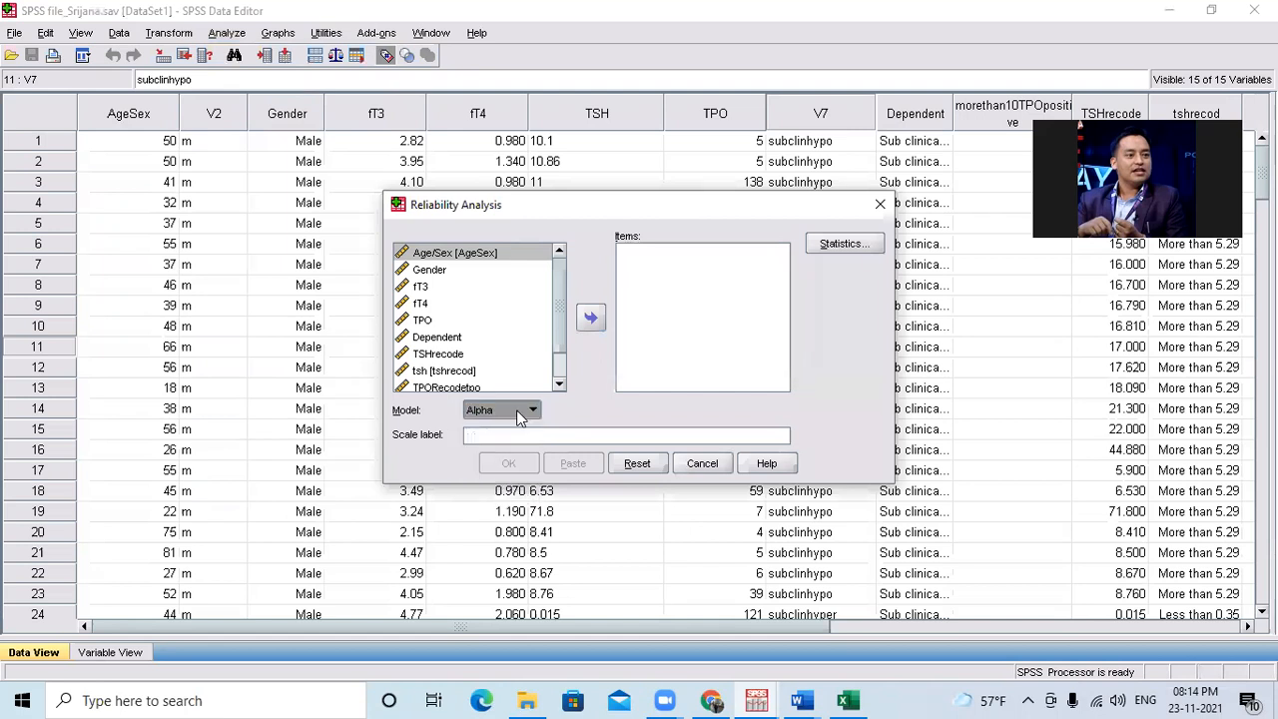
left_click(880, 205)
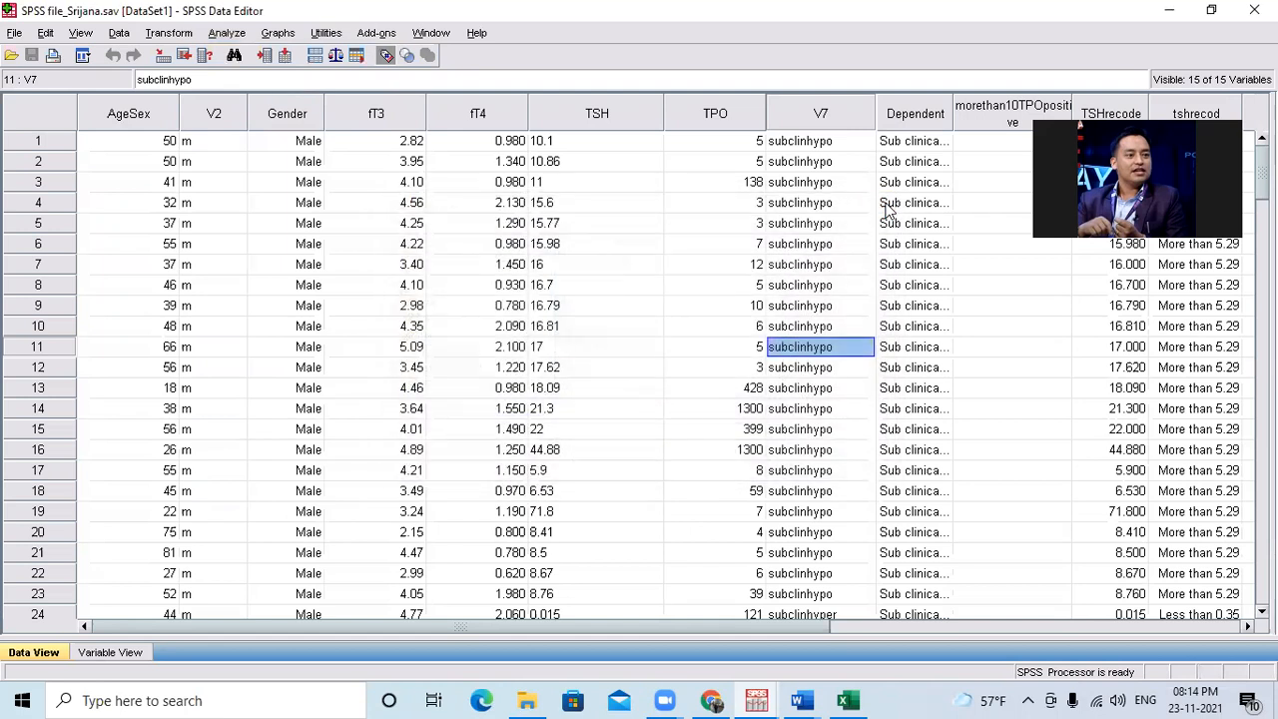
Review the procedures offered under Scale and Nonparametric Tests.
left_click(229, 35)
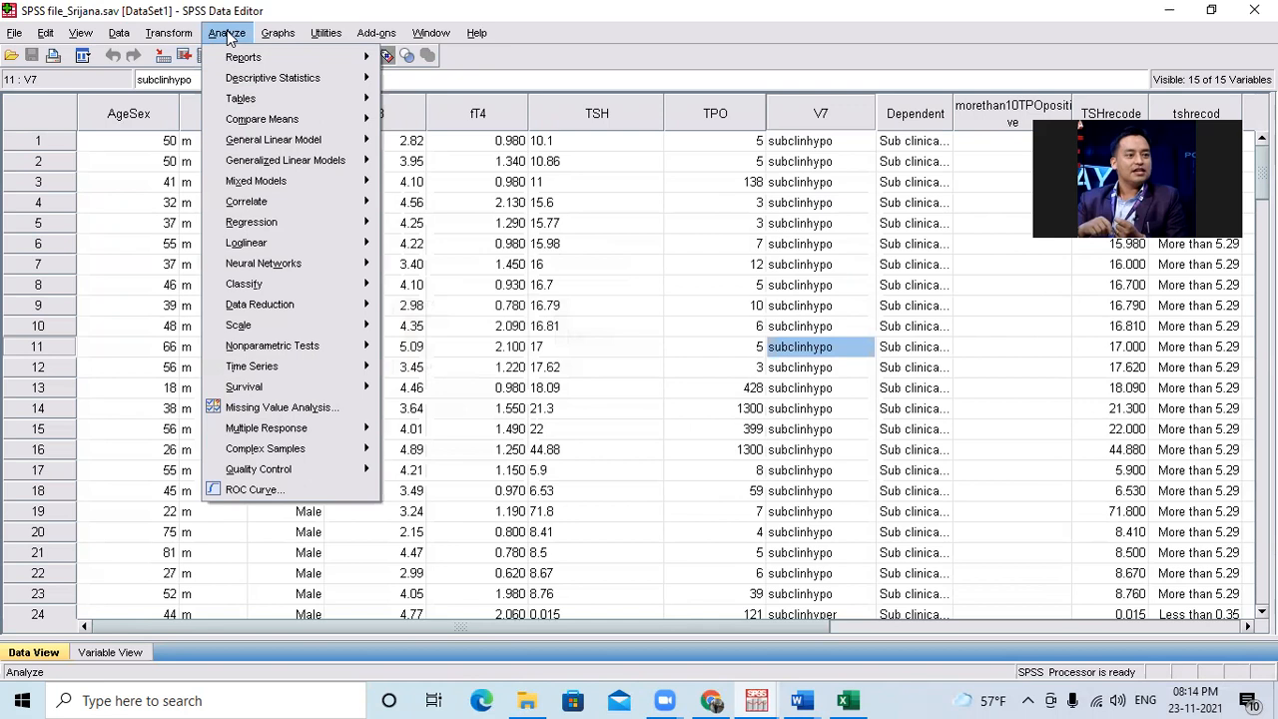
mouse_move(251, 329)
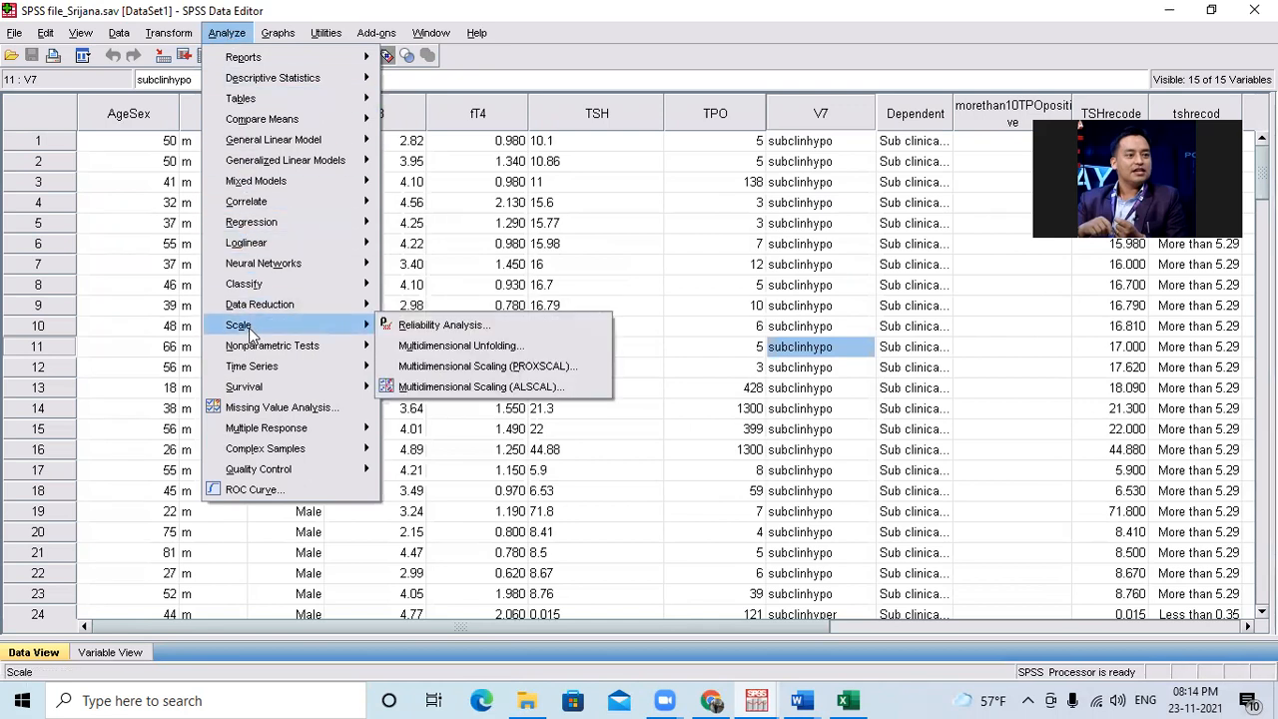
mouse_move(262, 352)
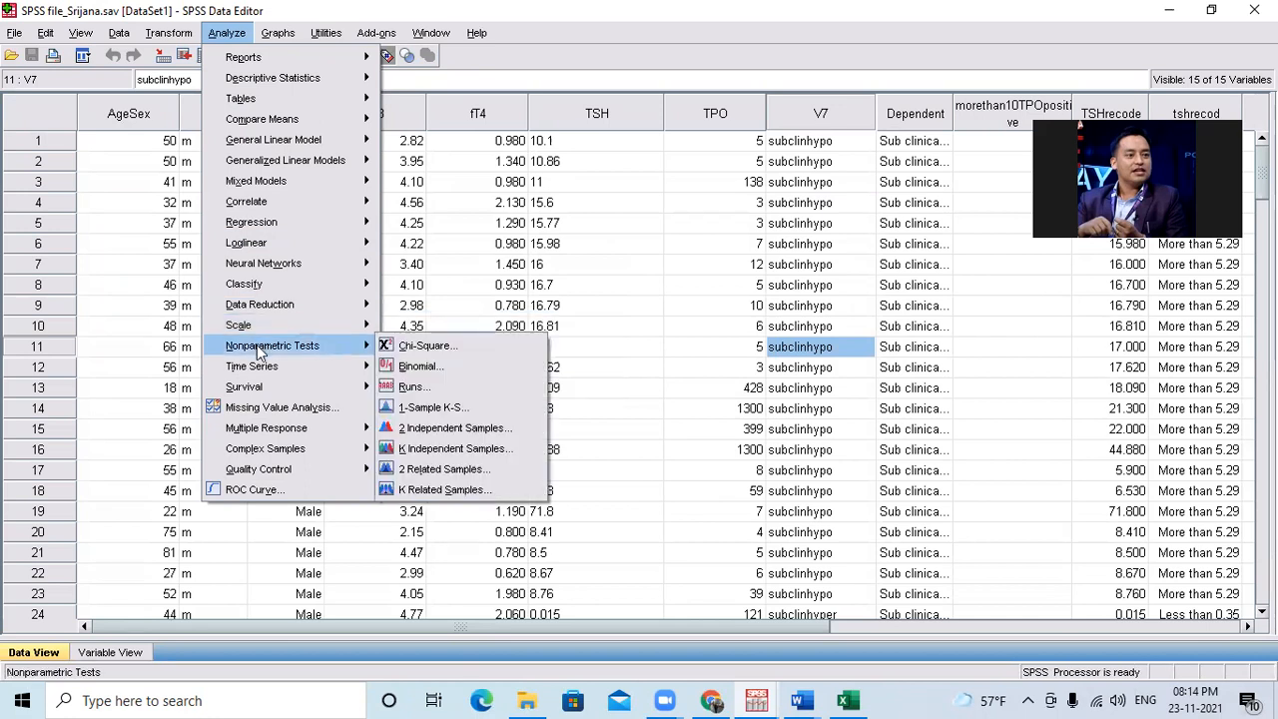
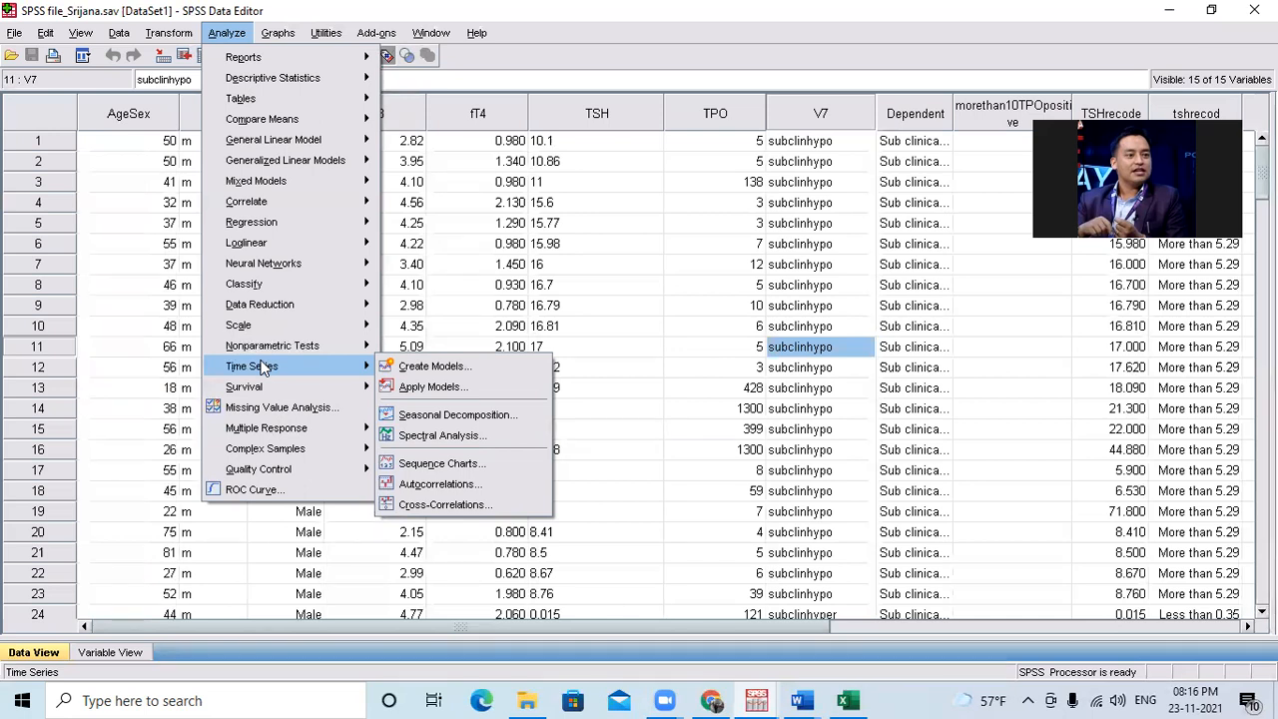
Review the Time Series and Survival procedures, and view the Missing Value Analysis dialog without running it.
mouse_move(267, 381)
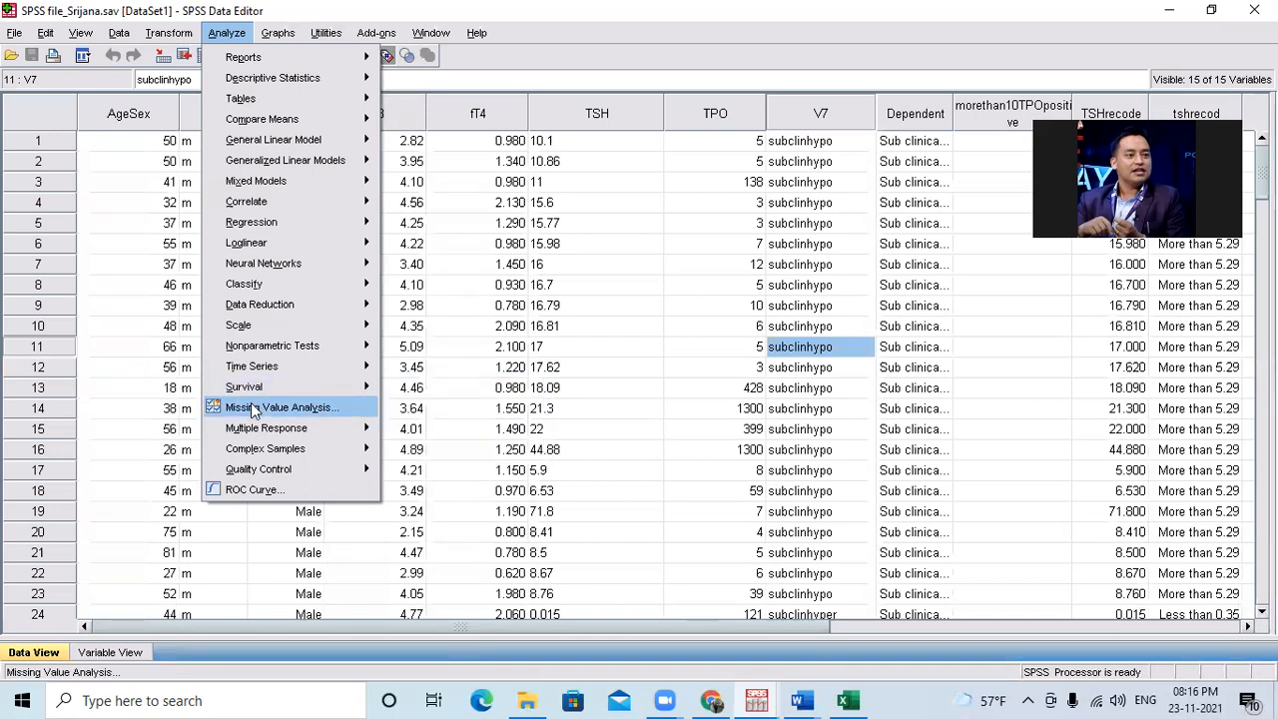
left_click(254, 408)
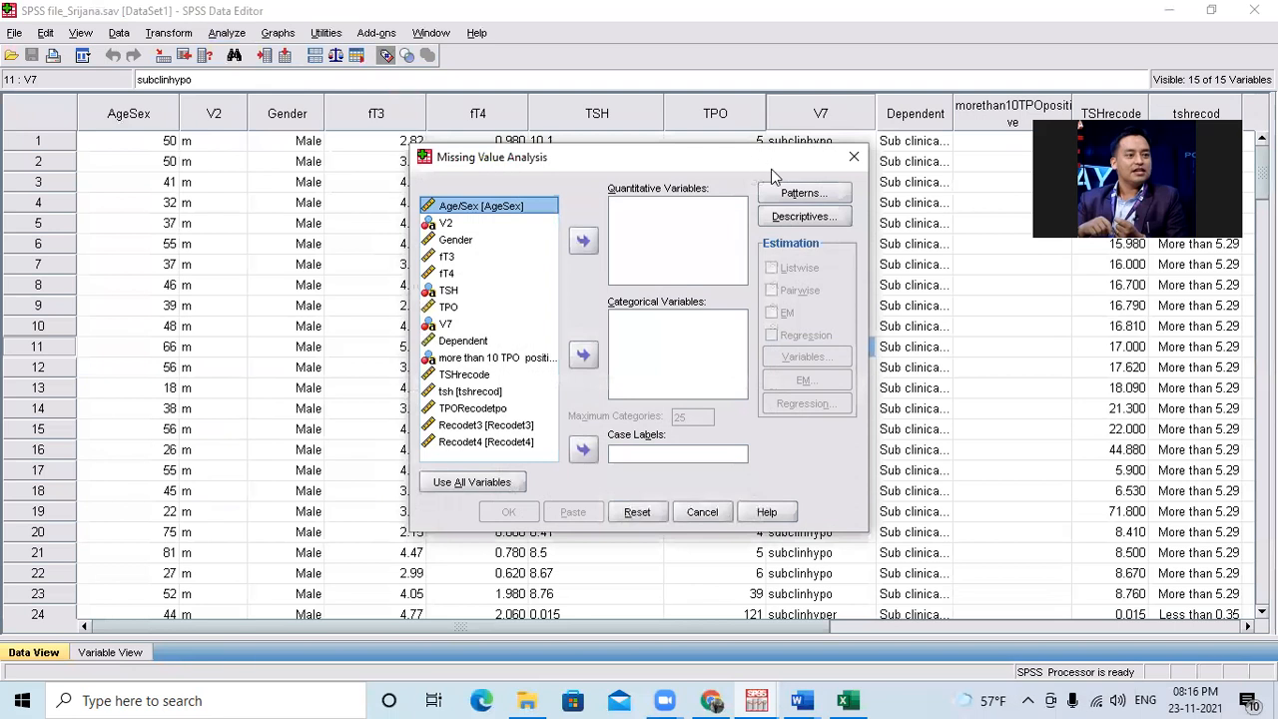
left_click(854, 156)
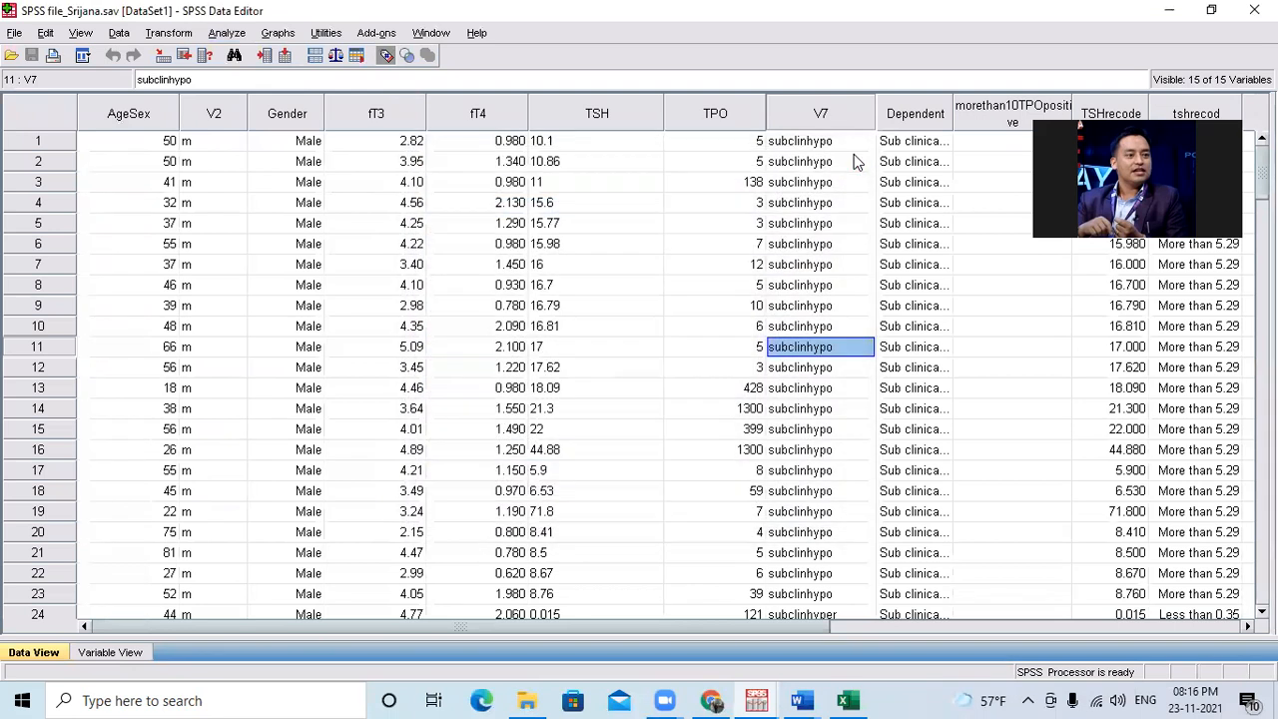
Review the Multiple Response and Complex Samples procedures, and view the Analysis Preparation Wizard without creating a plan file.
left_click(226, 35)
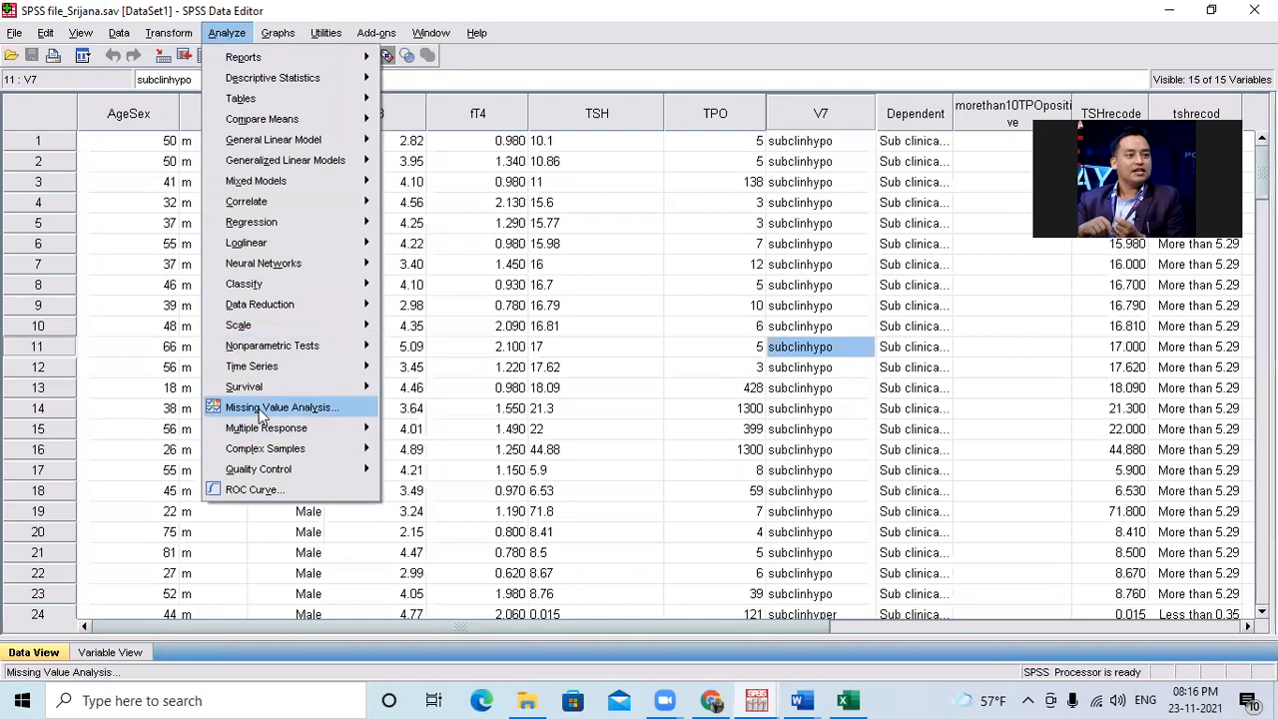
mouse_move(276, 436)
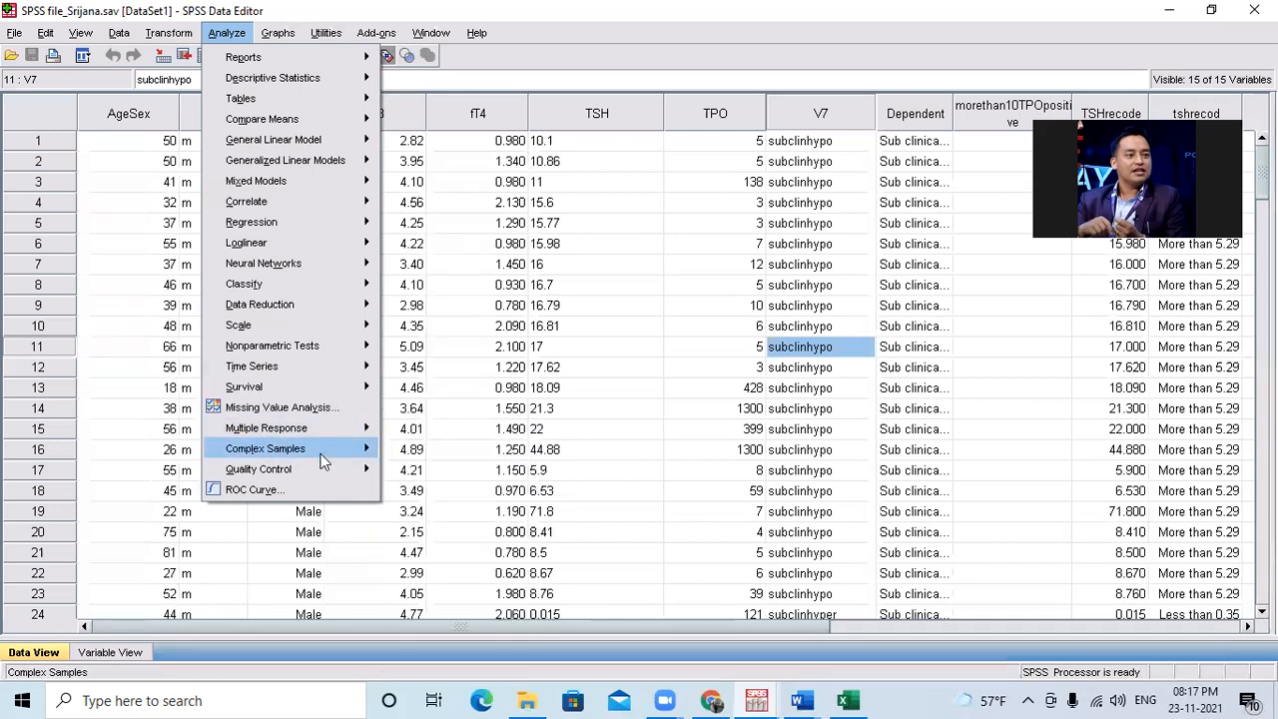
left_click(413, 480)
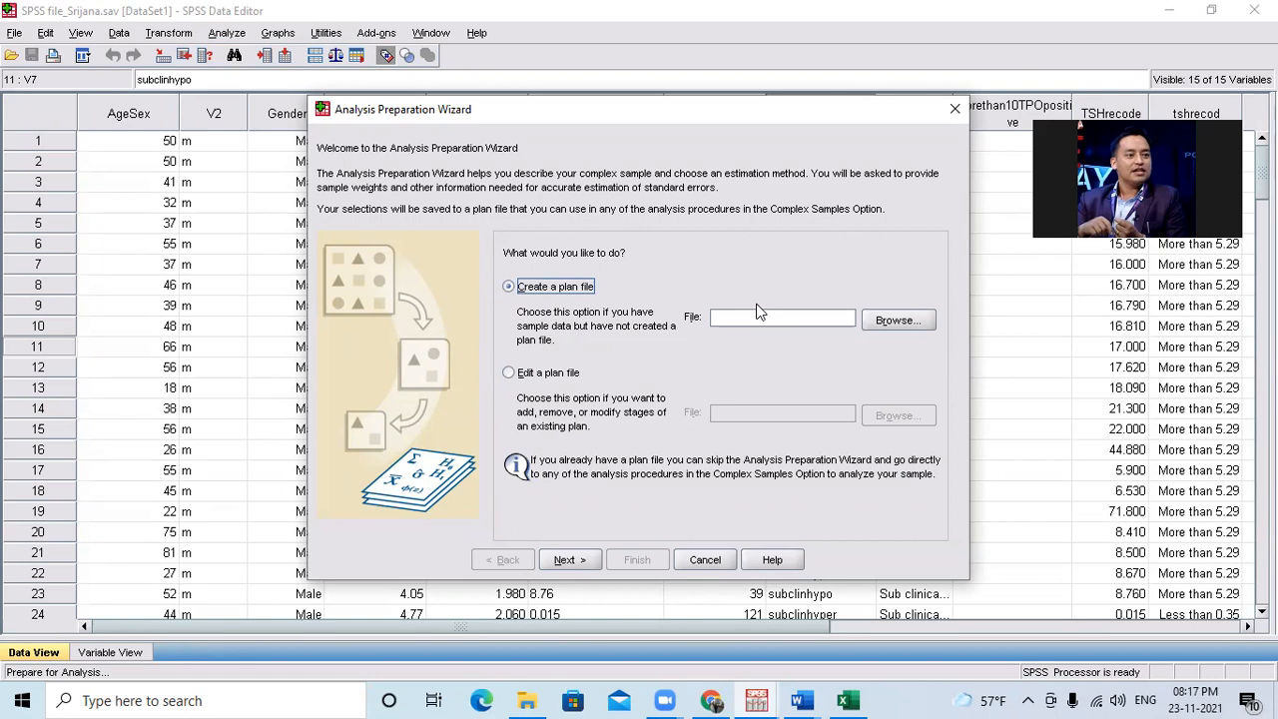
left_click(949, 110)
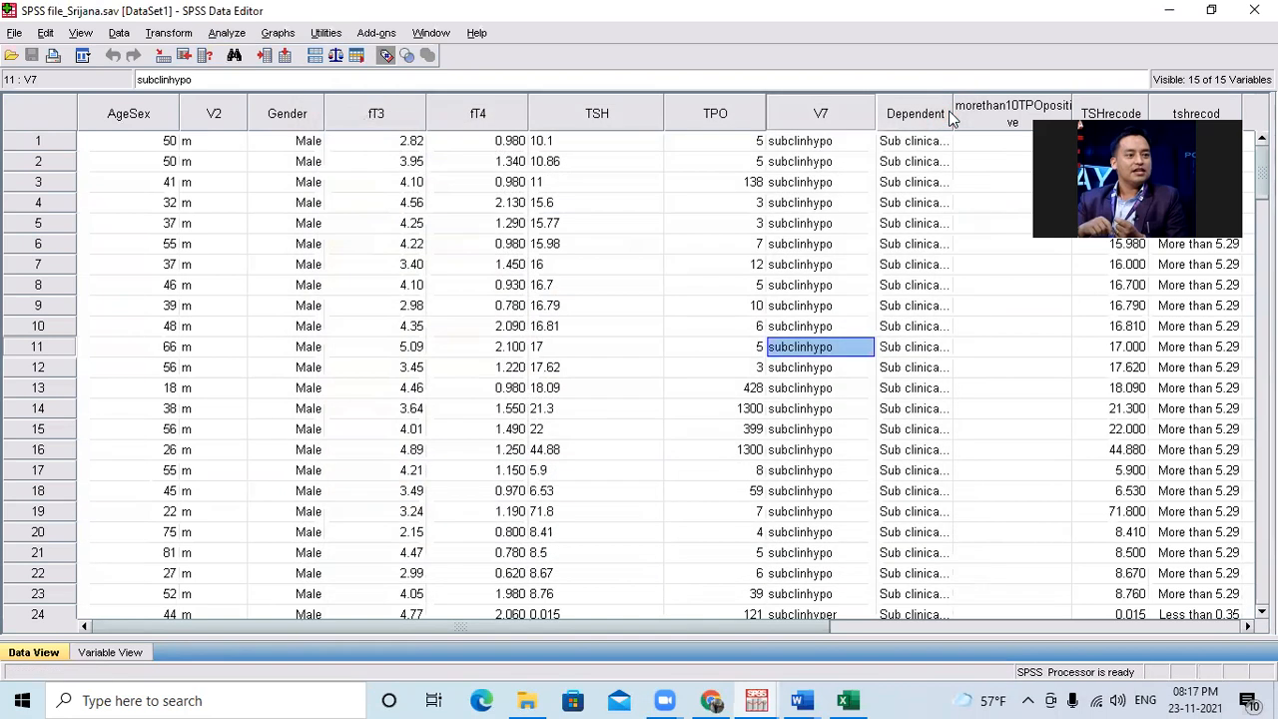
Run a ROC Curve analysis with fT3 as the test variable, Gender as the state variable and 1 as the state value.
left_click(227, 33)
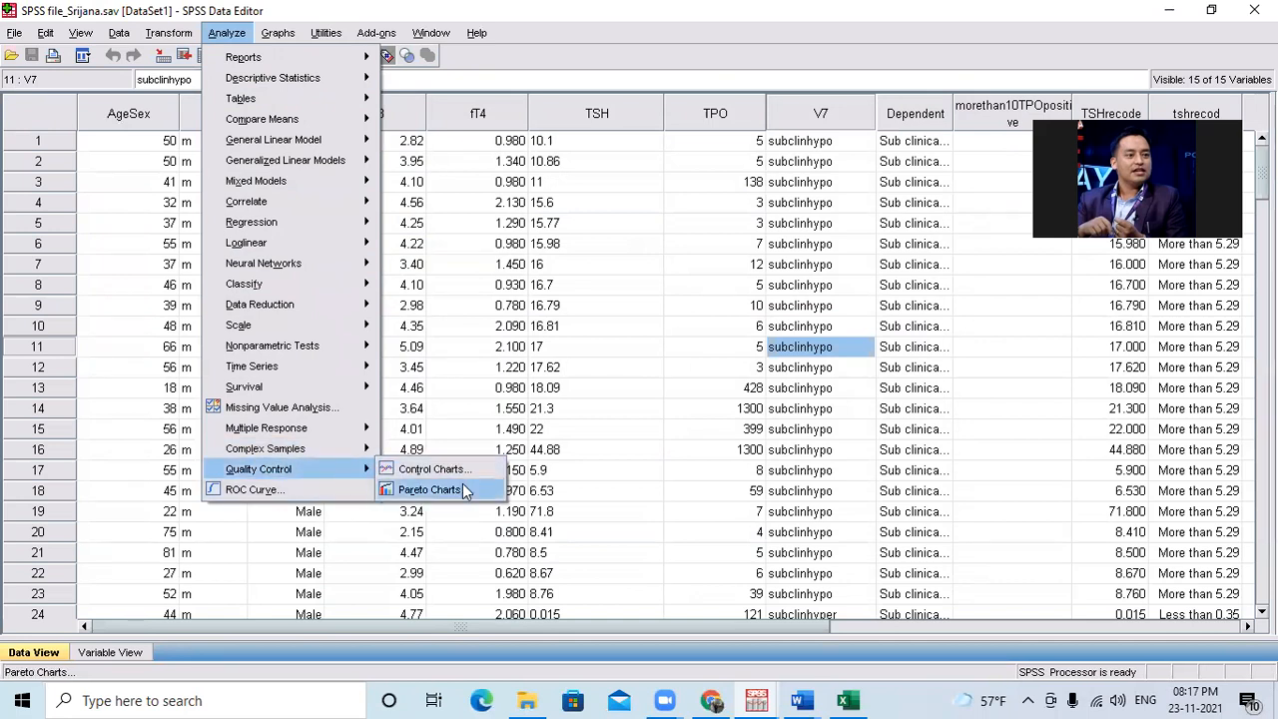
left_click(258, 489)
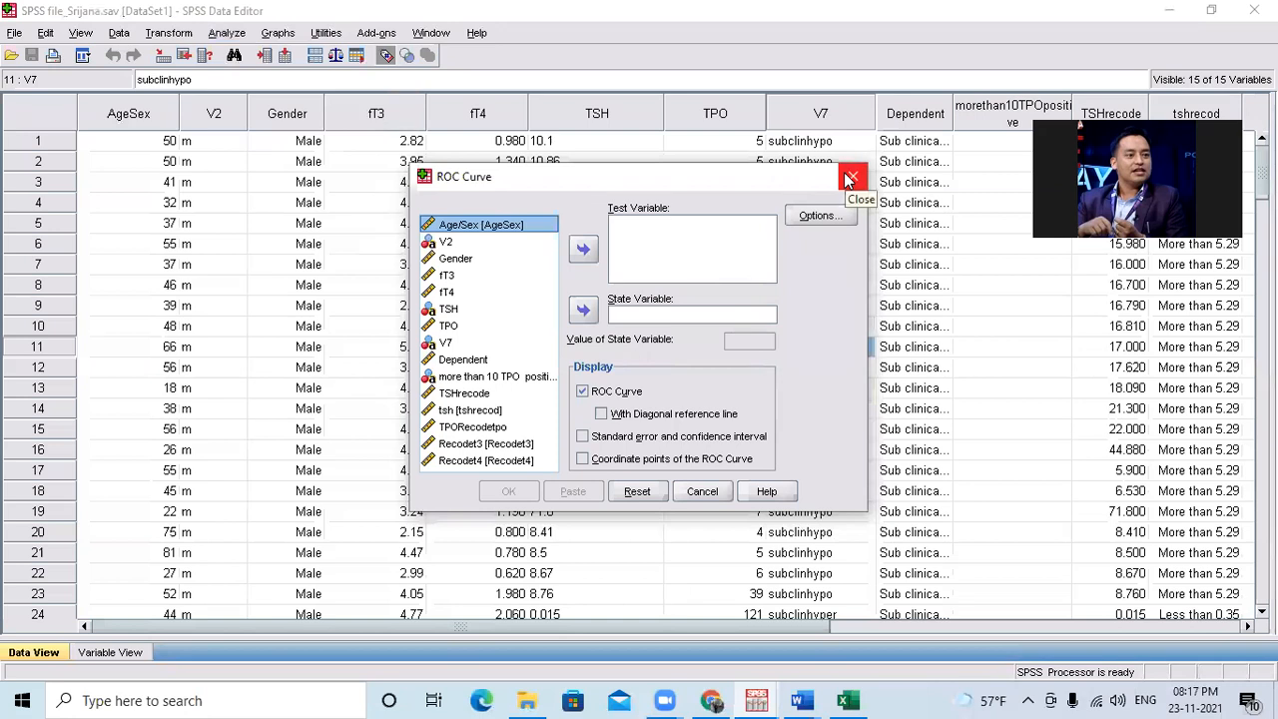
left_click(447, 276)
left_click(584, 250)
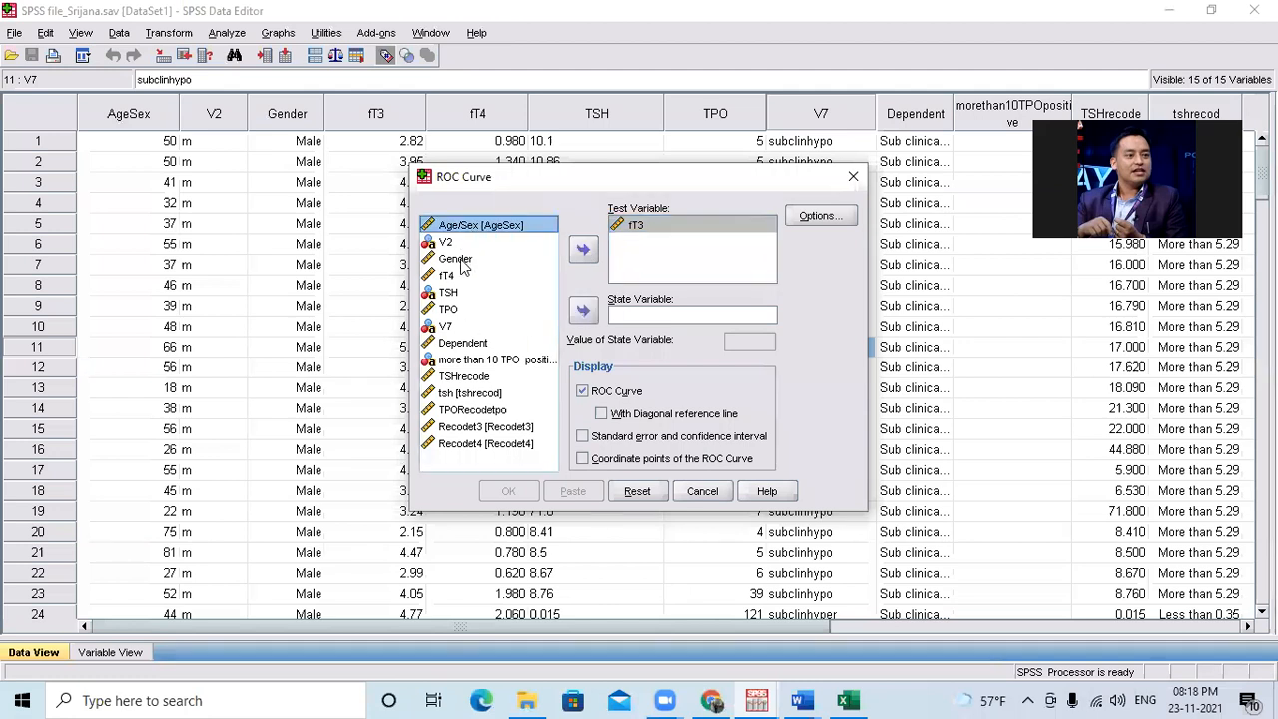
left_click(457, 258)
left_click(584, 309)
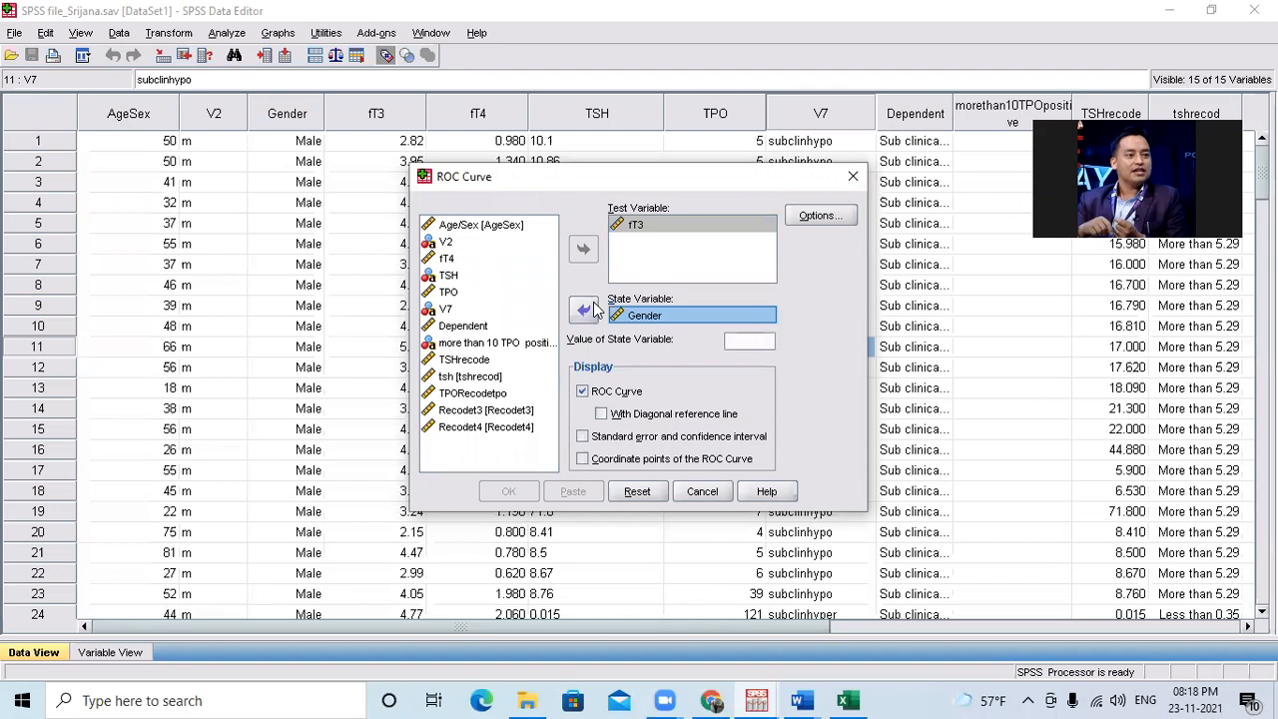
left_click(746, 339)
type("1")
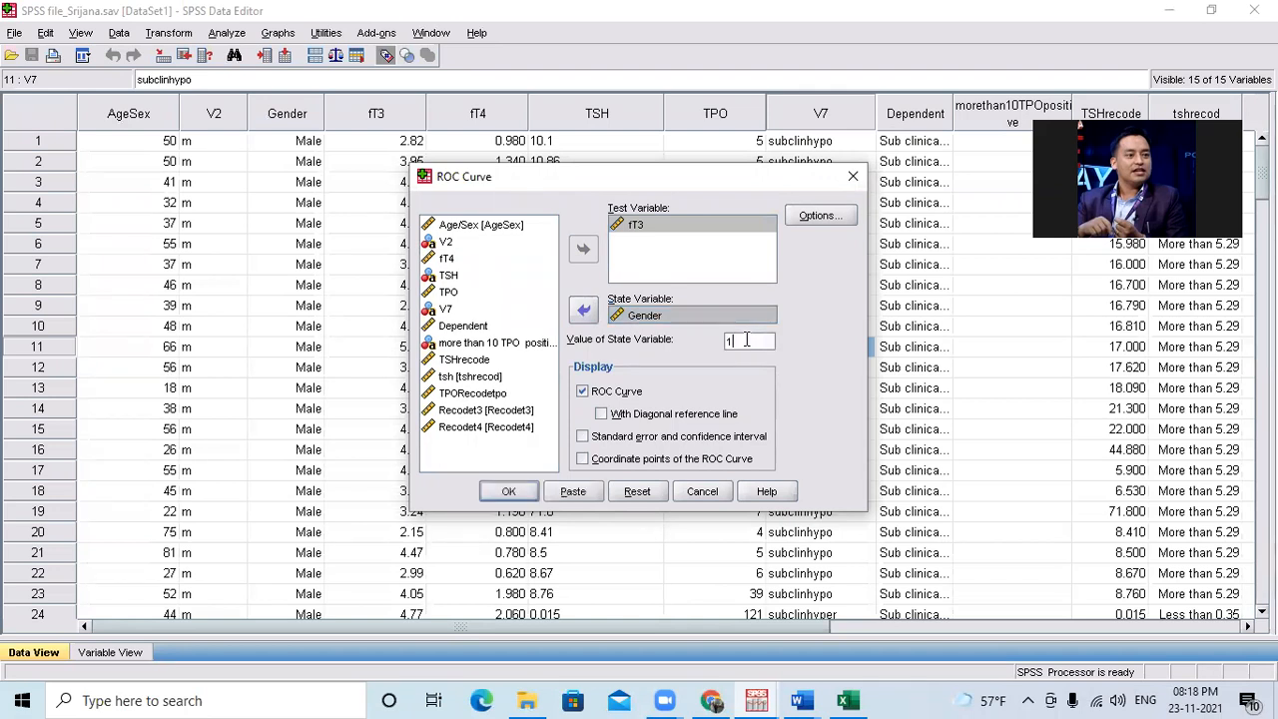
left_click(509, 493)
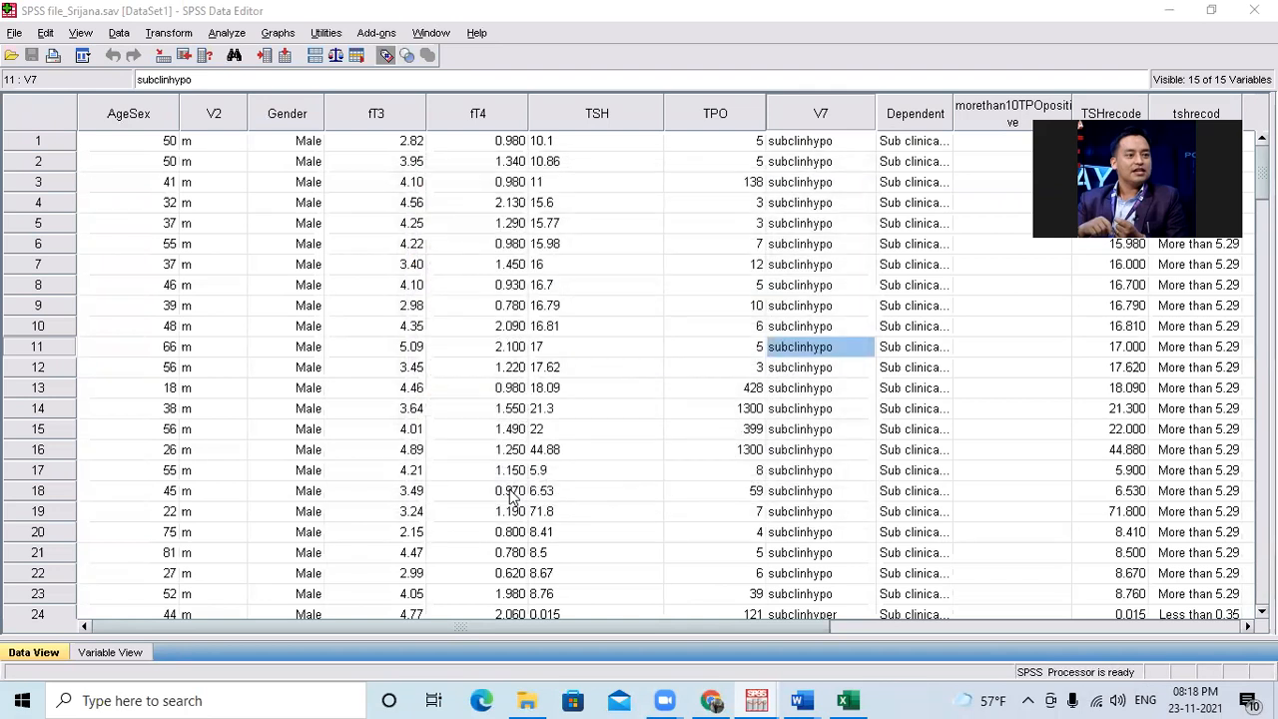
Examine the ROC curve chart and its area under the curve in the SPSS Viewer, and return to the Data Editor.
mouse_move(755, 699)
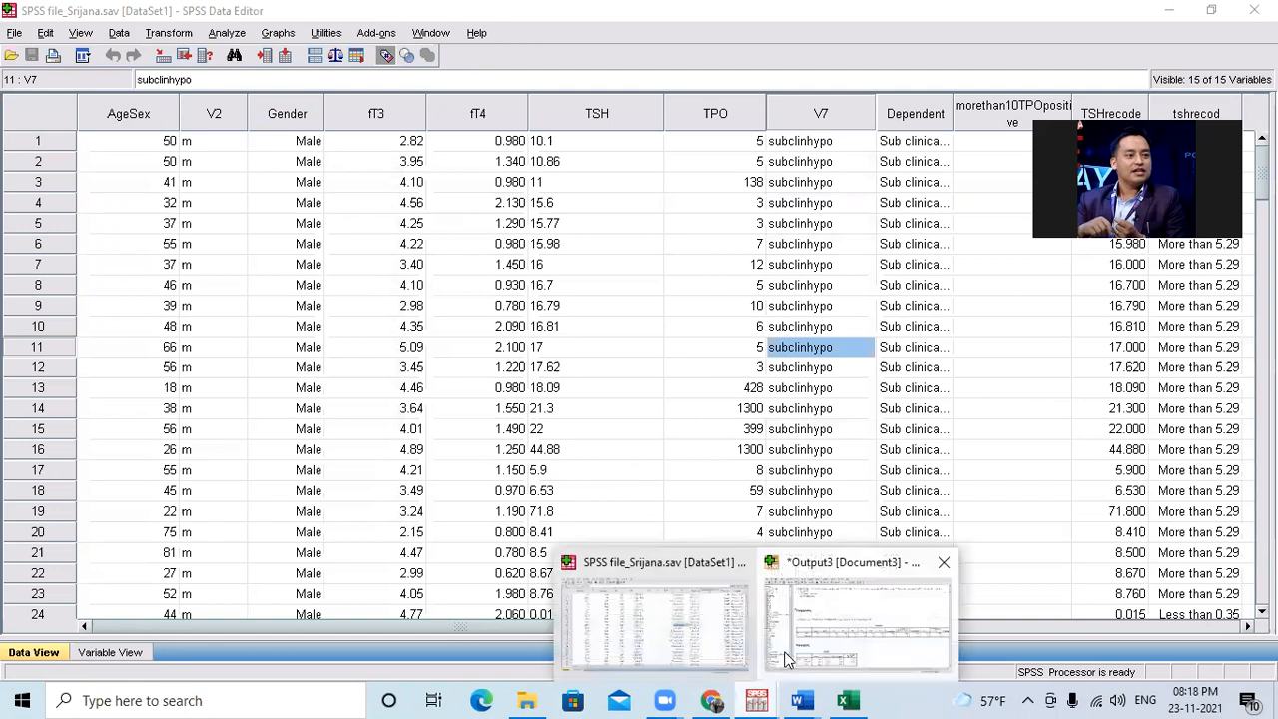
left_click(824, 639)
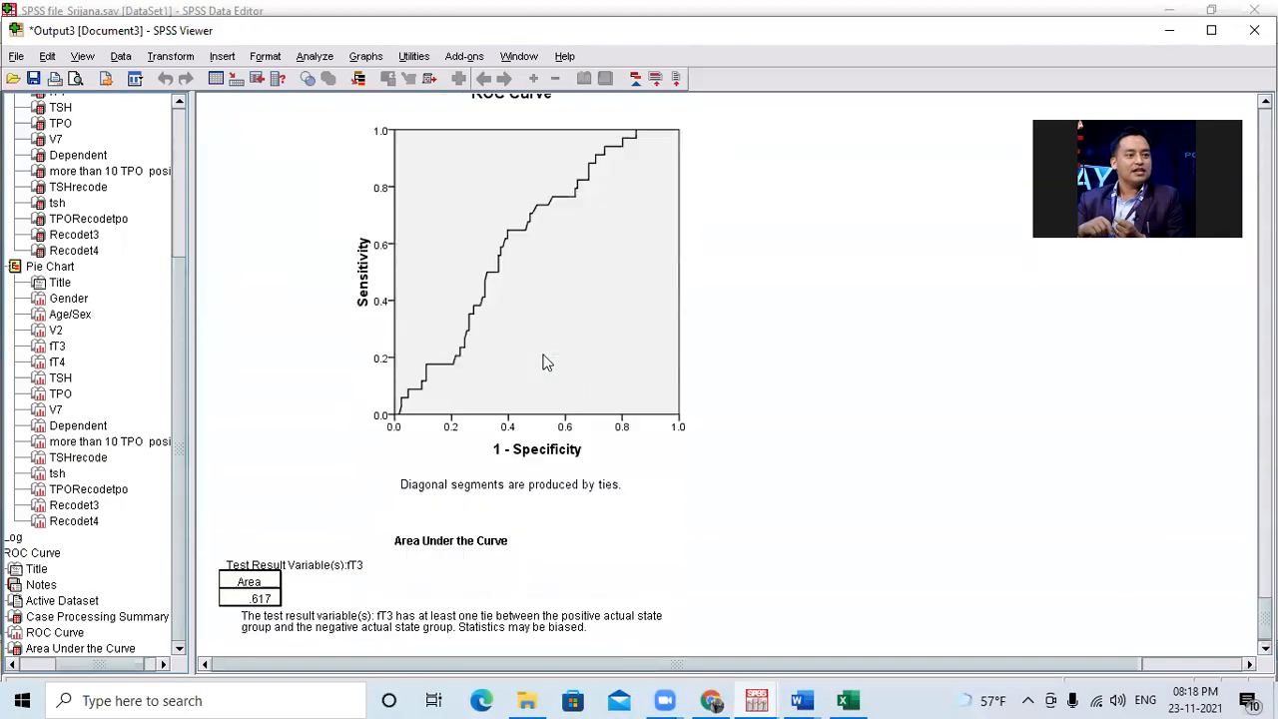
scroll(511, 381, "down", 1)
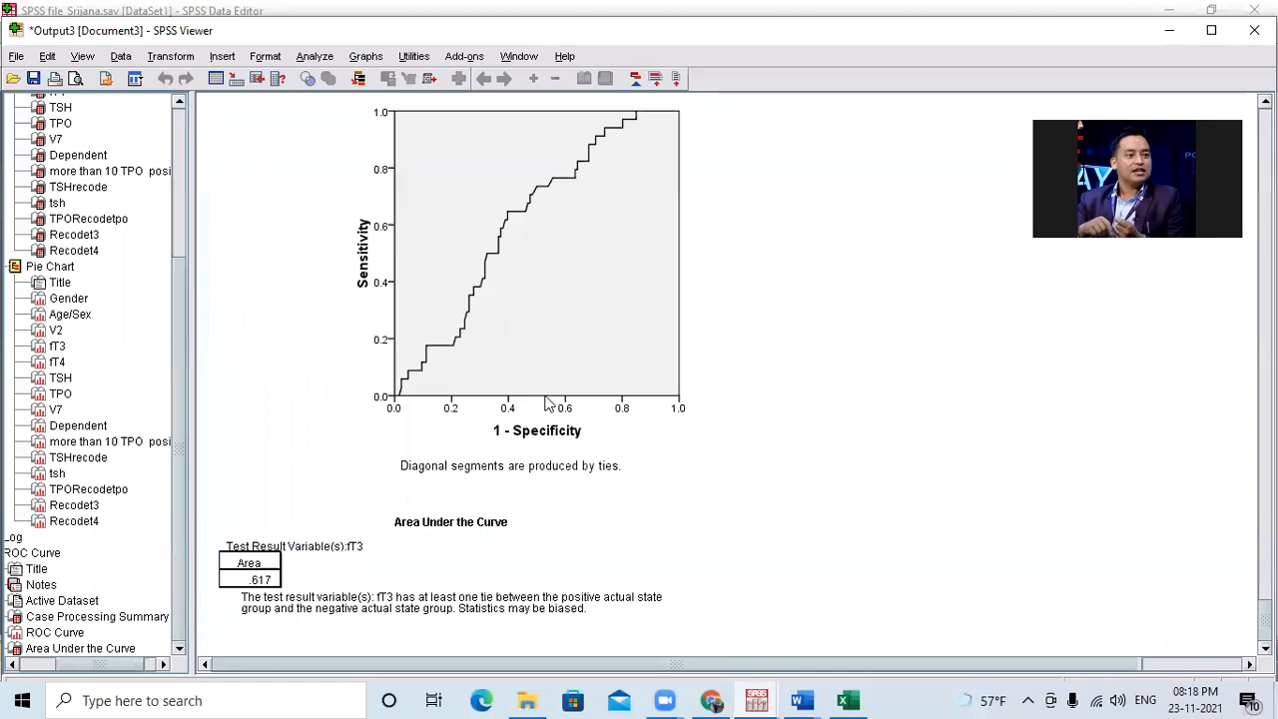
left_click(470, 354)
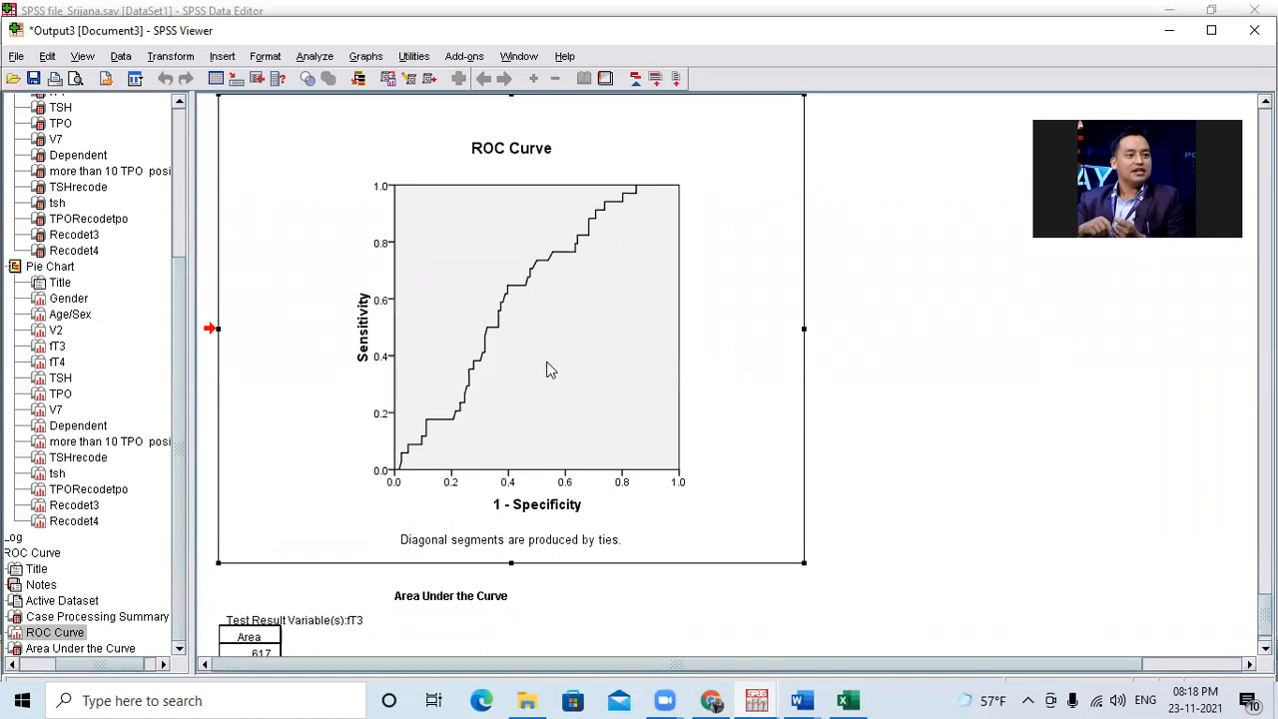
left_click(1169, 32)
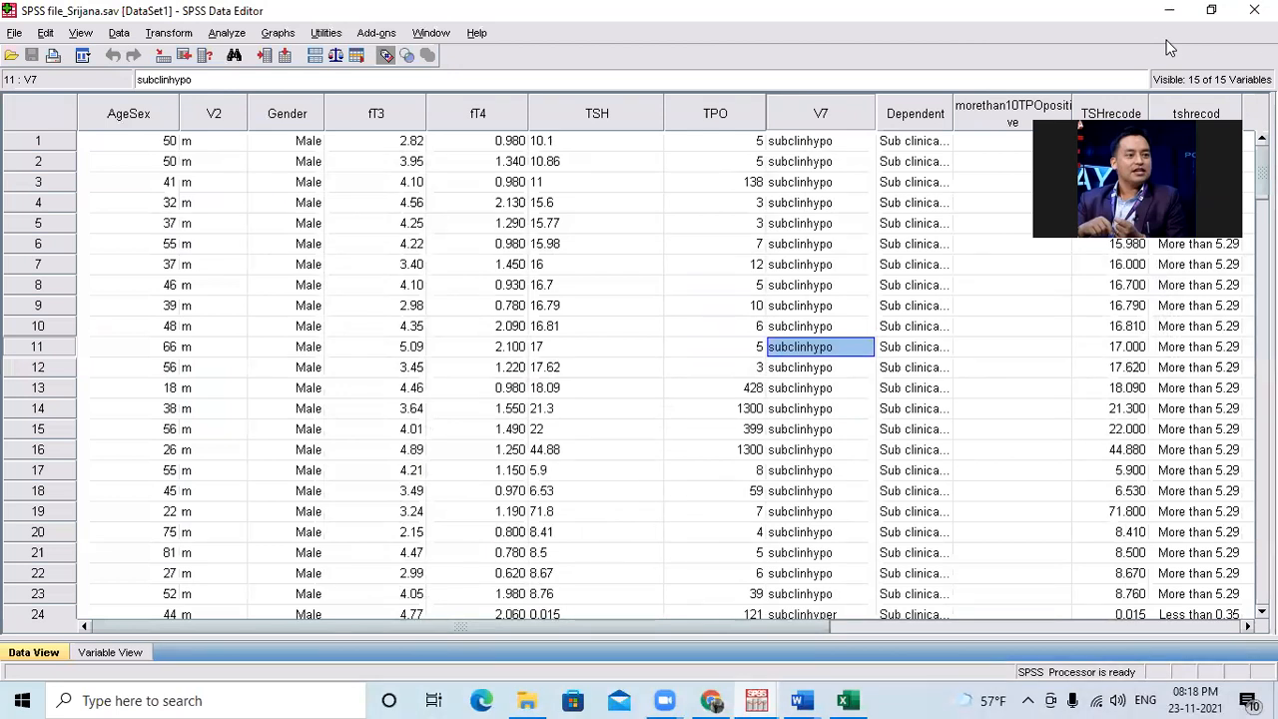
Review the chart types offered as legacy graph dialogs and the commands available under Utilities.
left_click(228, 33)
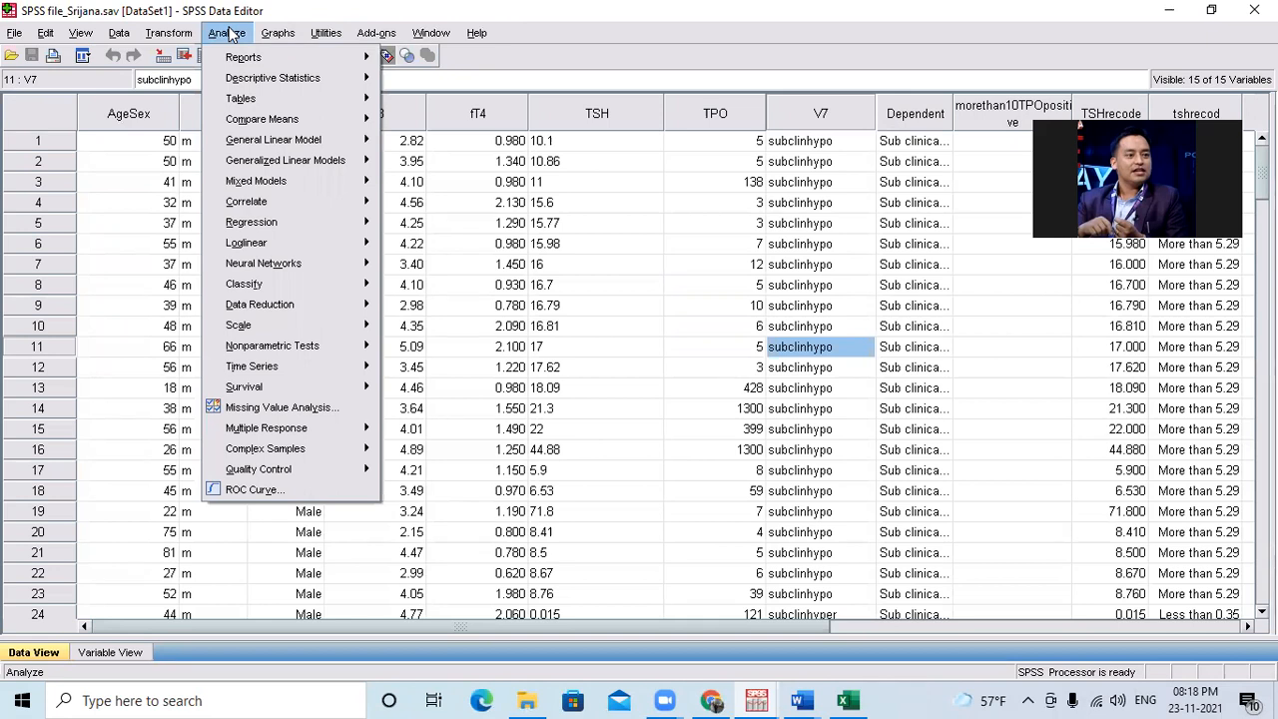
mouse_move(269, 38)
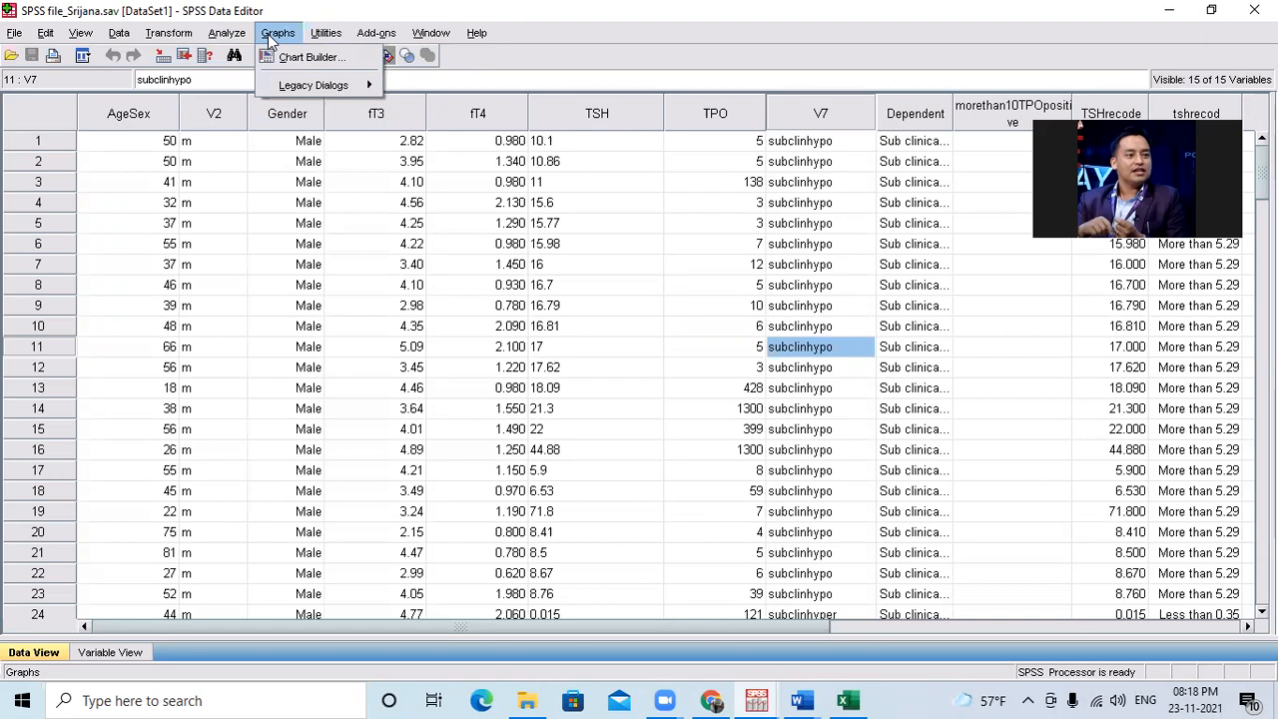
mouse_move(293, 88)
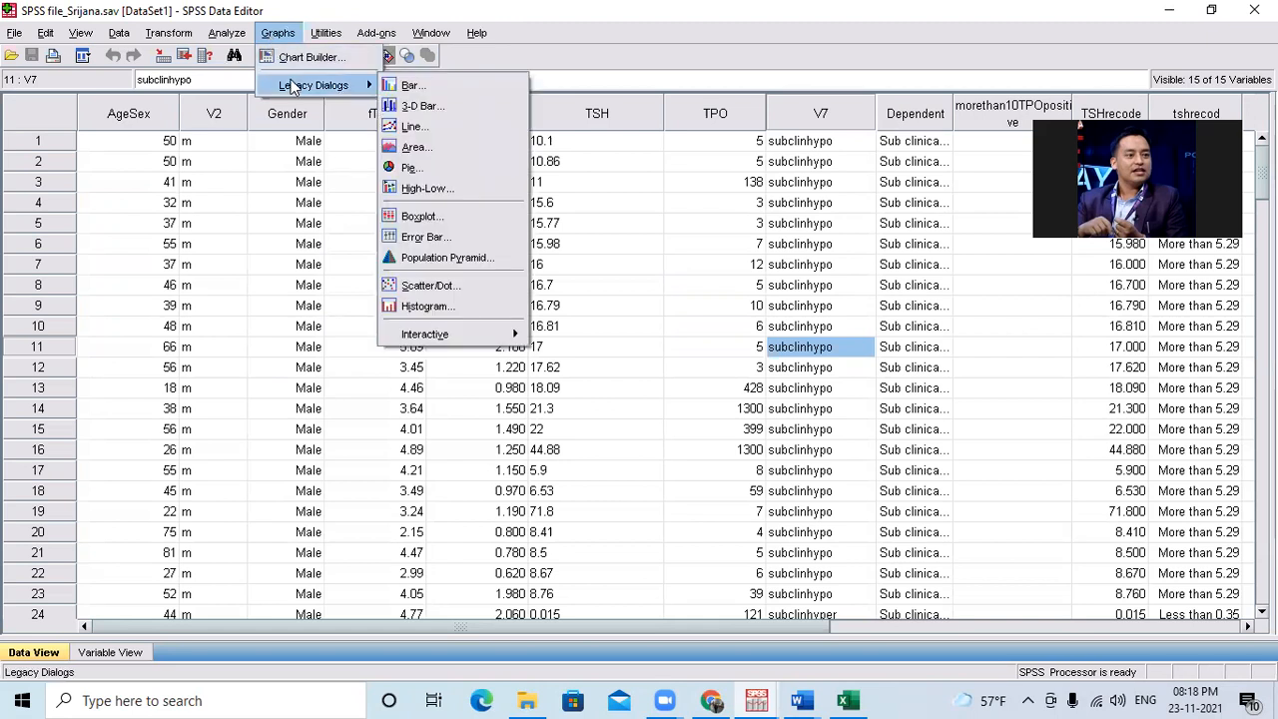
mouse_move(320, 37)
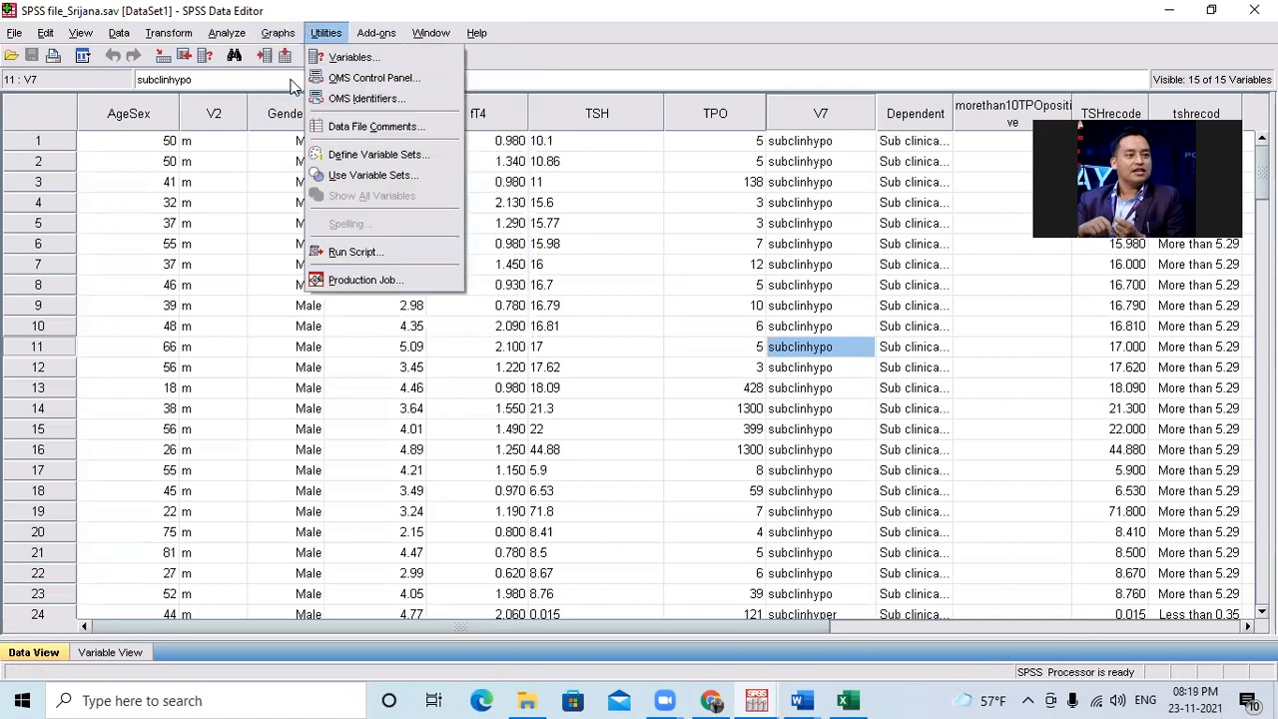
Review the add-on applications and programmability extension entries, and check the list of open SPSS windows.
key("Right")
key("Down")
key("Down")
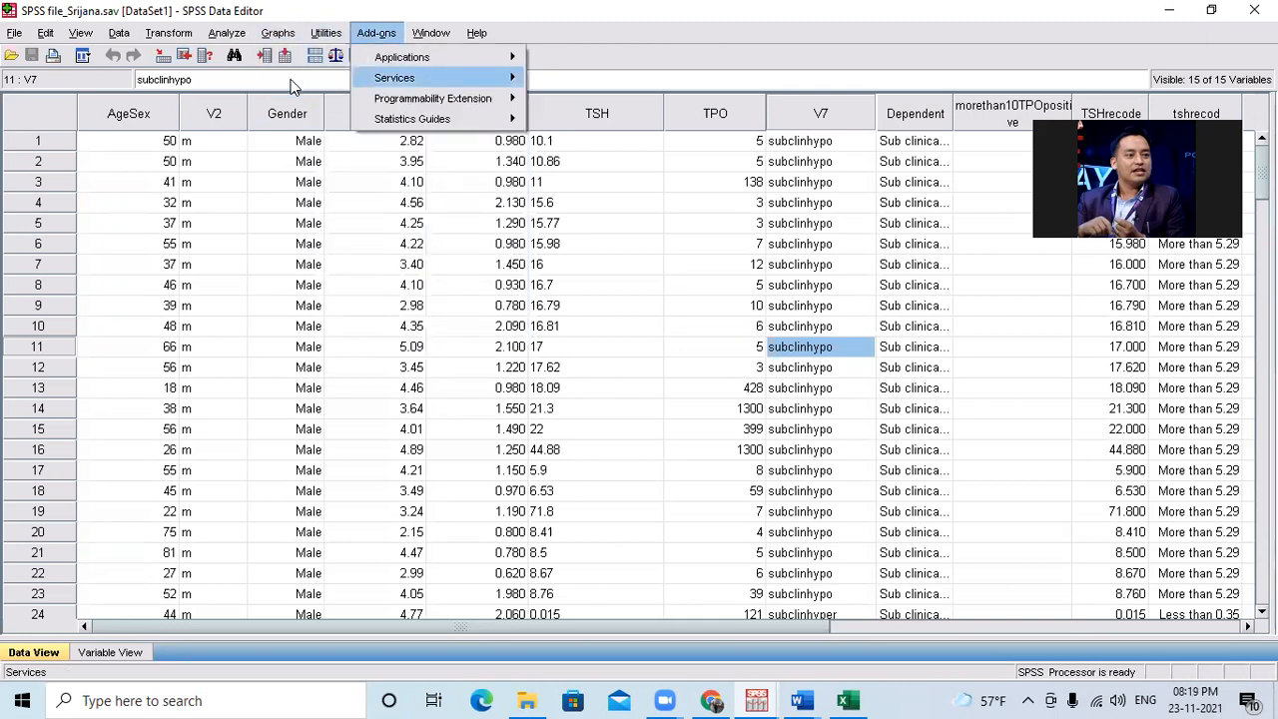
key("Up")
key("Right")
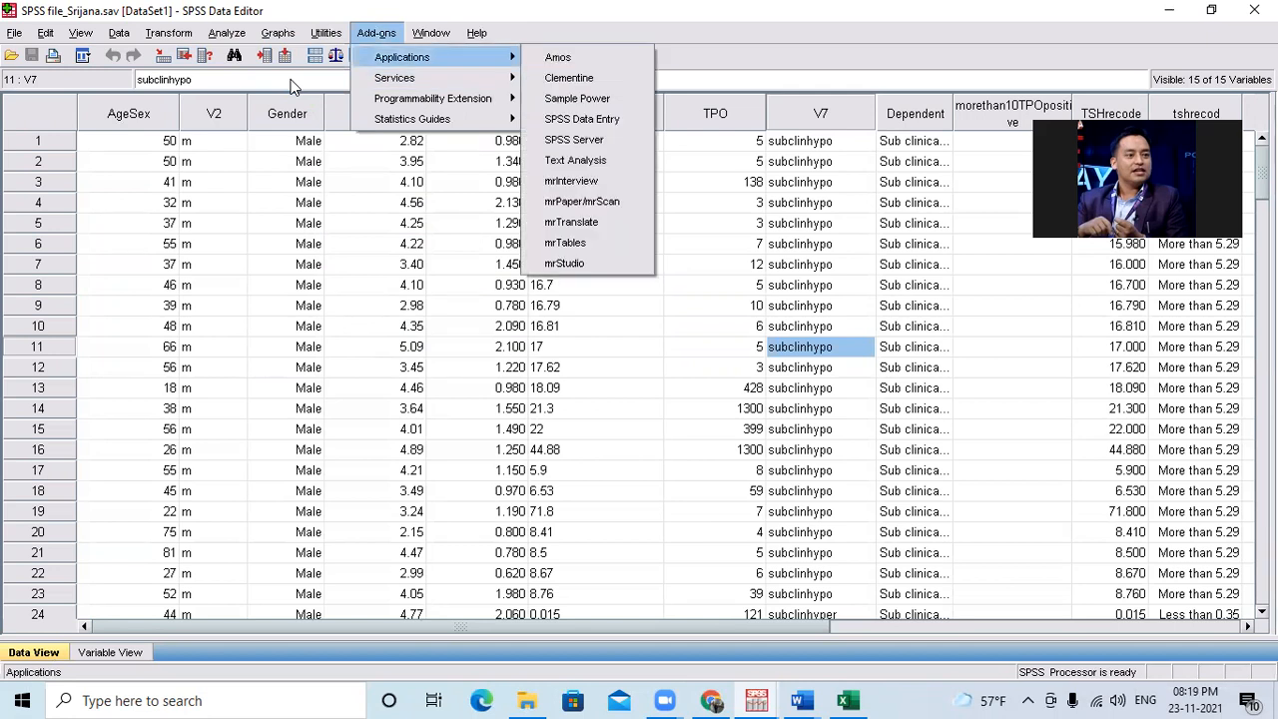
key("Right")
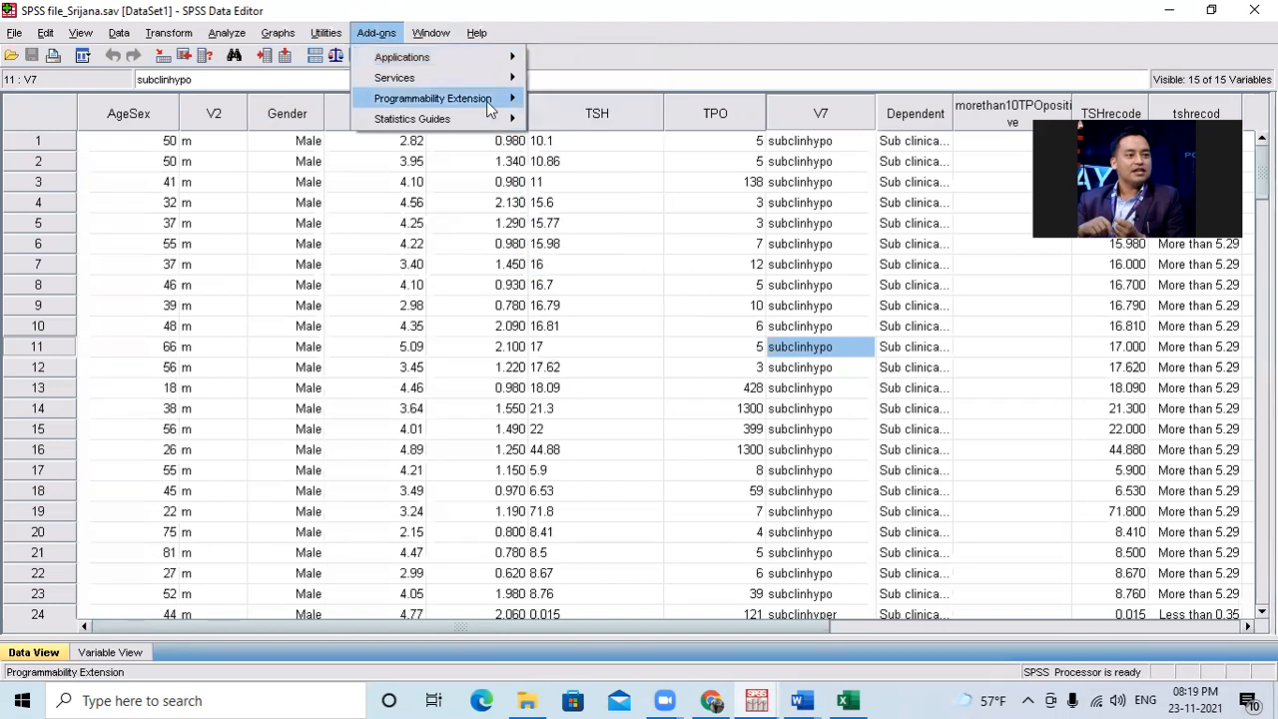
mouse_move(446, 103)
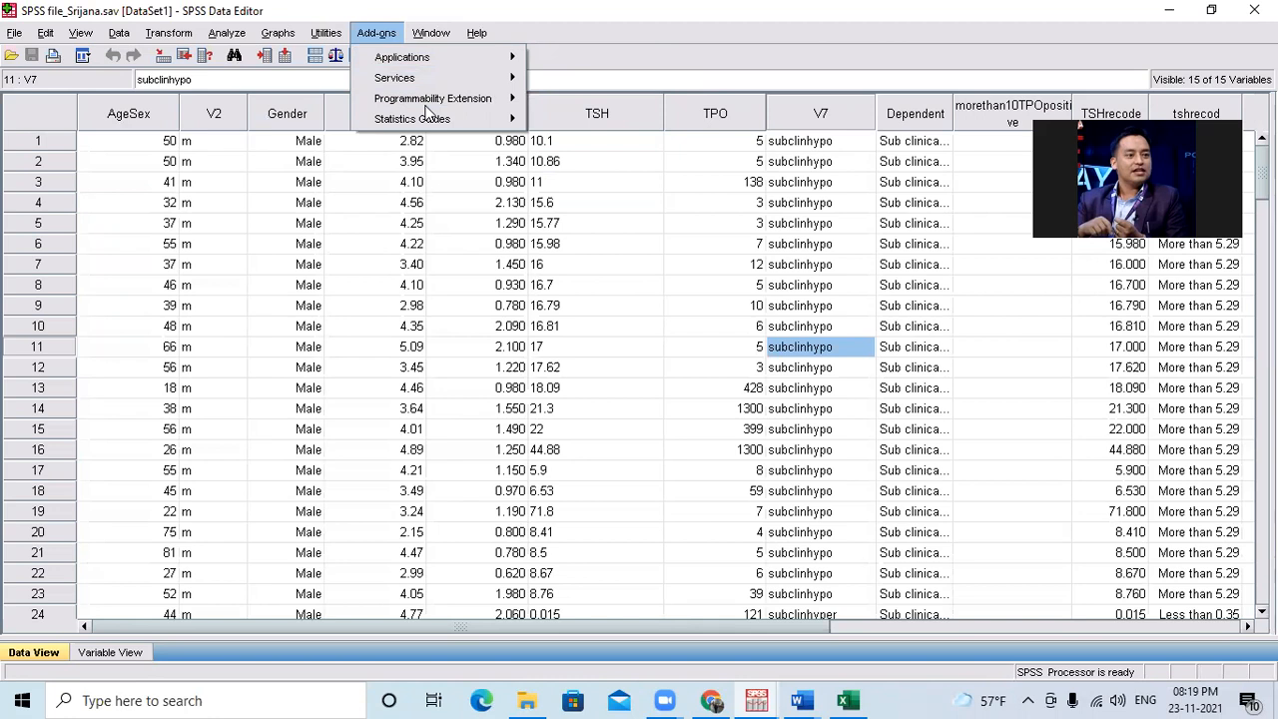
left_click(426, 108)
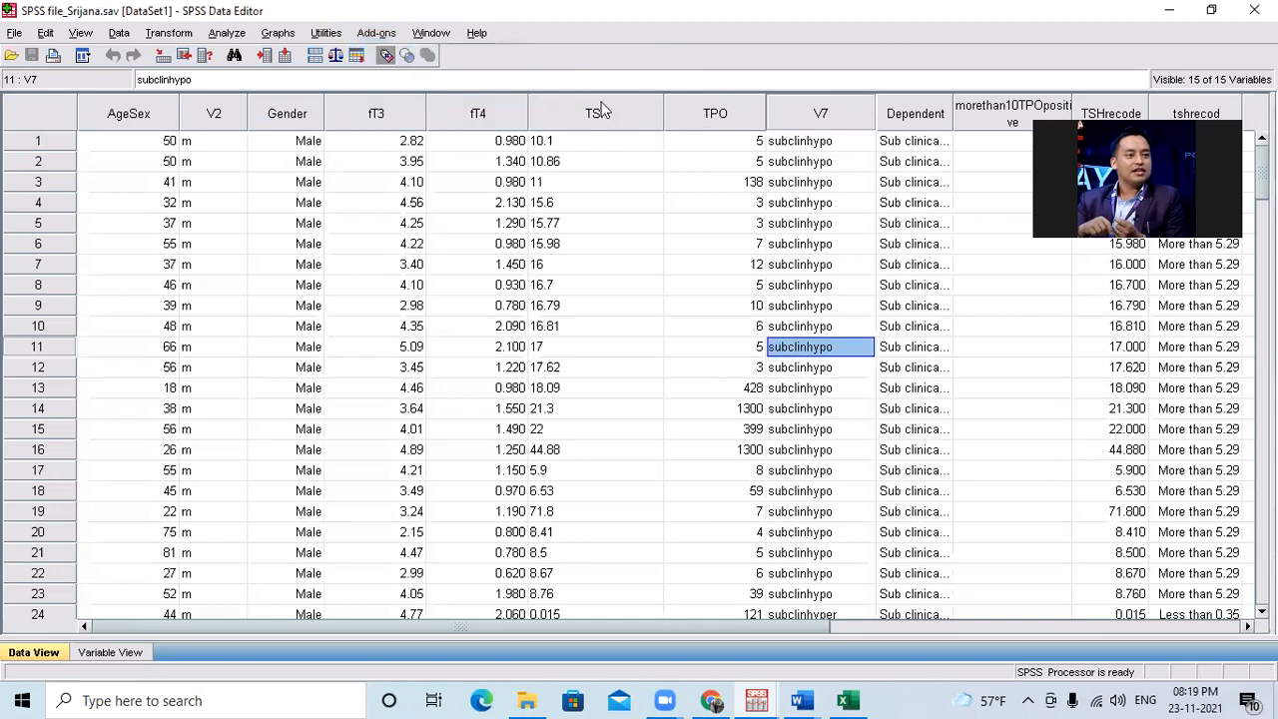
key("alt+w")
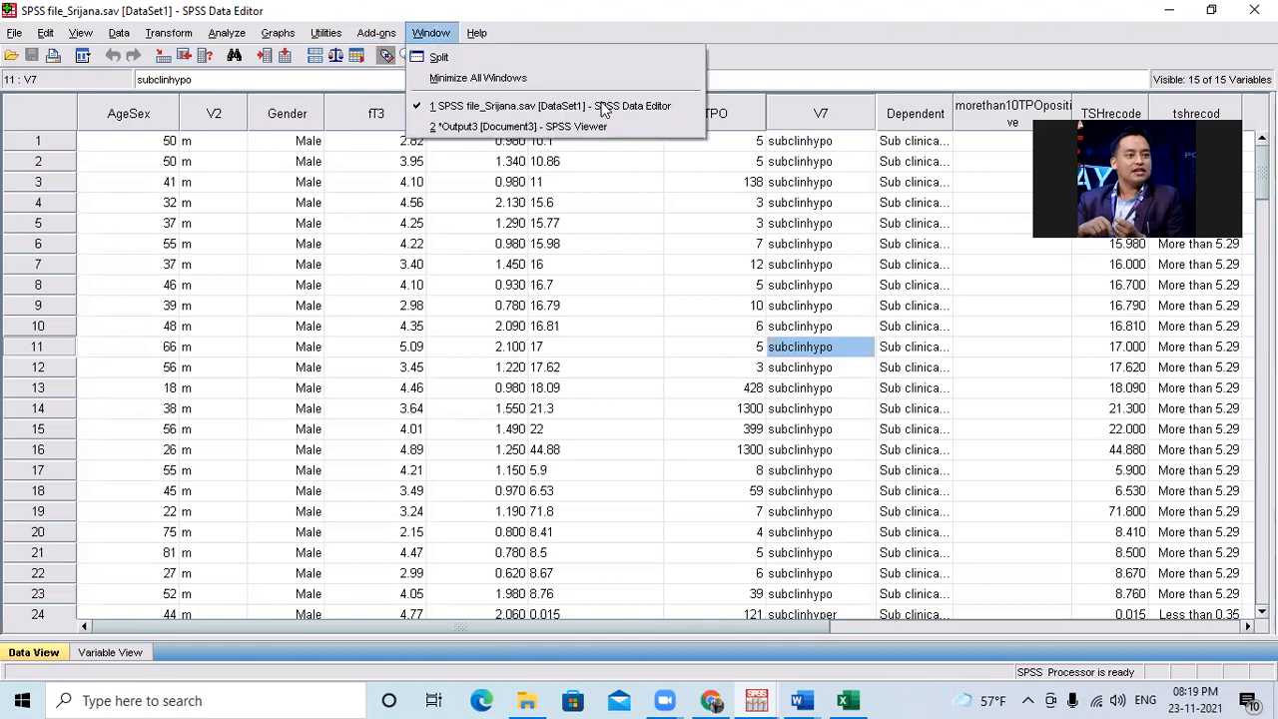
mouse_move(287, 35)
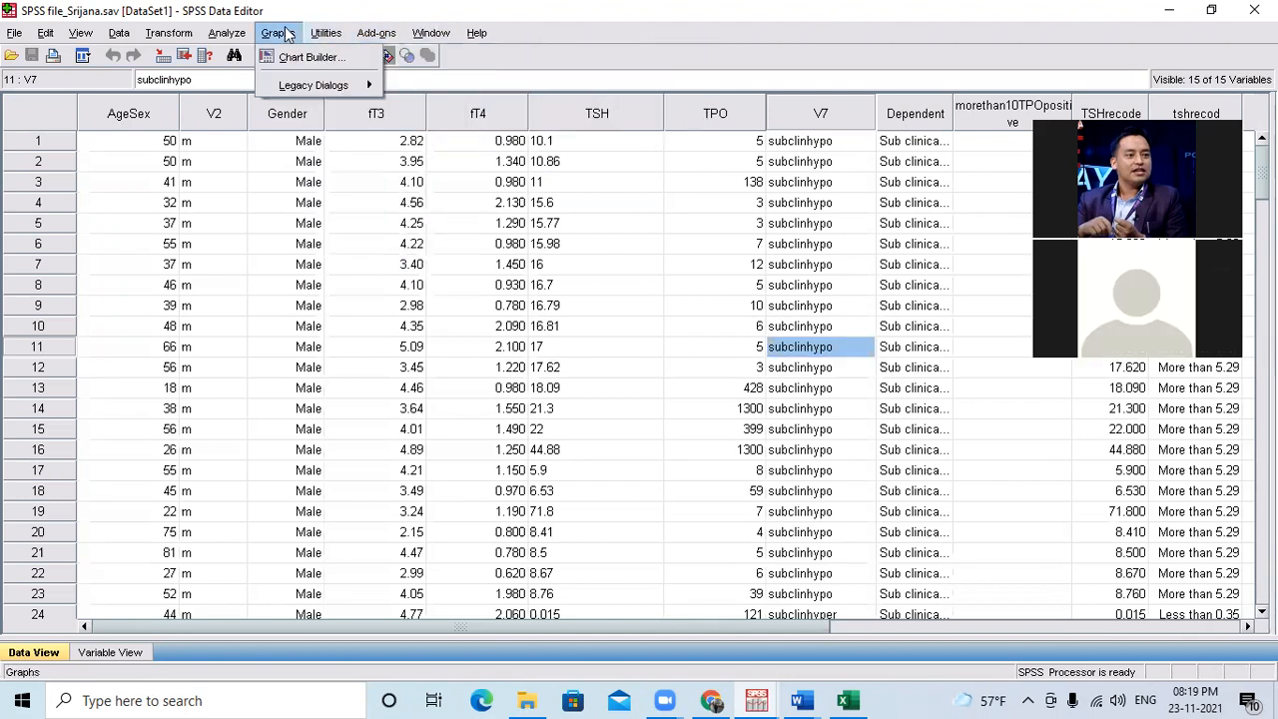
Set the active random number generator to SPSS 12 Compatible with a fixed starting point of 2000.
mouse_move(166, 35)
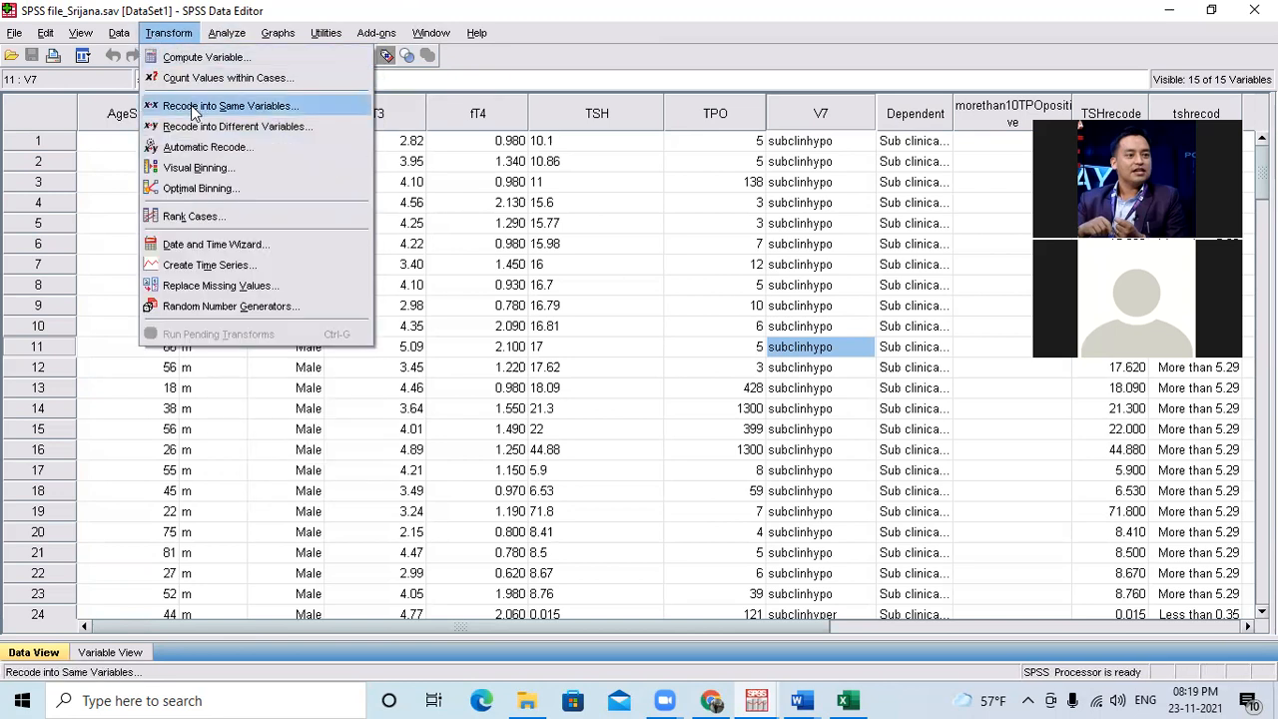
left_click(190, 306)
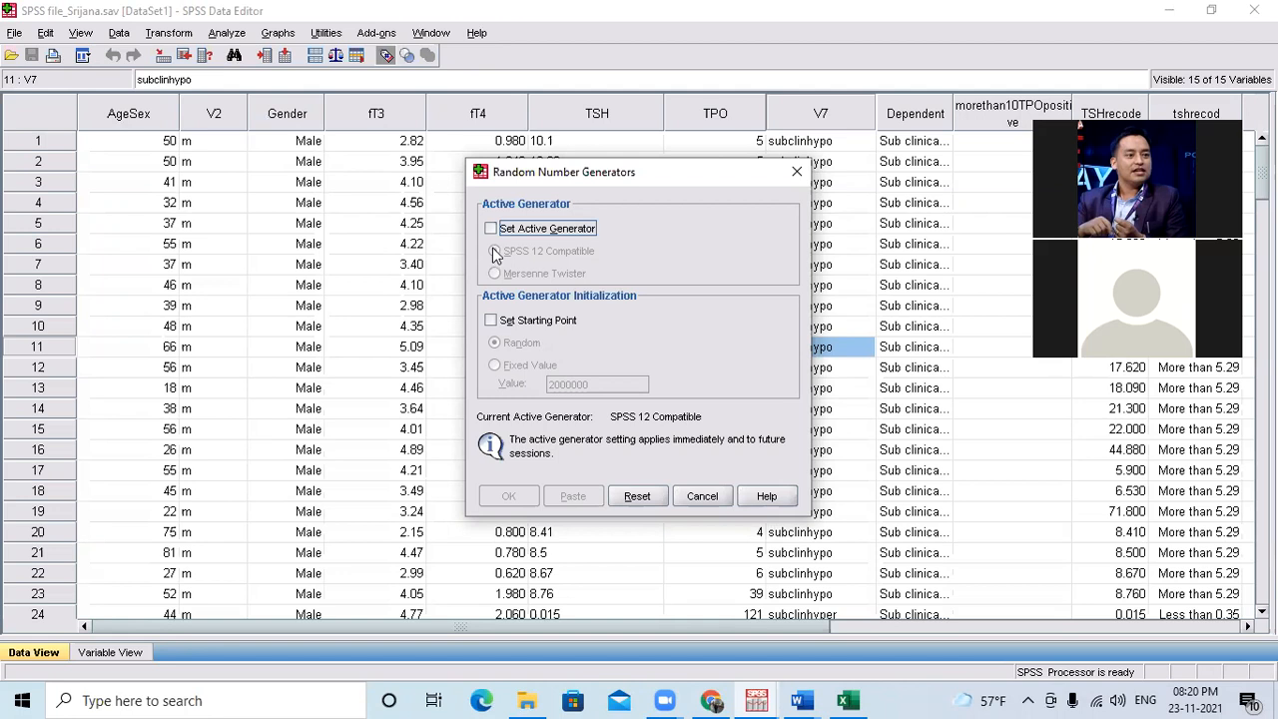
left_click(490, 229)
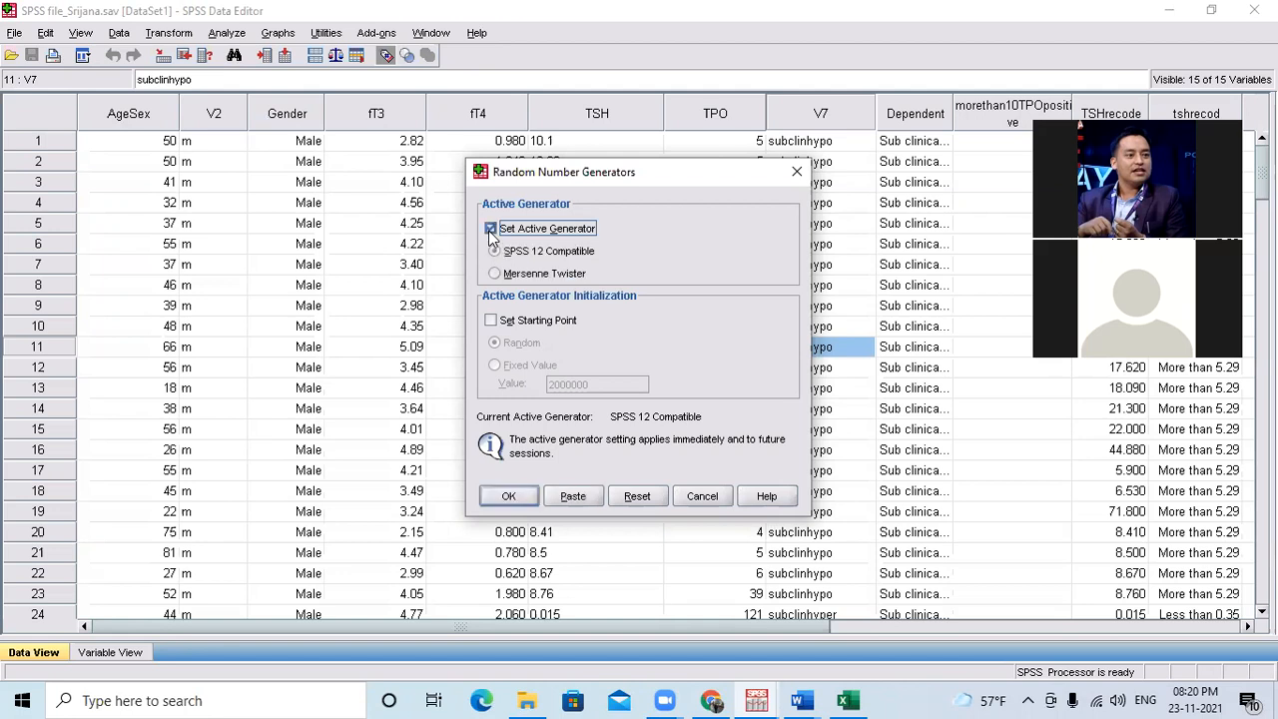
left_click(491, 320)
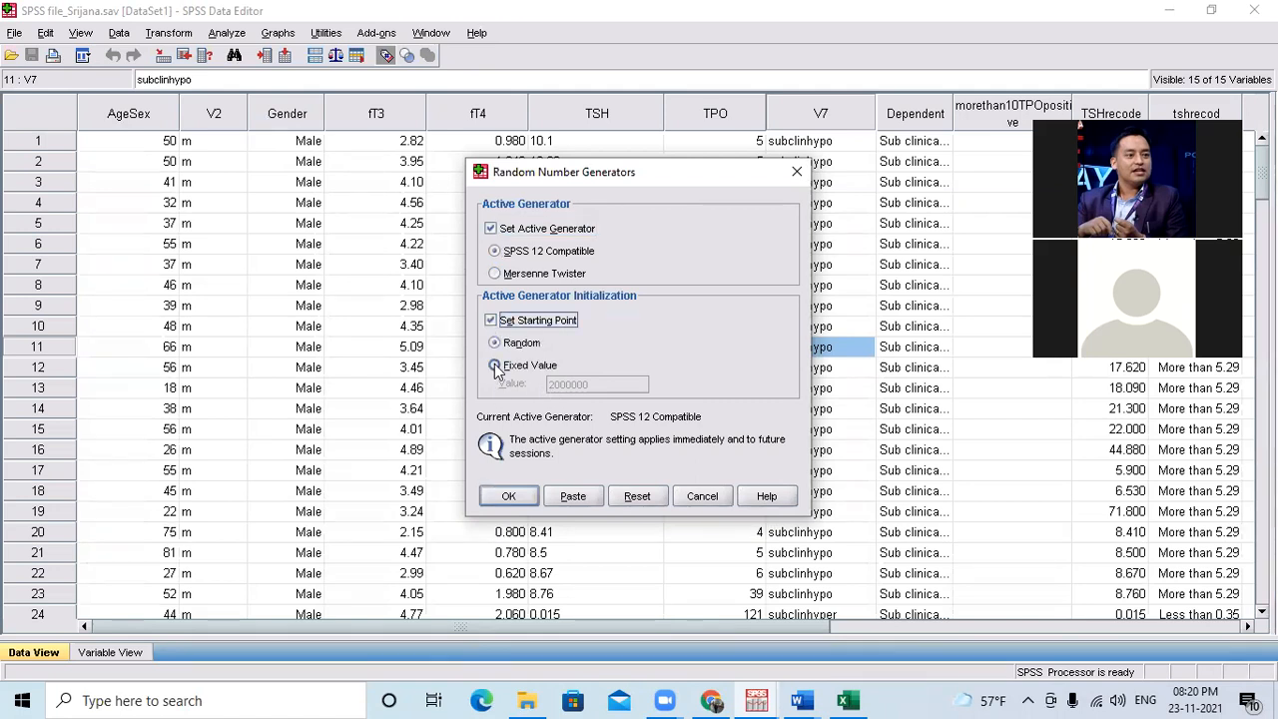
left_click(494, 365)
double_click(597, 384)
key("BackSpace")
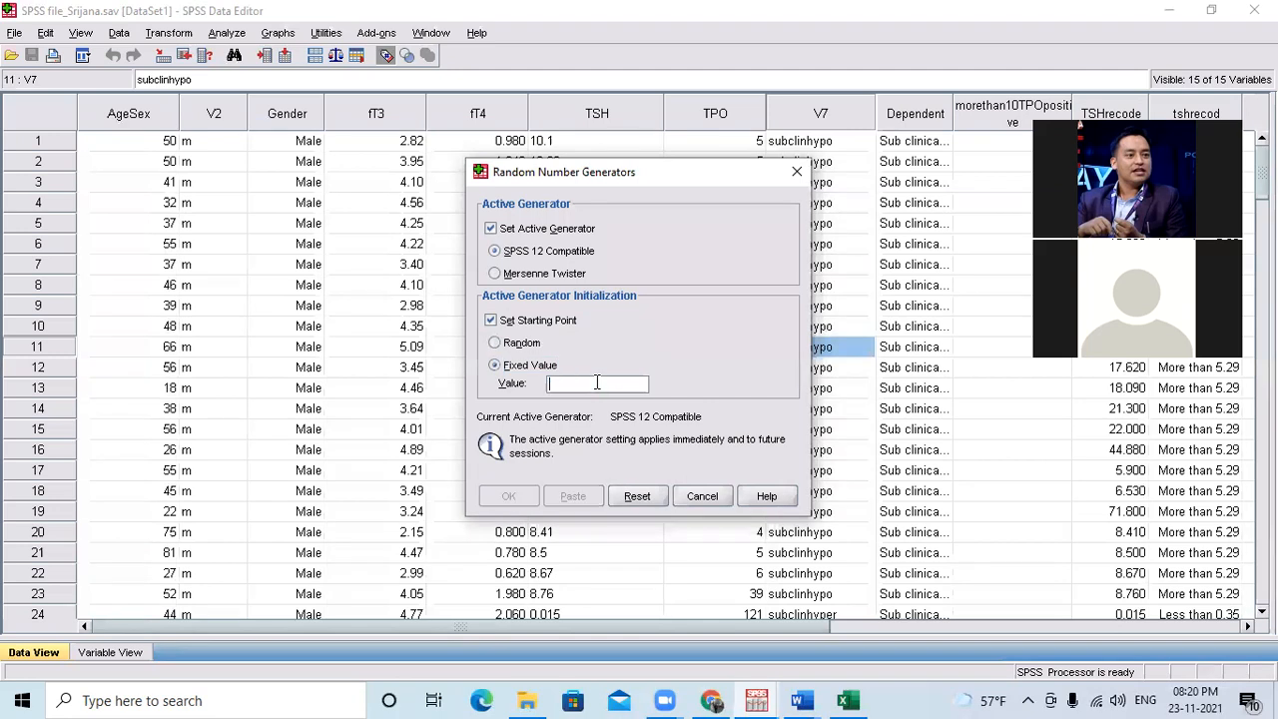
type("20000")
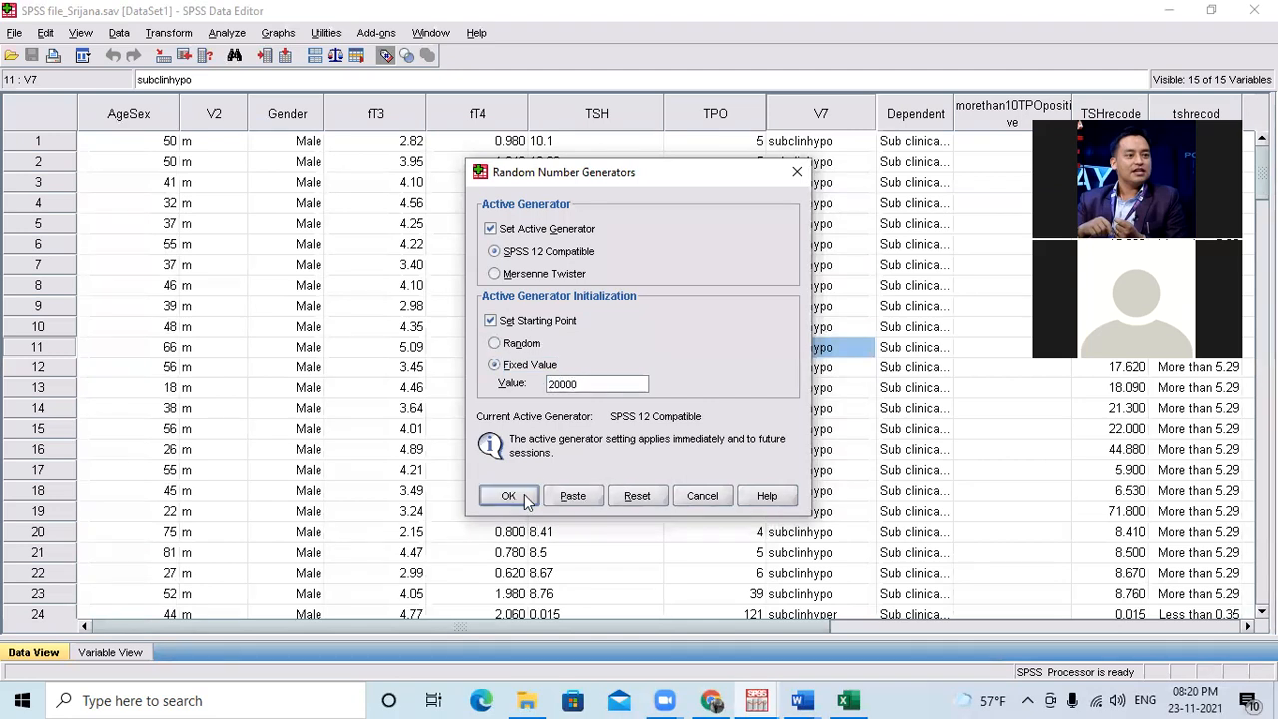
left_click(524, 494)
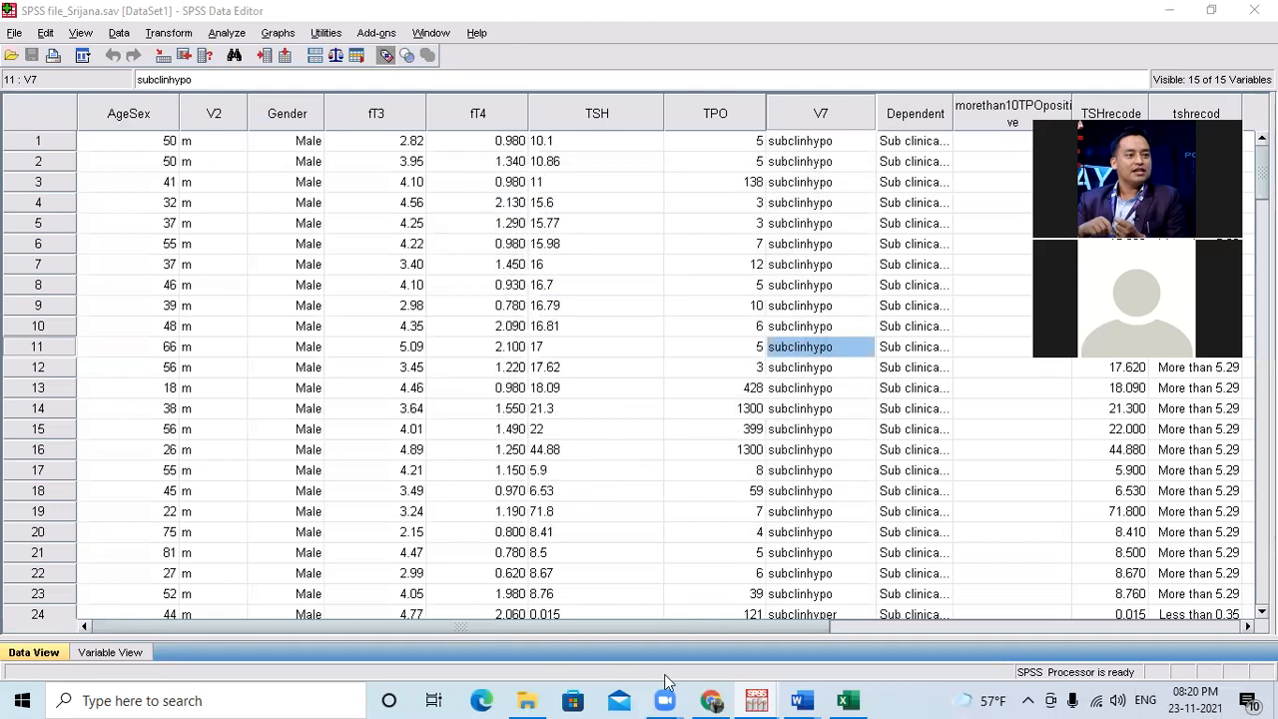
Check the open SPSS windows and review the commands available for data handling and transformation, including Random Number Generators and Weight Cases.
mouse_move(764, 694)
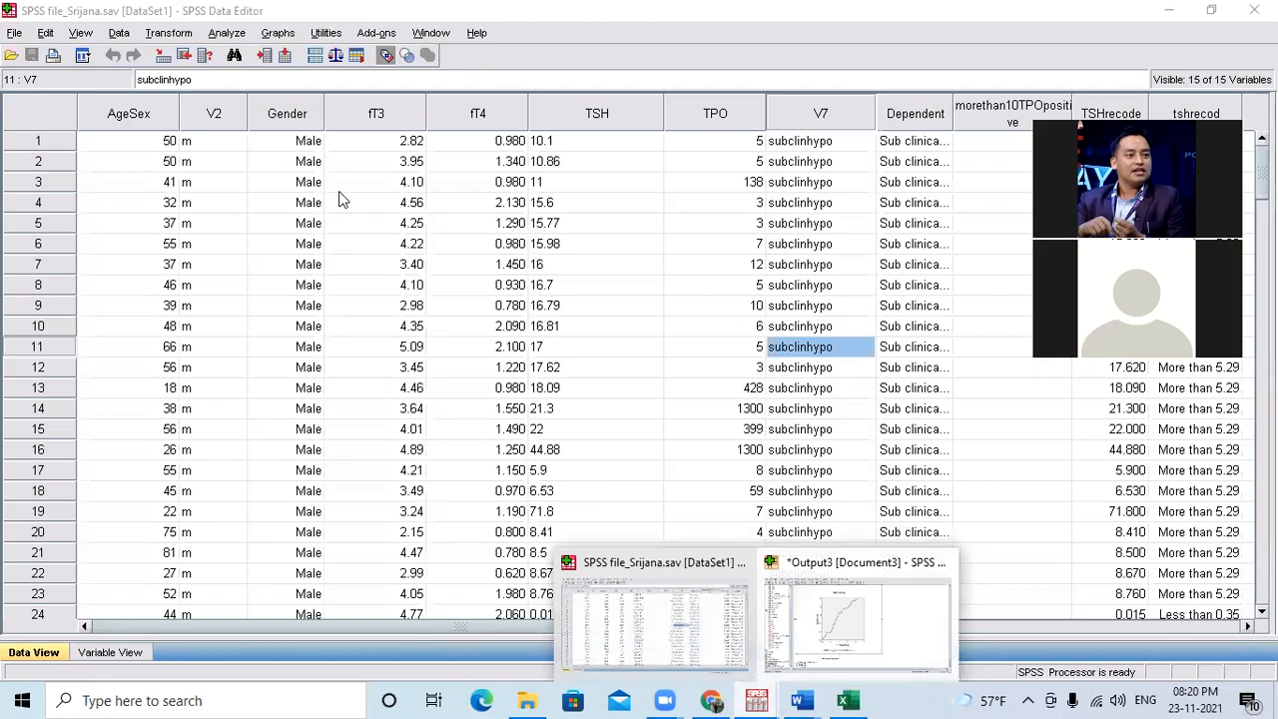
left_click(112, 31)
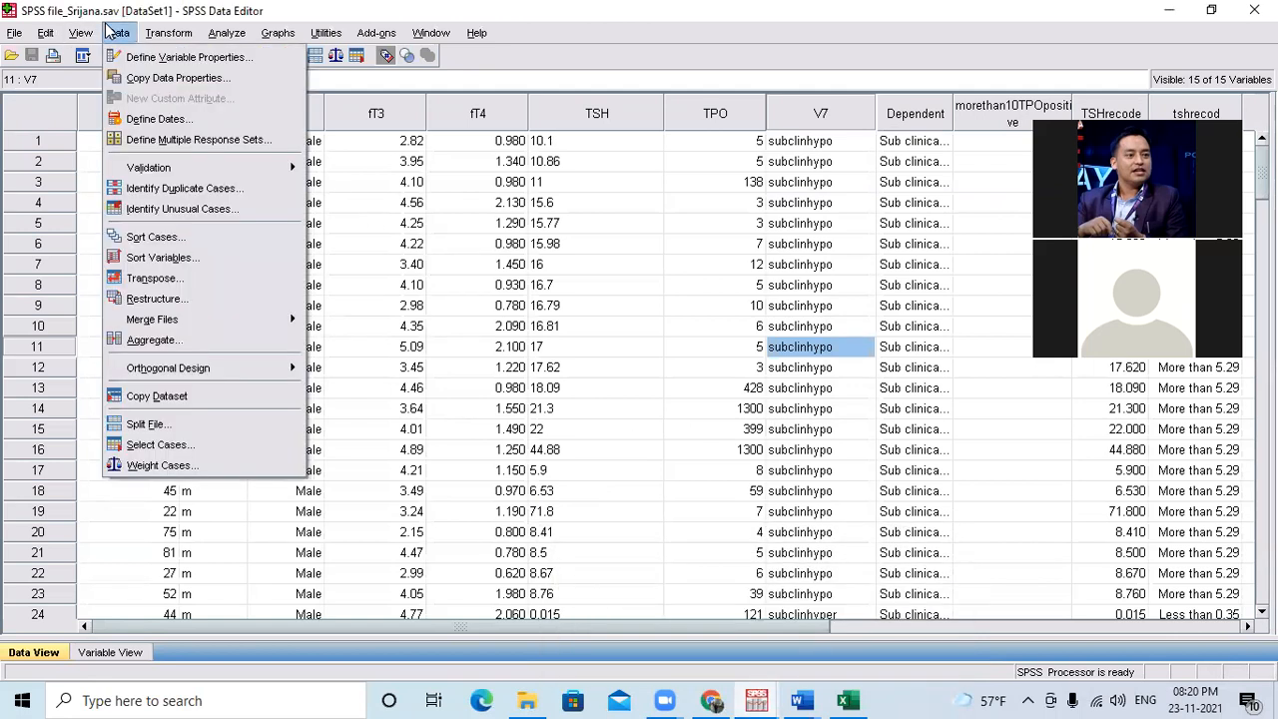
mouse_move(169, 32)
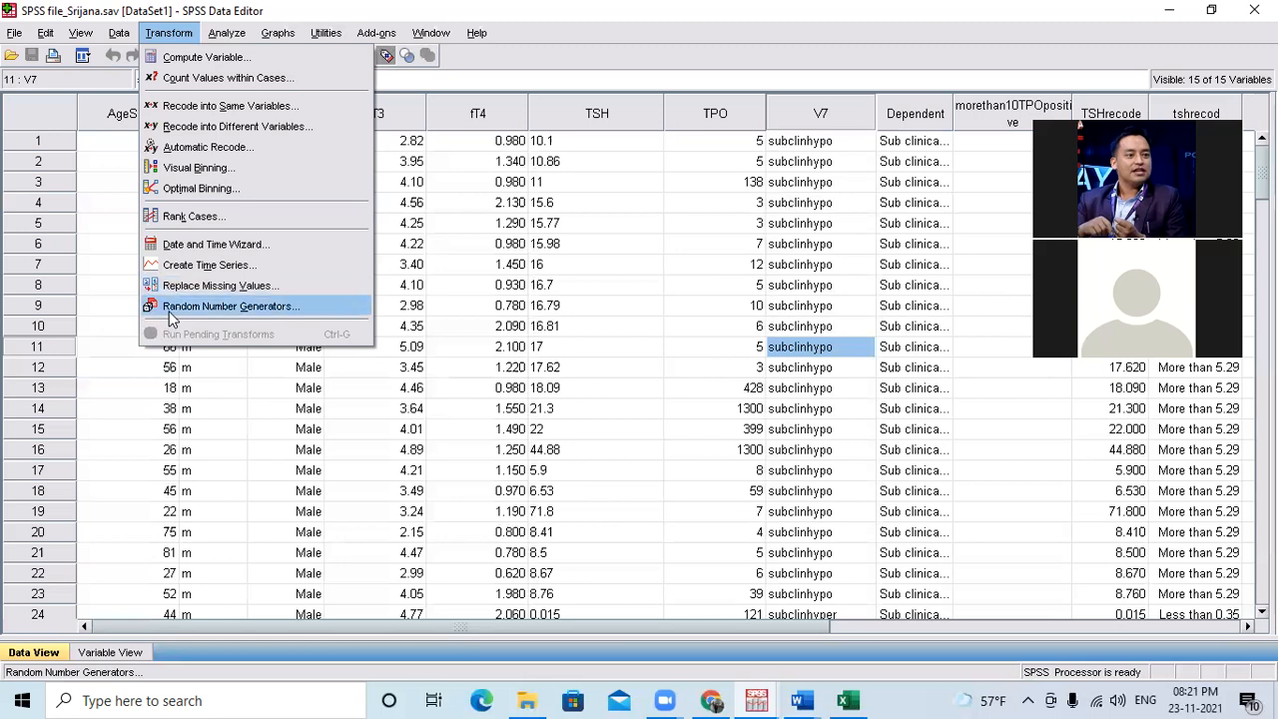
mouse_move(120, 38)
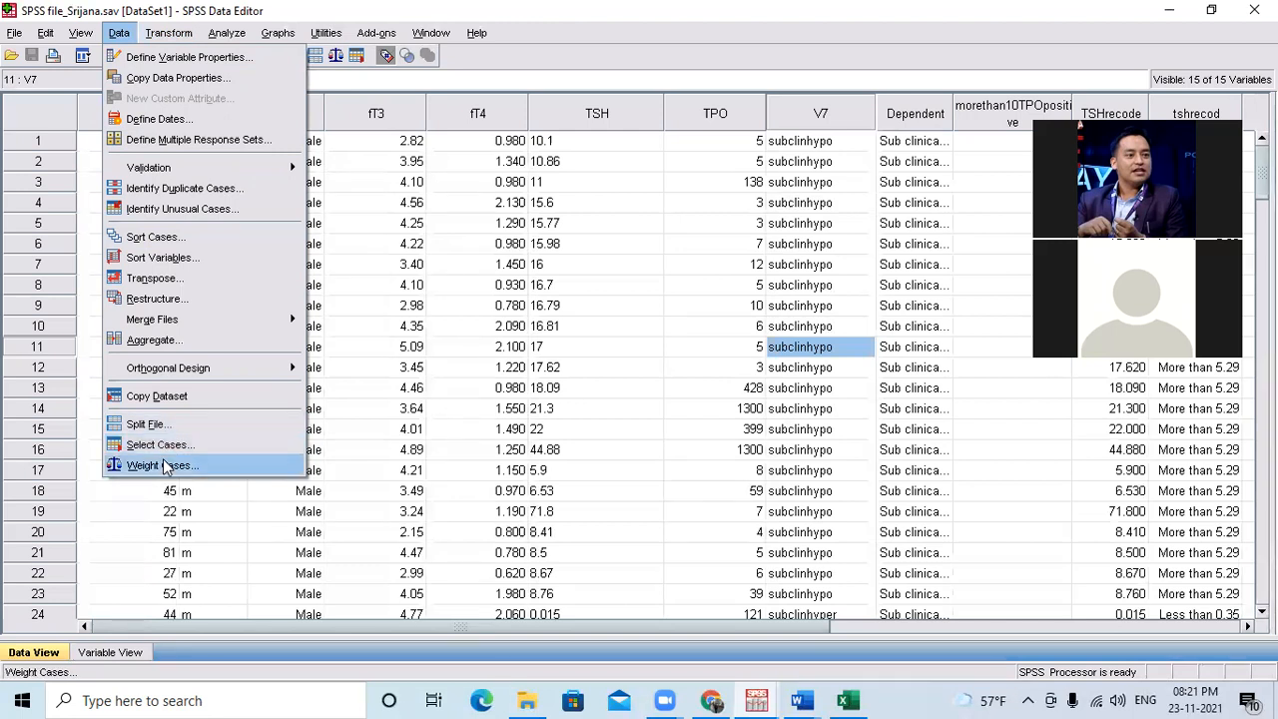
left_click(651, 142)
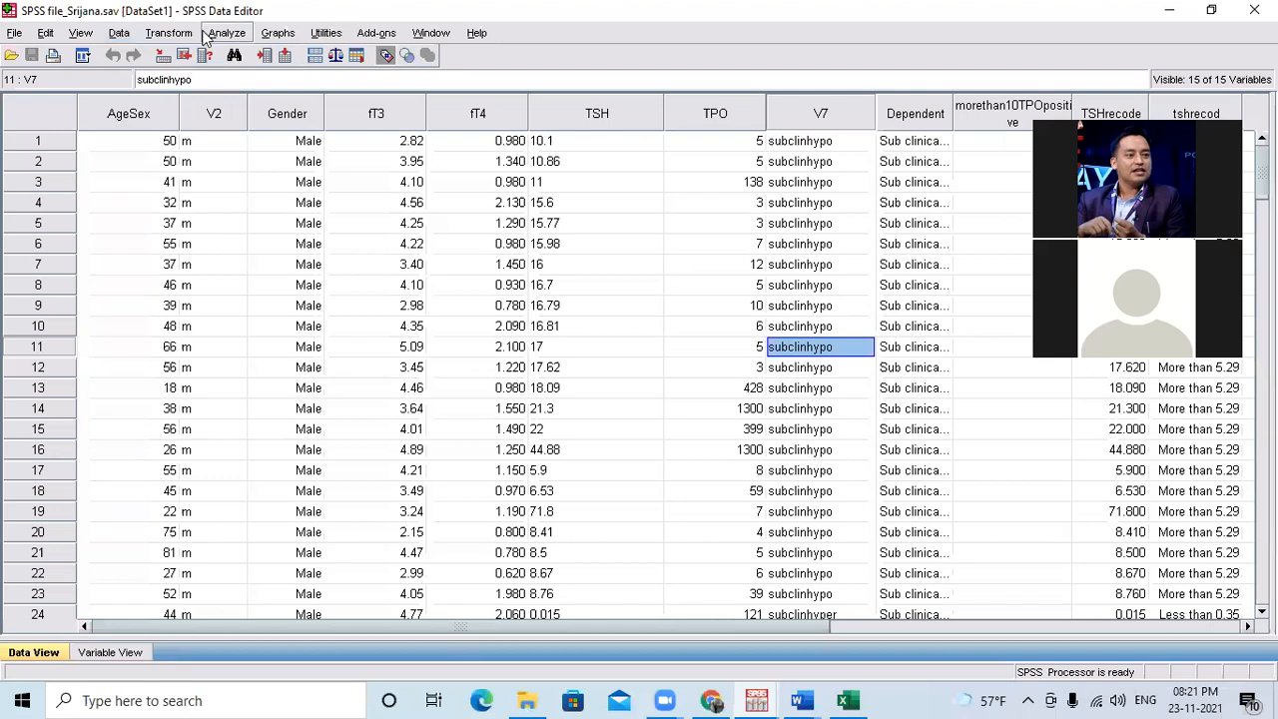
Review the file opening options, the view settings, and the data and transform commands in the Data Editor.
left_click(114, 34)
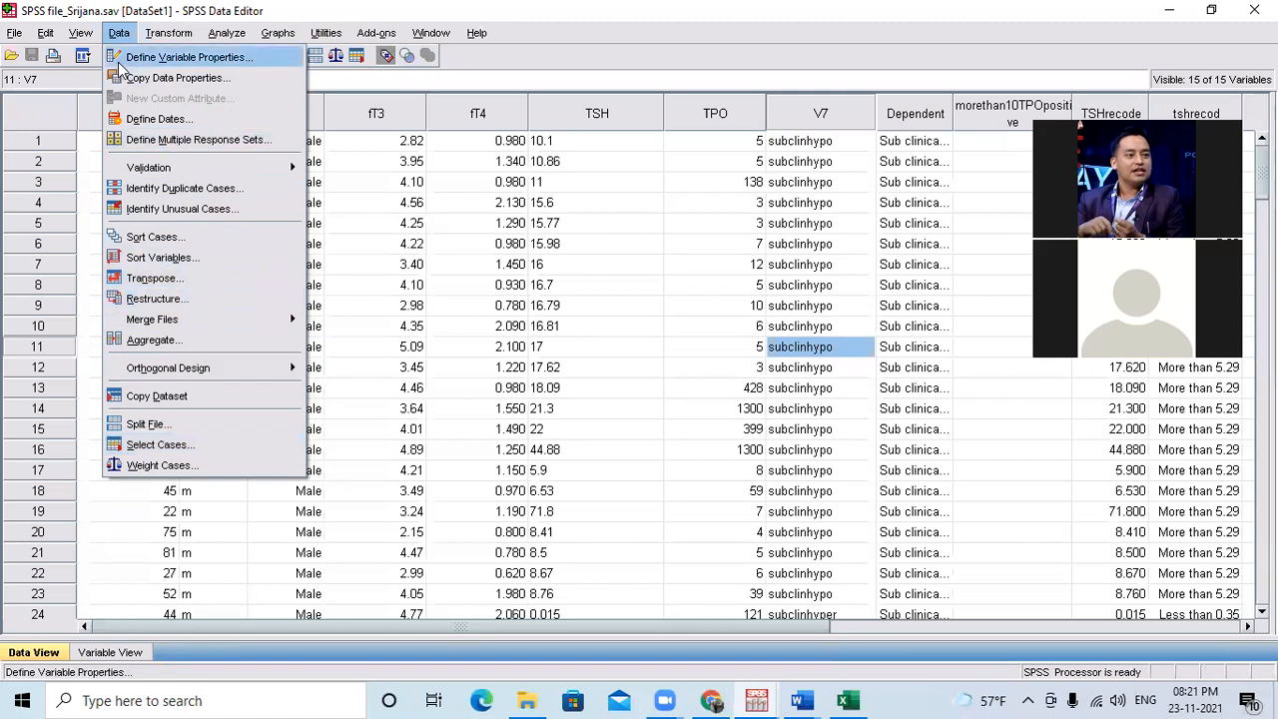
mouse_move(81, 37)
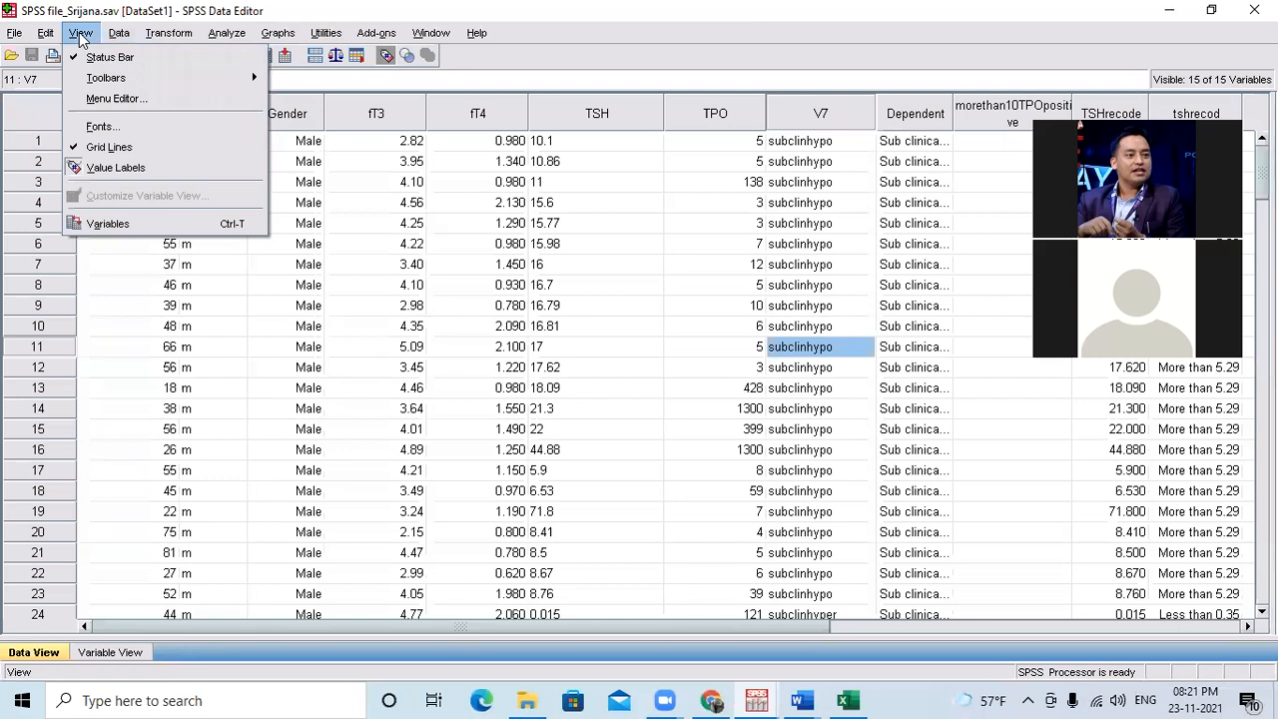
mouse_move(15, 37)
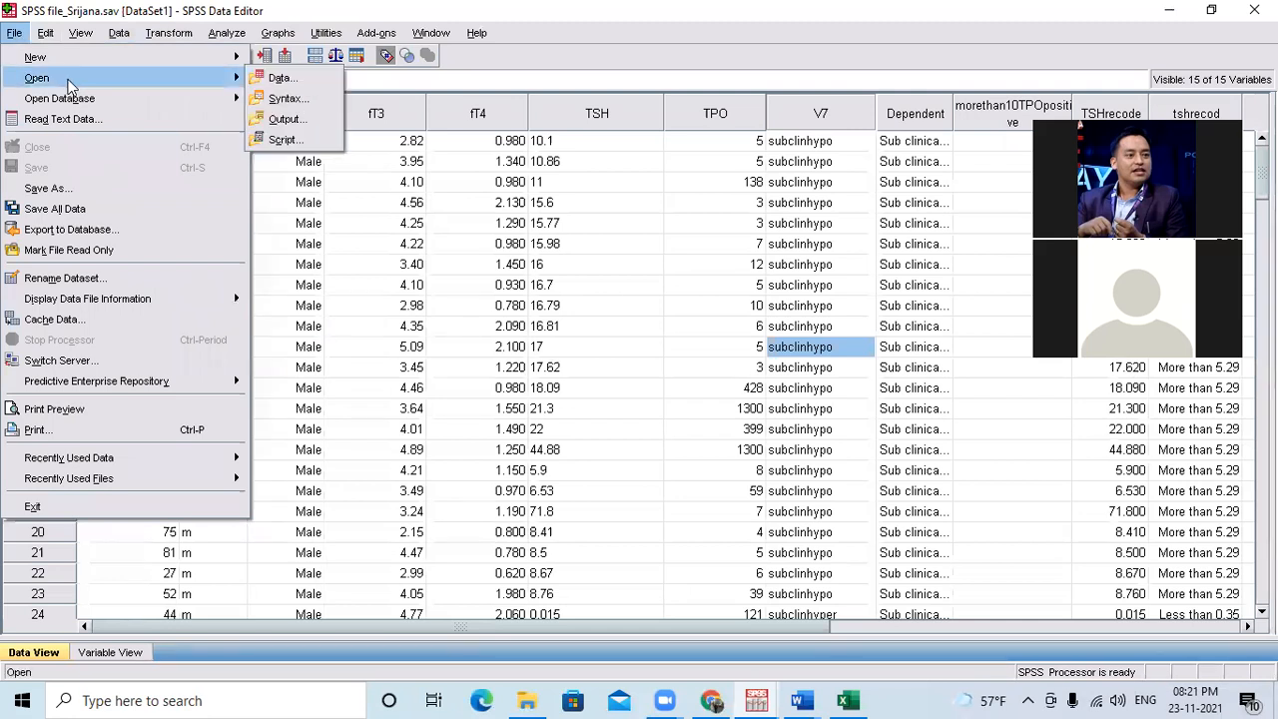
mouse_move(62, 62)
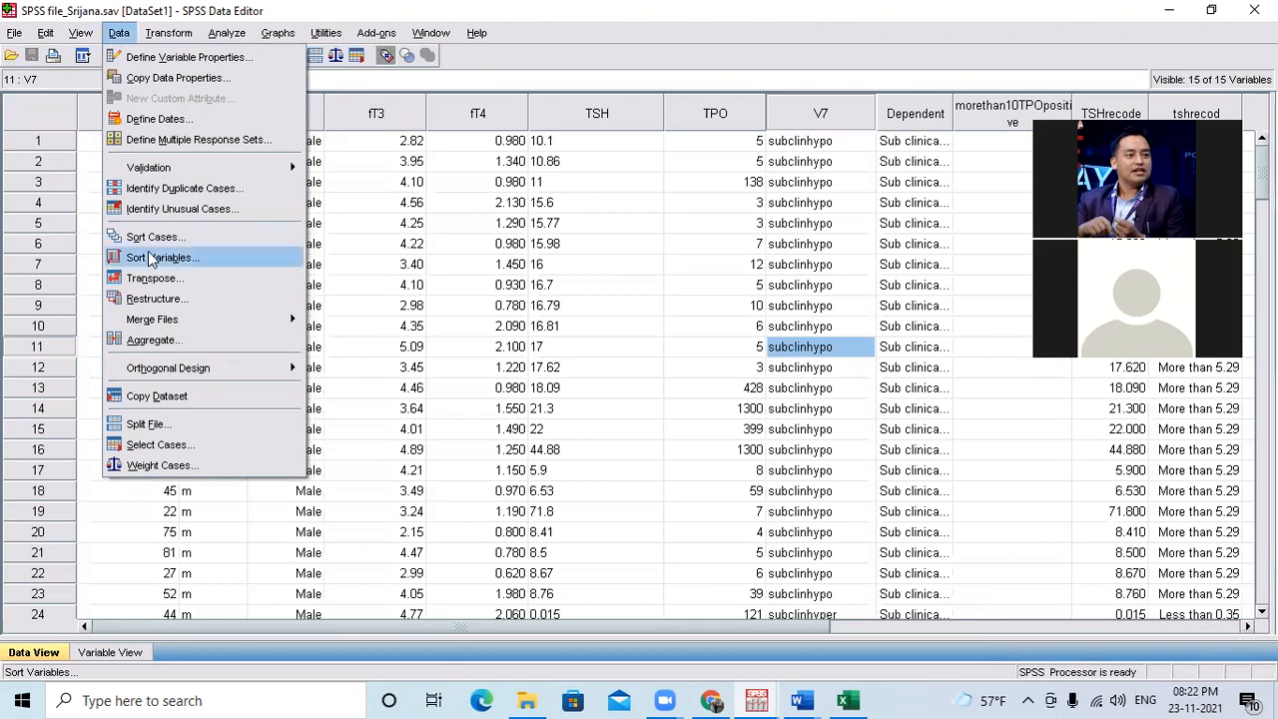
mouse_move(190, 317)
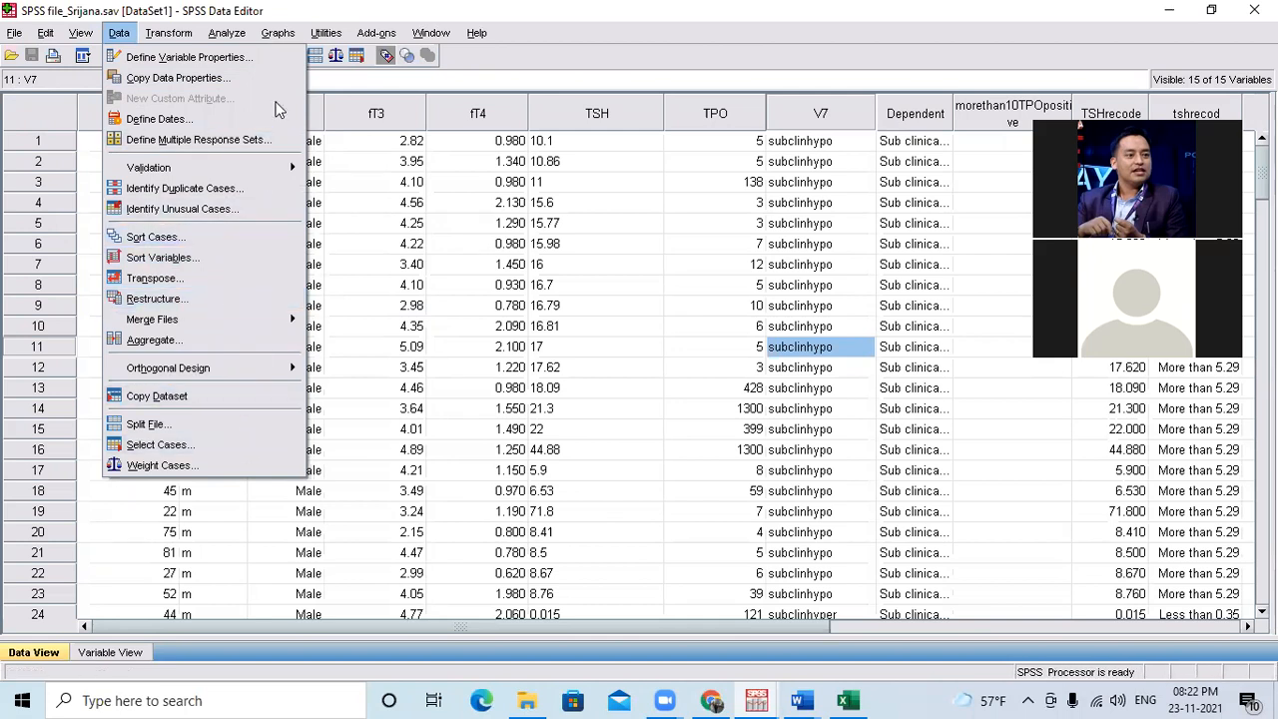
mouse_move(168, 33)
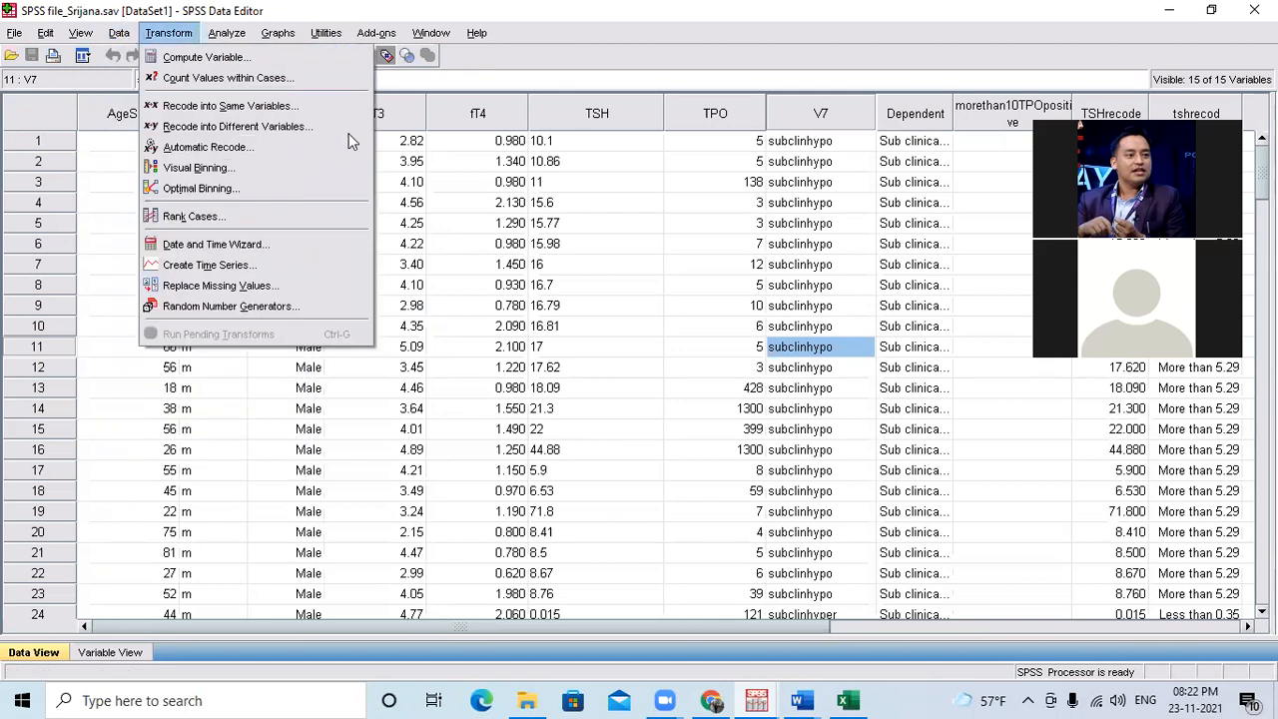
left_click(437, 165)
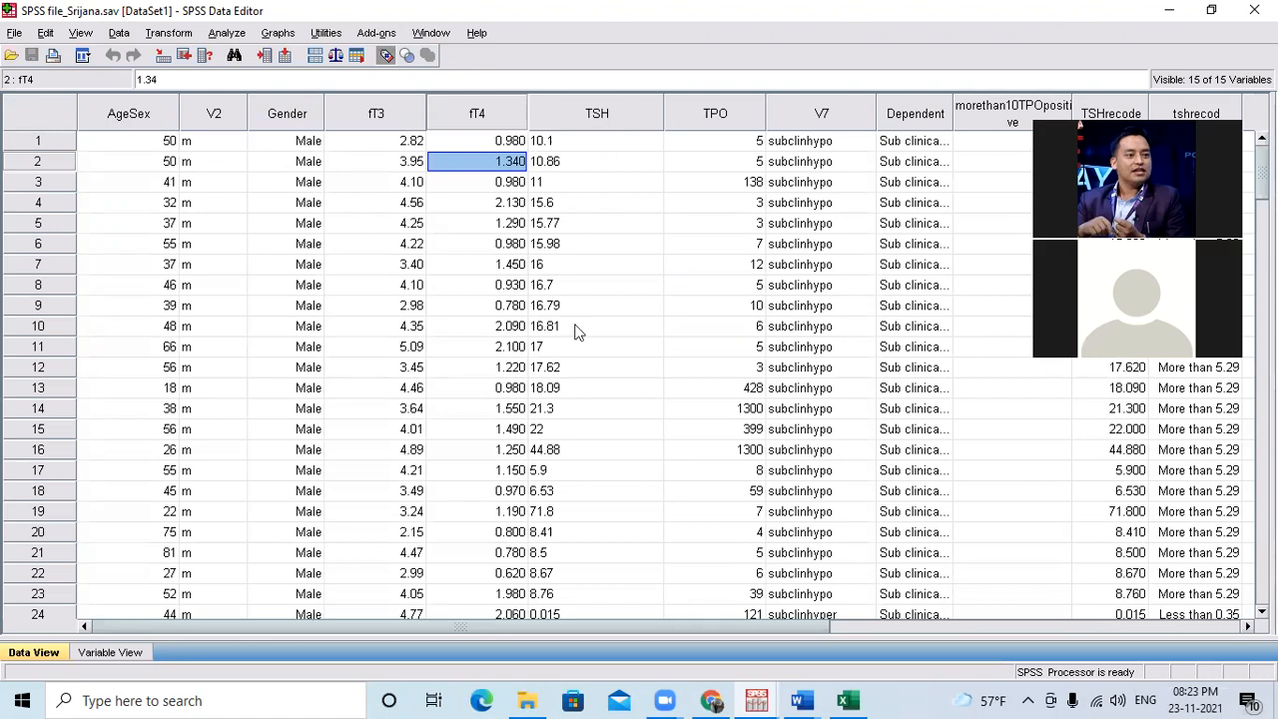
Switch to File Explorer, open the Choice of statistical tests presentation from SPSS_Training, and try to enable editing, cancelling the password request.
left_click(527, 700)
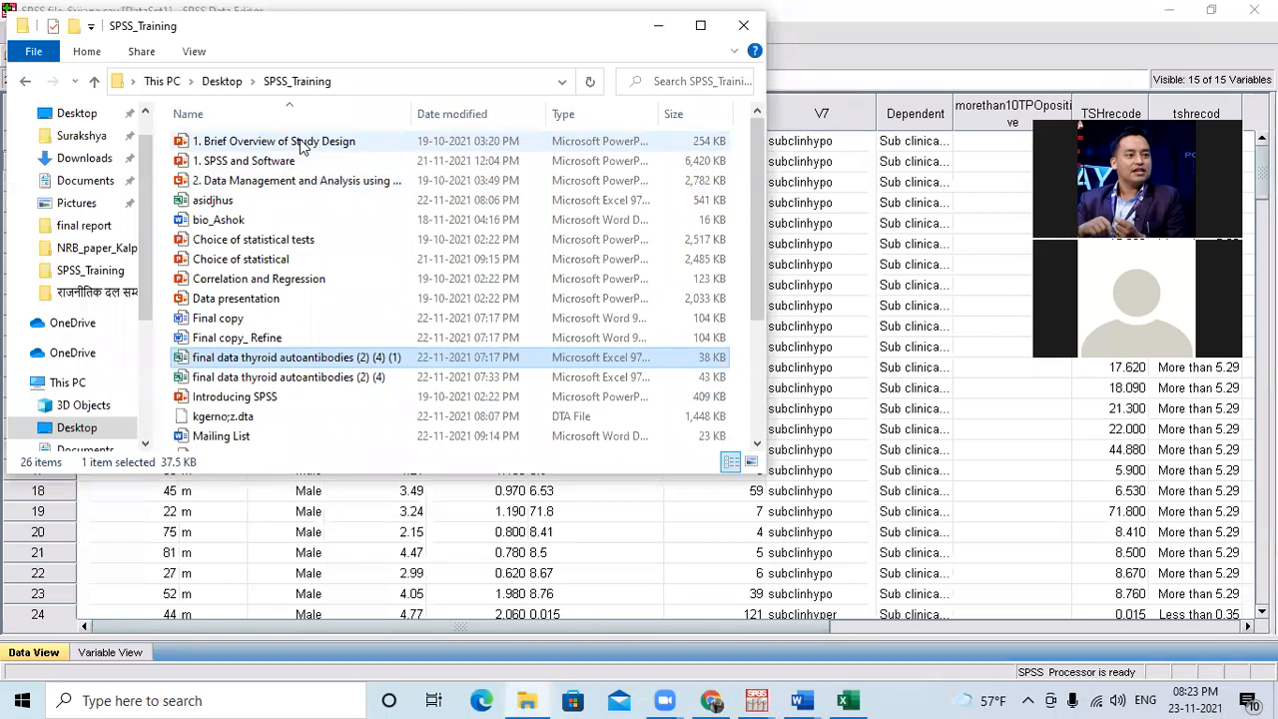
left_click(297, 246)
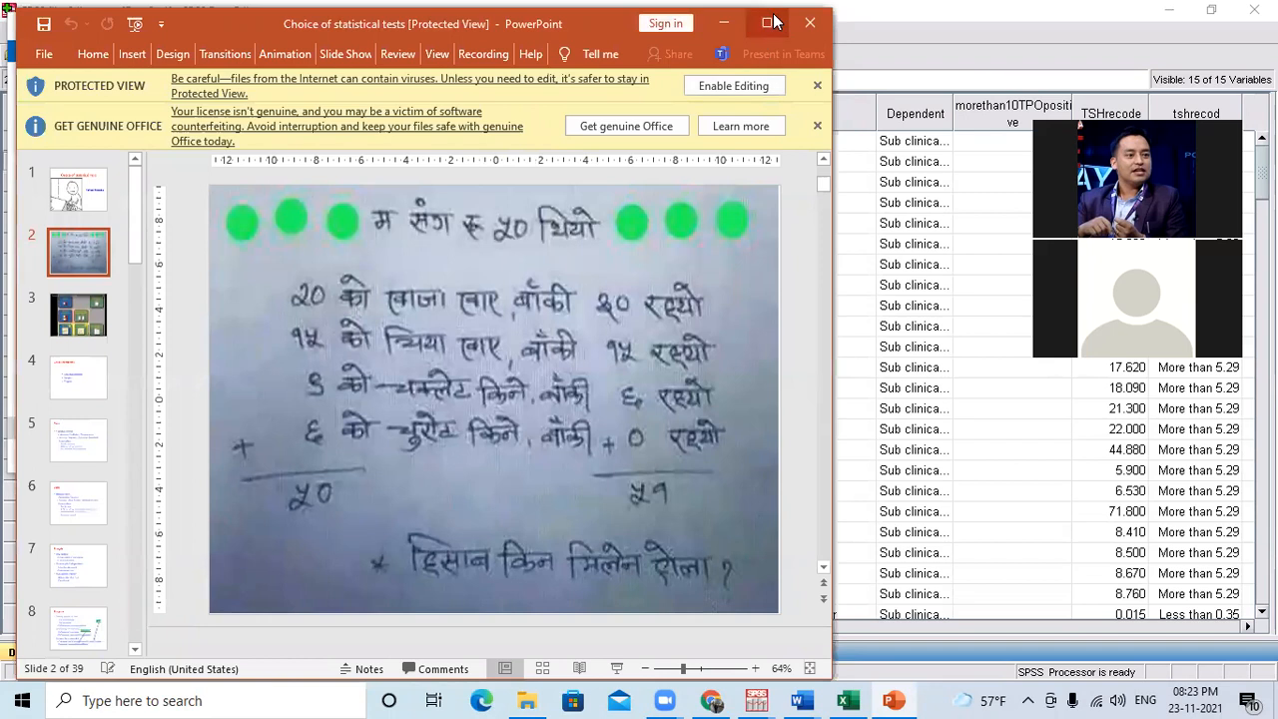
left_click(736, 87)
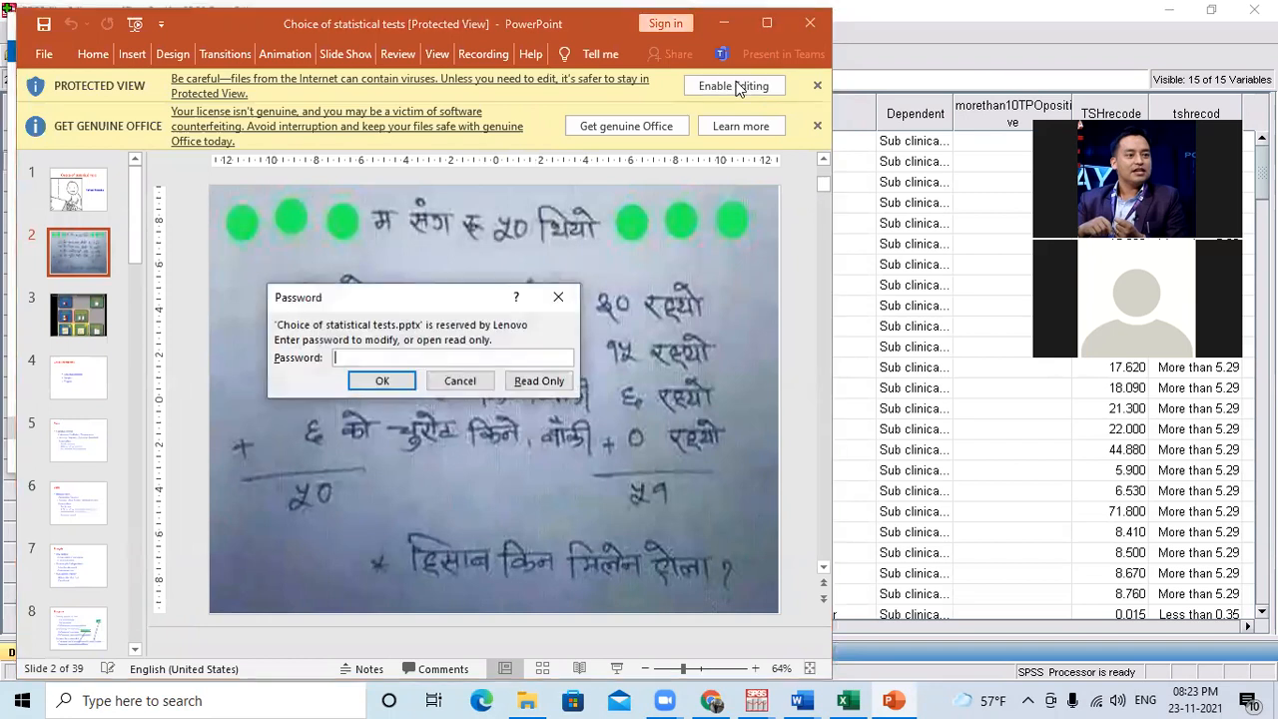
left_click(473, 383)
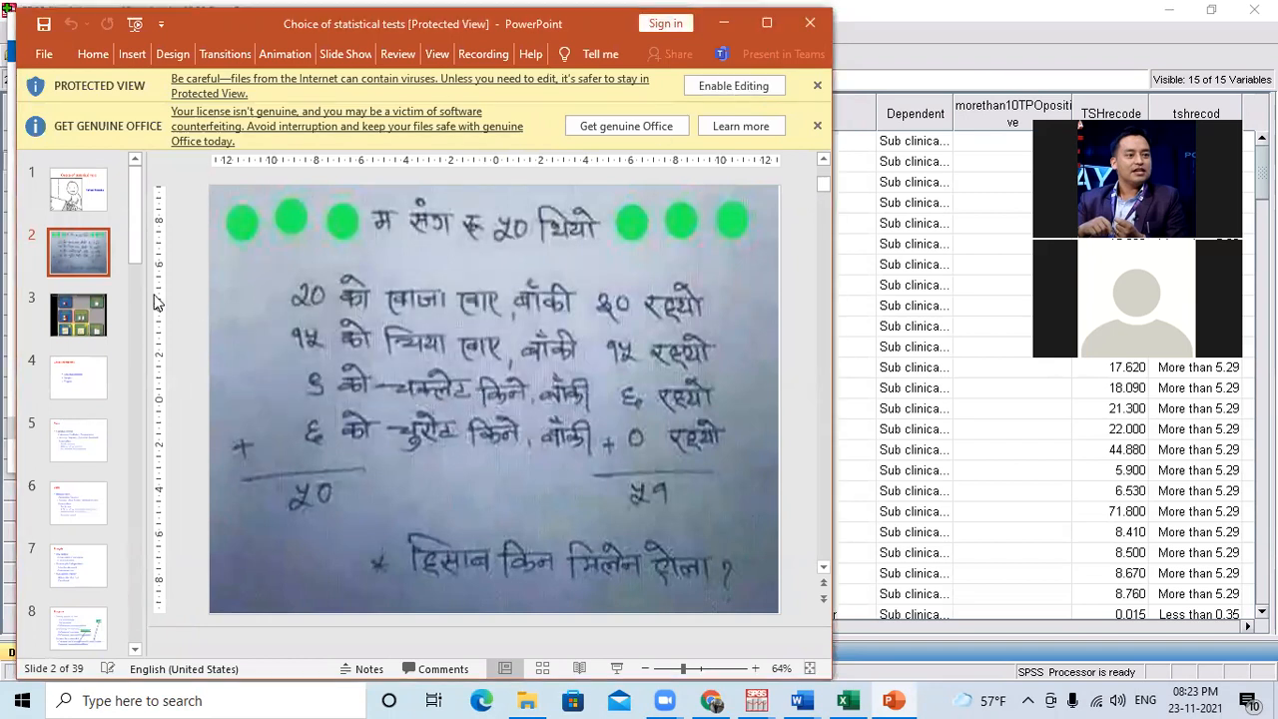
Look through the presentation's slides on choosing a statistical test, up to the two-group comparison chart, and close the presentation.
key("Page_Down")
key("Page_Down")
key("Page_Down")
key("Page_Down")
key("Page_Down")
key("Page_Down")
key("Page_Down")
key("Page_Down")
key("Page_Down")
key("Page_Down")
key("Page_Down")
key("Page_Down")
key("Page_Down")
key("Page_Down")
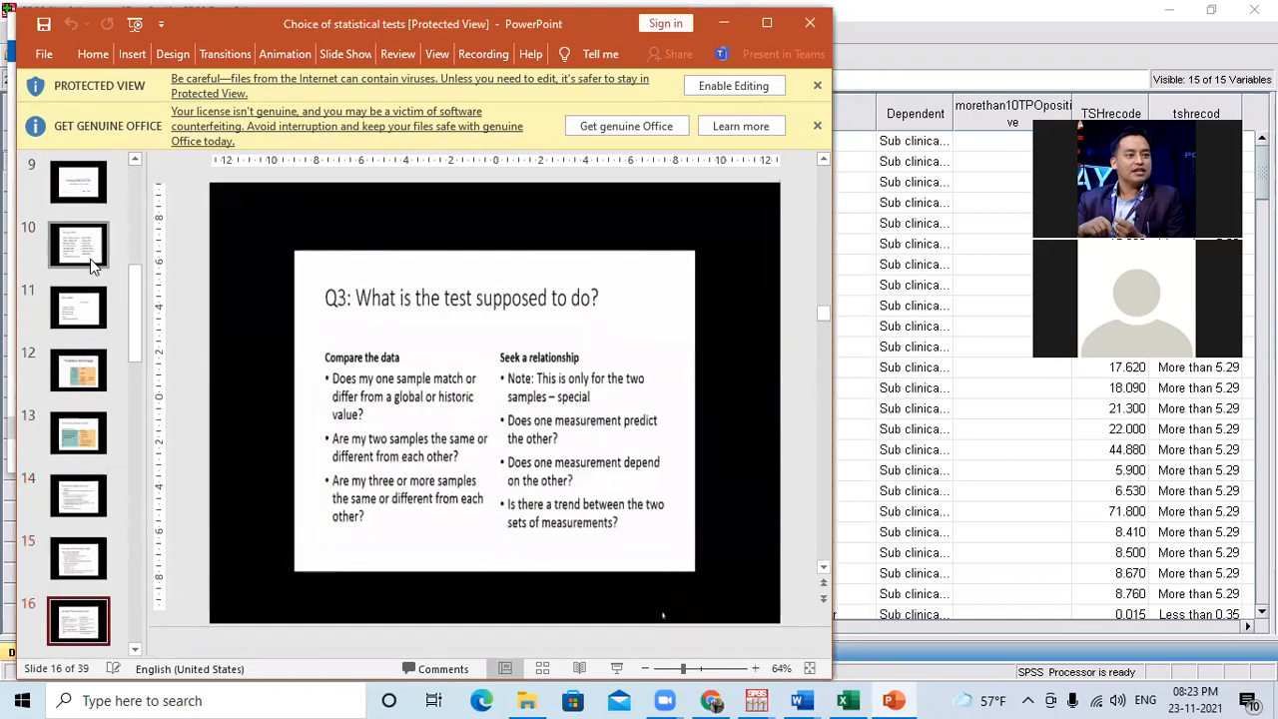
key("Page_Down")
key("Page_Down")
key("Page_Down")
key("Page_Down")
key("Page_Down")
key("Page_Down")
key("Page_Down")
key("Page_Down")
key("Page_Down")
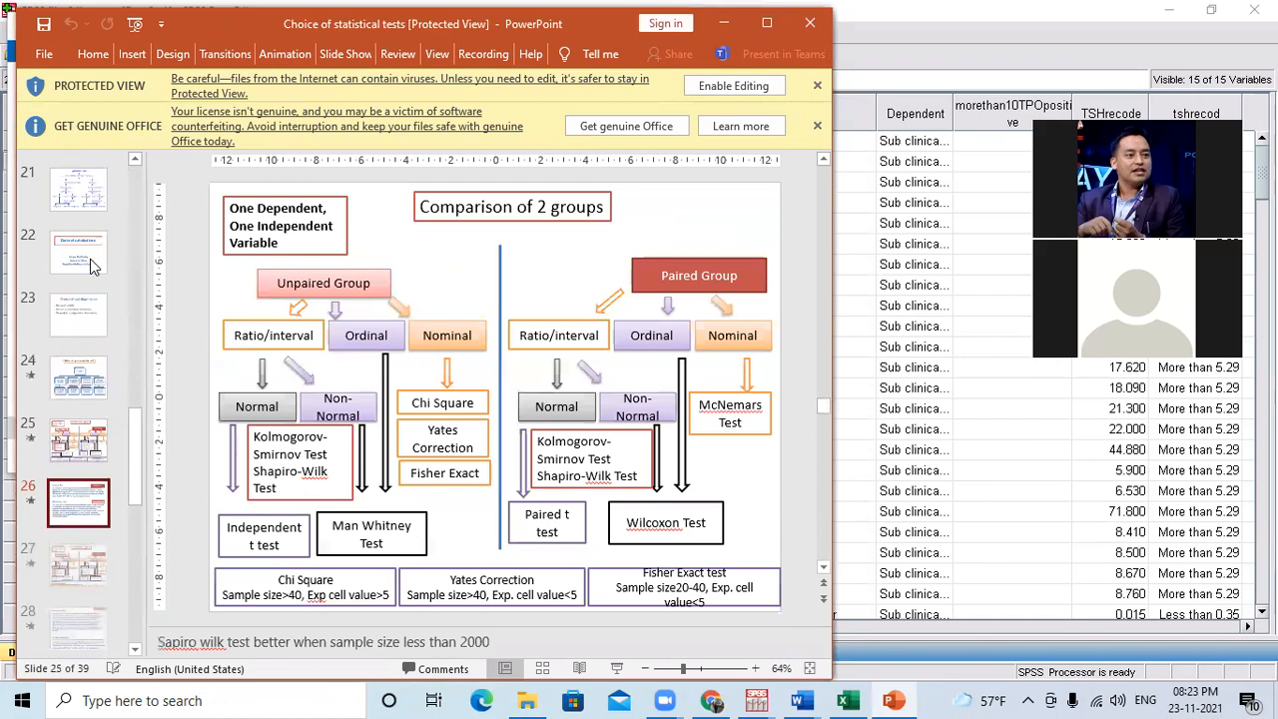
key("Page_Up")
key("Page_Up")
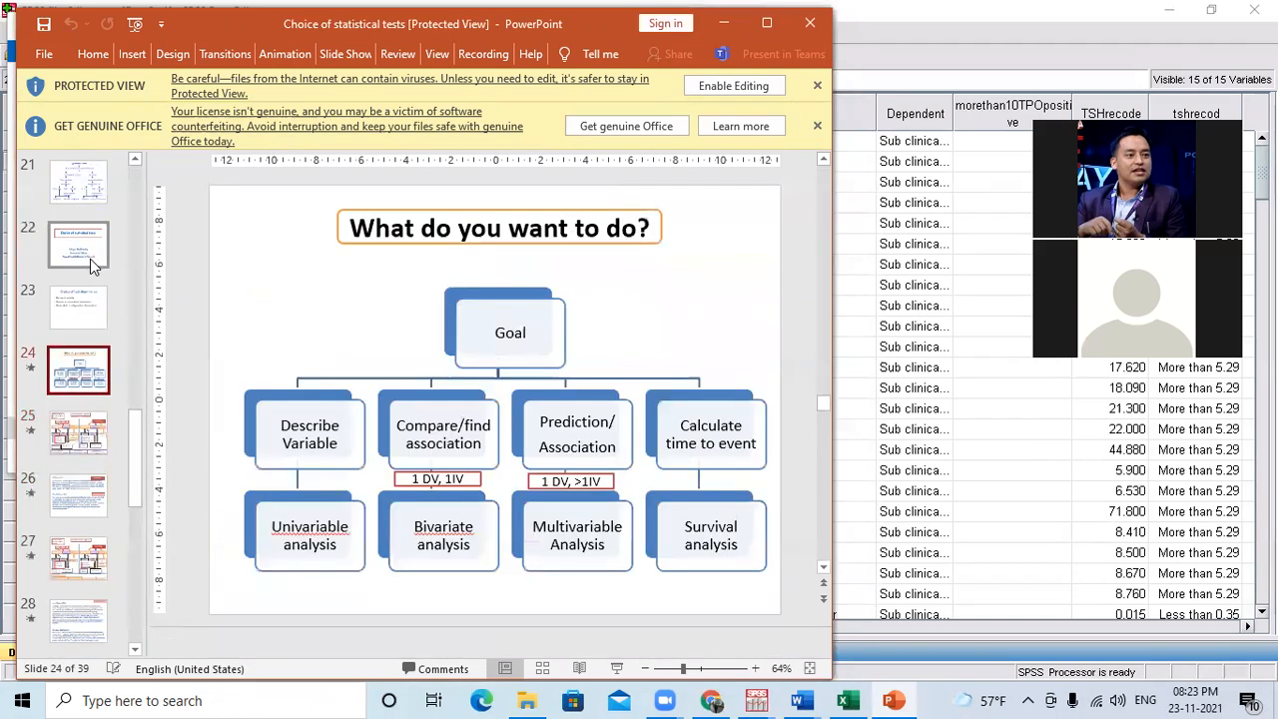
left_click(799, 20)
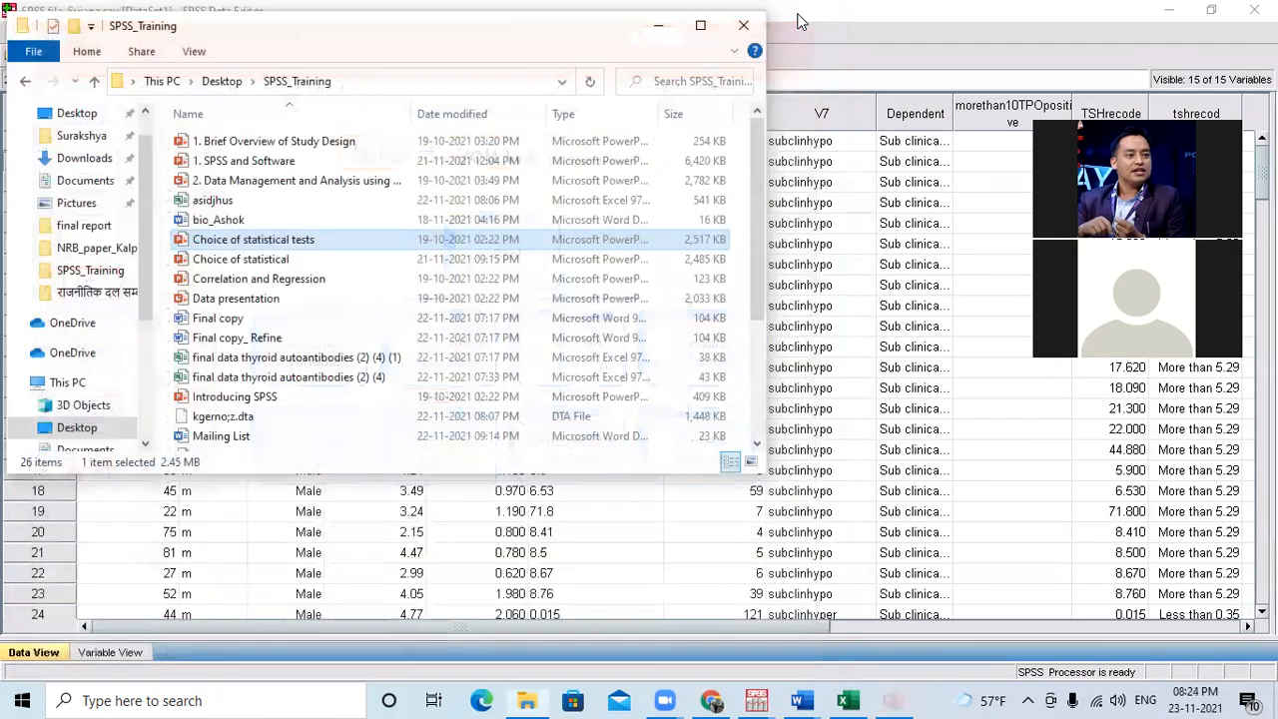
left_click(255, 267)
double_click(254, 261)
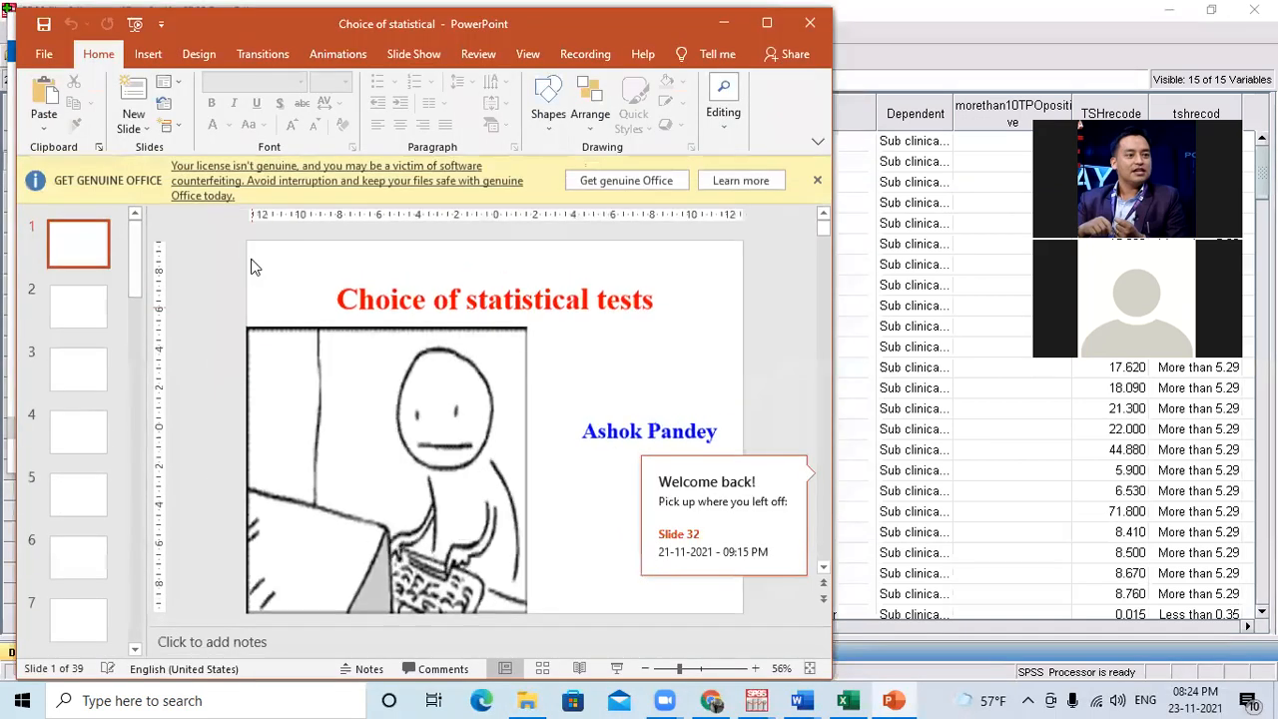
left_click(809, 24)
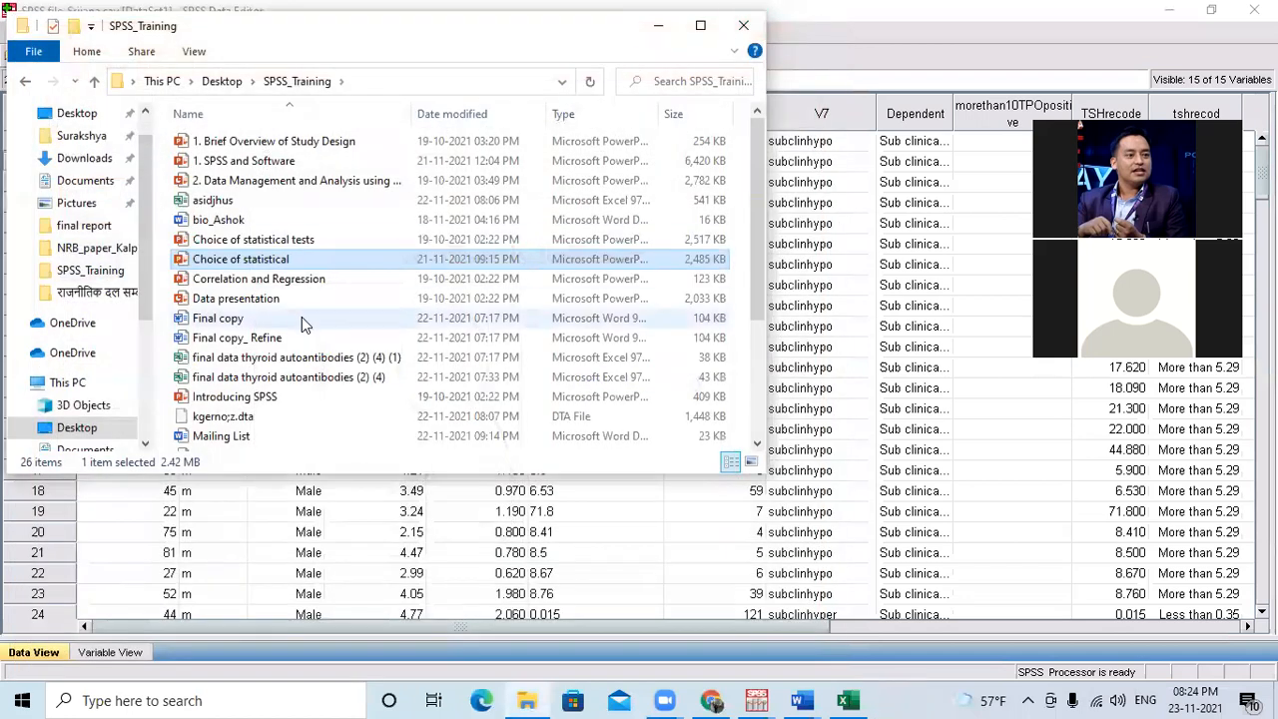
scroll(302, 317, "down", 3)
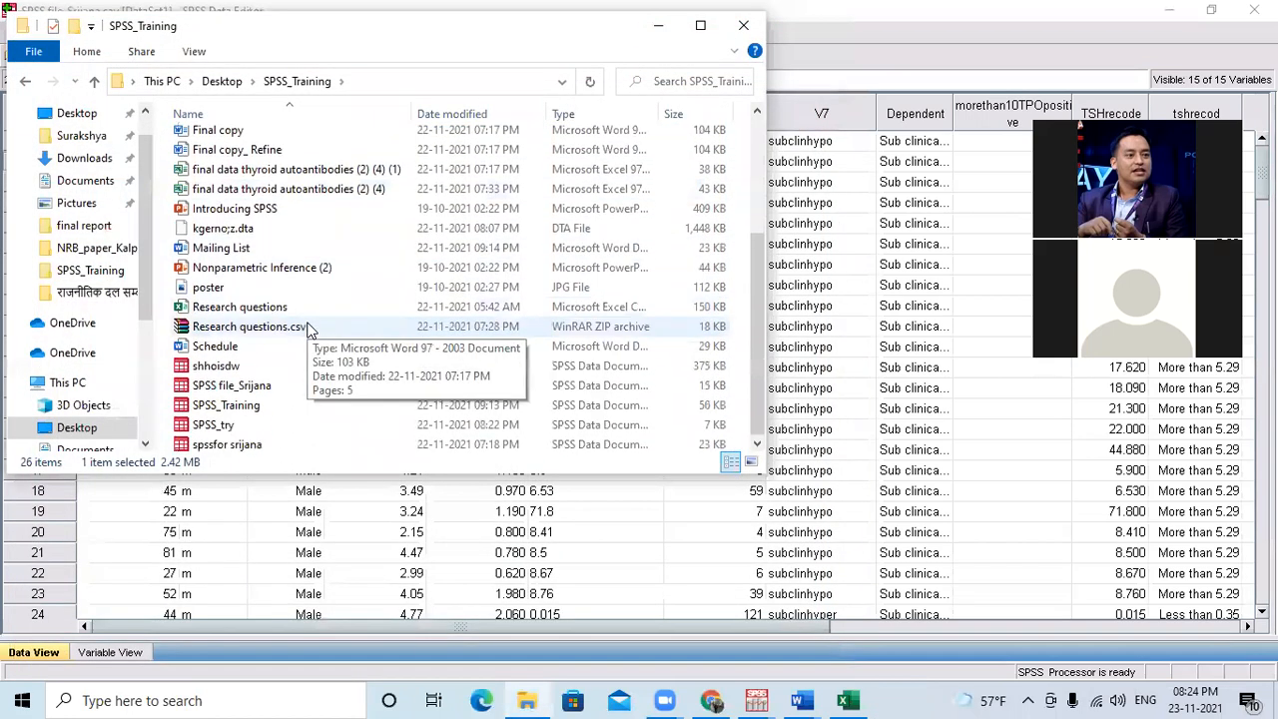
scroll(308, 329, "up", 3)
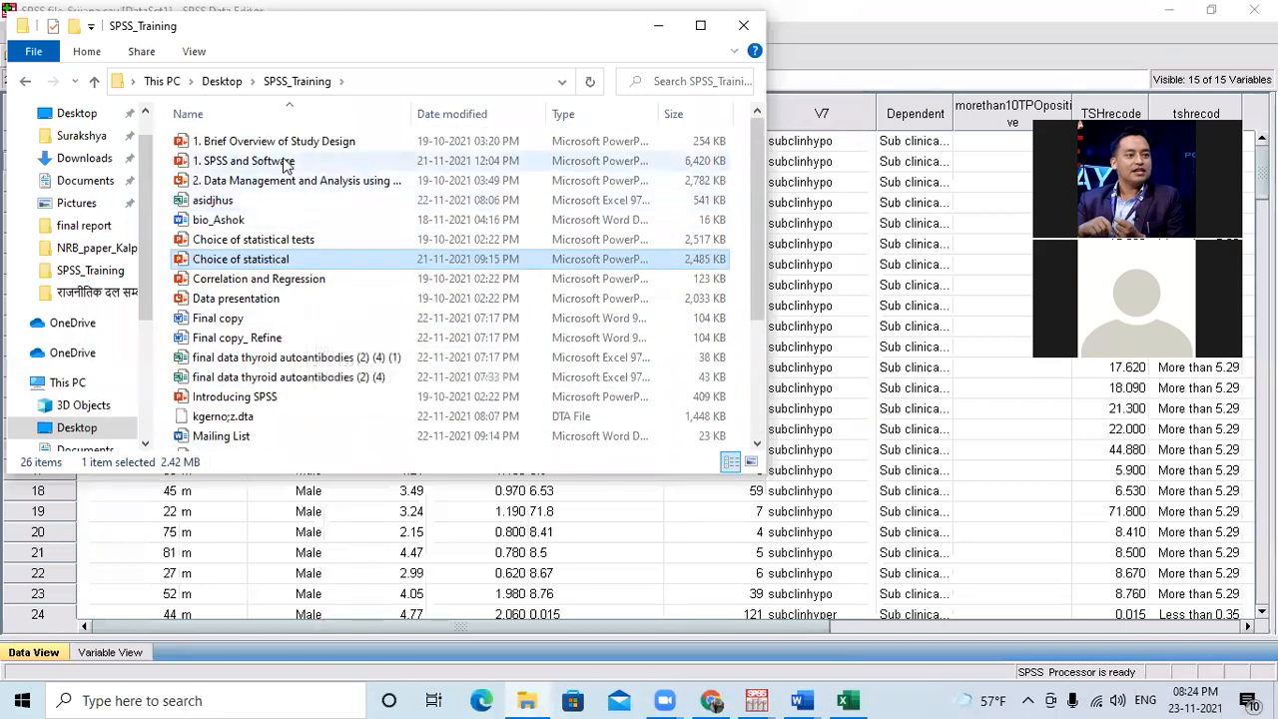
double_click(279, 182)
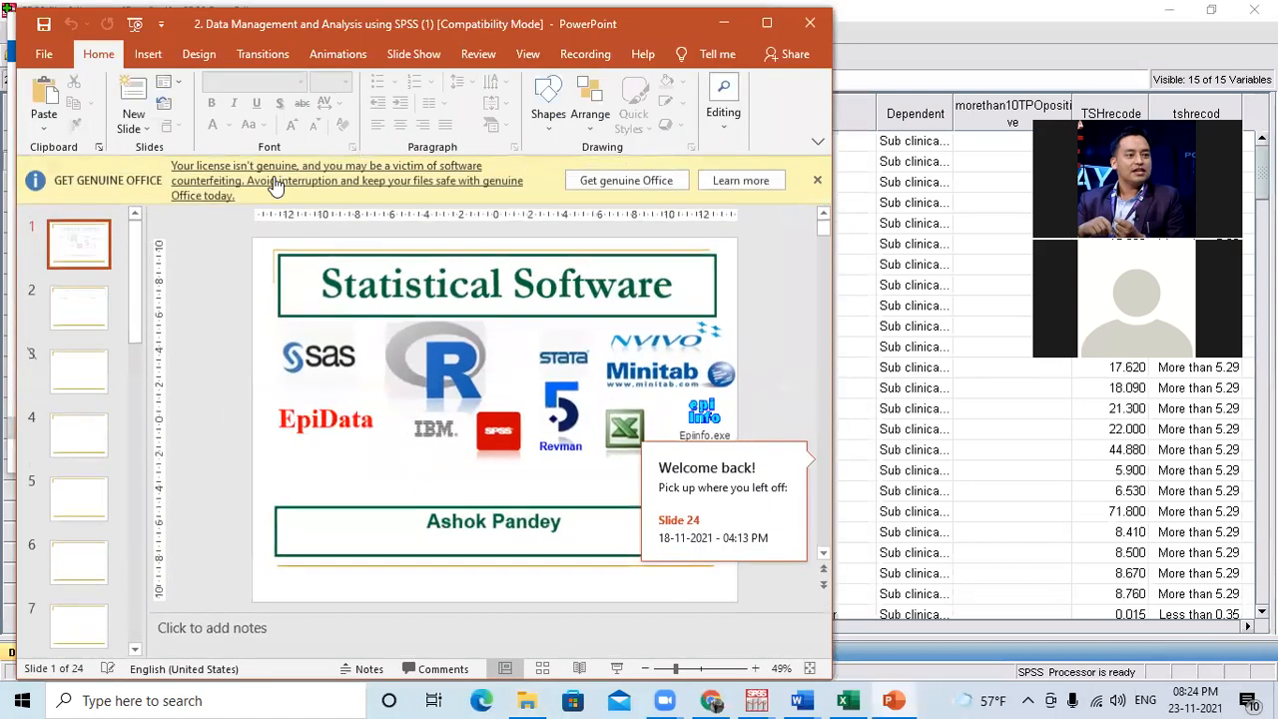
left_click(809, 22)
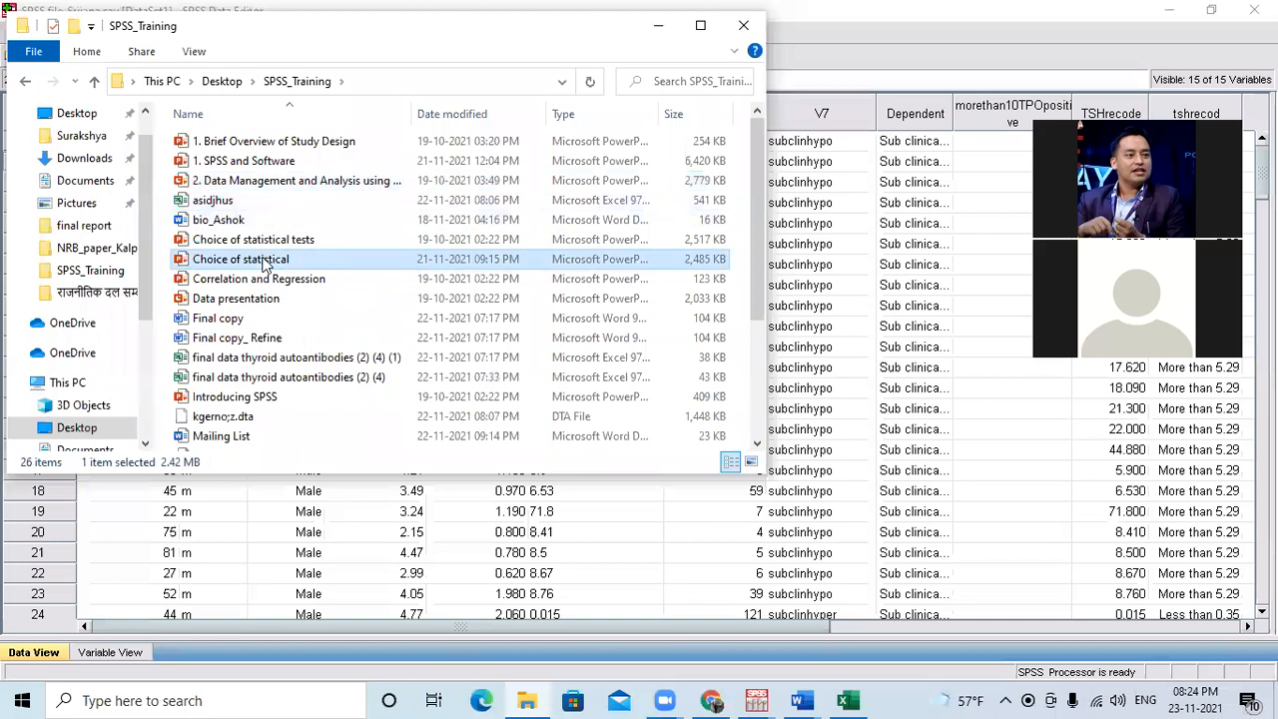
Open the Choice of statistical presentation, go to the 2-sample t vs. paired t slide, and maximize the PowerPoint window.
double_click(266, 261)
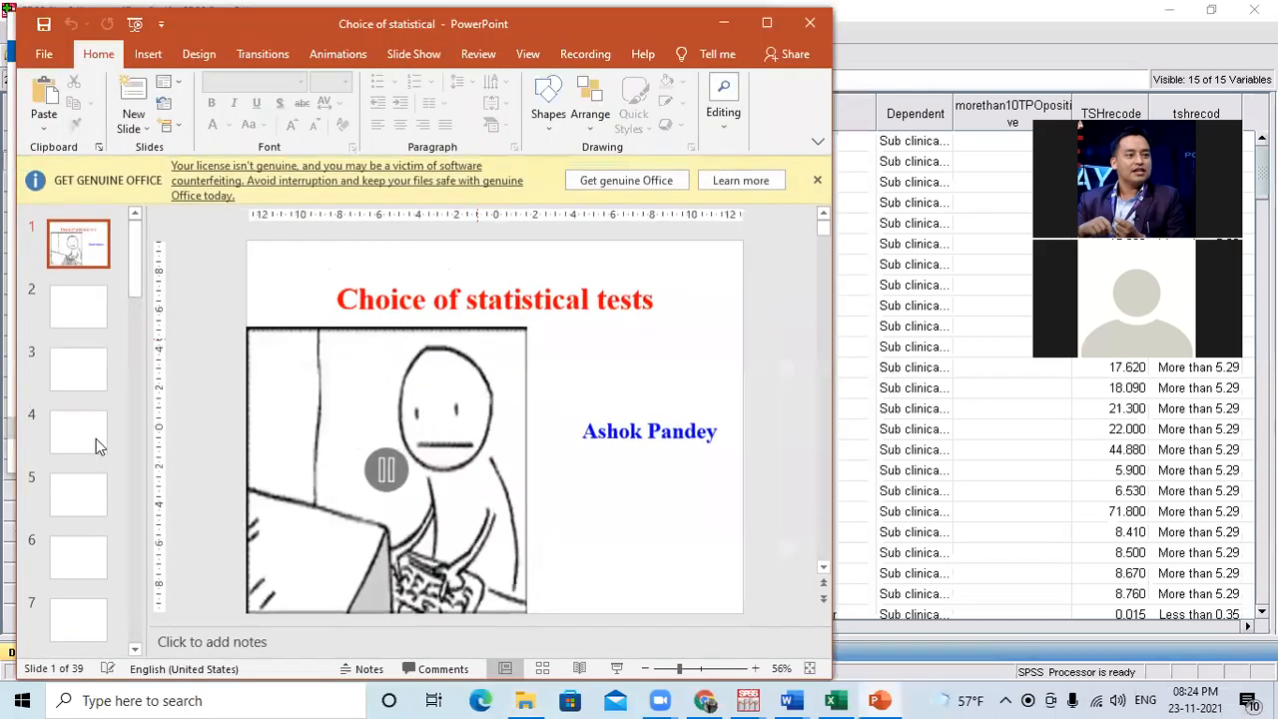
scroll(96, 438, "down", 5)
left_click(95, 438)
left_click(80, 514)
left_click(81, 574)
left_click(767, 23)
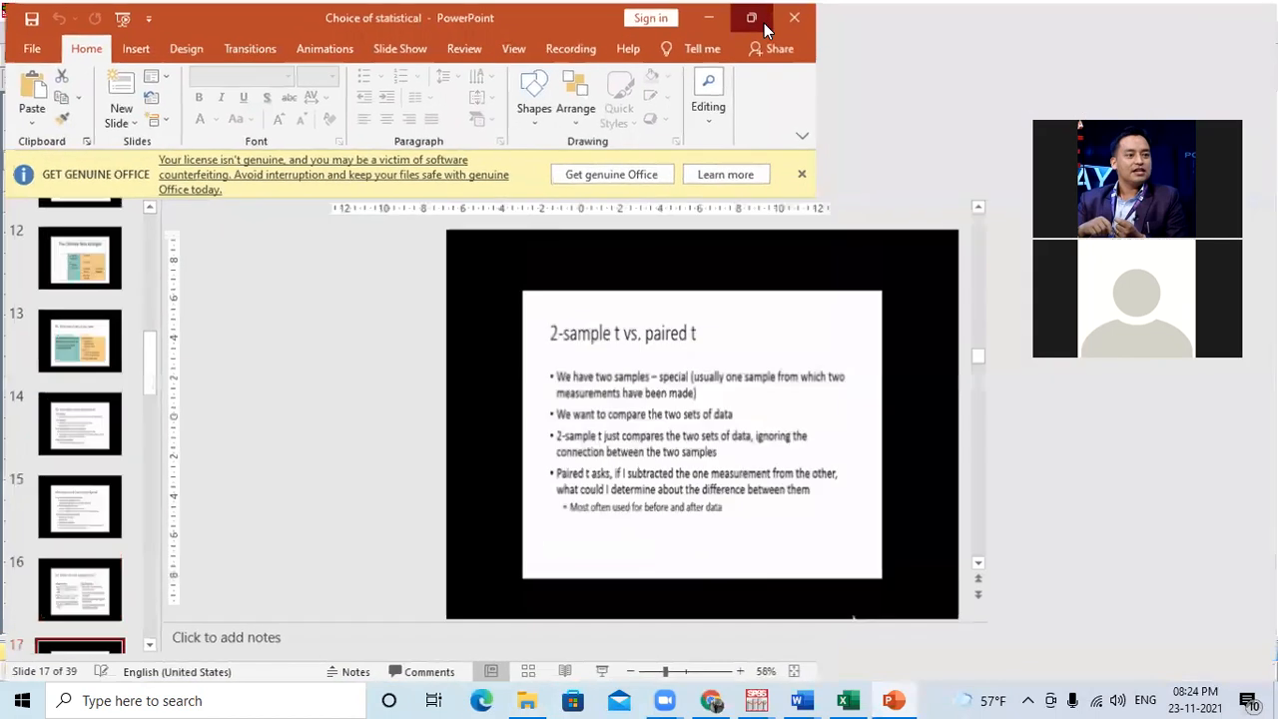
Look through the slides around the population flowchart and the Analysis Plan, and select the Statistical Analysis slide.
scroll(73, 432, "down", 8)
left_click(112, 231)
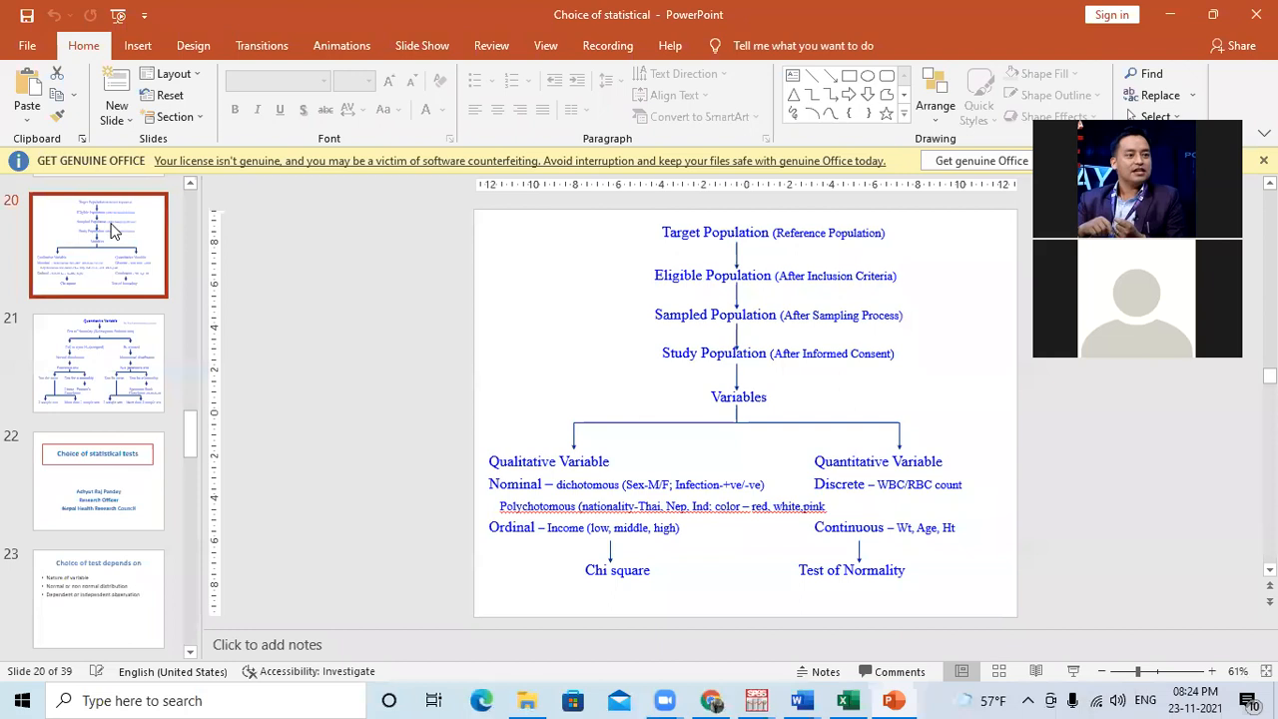
scroll(105, 229, "up", 2)
left_click(100, 229)
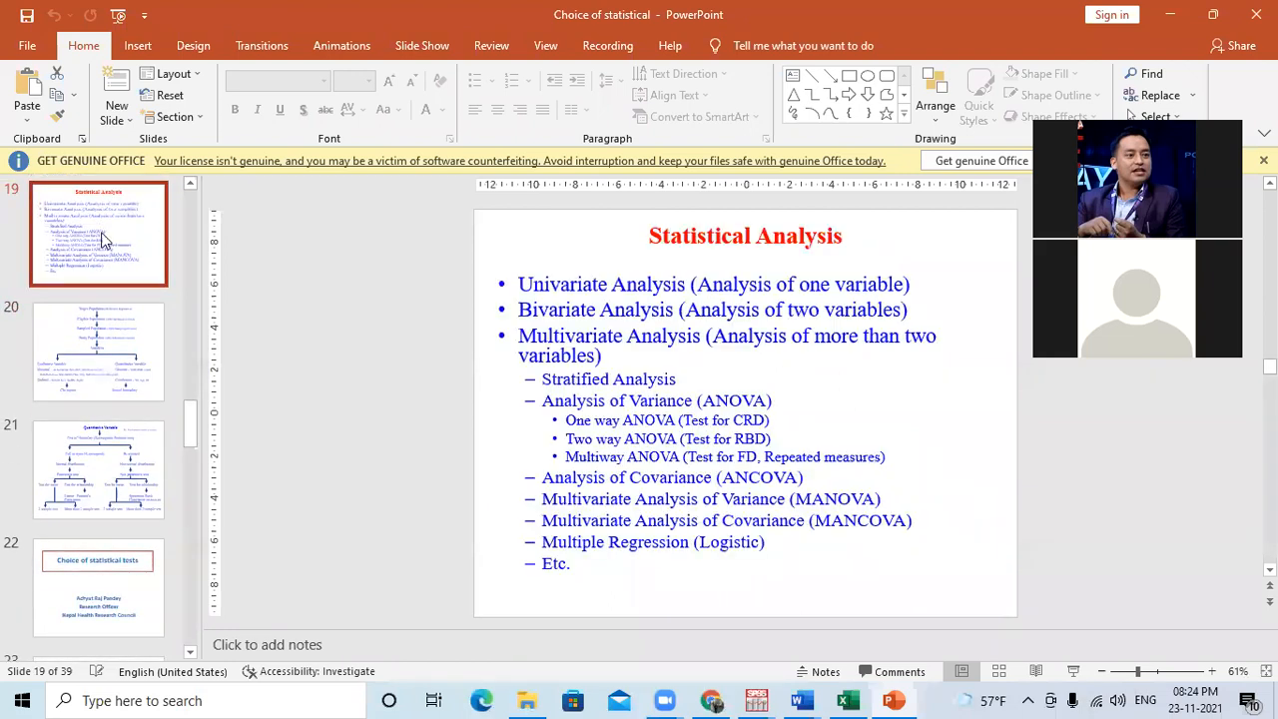
key("Up")
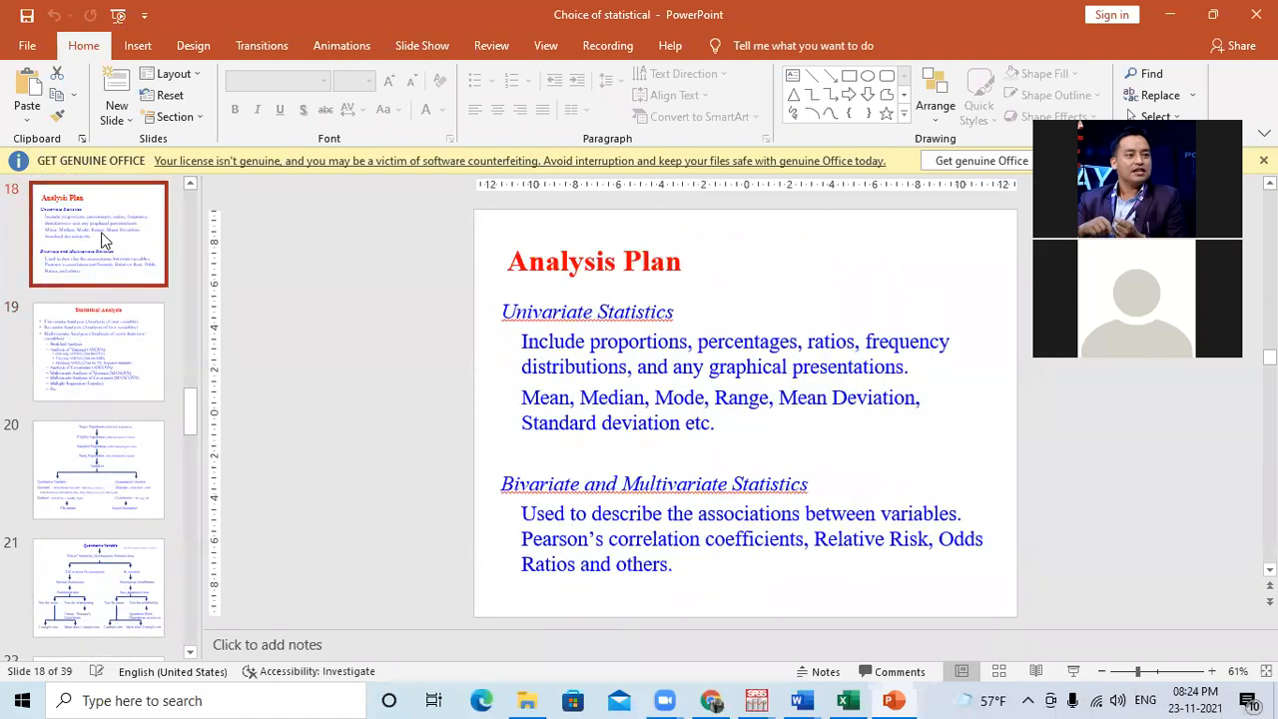
key("Down")
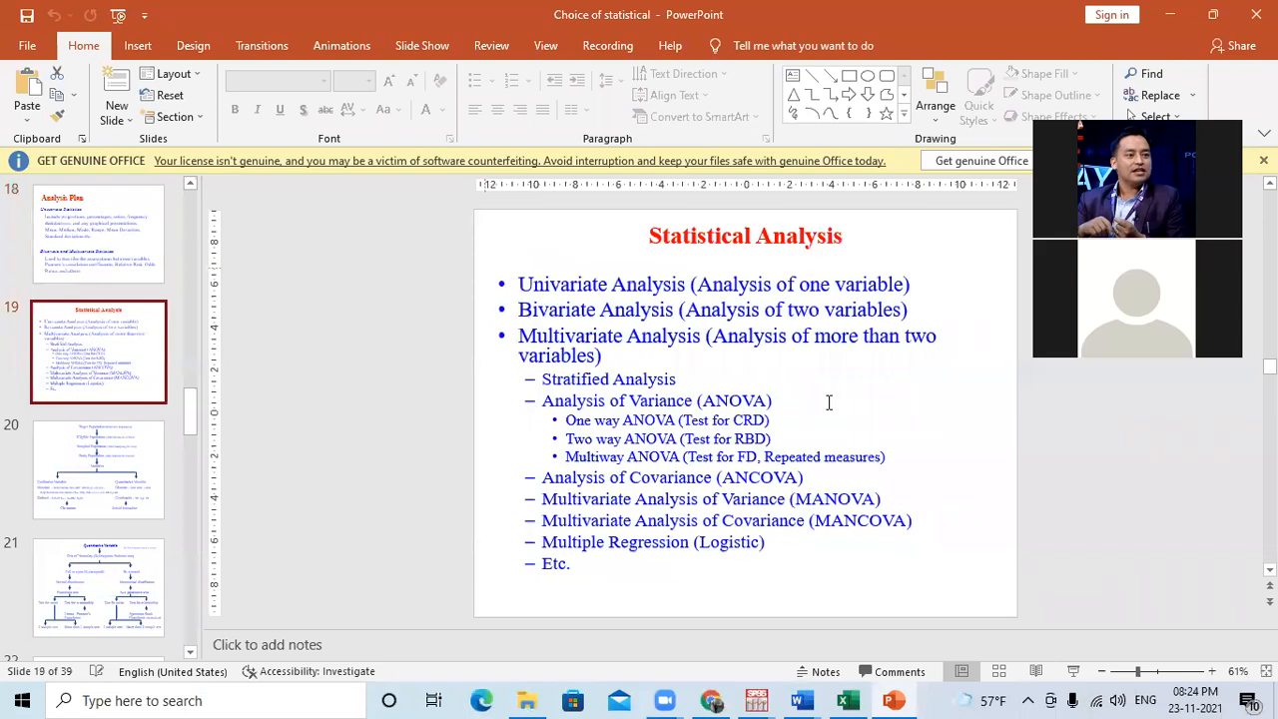
Start the slide show from the Statistical Analysis slide and advance to the Target Population flowchart.
left_click(1073, 671)
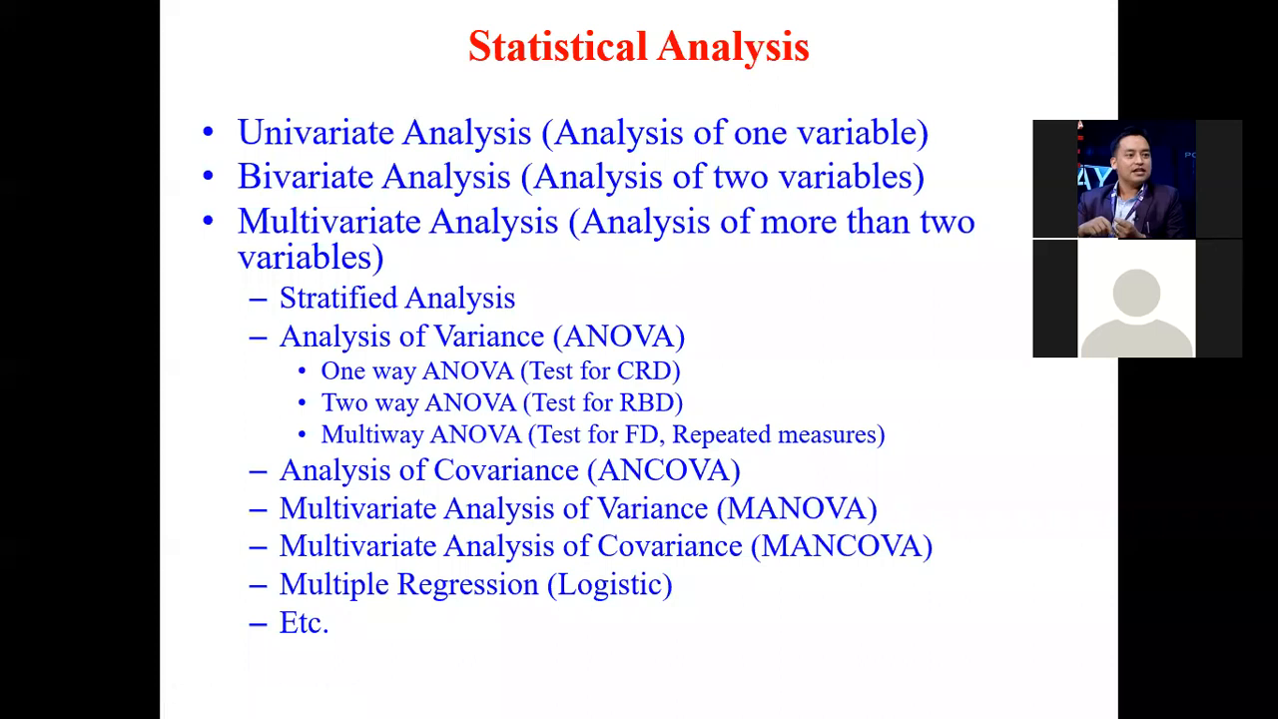
key("Down")
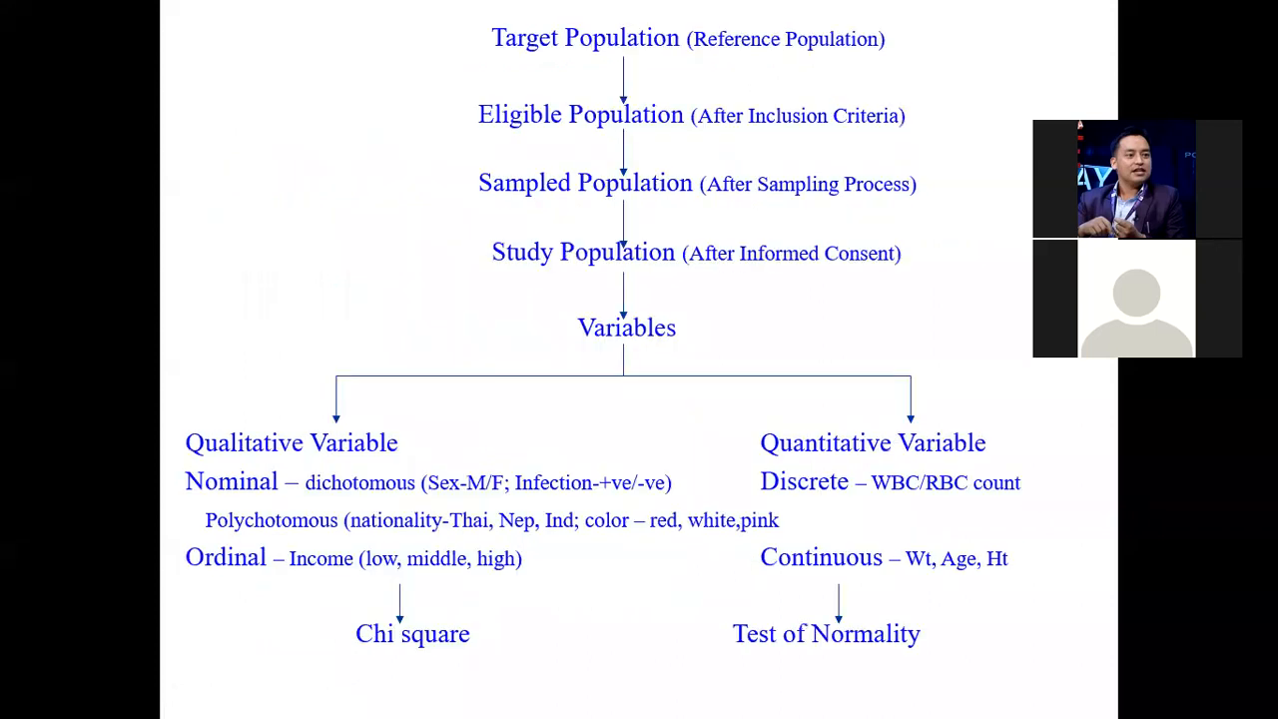
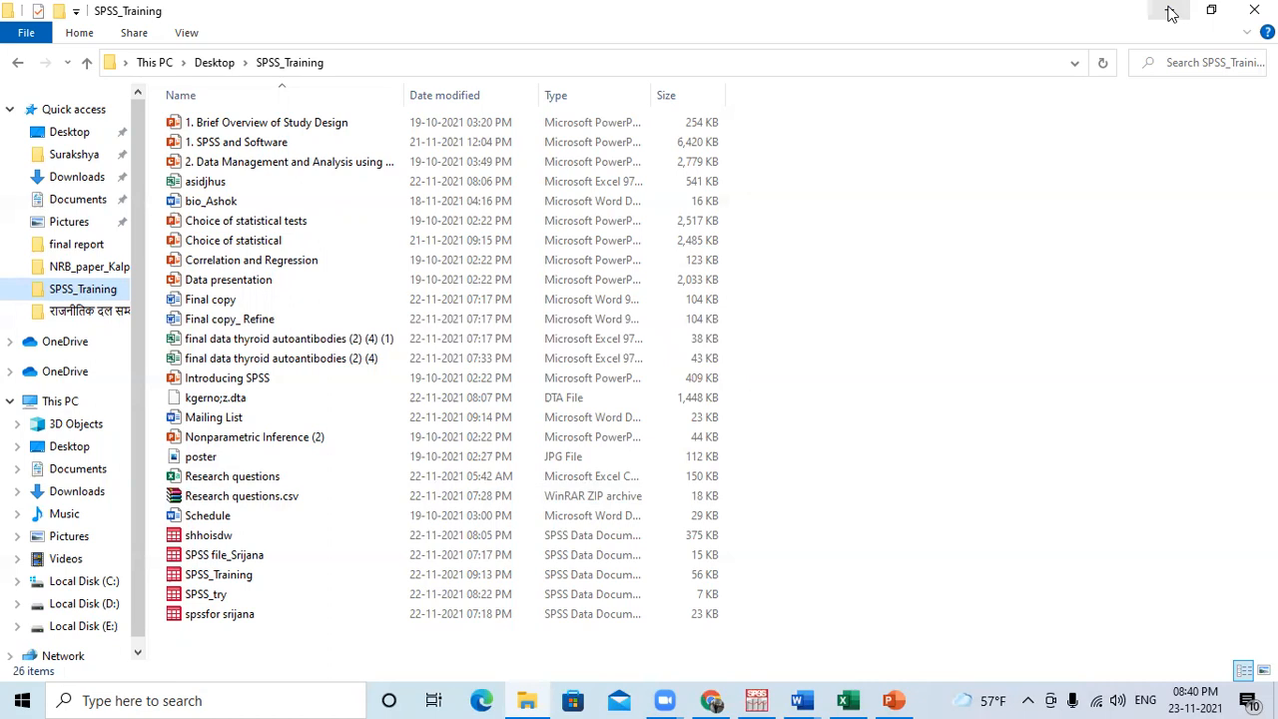
Open the Final copy document from the SPSS_Training folder, enable editing, and maximize the Word window.
double_click(344, 301)
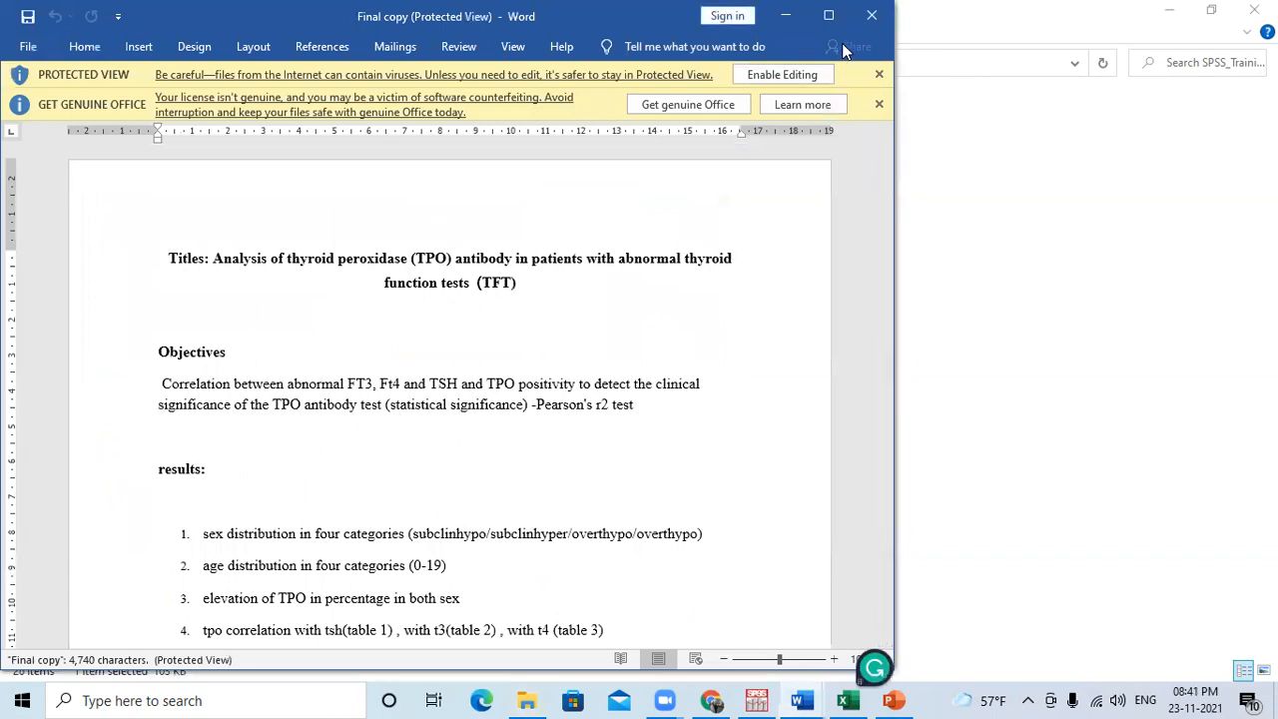
left_click(793, 75)
left_click(827, 15)
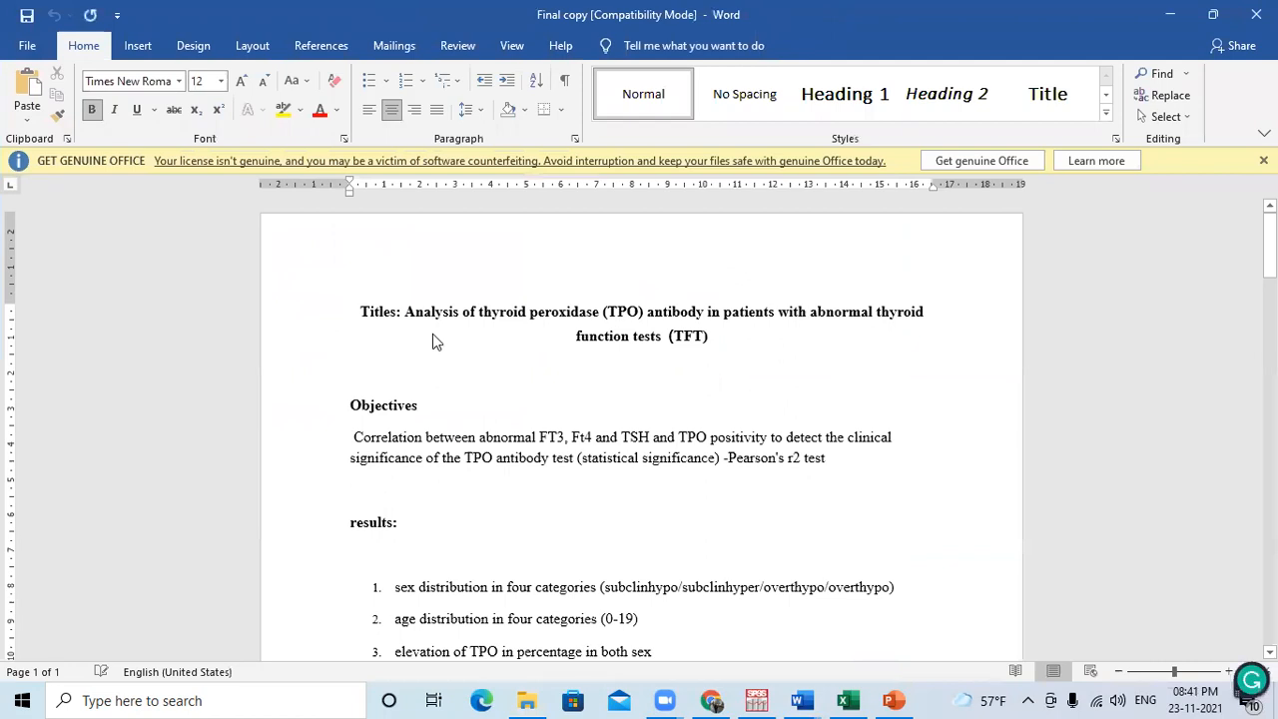
Go over the study title and the Objectives paragraph, highlighting the key phrases in each.
left_click_drag(404, 311, 661, 313)
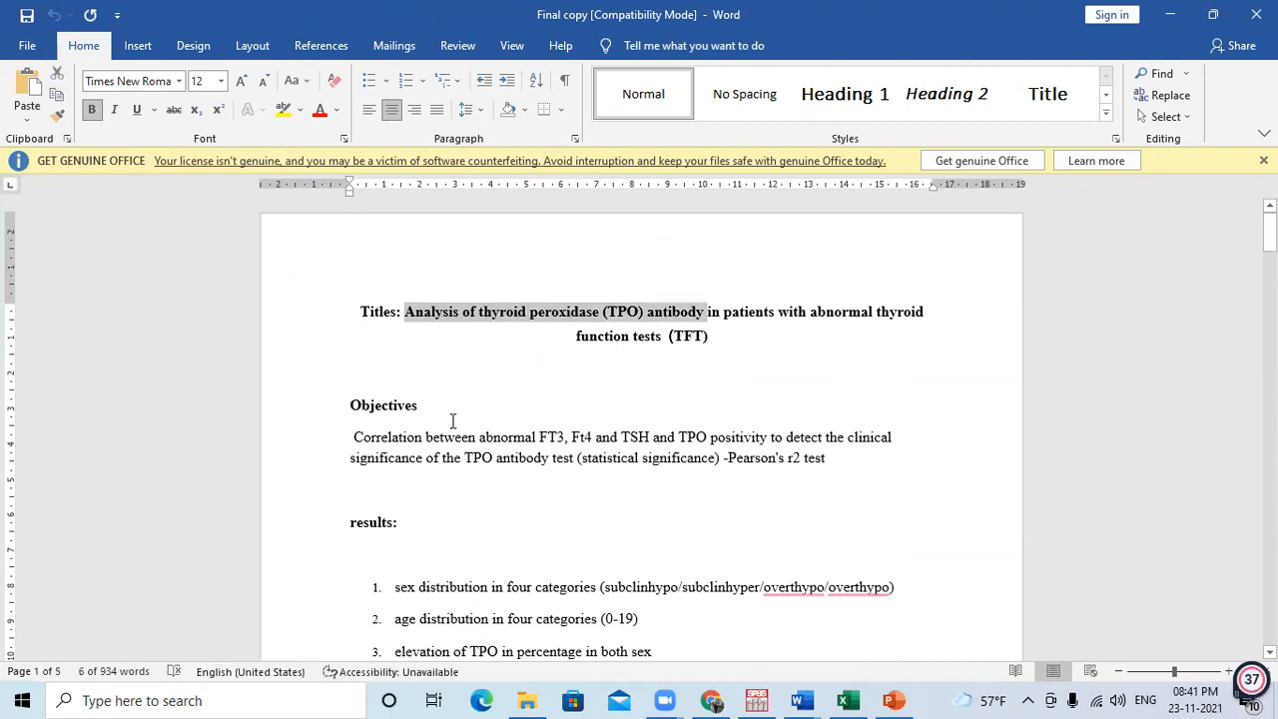
scroll(450, 419, "down", 2)
left_click_drag(833, 367, 345, 336)
left_click(667, 377)
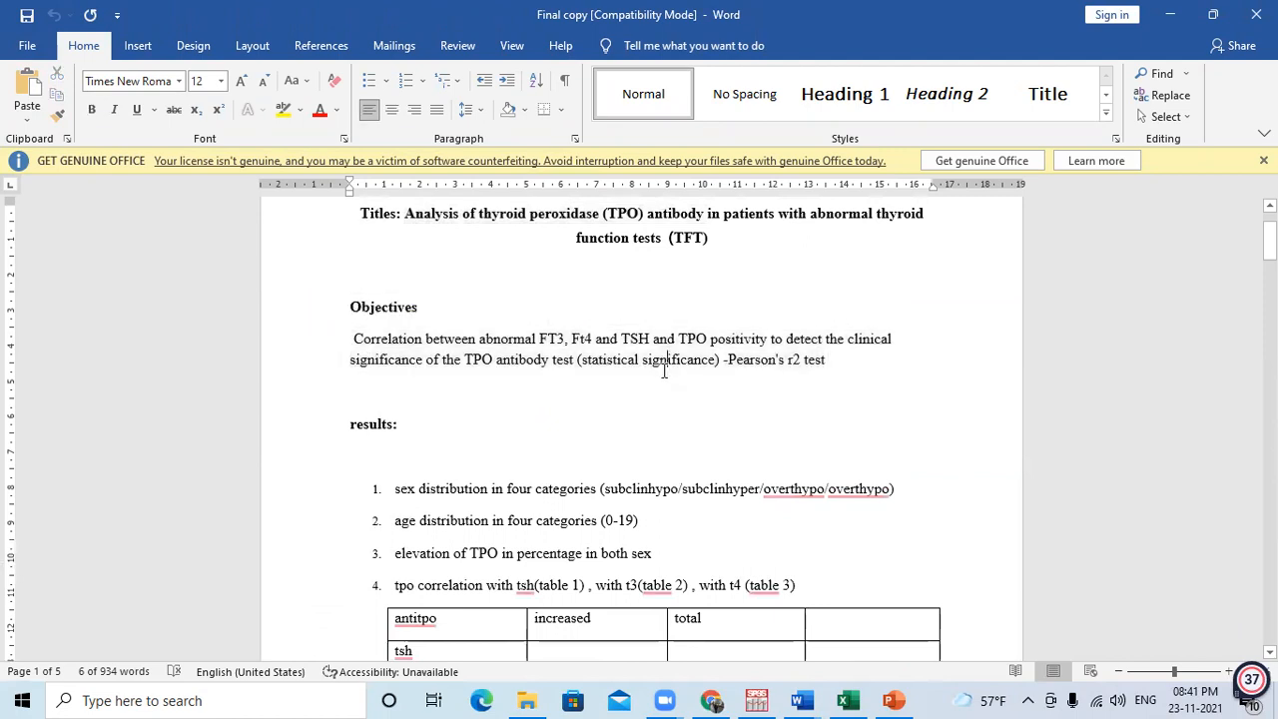
mouse_move(587, 361)
left_mouse_down()
mouse_move(826, 365)
mouse_move(584, 371)
left_mouse_up()
left_click(787, 366)
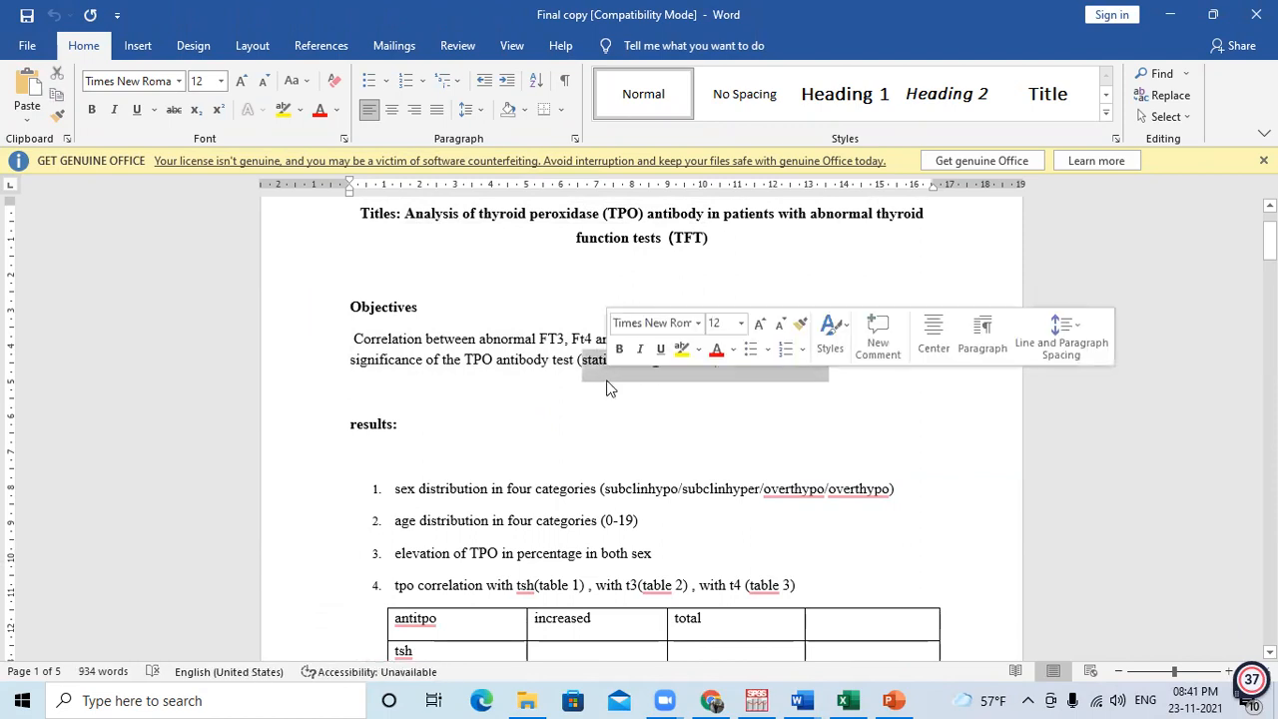
Examine the numbered results list, highlighting the sex and age distribution, TPO elevation, TPO correlation and mean with range items.
left_click(471, 455)
scroll(471, 451, "down", 2)
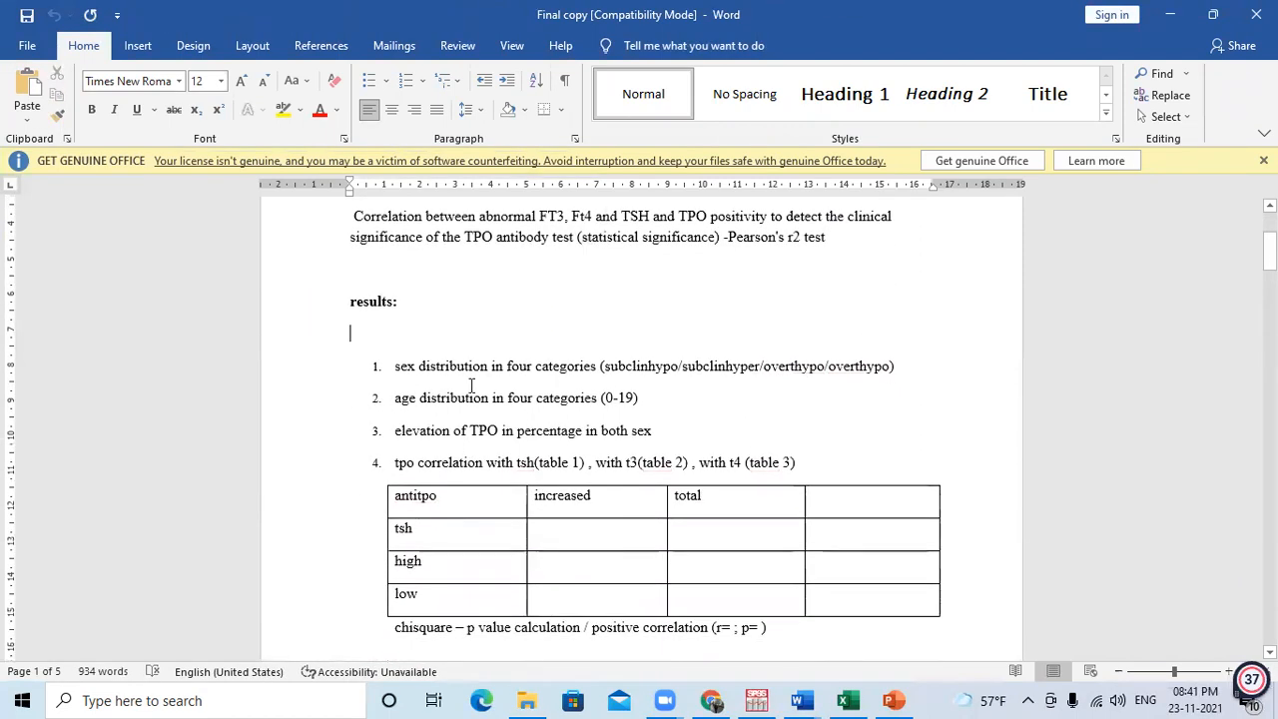
left_click(420, 366)
left_click_drag(518, 372, 597, 367)
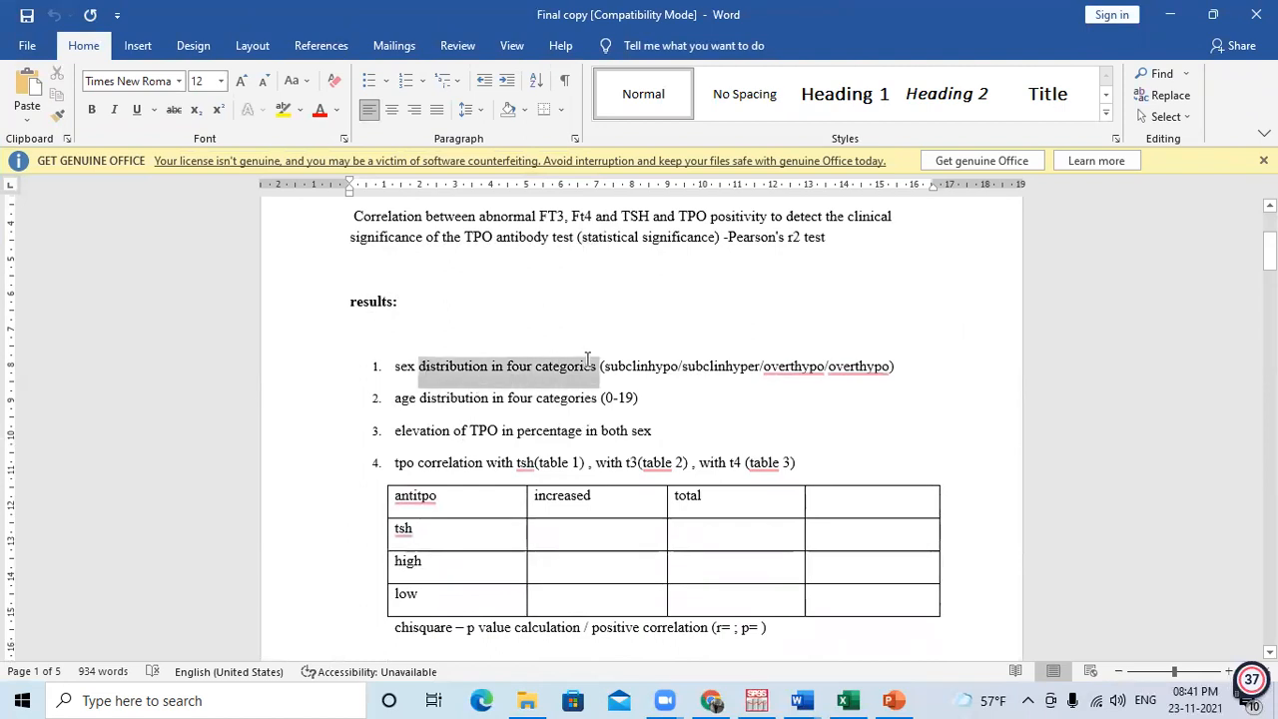
left_click_drag(396, 398, 504, 404)
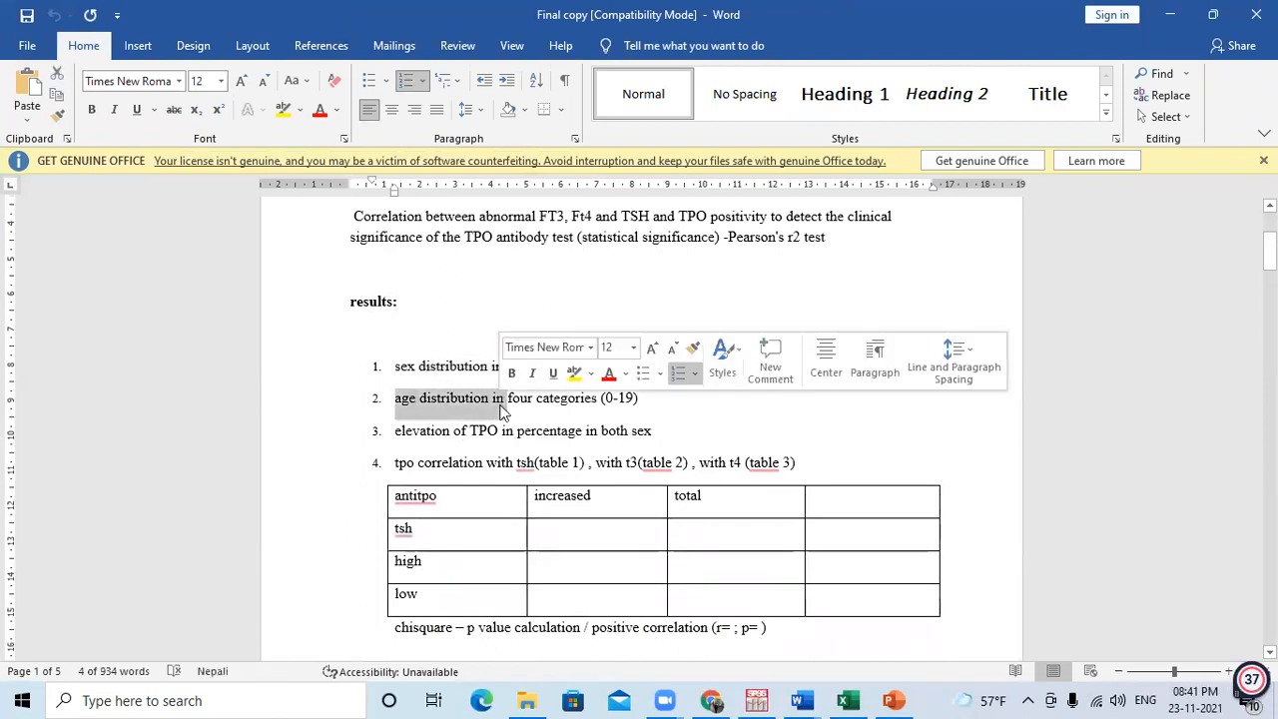
left_click_drag(397, 431, 506, 433)
left_click_drag(419, 463, 585, 464)
scroll(553, 548, "down", 3)
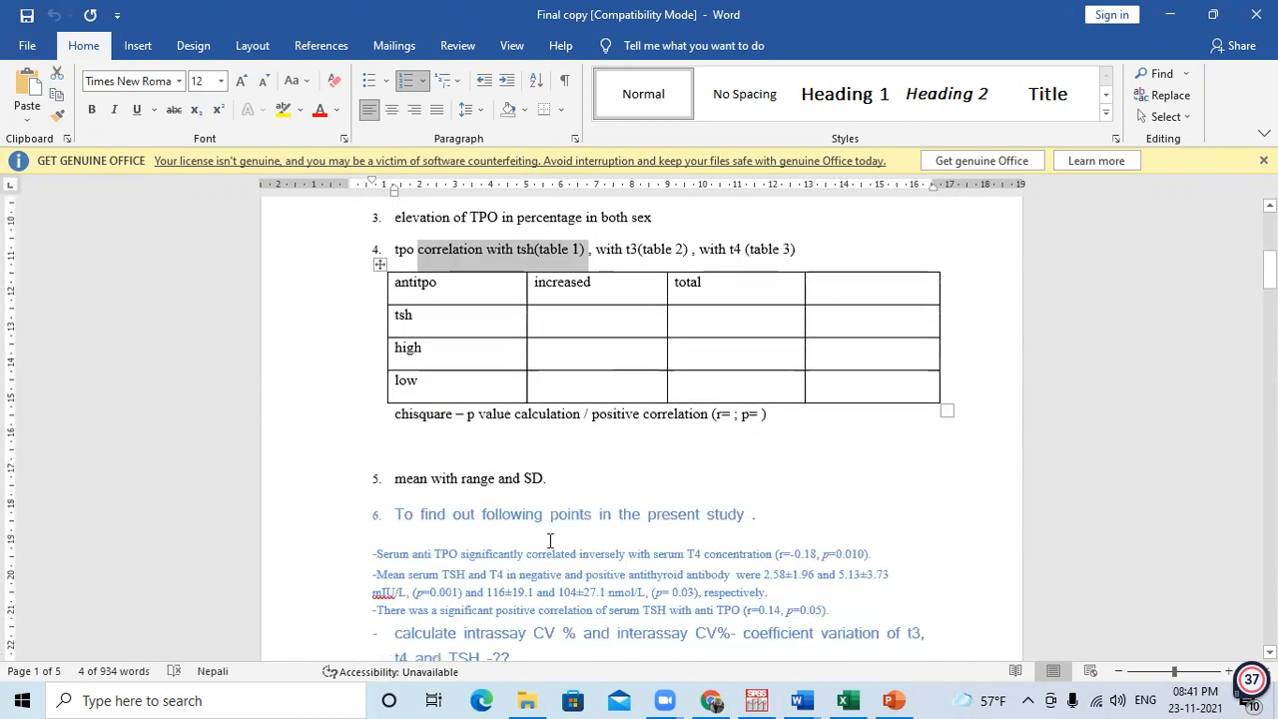
scroll(534, 489, "down", 2)
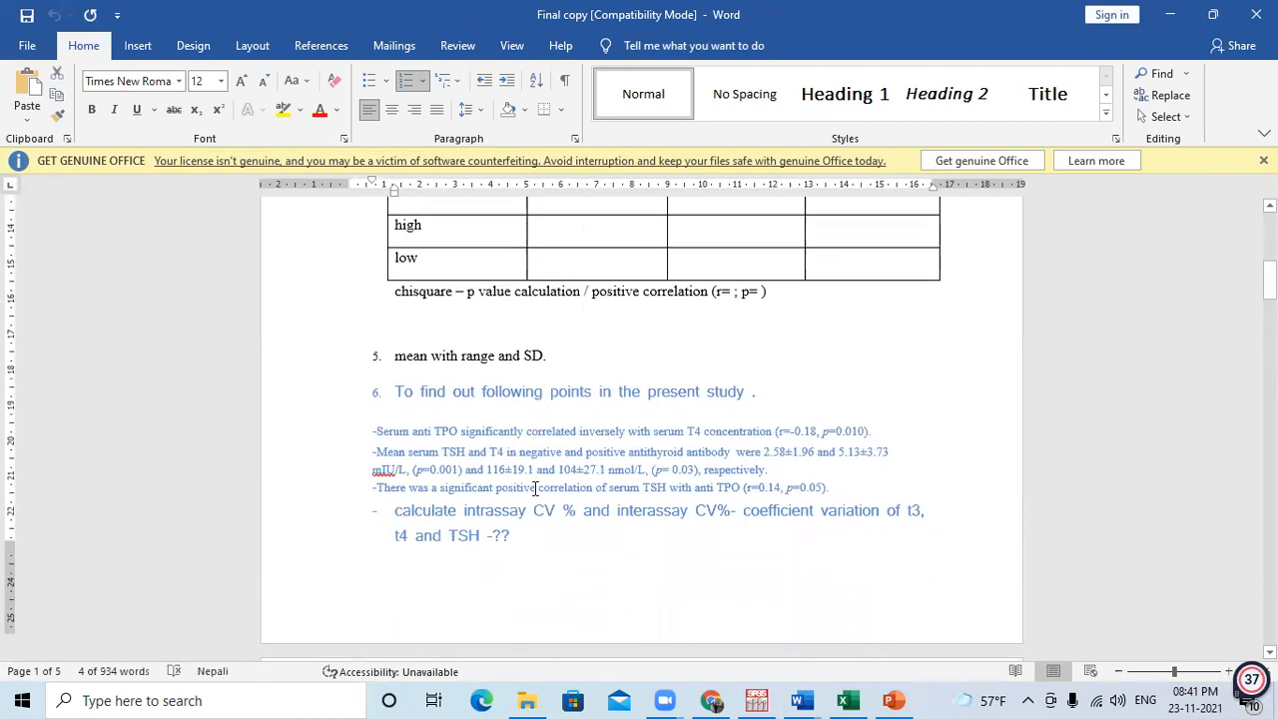
left_click_drag(549, 340, 431, 343)
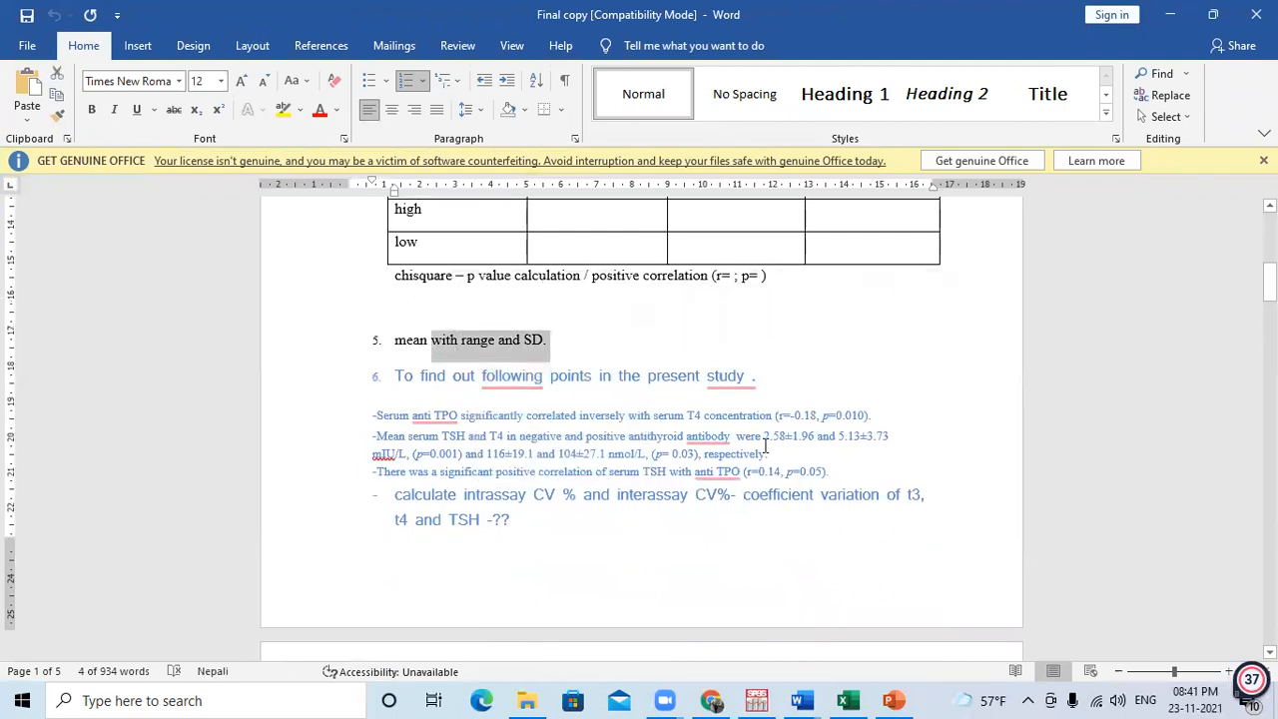
left_click(523, 472)
Look through the result tables and interpretations to the document's end, return to the Objectives and results list, and minimize the document.
scroll(523, 473, "down", 4)
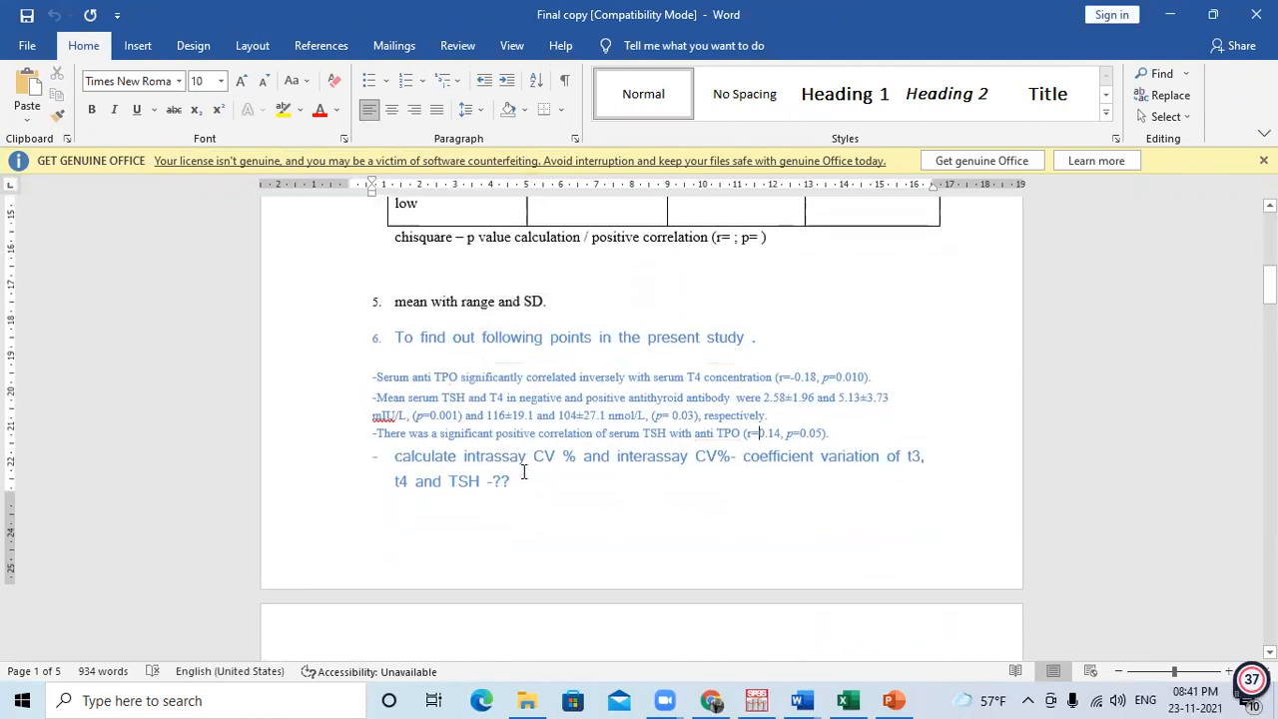
scroll(523, 470, "down", 8)
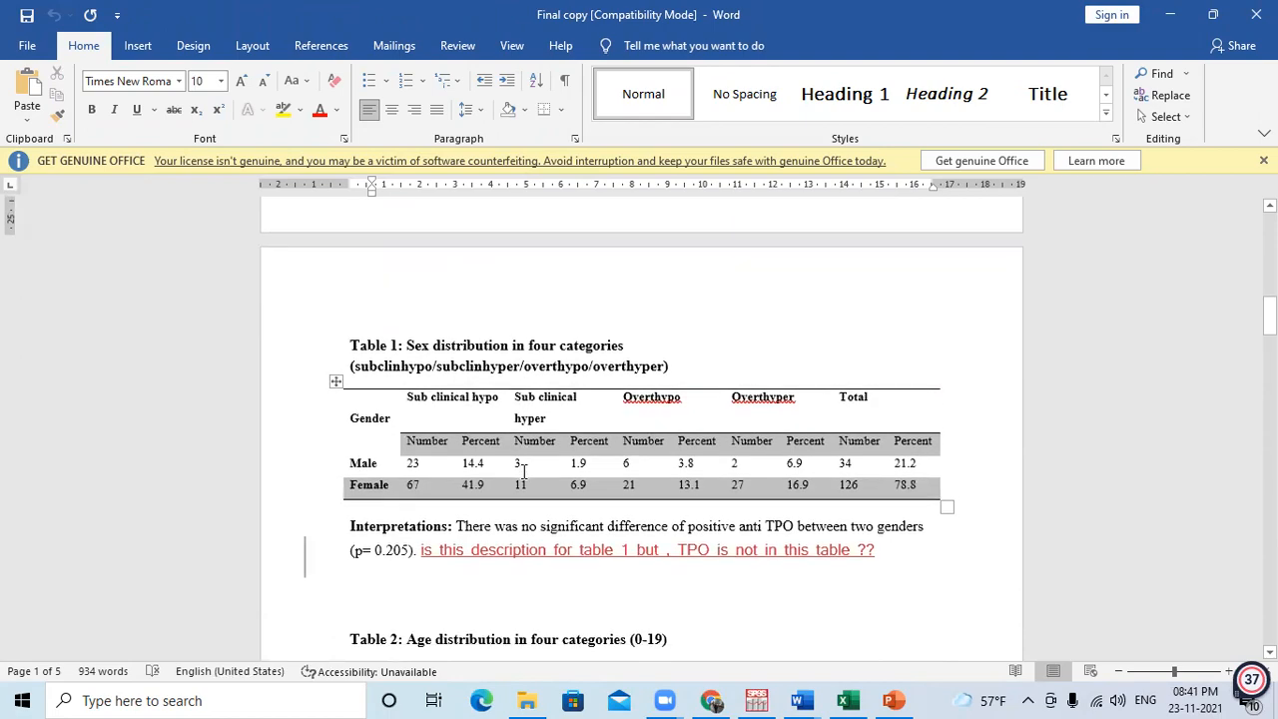
scroll(523, 472, "down", 15)
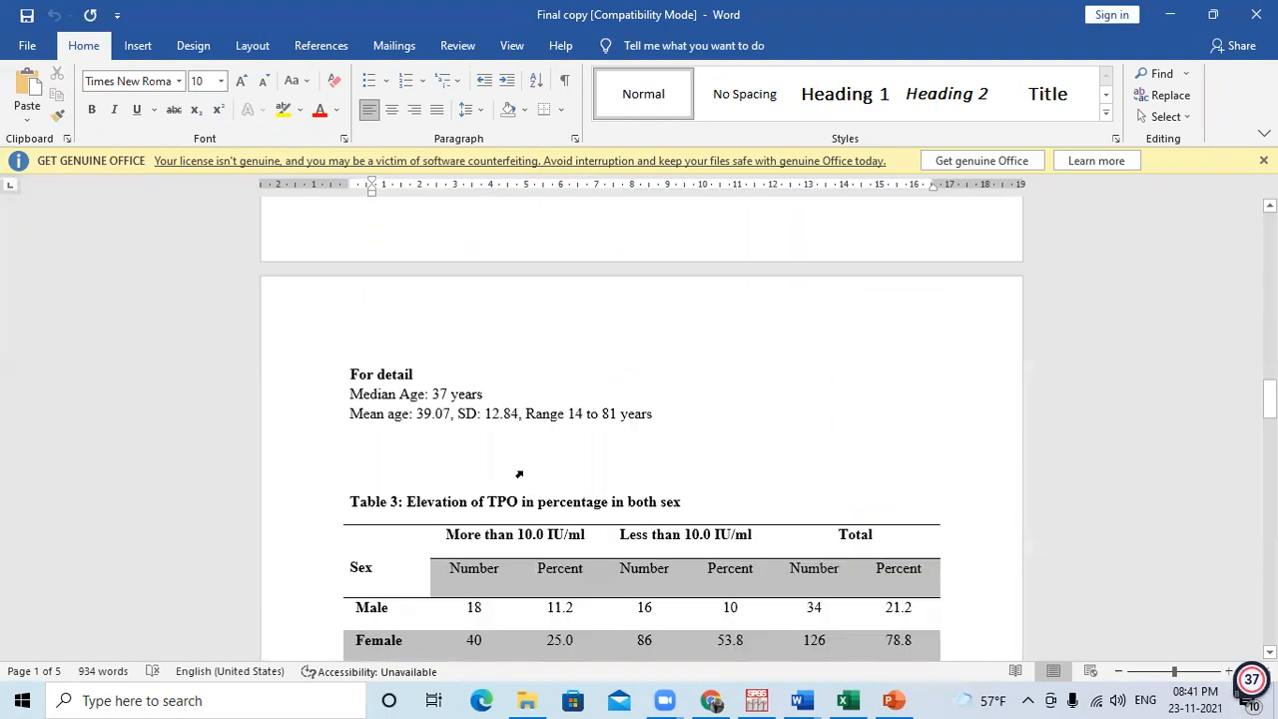
scroll(523, 472, "up", 6)
scroll(523, 472, "down", 20)
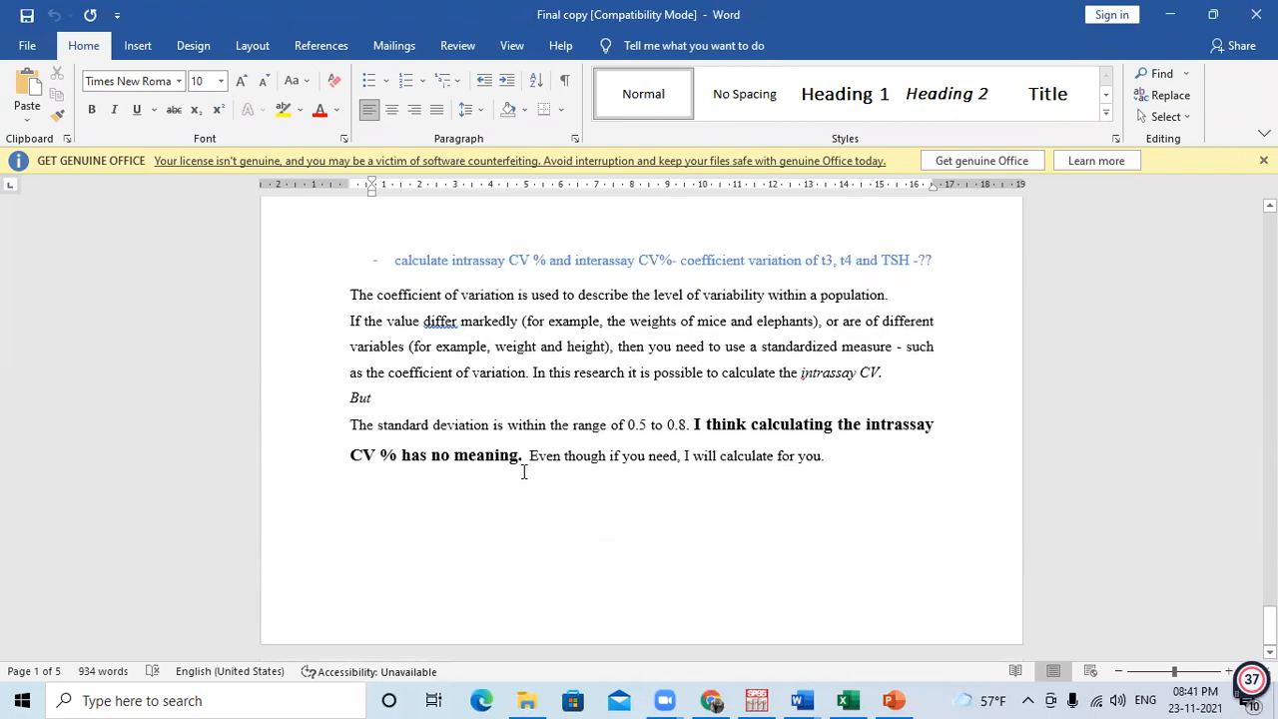
scroll(502, 374, "up", 15)
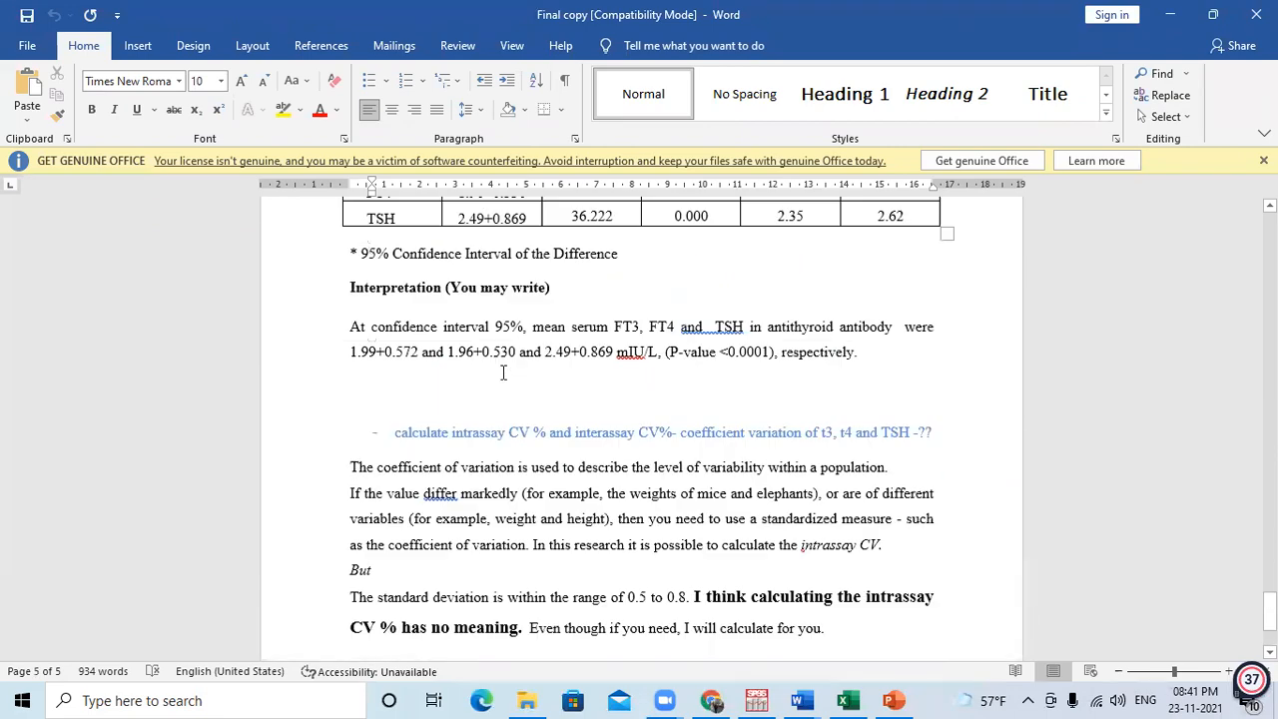
key("ctrl+Home")
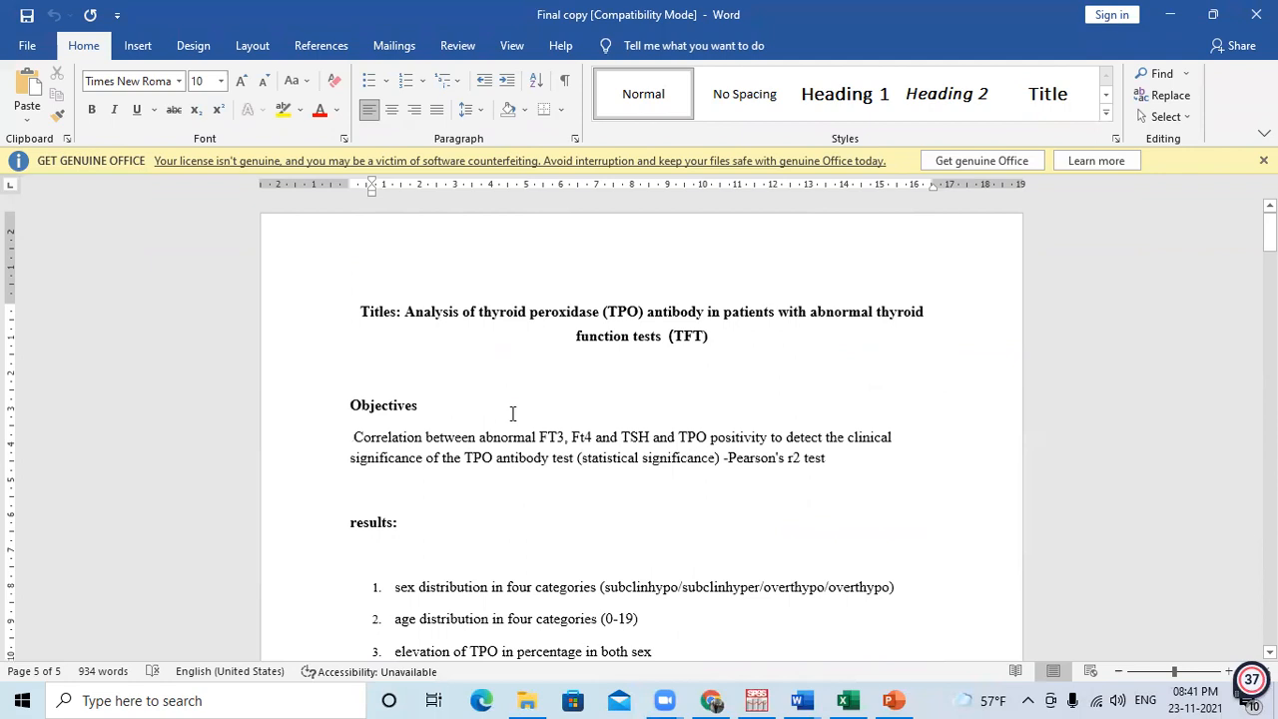
scroll(535, 479, "down", 3)
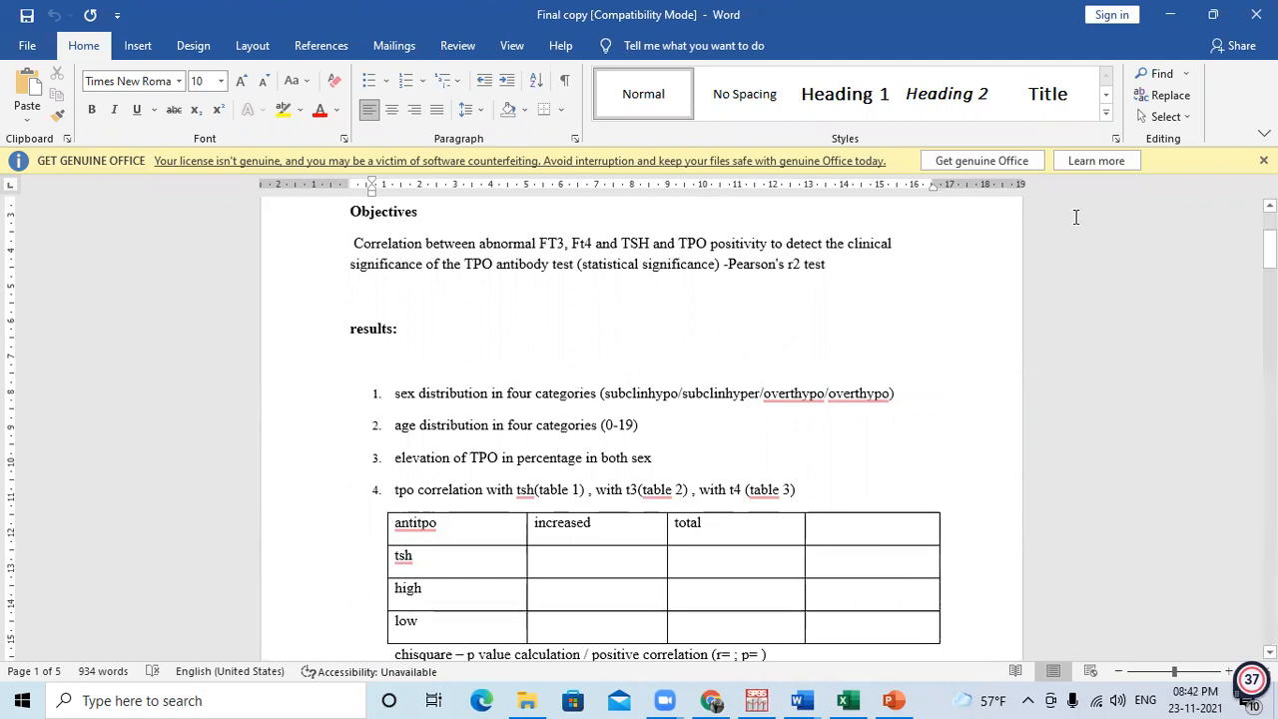
left_click(1178, 19)
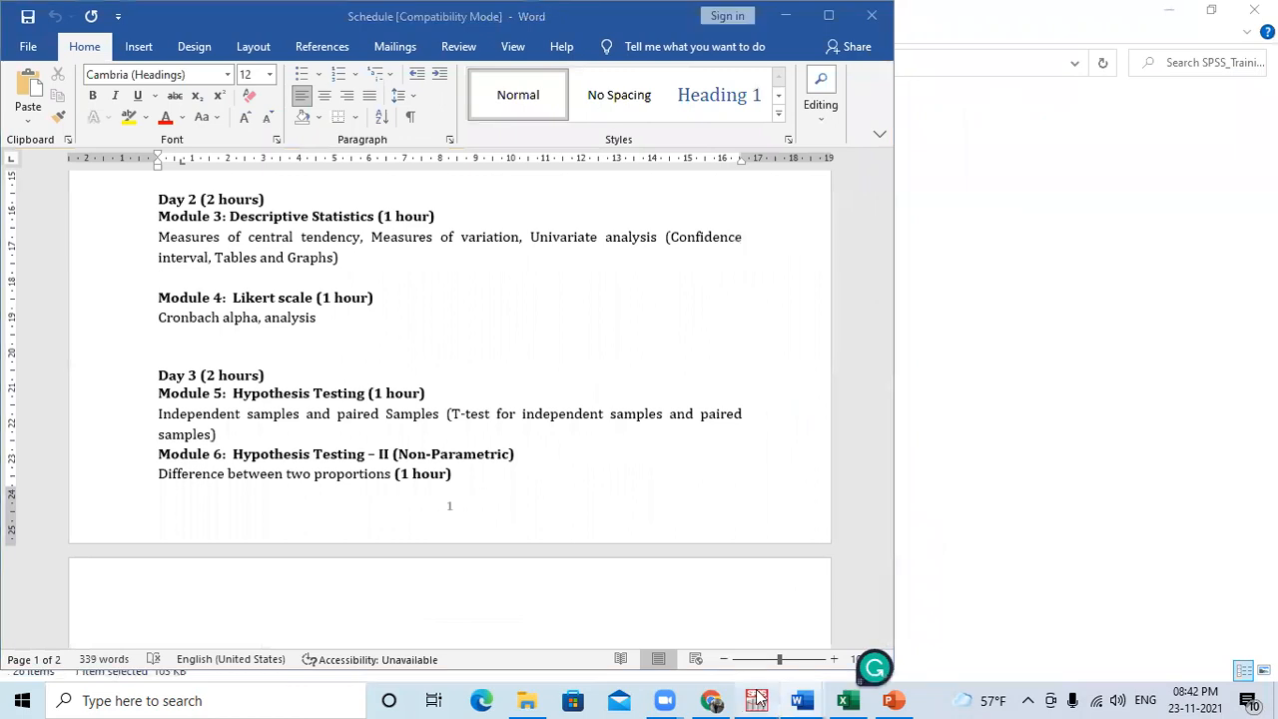
Switch to SPSS and examine the thyroid dataset's columns in Data View, from AgeSex across to Recodet4 and back.
left_click(757, 699)
left_click(33, 652)
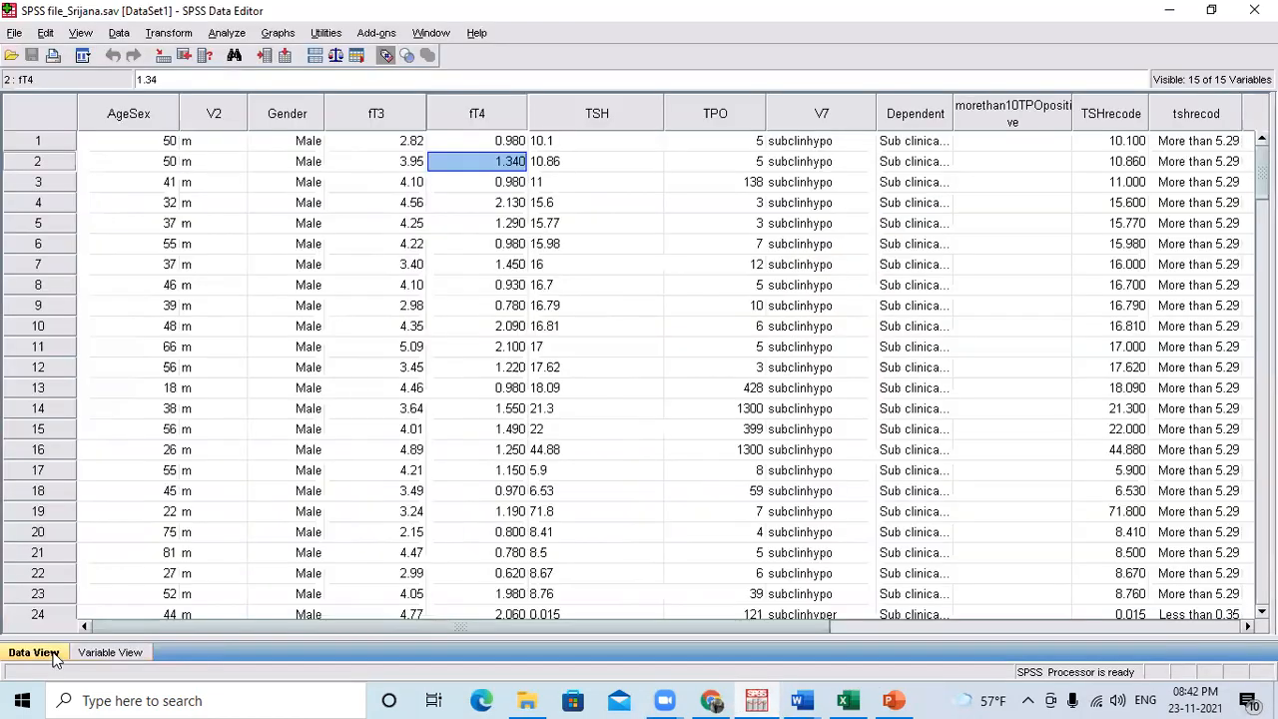
left_click_drag(154, 147, 596, 202)
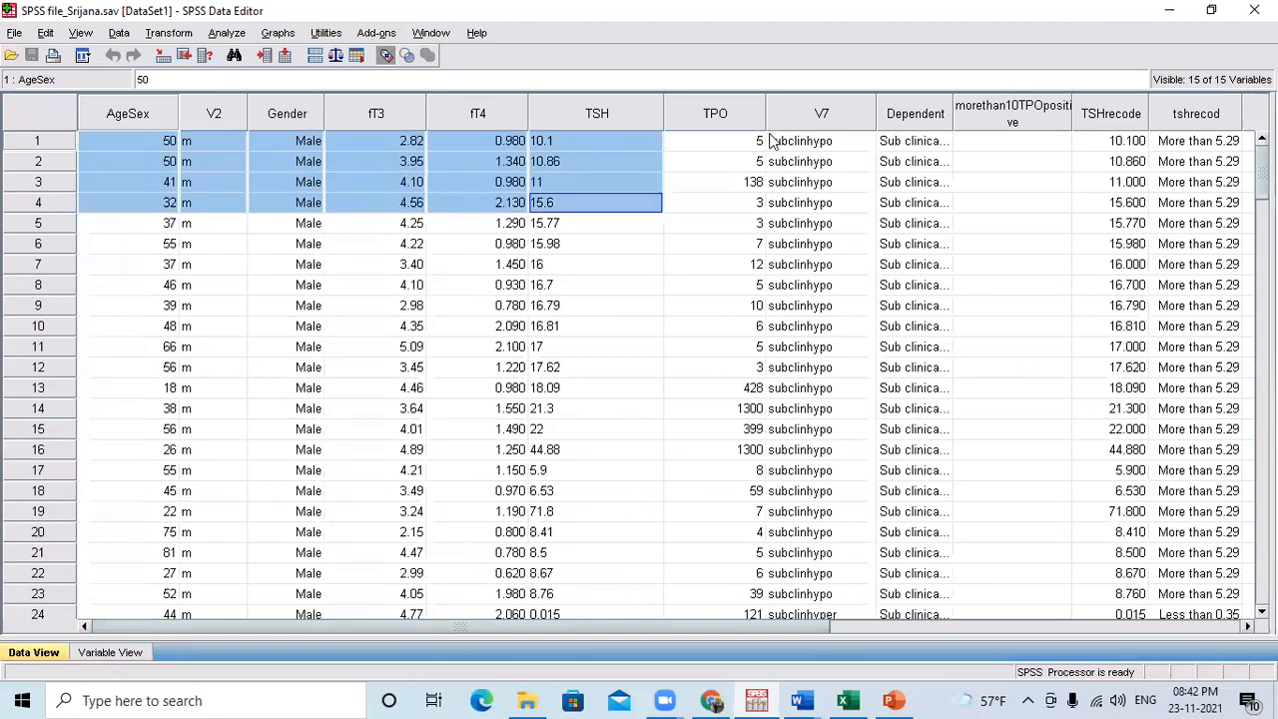
left_click(1110, 162)
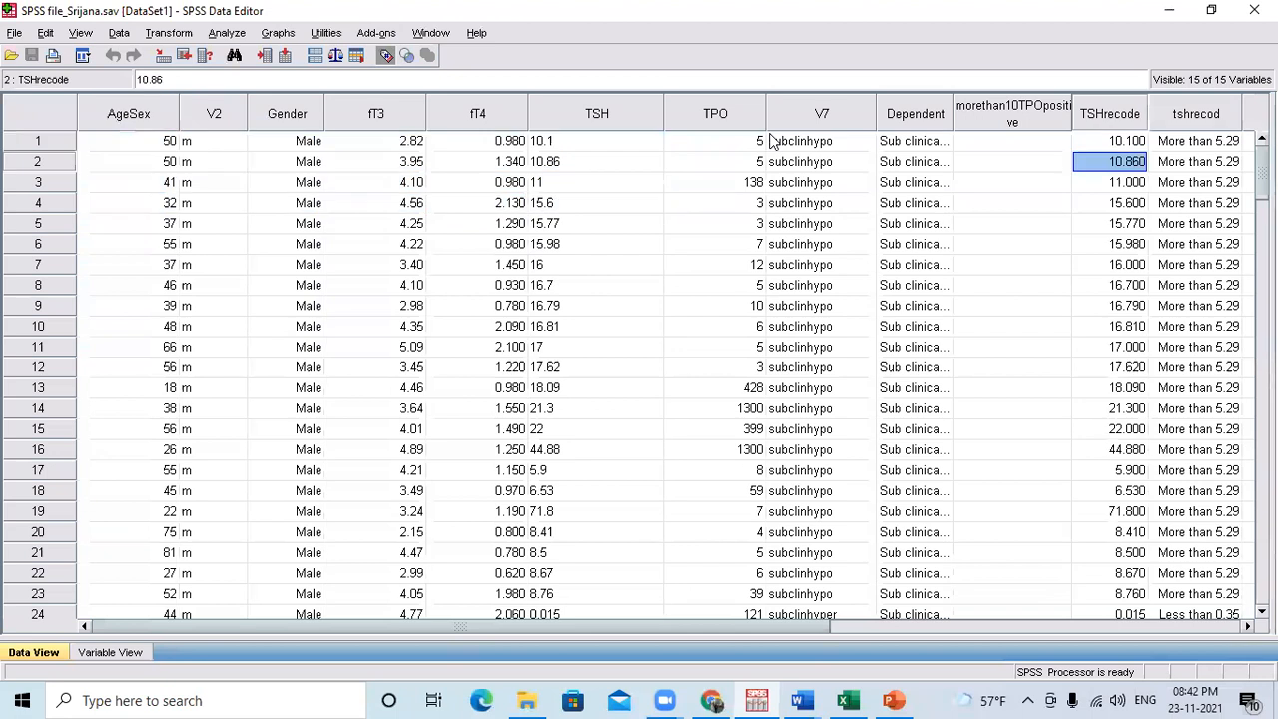
key("Right")
key("Right")
key("Right")
key("Right")
key("Right")
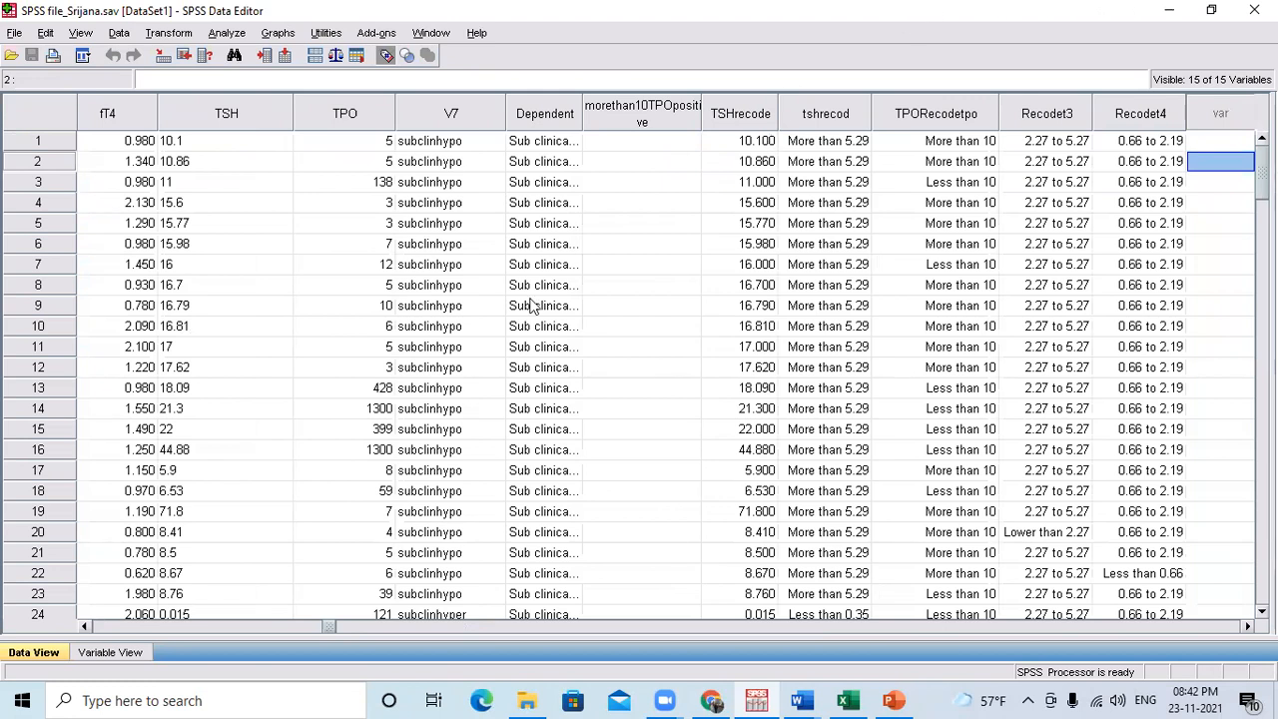
left_click(85, 626)
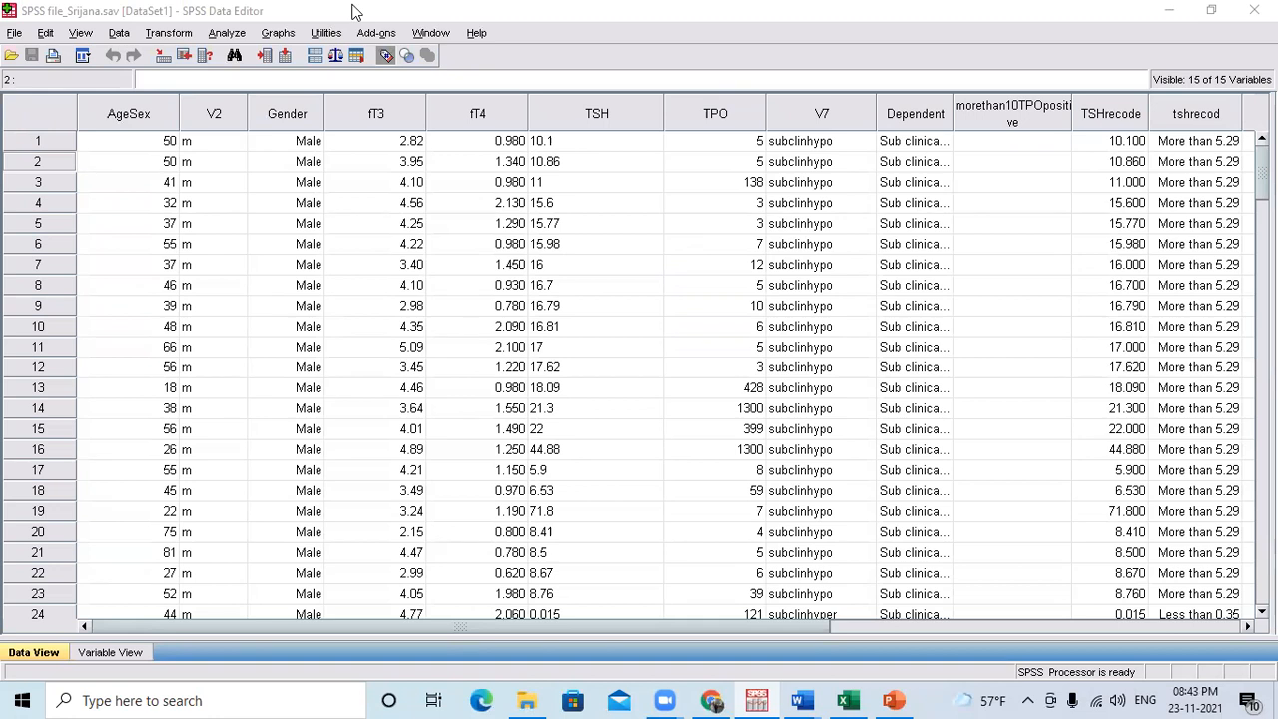
Start the Explore descriptive analysis and replace Age/Sex with fT3 in the dependent list.
left_click(227, 33)
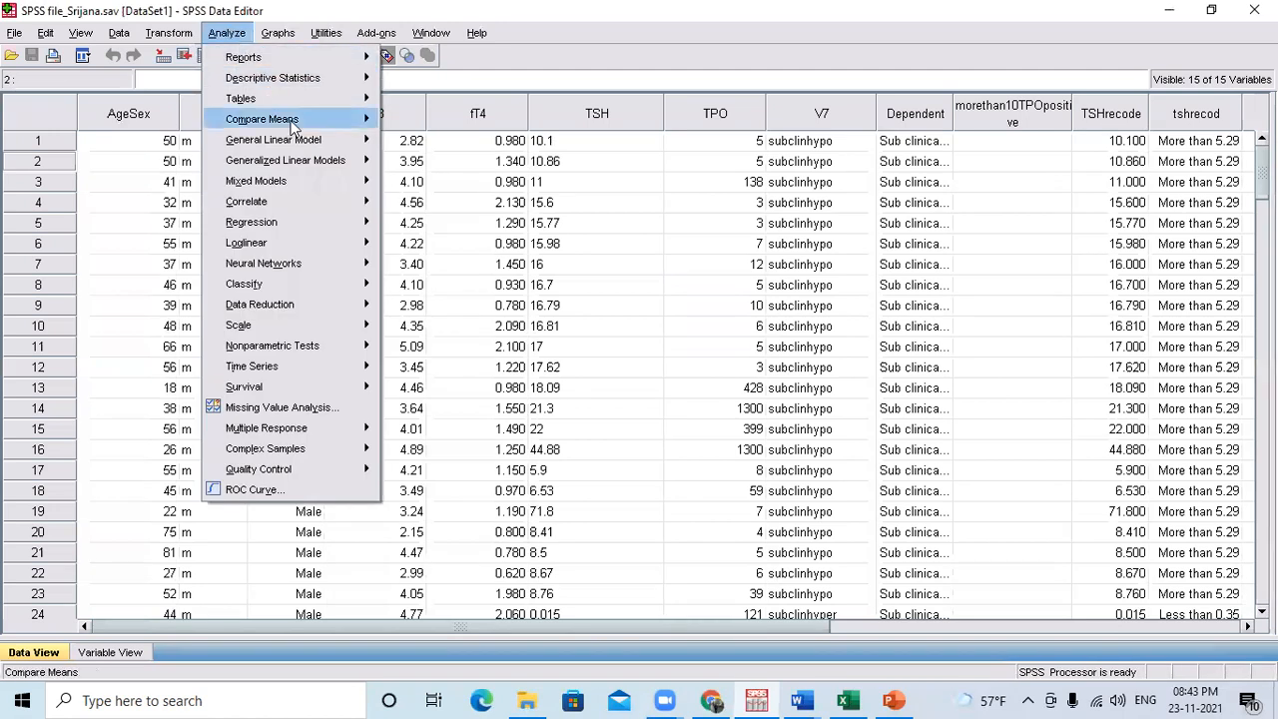
mouse_move(326, 77)
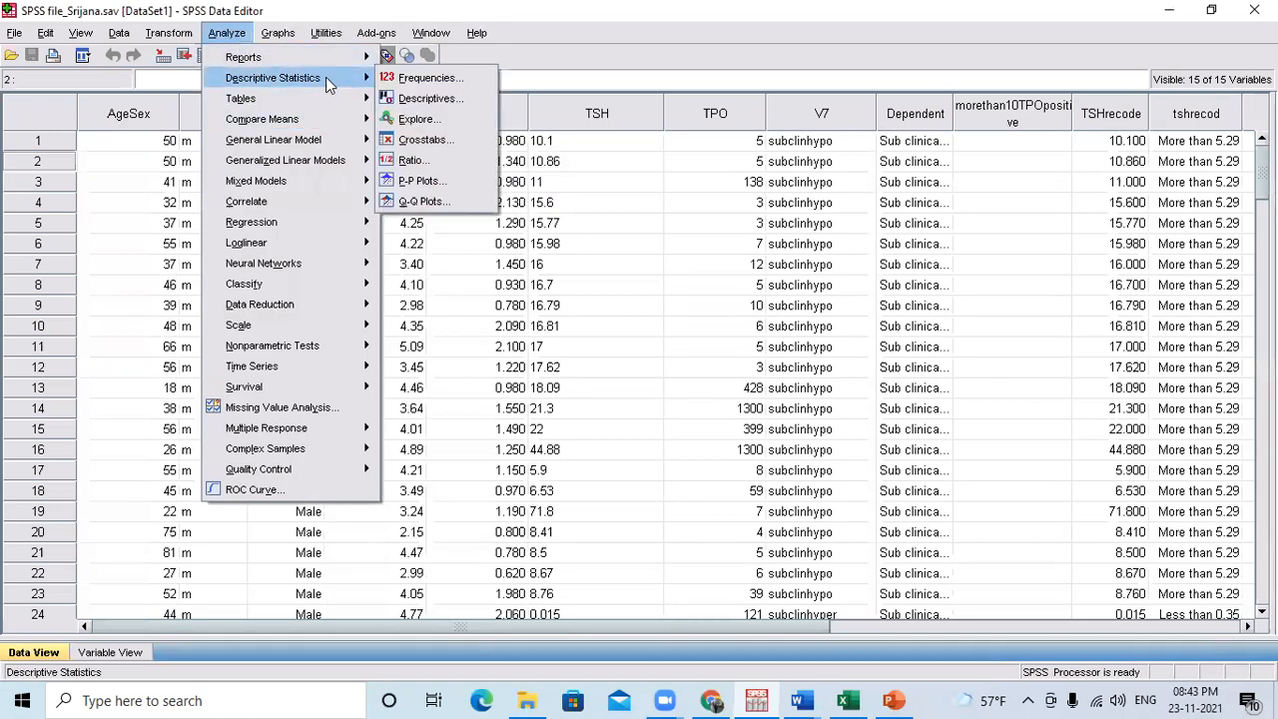
left_click(420, 119)
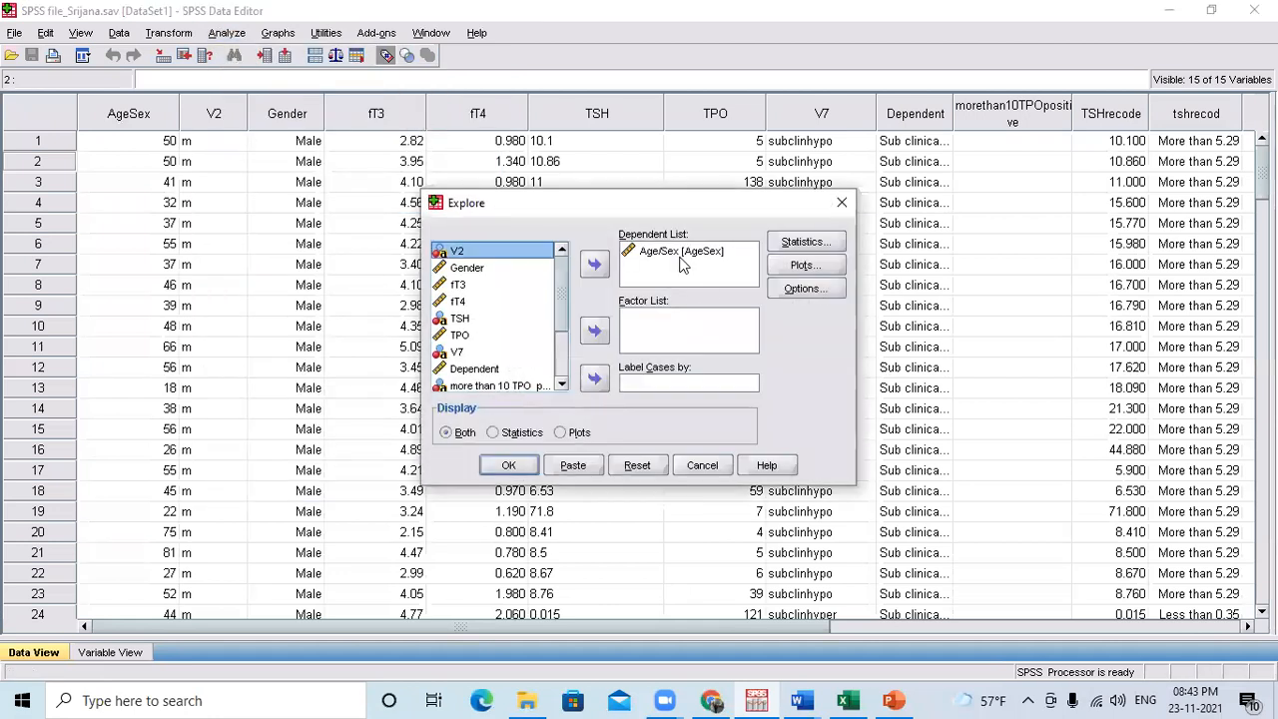
left_click(683, 251)
left_click(596, 263)
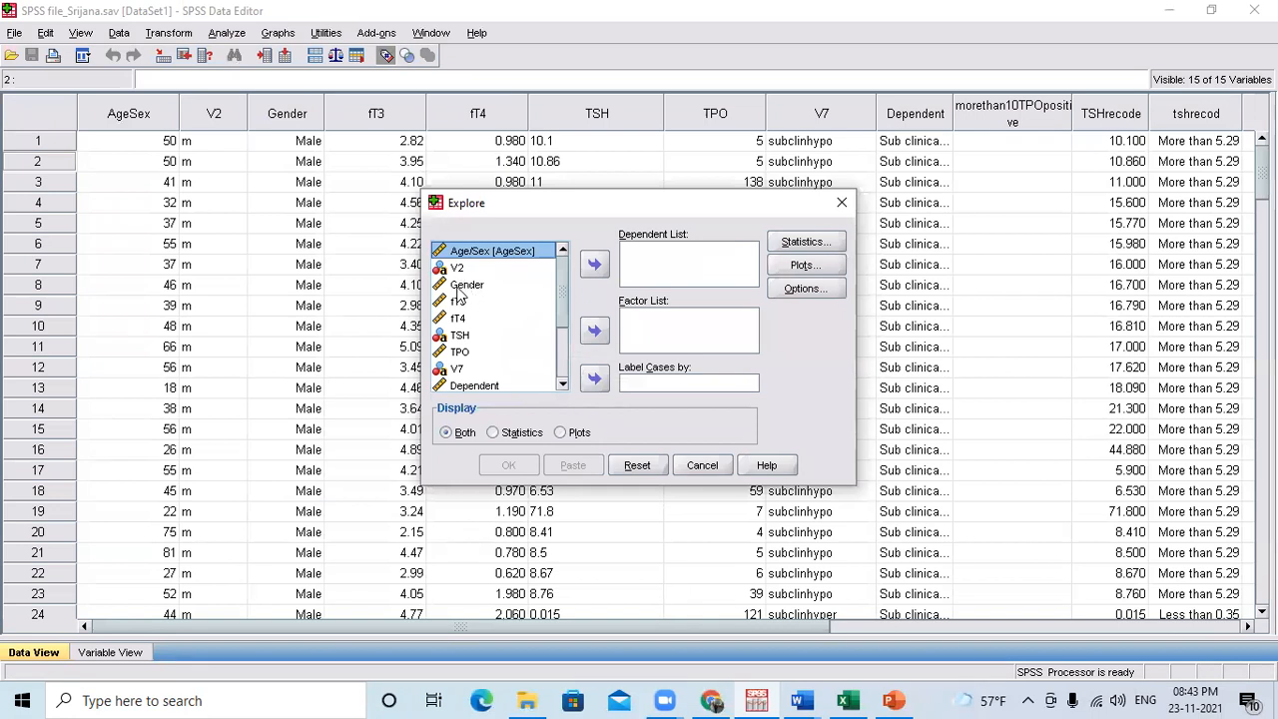
left_click(458, 304)
left_click(594, 263)
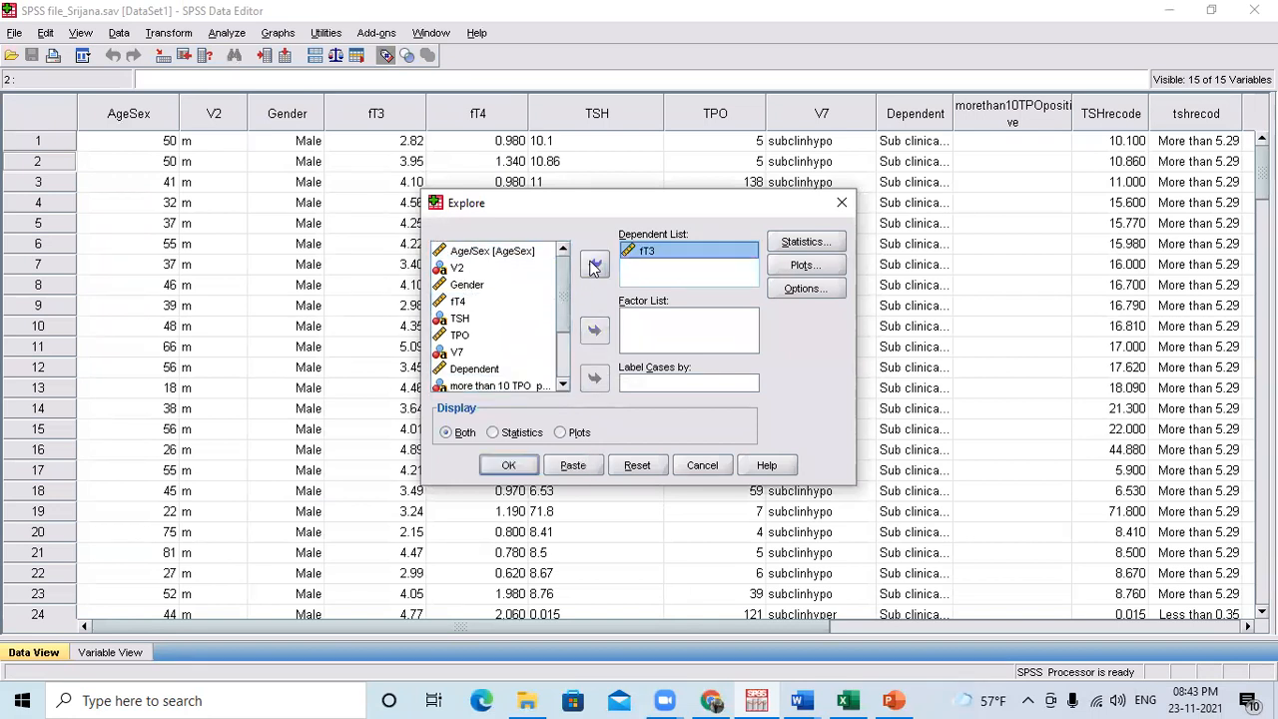
Check Explore's statistics and missing-value options, then run the fT3 analysis and view its output from the boxplot back to the start.
left_click(814, 243)
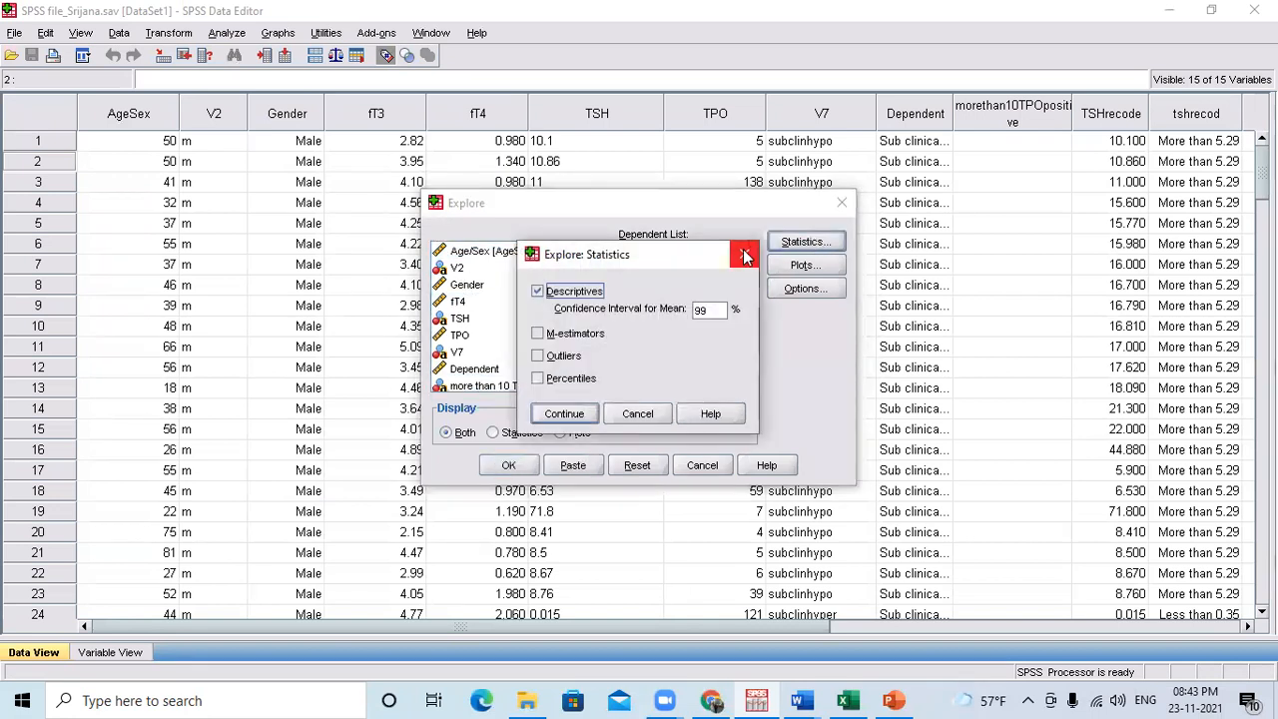
left_click(744, 251)
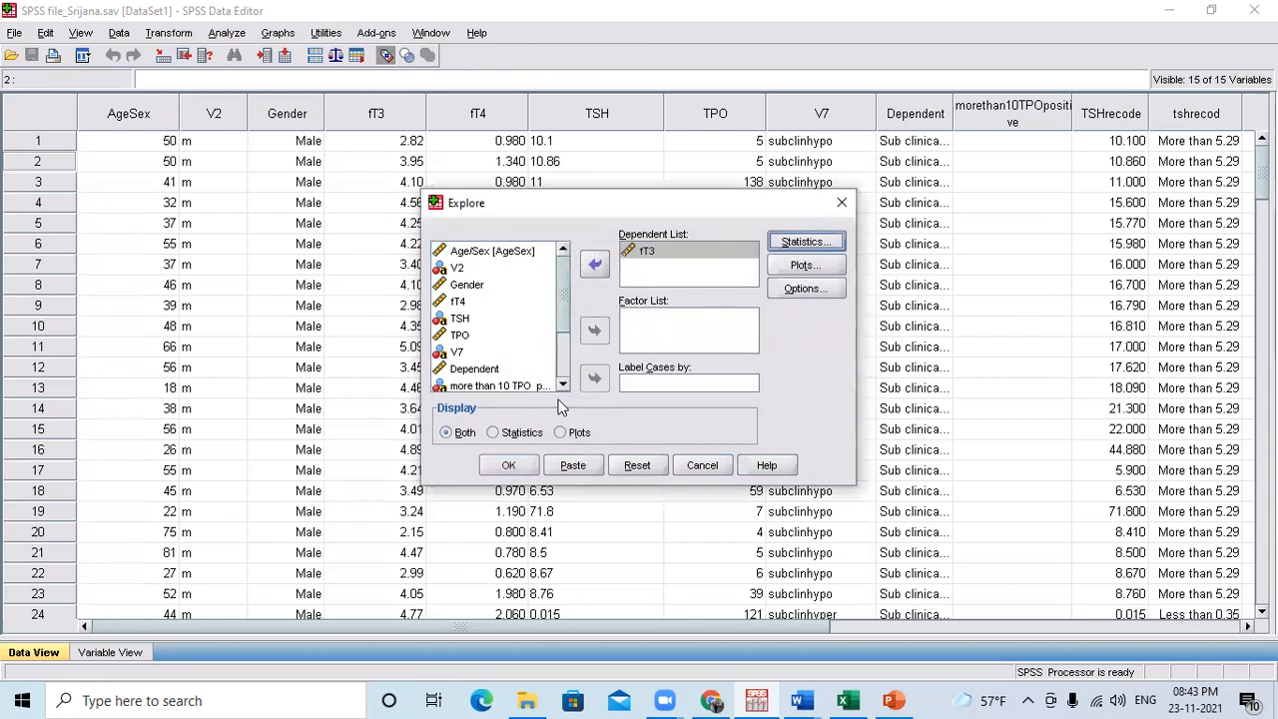
left_click(804, 289)
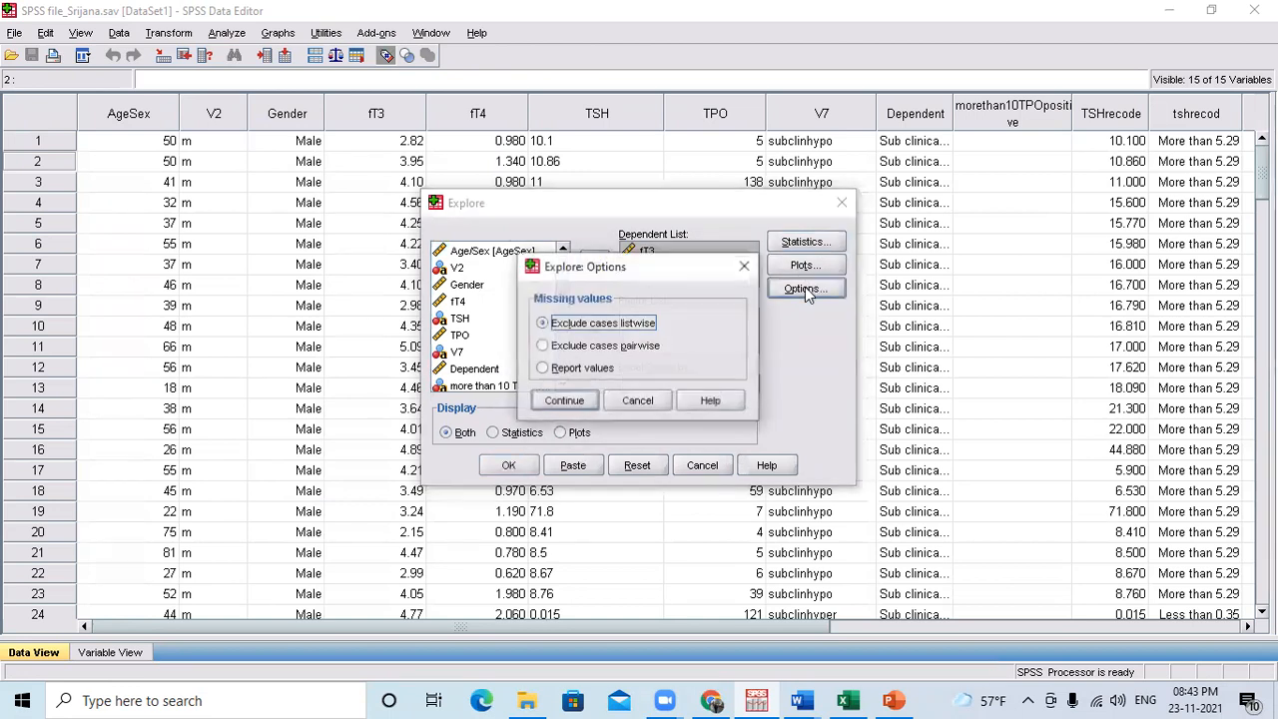
left_click(745, 266)
left_click(508, 465)
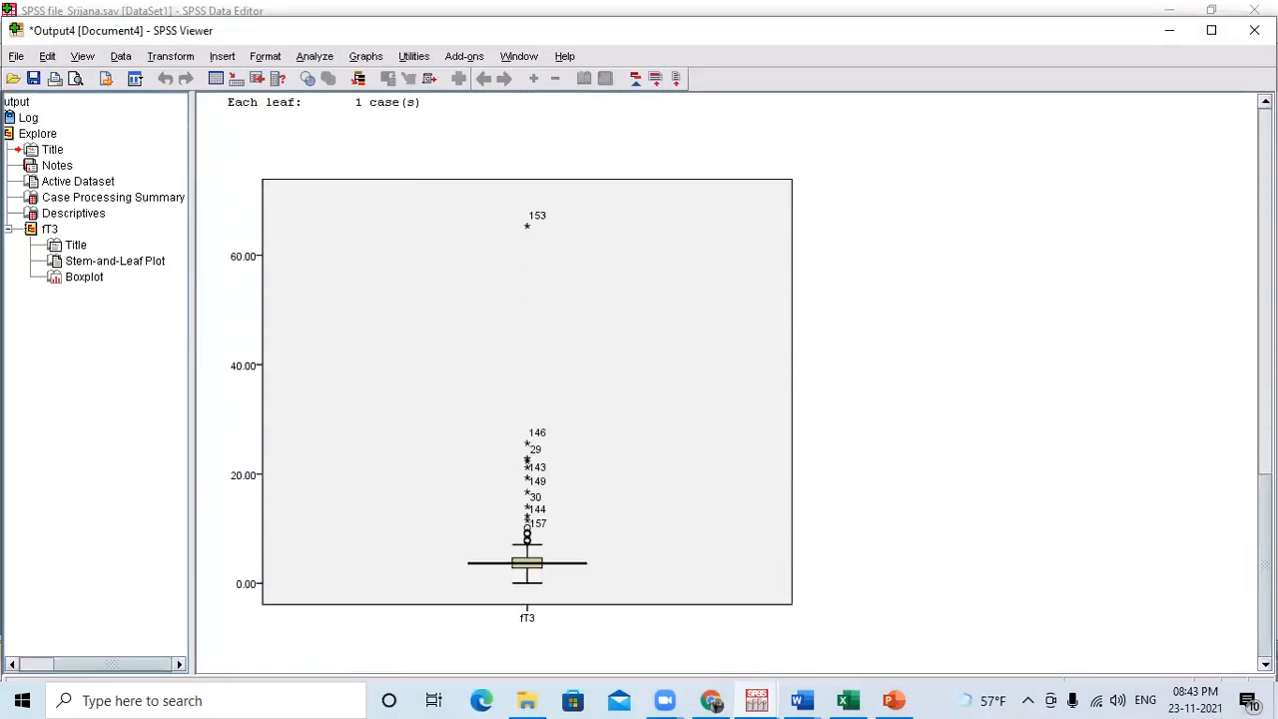
scroll(1202, 240, "up", 15)
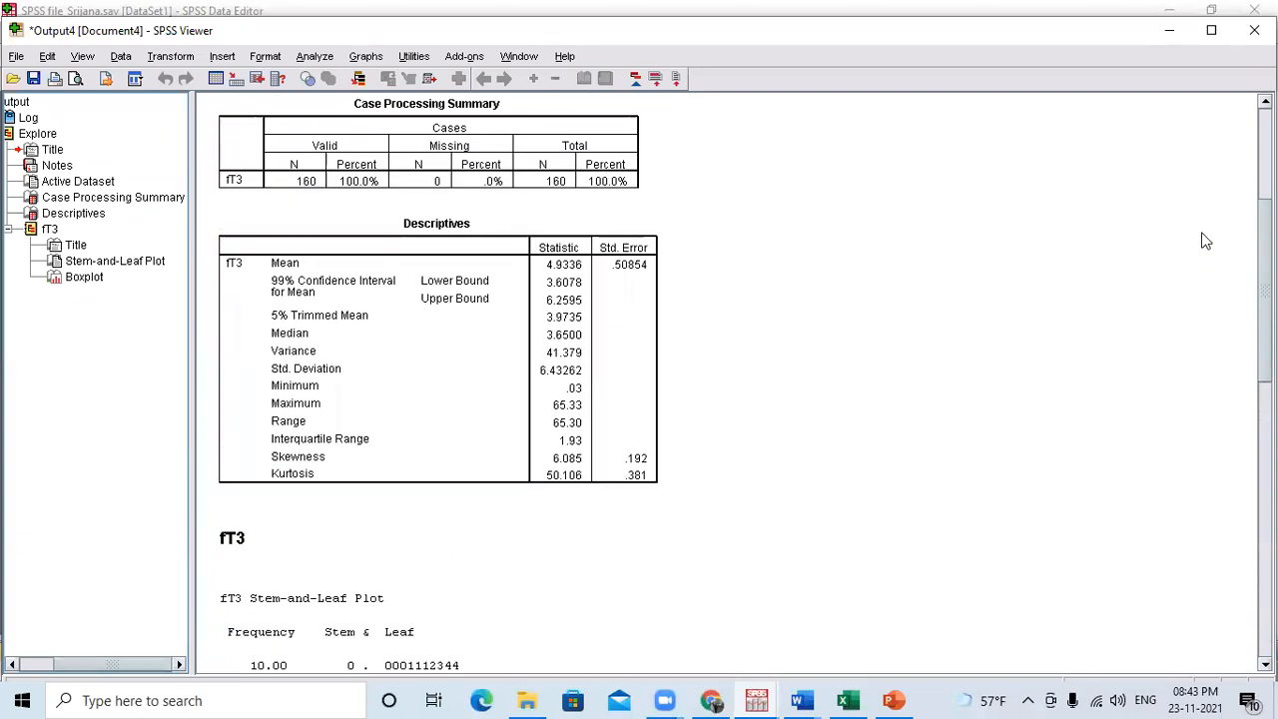
scroll(1203, 240, "up", 1)
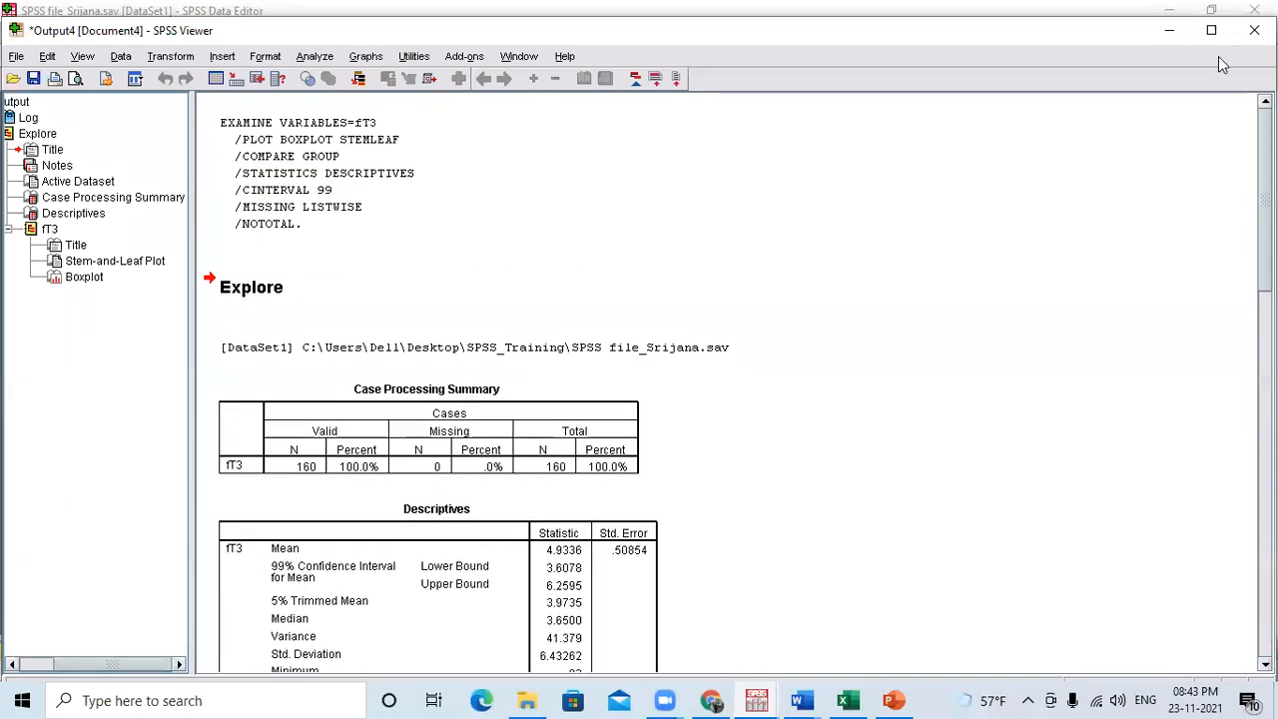
Return to the Data Editor, start the Frequencies analysis, and replace all listed variables with fT3 alone.
left_click(1170, 31)
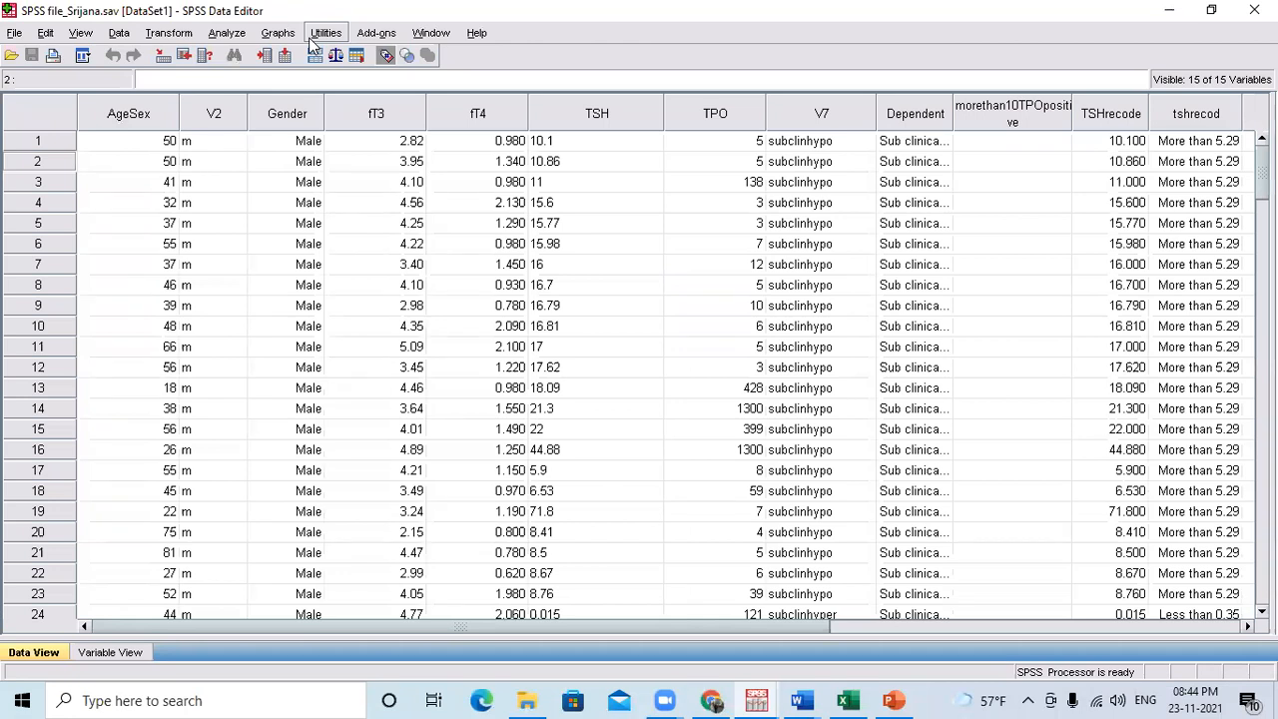
left_click(230, 34)
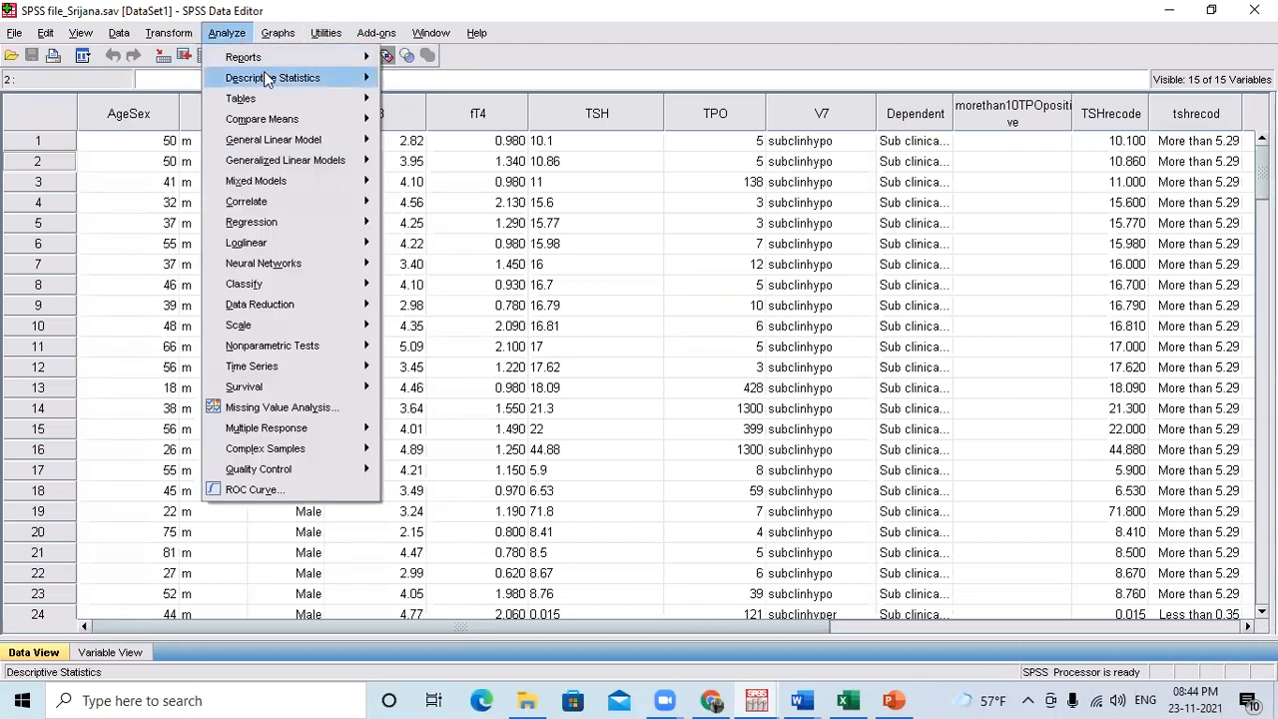
mouse_move(268, 79)
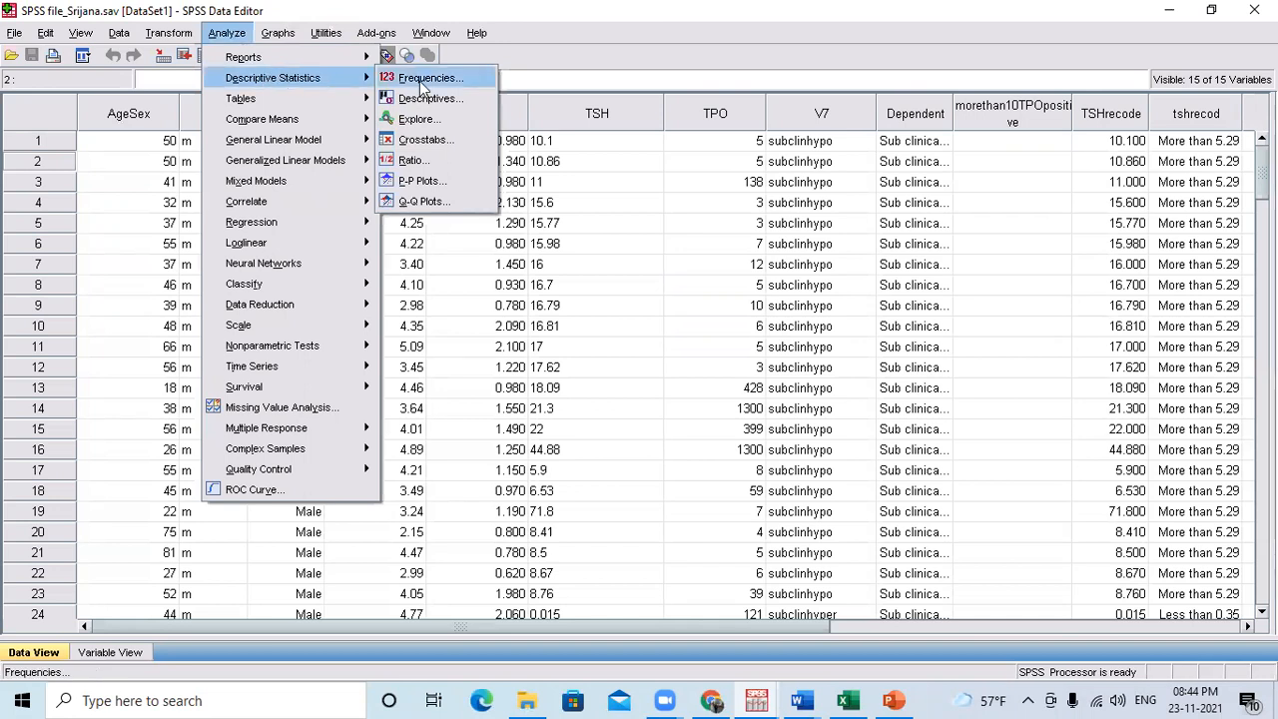
left_click(424, 80)
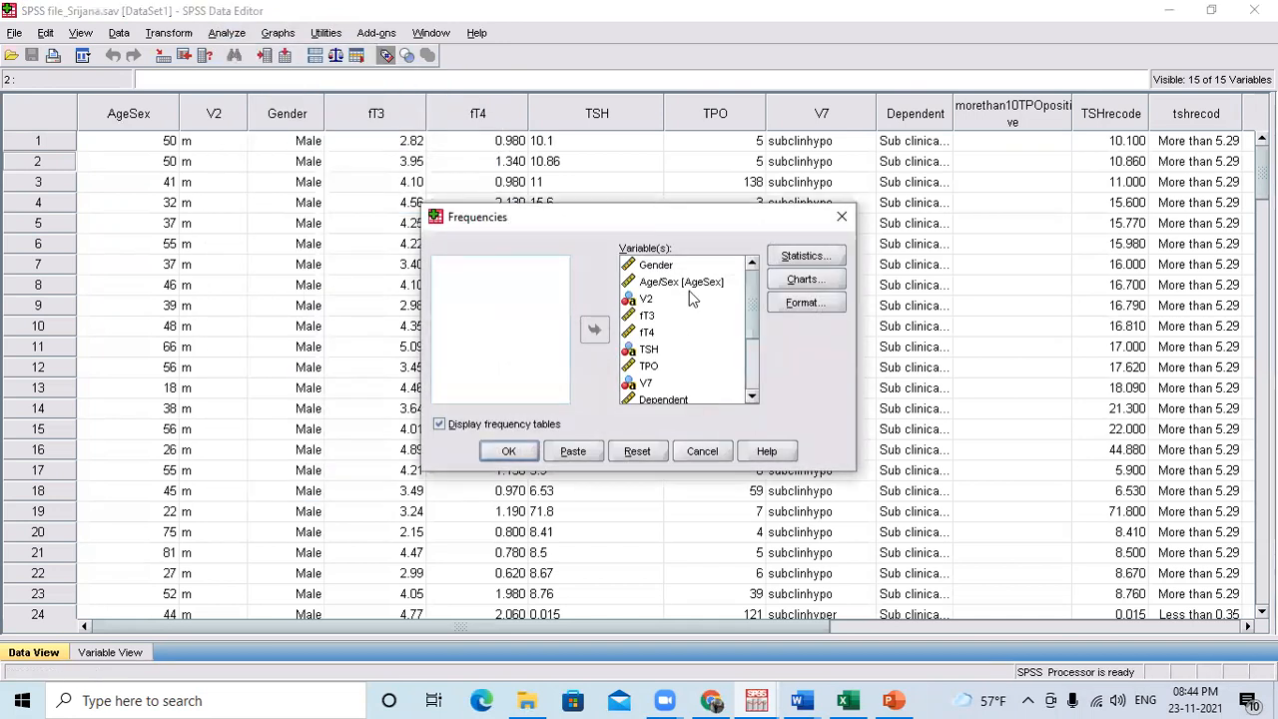
key("ctrl+a")
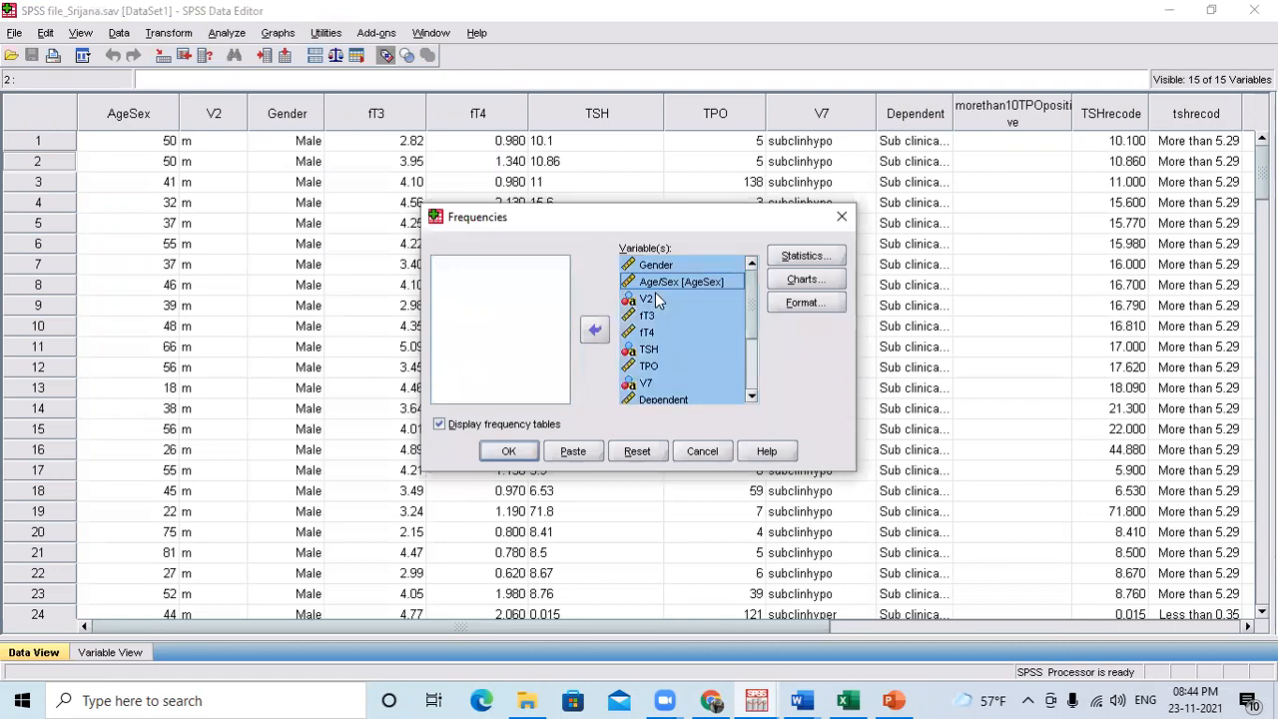
left_click(595, 329)
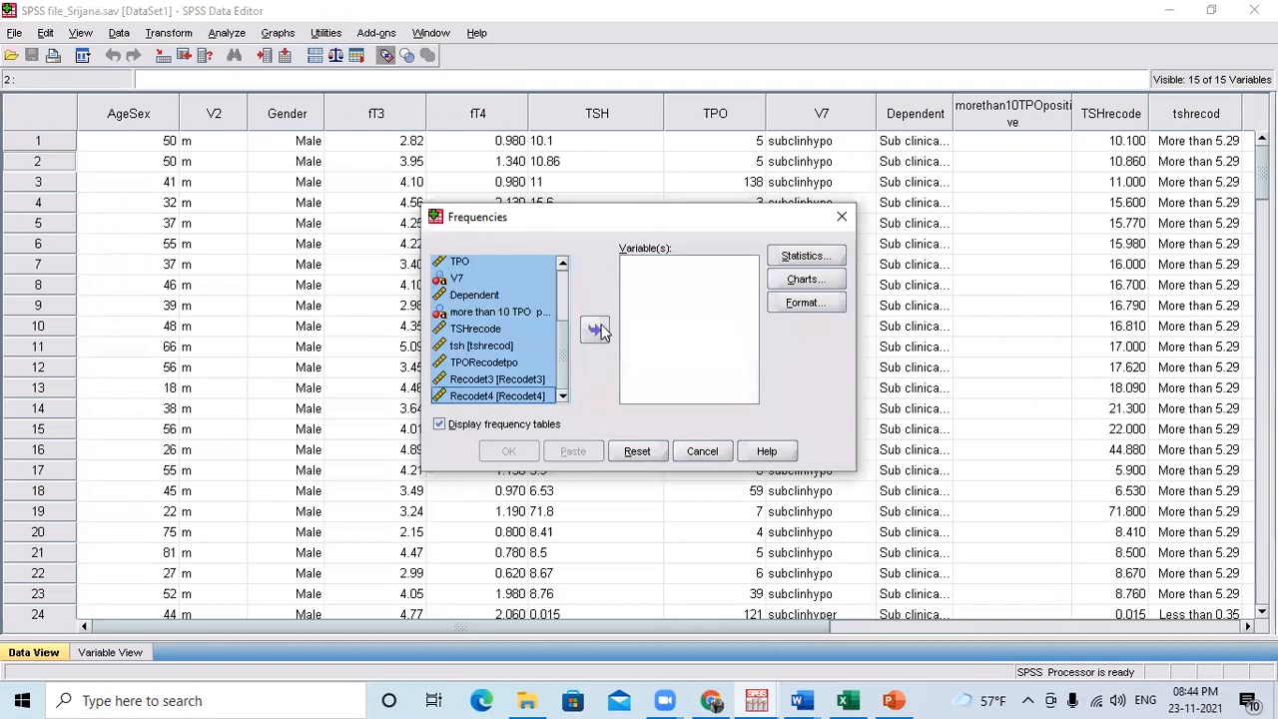
left_click(521, 313)
left_click_drag(562, 339, 557, 279)
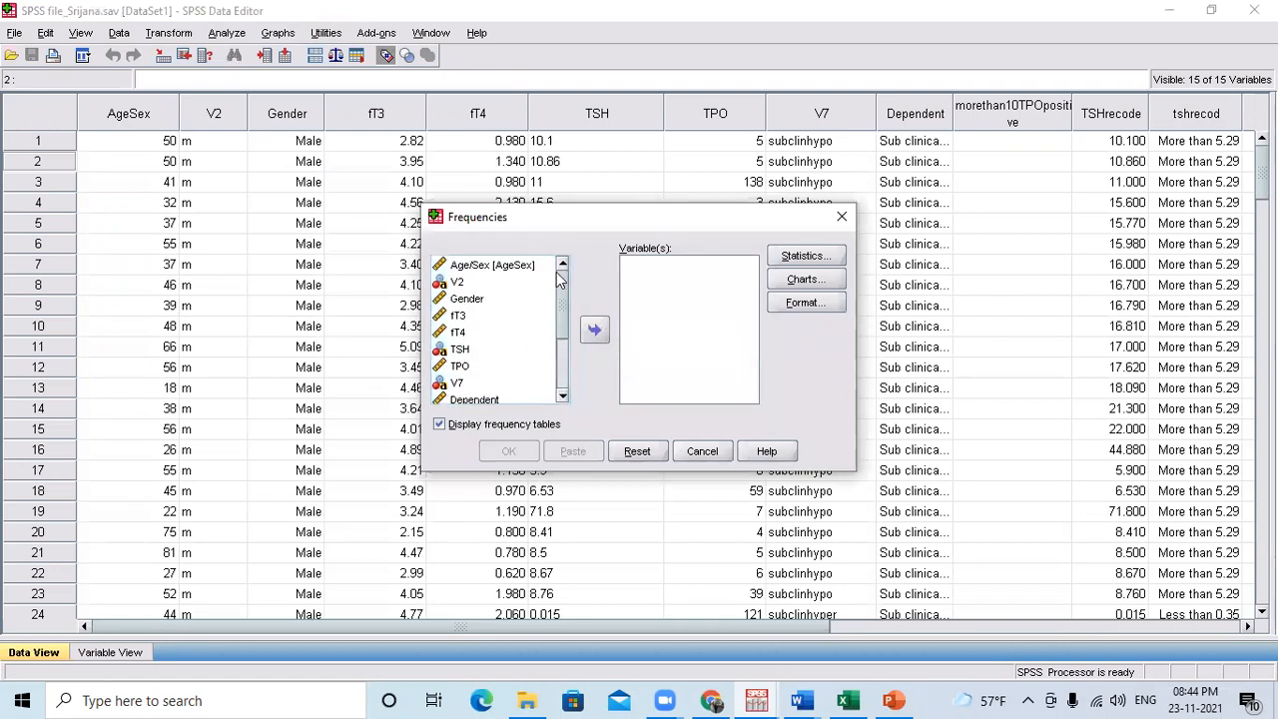
left_click(489, 268)
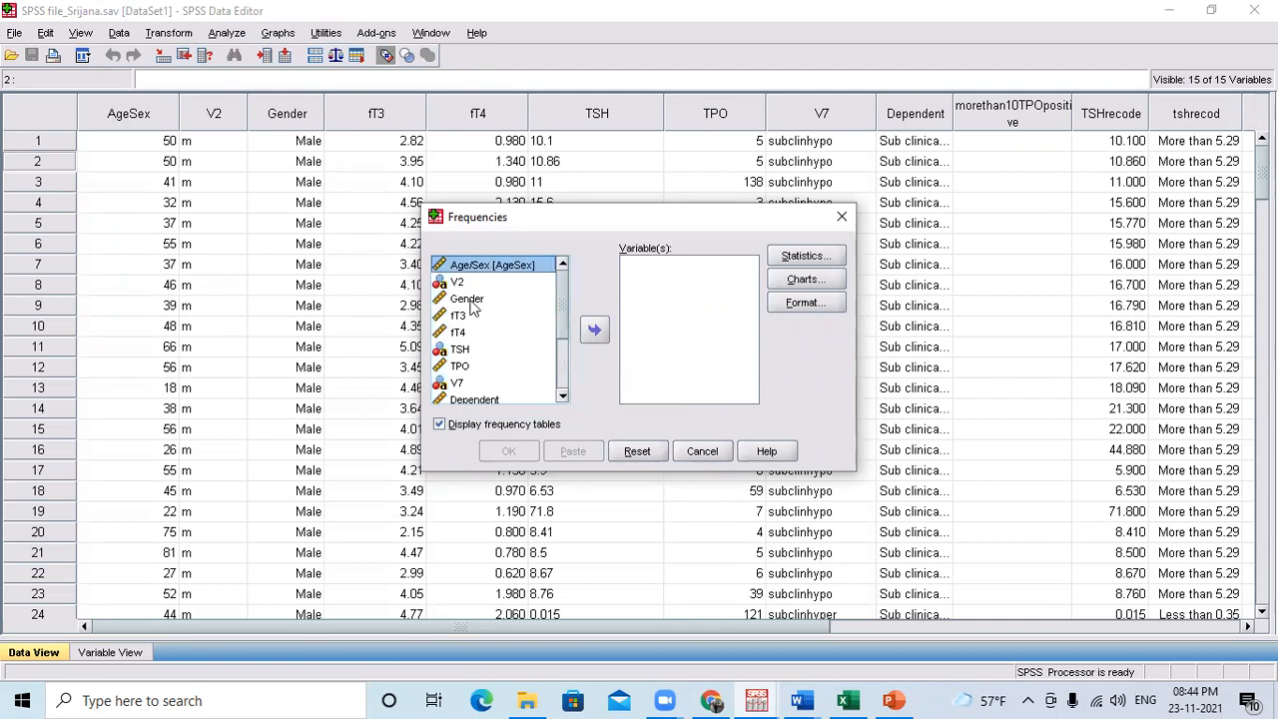
left_click(473, 302)
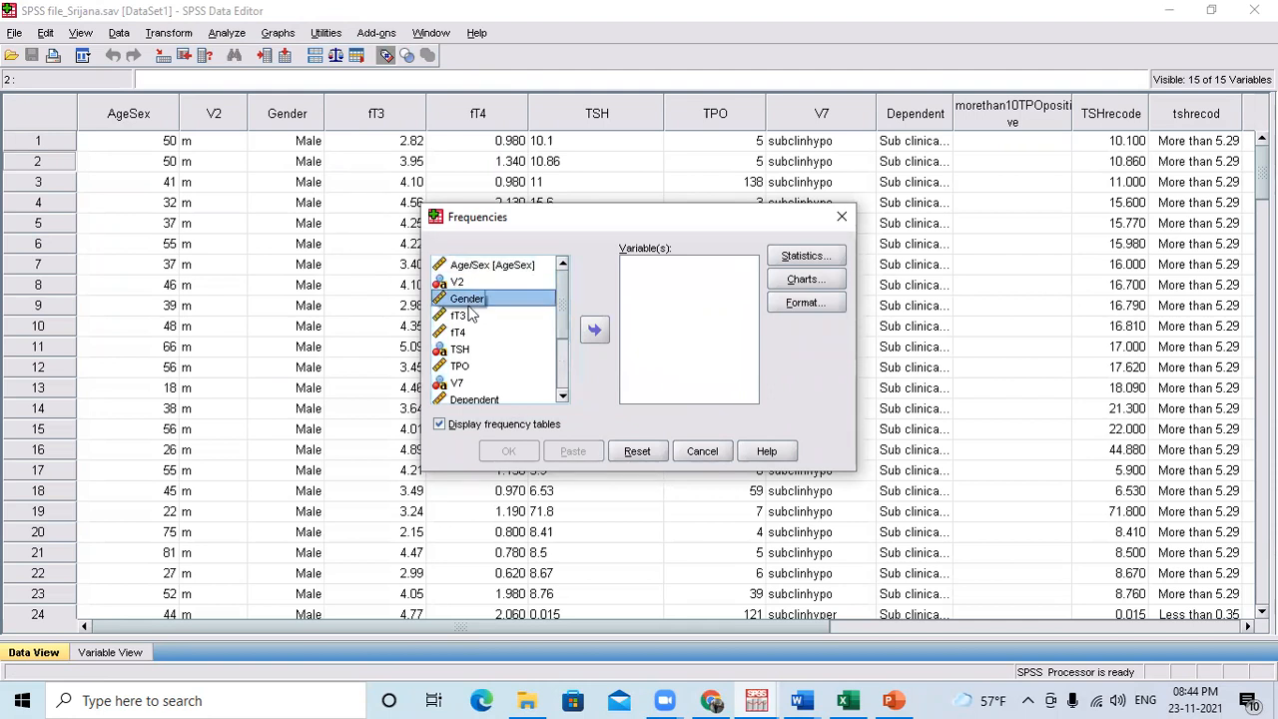
left_click(466, 317)
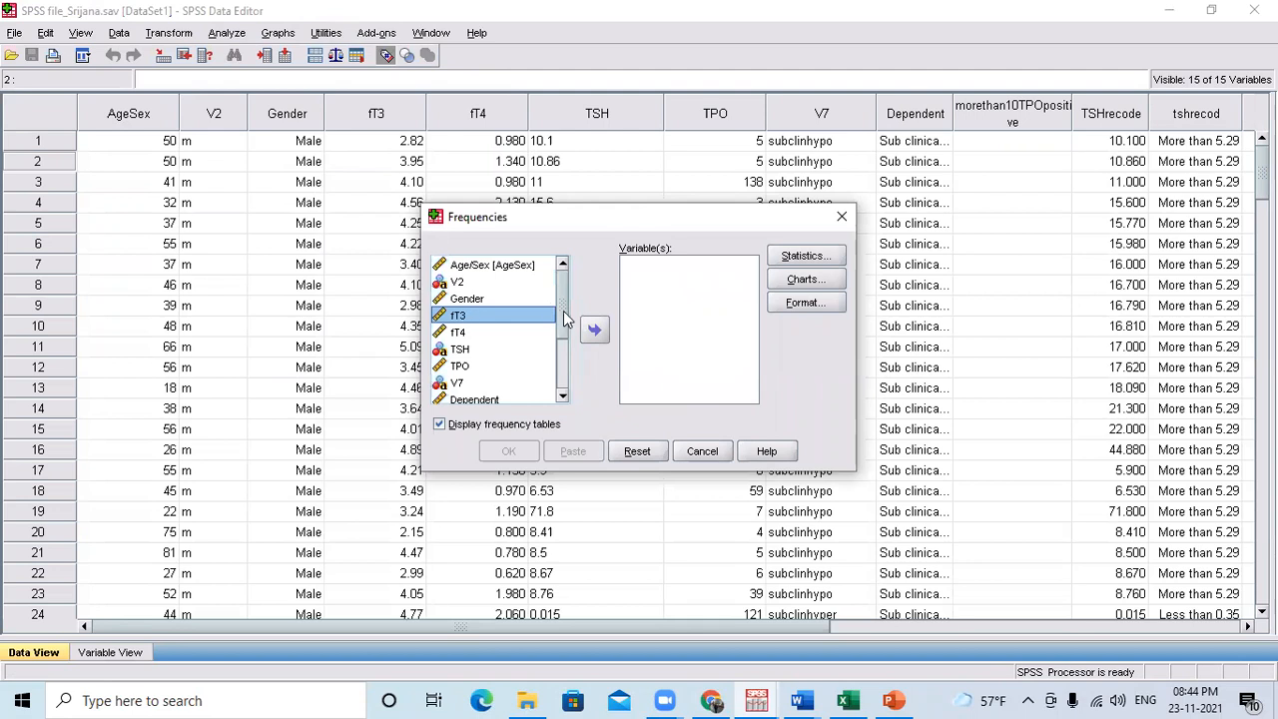
left_click(596, 332)
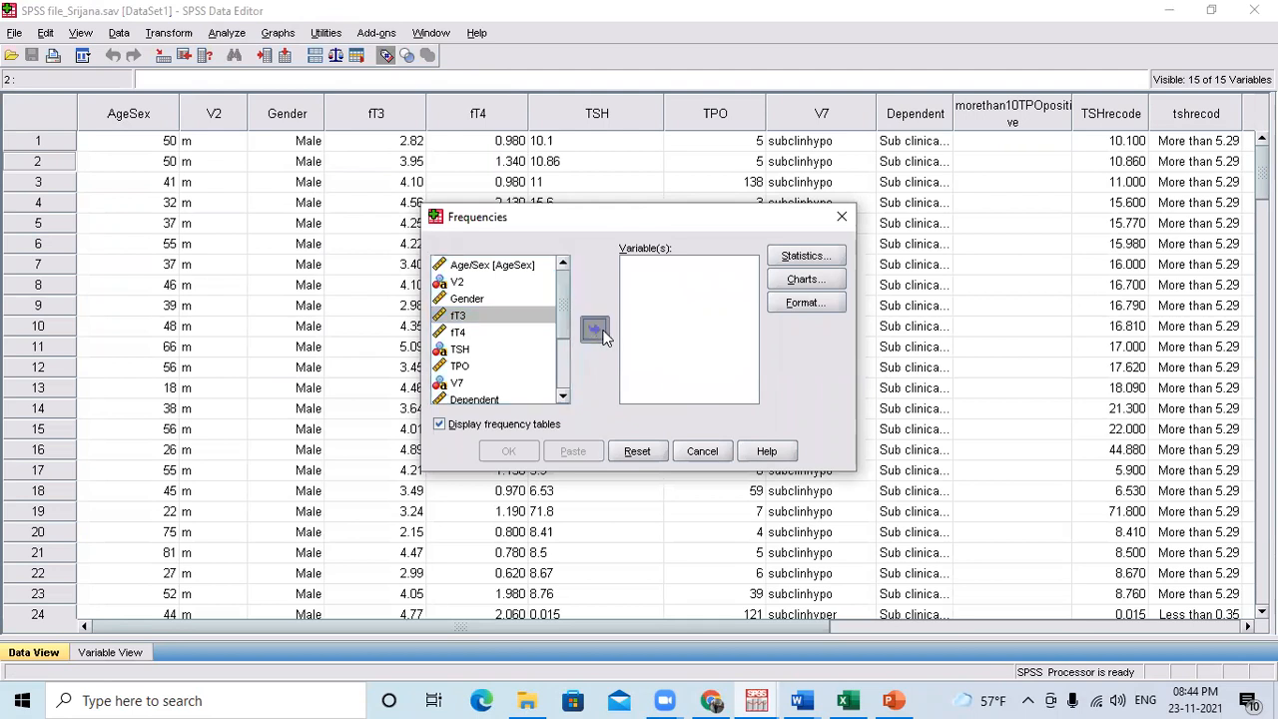
Set the Frequencies chart type to histograms, then run the fT3 analysis and view its histogram in the output.
left_click(811, 256)
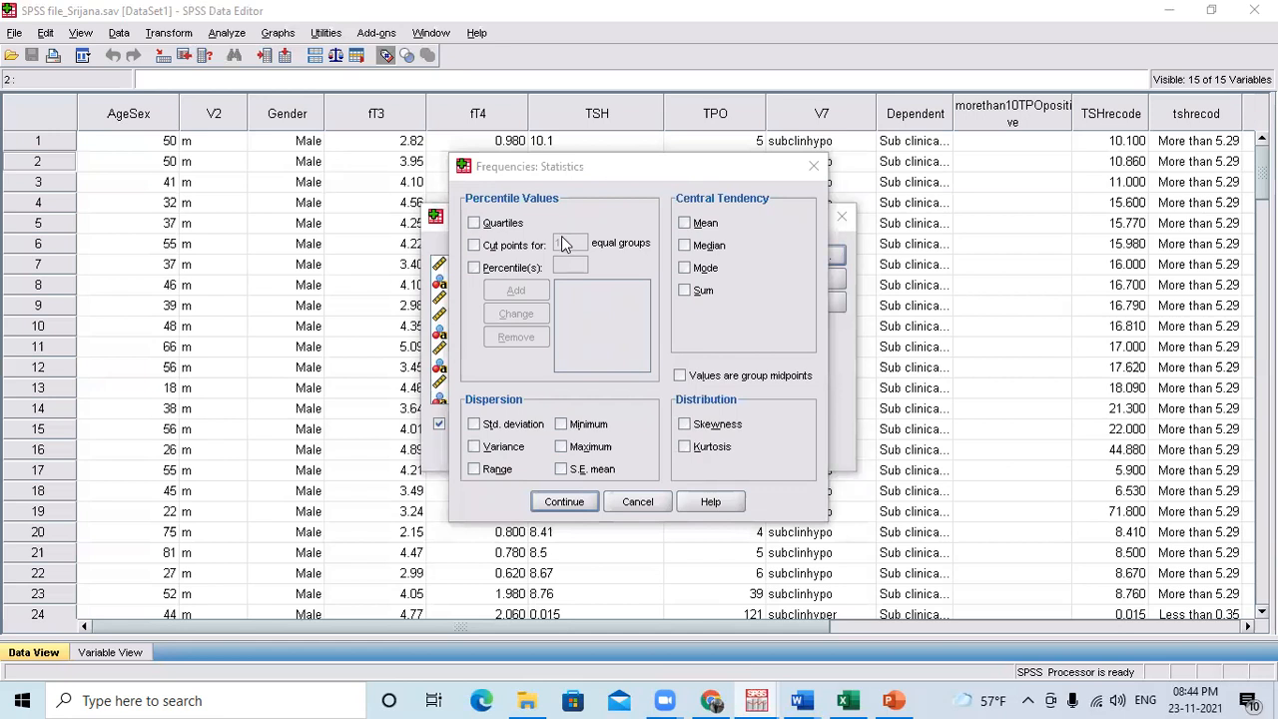
left_click(638, 502)
left_click(802, 280)
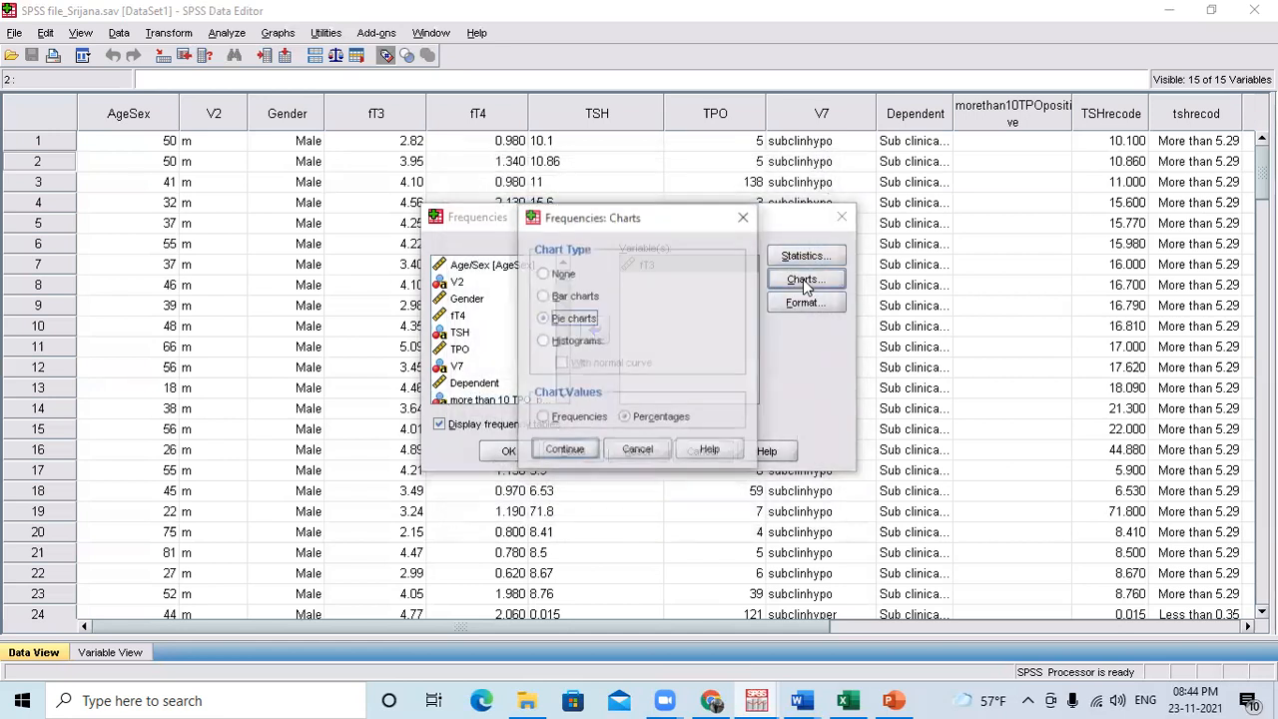
left_click(576, 342)
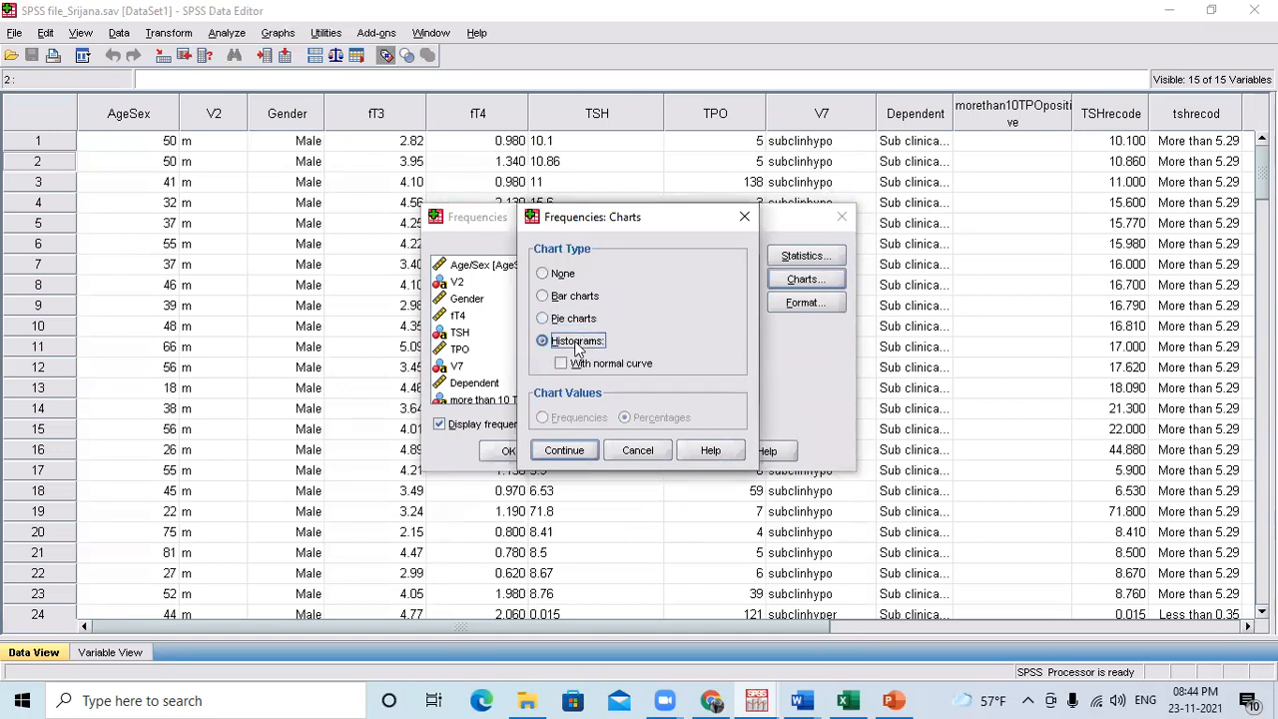
left_click(582, 450)
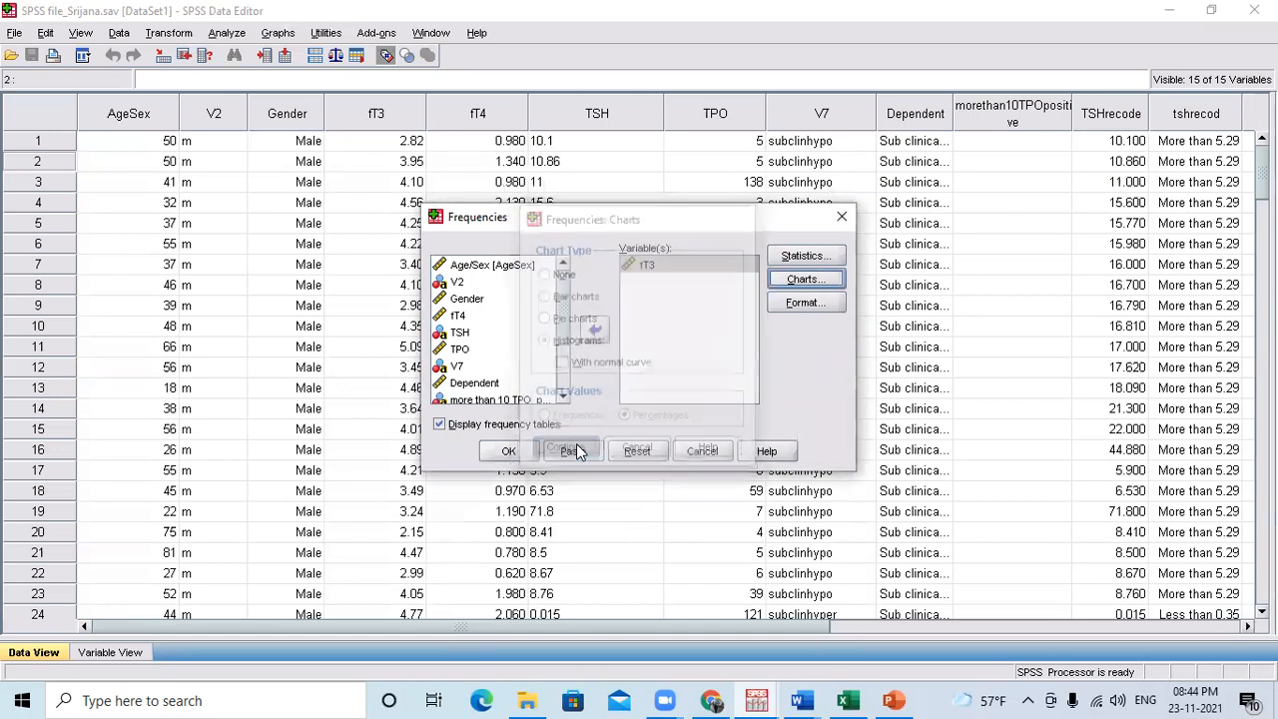
left_click(511, 454)
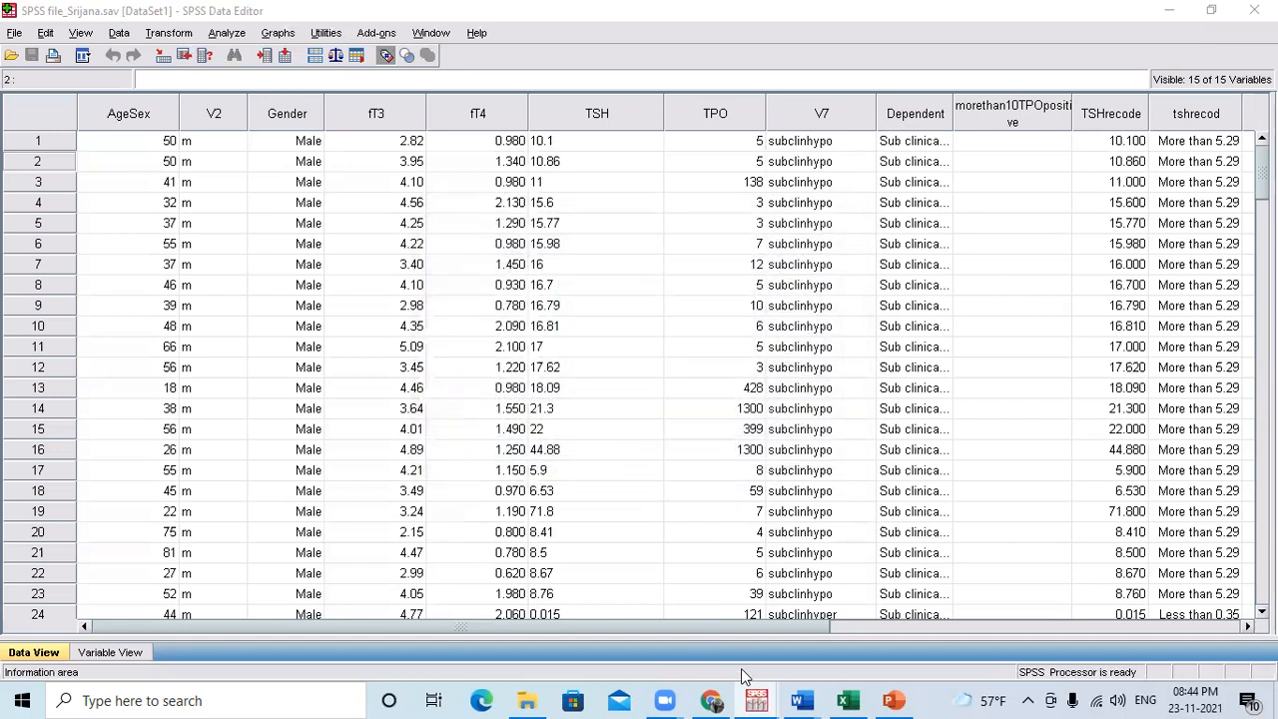
mouse_move(755, 699)
left_click(834, 625)
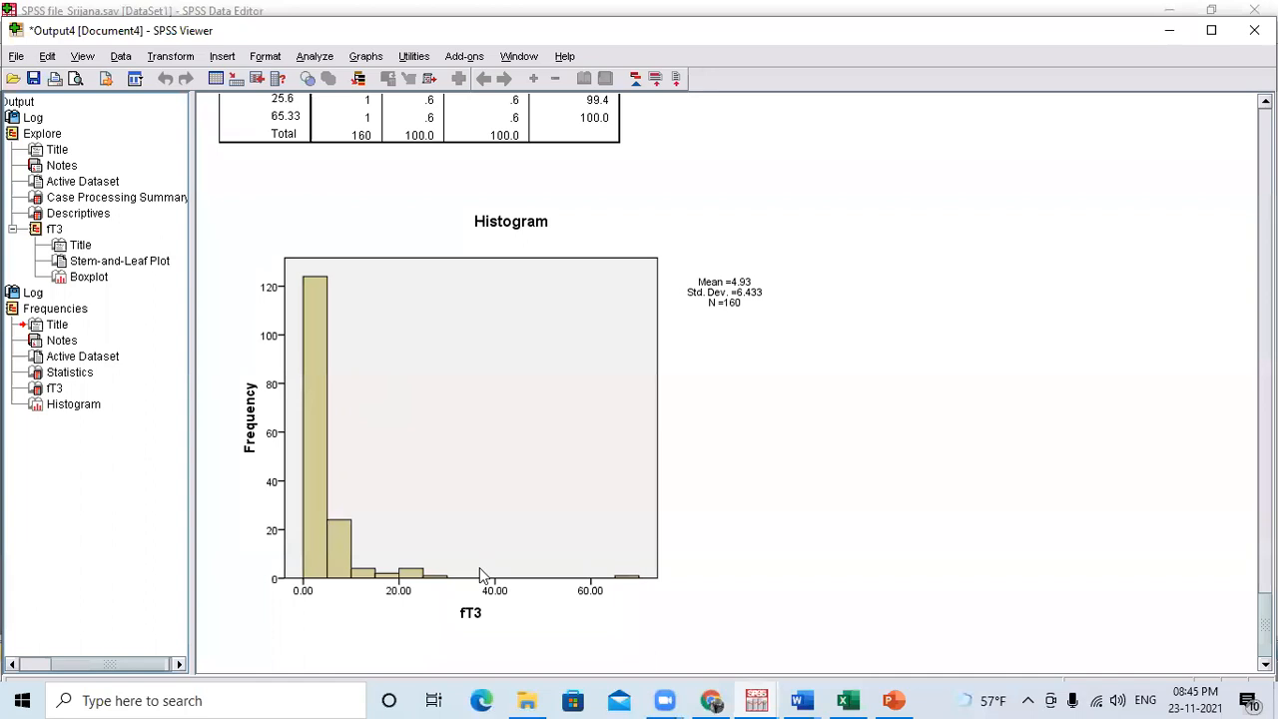
left_click(301, 285)
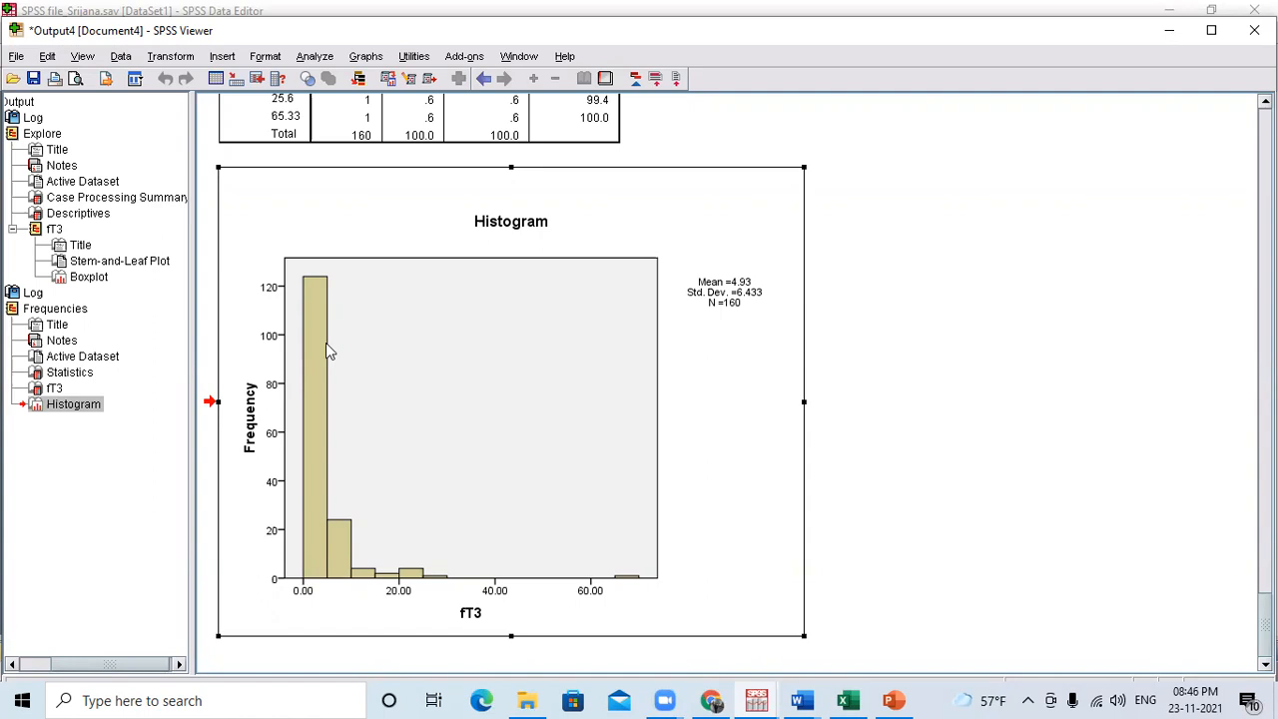
Reopen the Frequencies analysis and replace fT3 with fT4 and TSH in the variable list.
left_click(320, 58)
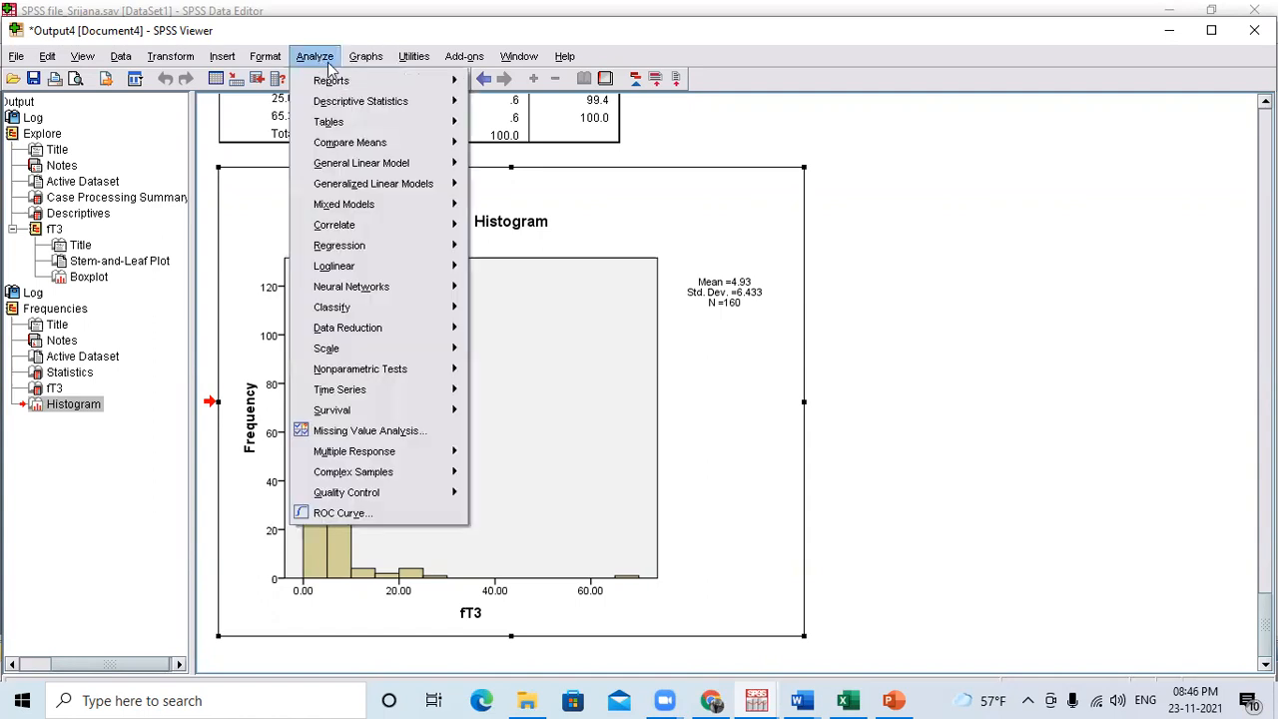
mouse_move(389, 104)
left_click(518, 101)
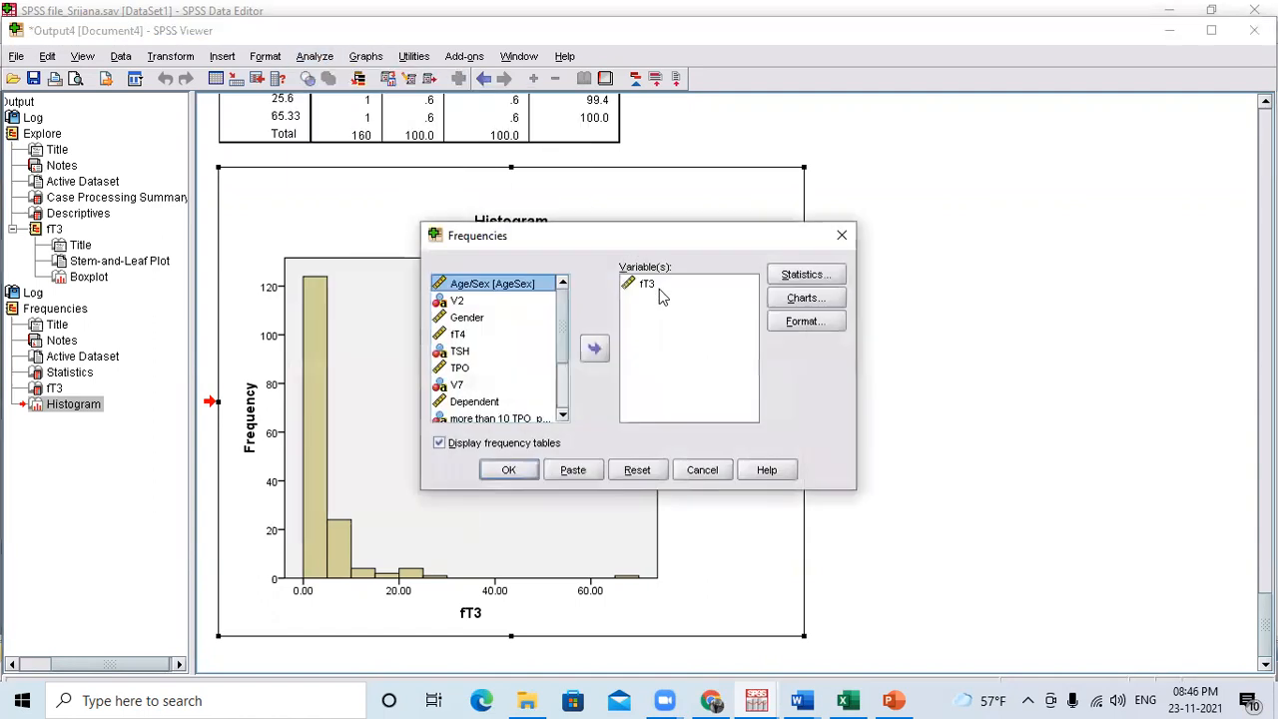
left_click(659, 289)
left_click(595, 349)
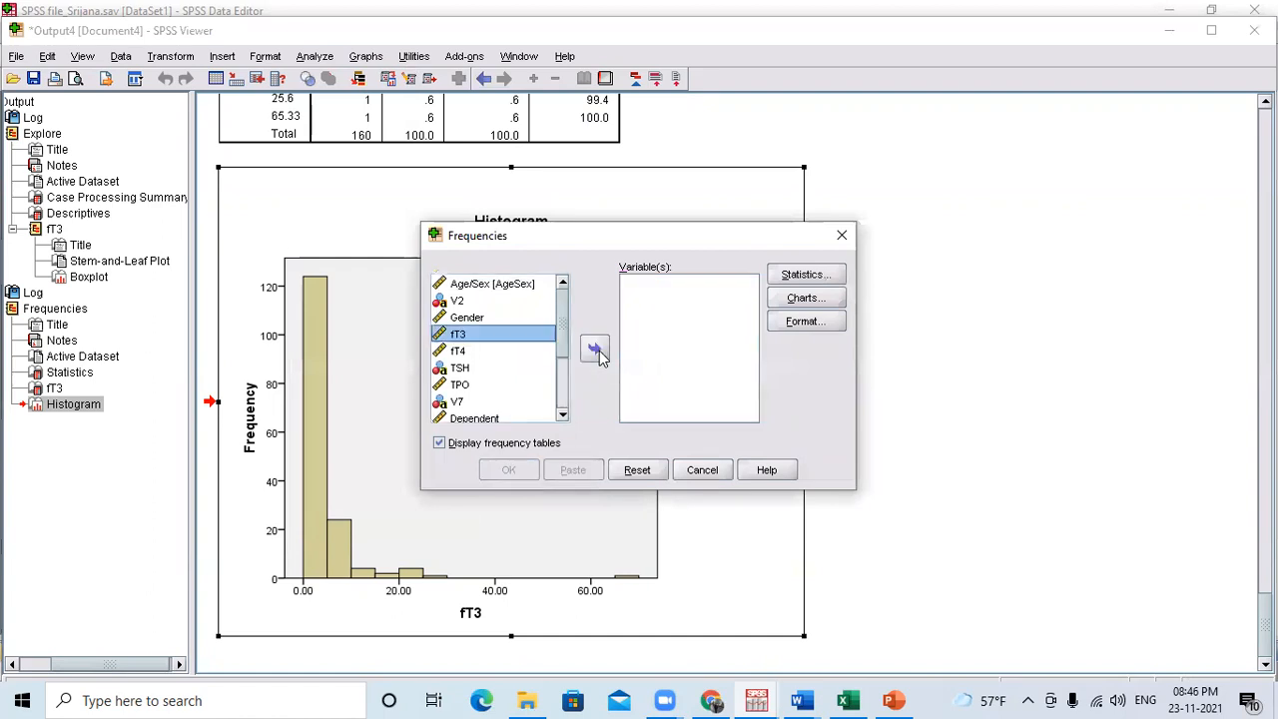
left_click(458, 353)
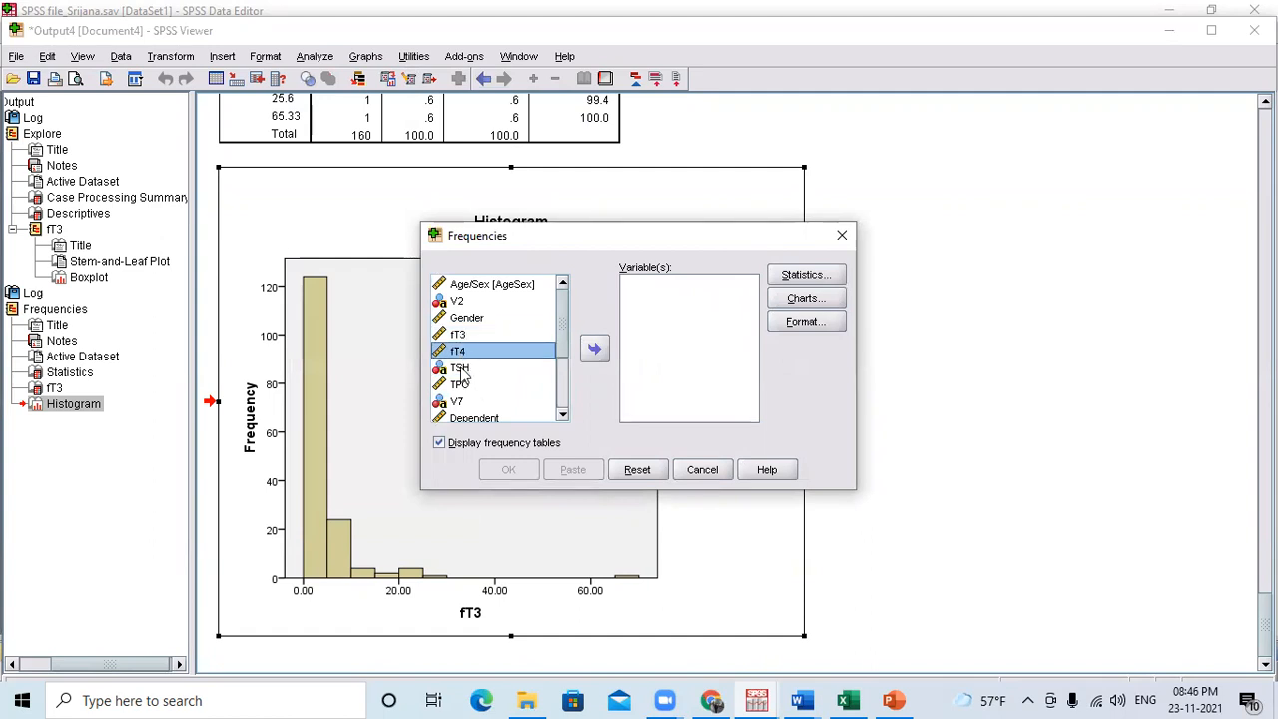
left_click(461, 369, "shift")
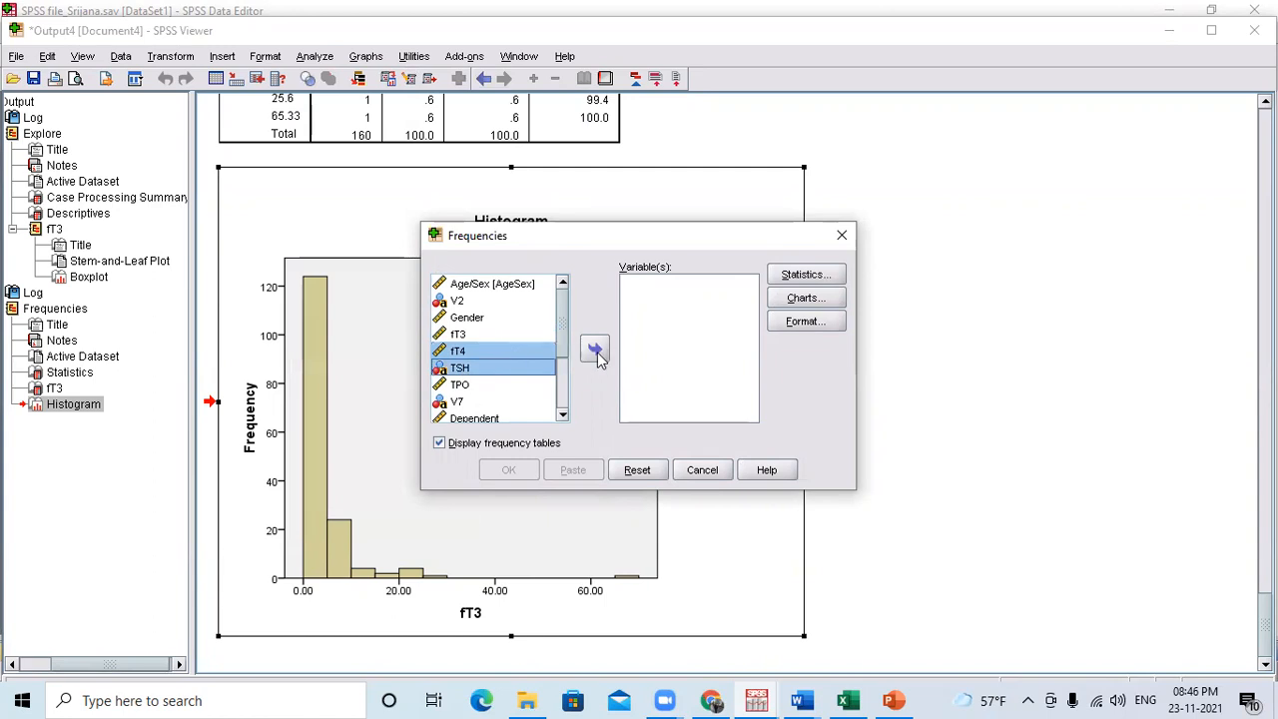
left_click(595, 351)
Run the fT4 and TSH frequencies and look through the output from the fT4 histogram back up to the fT3 histogram.
left_click(507, 468)
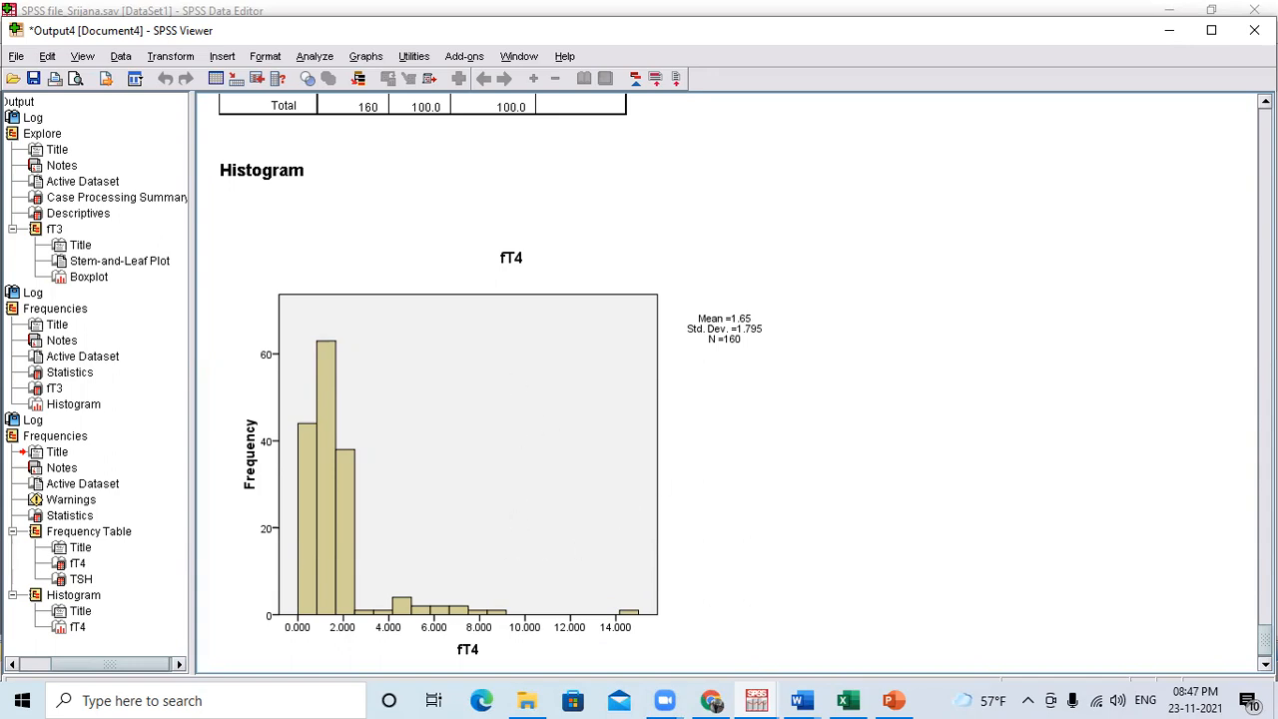
scroll(639, 379, "up", 12)
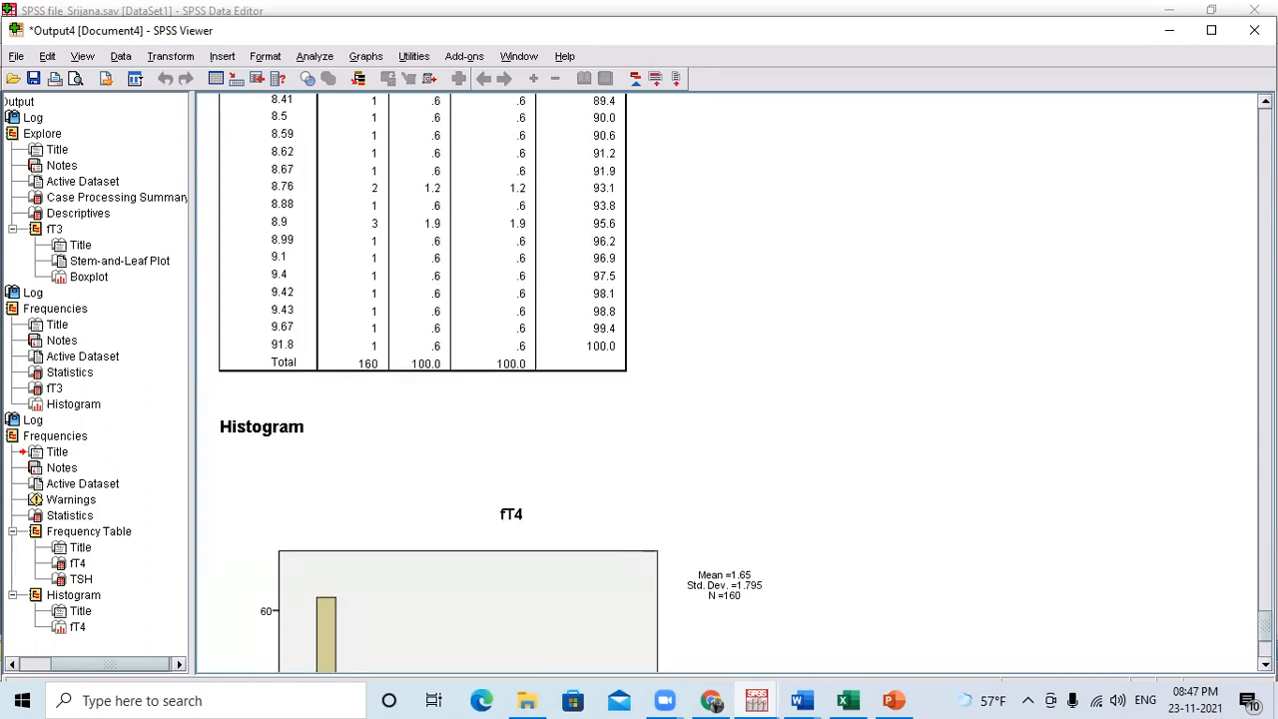
scroll(1234, 459, "up", 15)
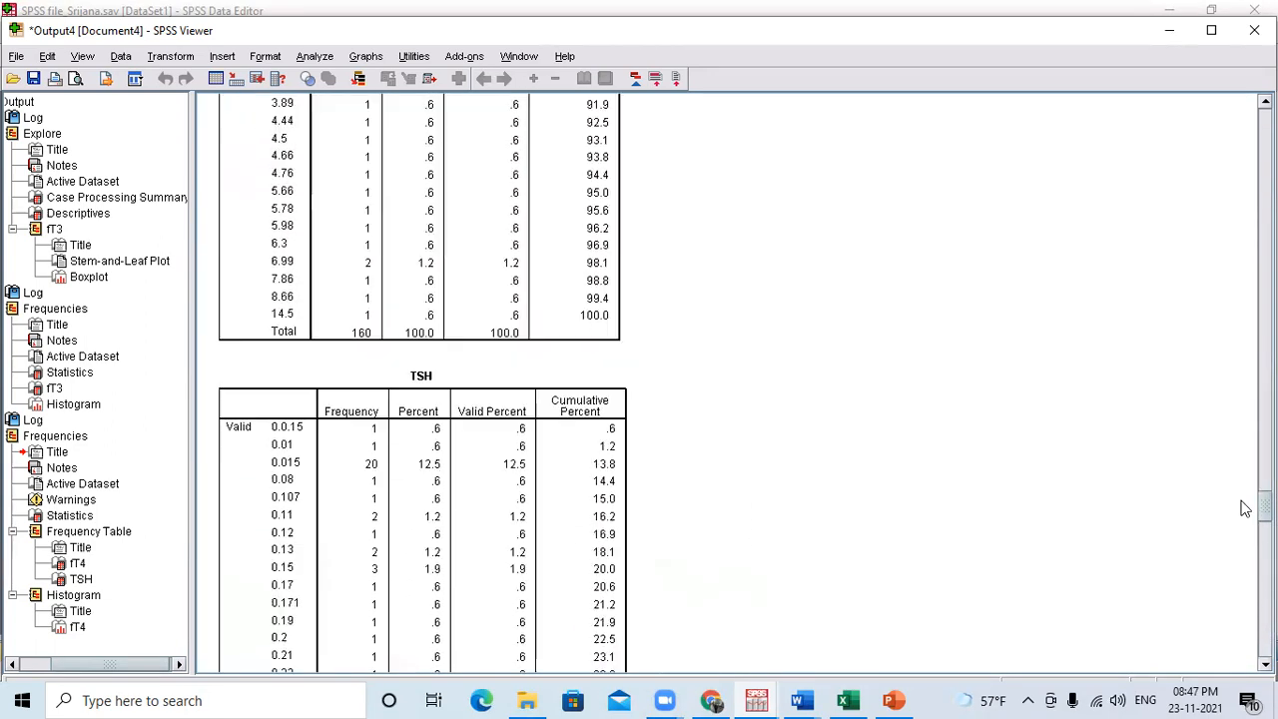
scroll(1234, 431, "up", 15)
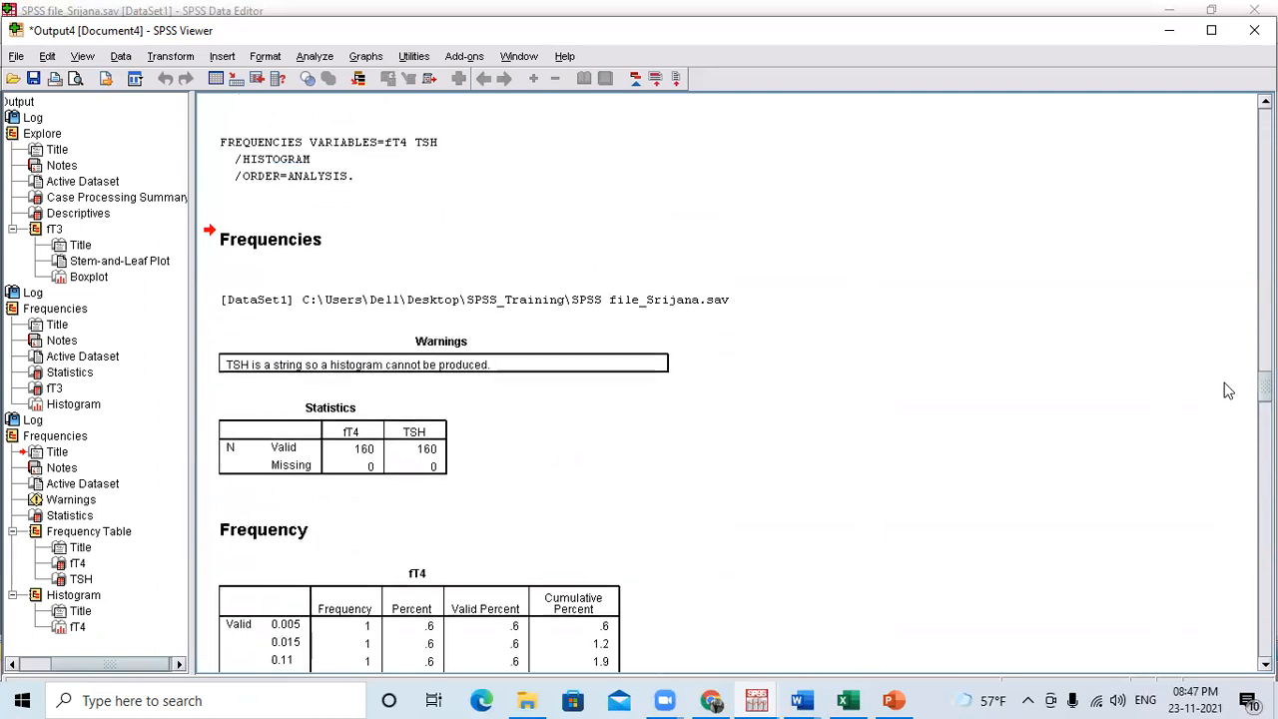
scroll(1228, 369, "up", 3)
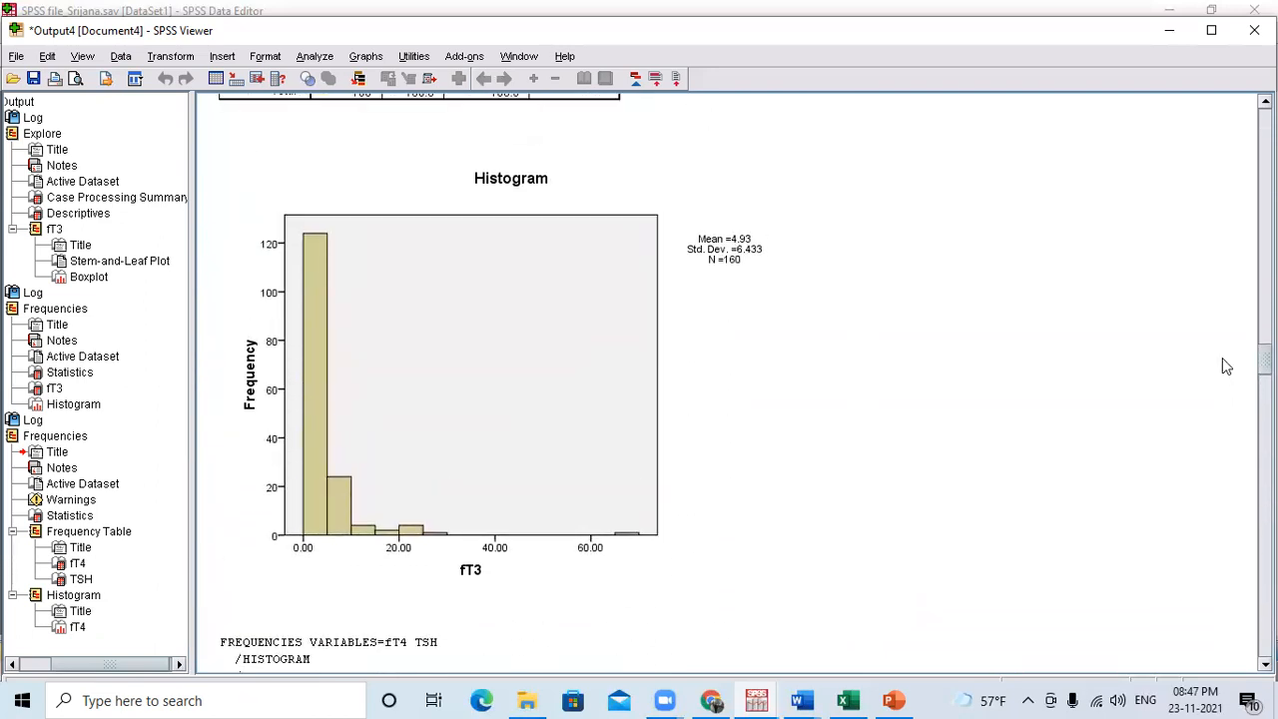
Replace fT4 and TSH with TPO in the Frequencies analysis, then run it and view the TPO histogram.
left_click(314, 56)
mouse_move(404, 107)
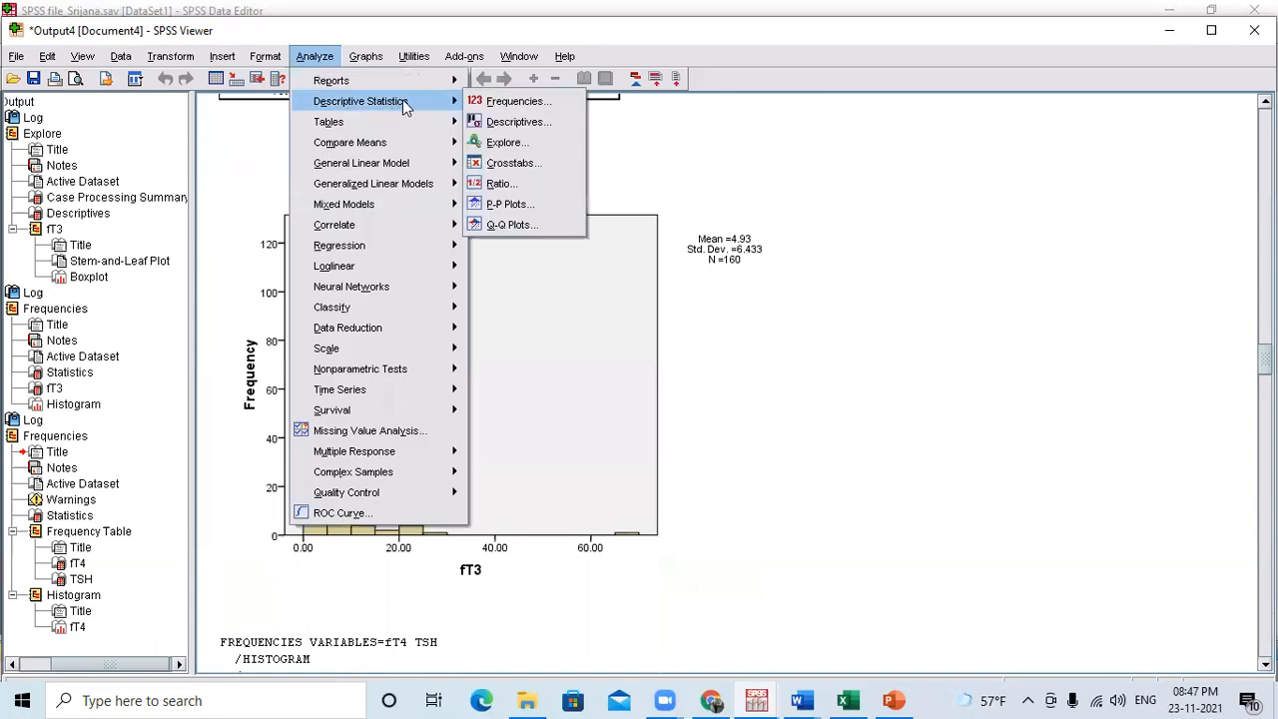
left_click(514, 101)
left_click(654, 301)
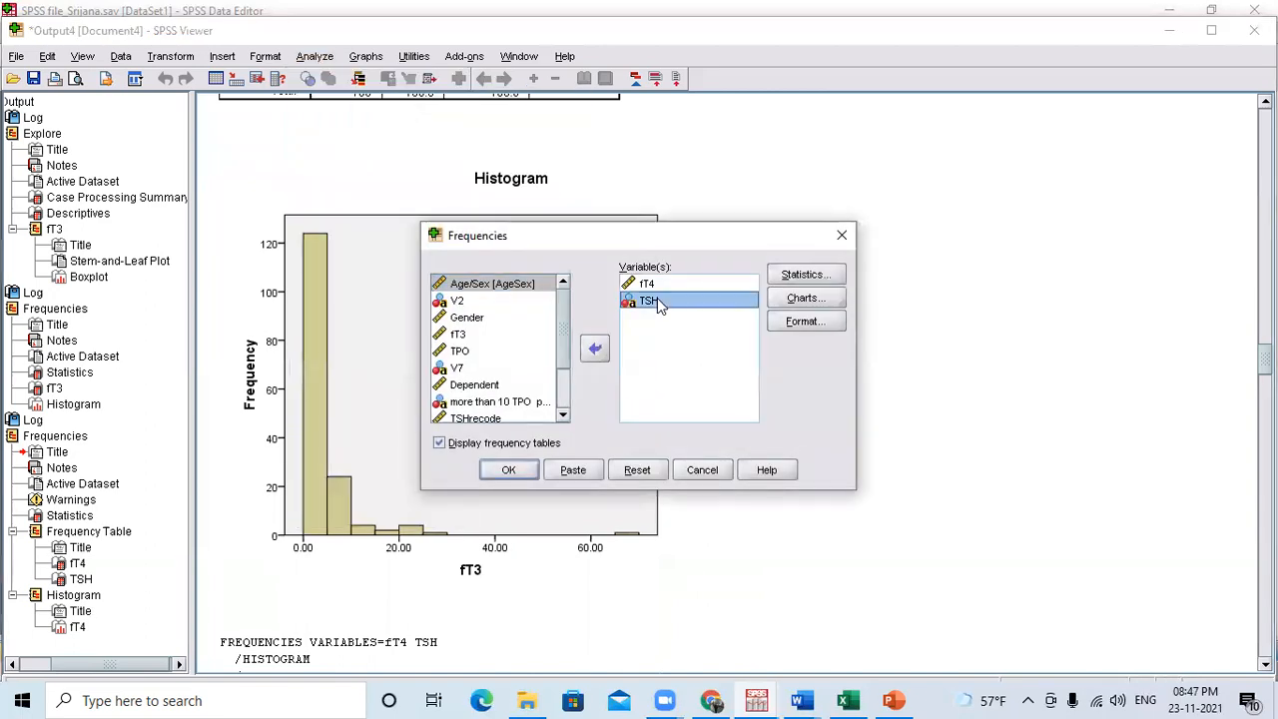
left_click(647, 284, "shift")
left_click(593, 348)
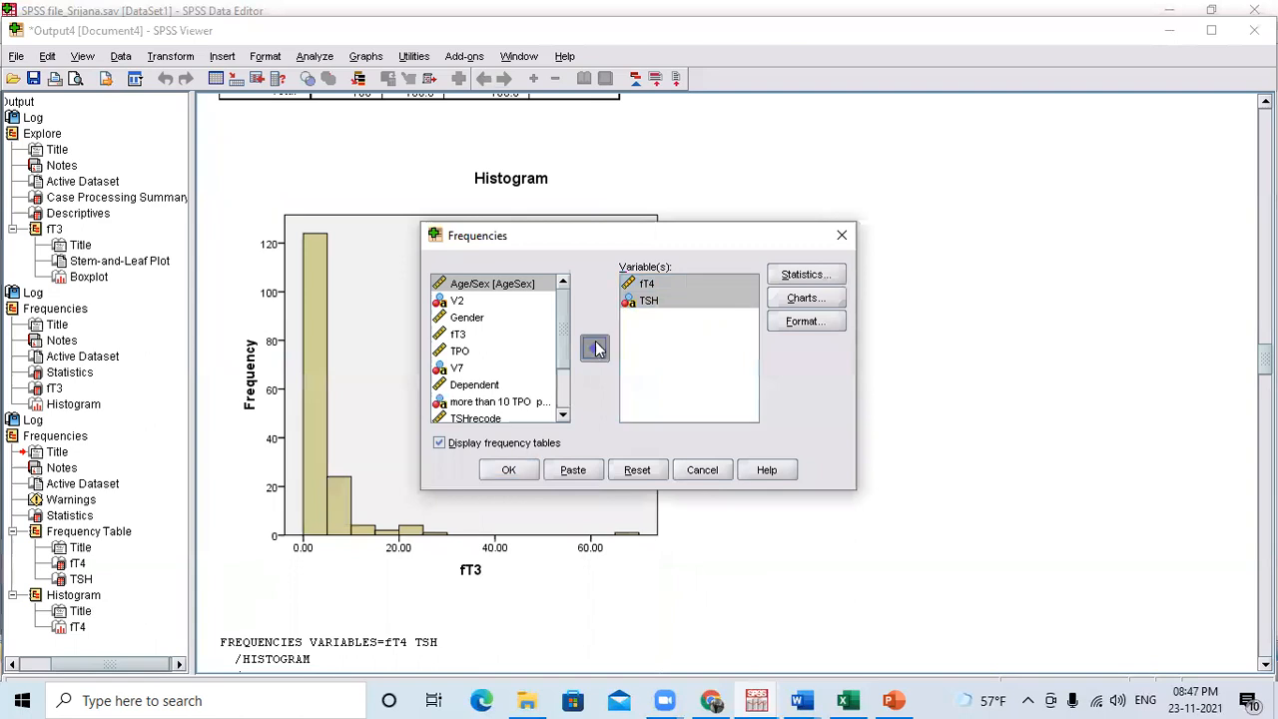
left_click(467, 385)
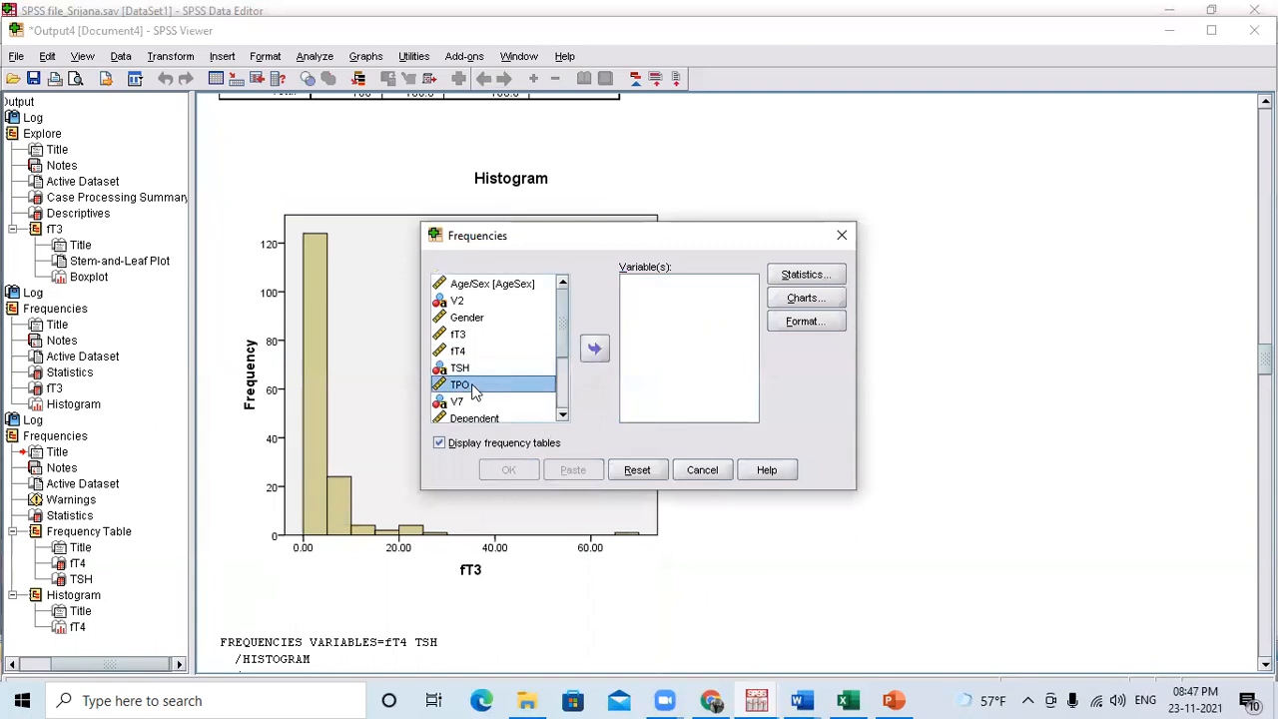
left_click(596, 347)
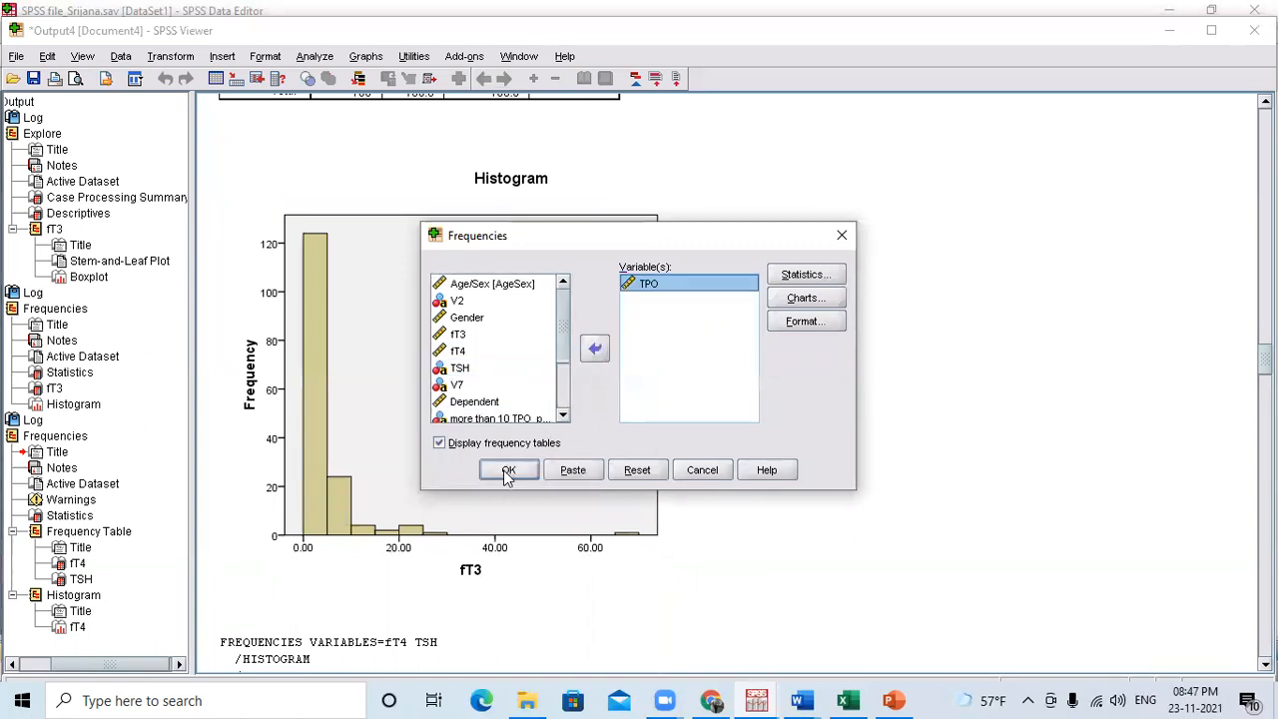
left_click(508, 469)
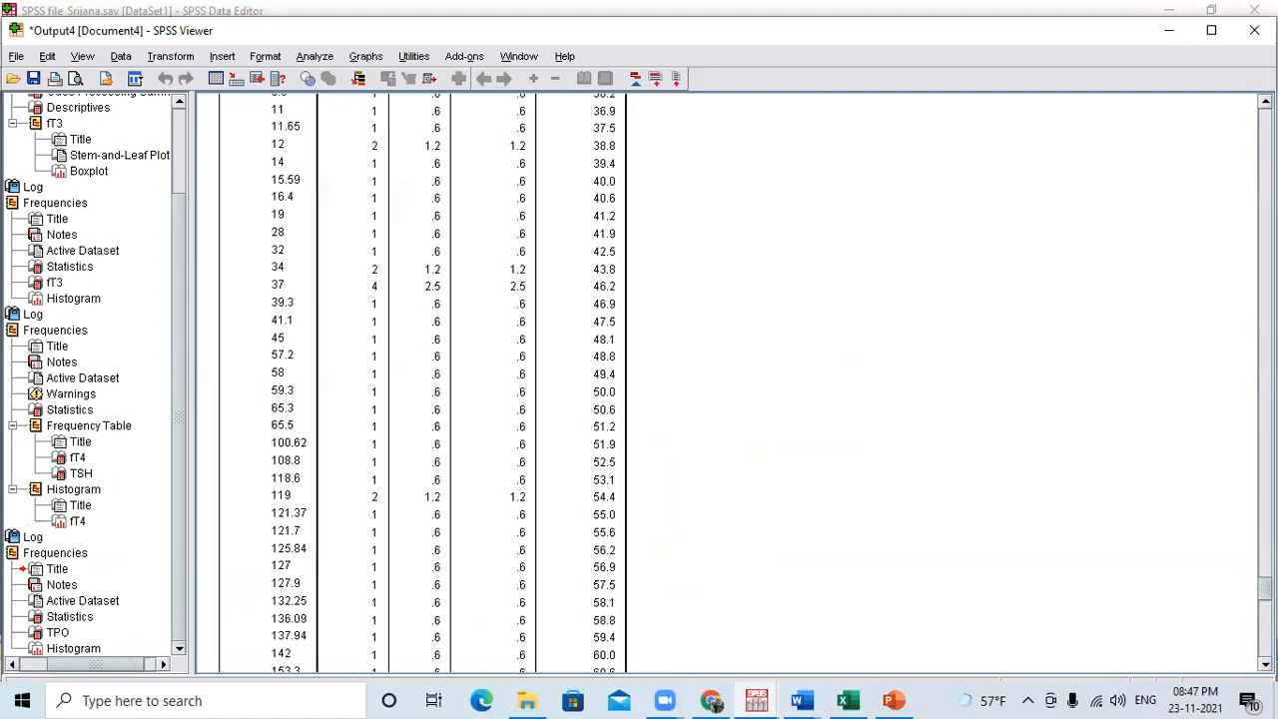
scroll(727, 383, "down", 10)
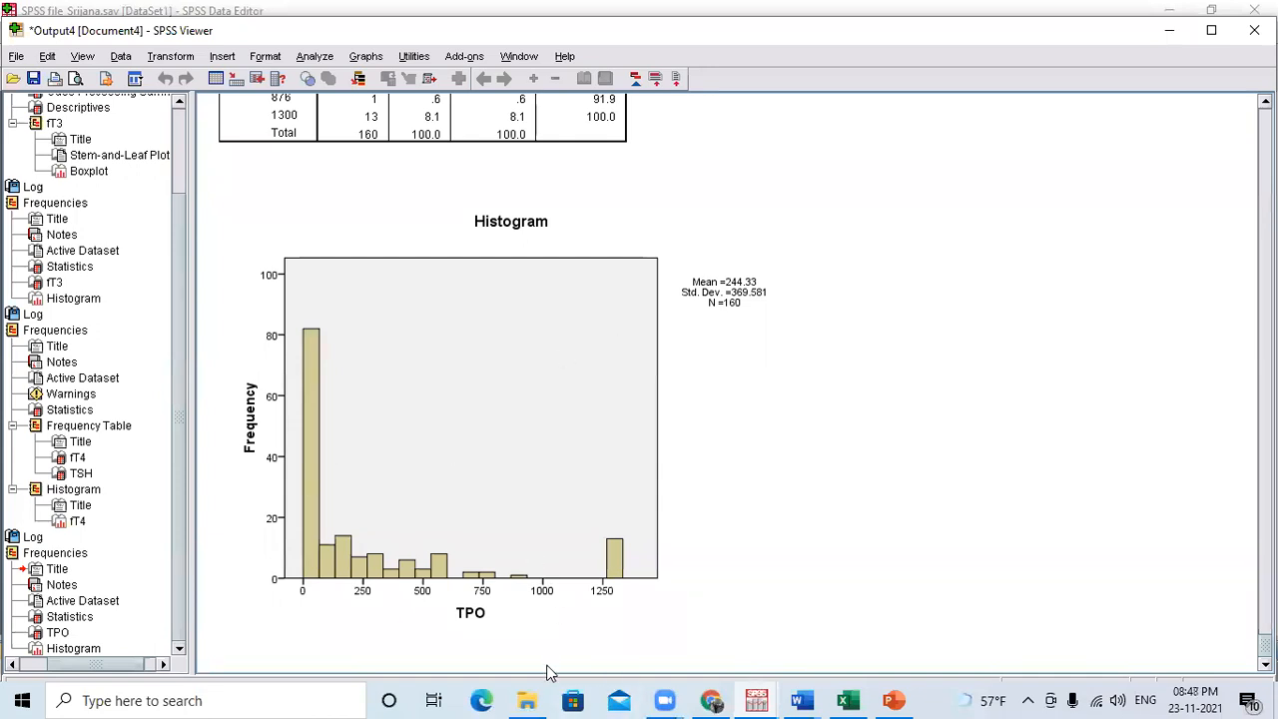
Reopen the Frequencies analysis and replace TPO with Age/Sex in the variable list.
mouse_move(750, 699)
left_click(315, 56)
mouse_move(405, 104)
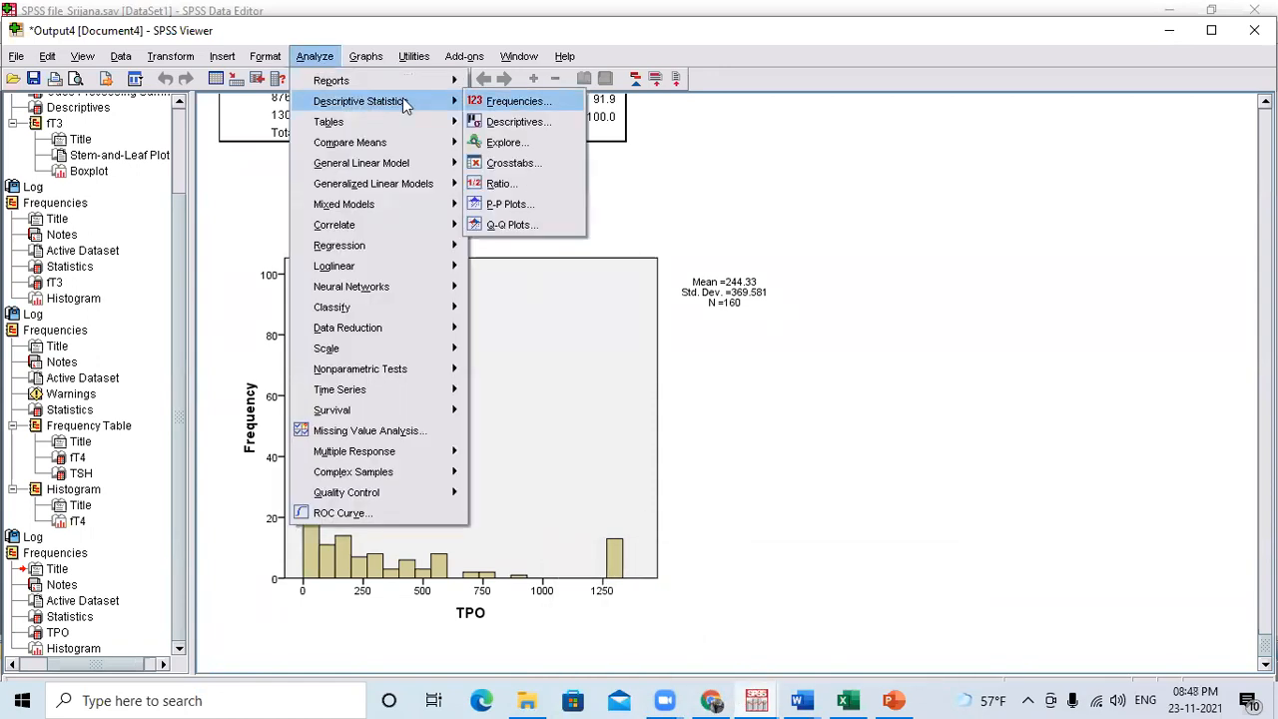
left_click(519, 101)
left_click(669, 288)
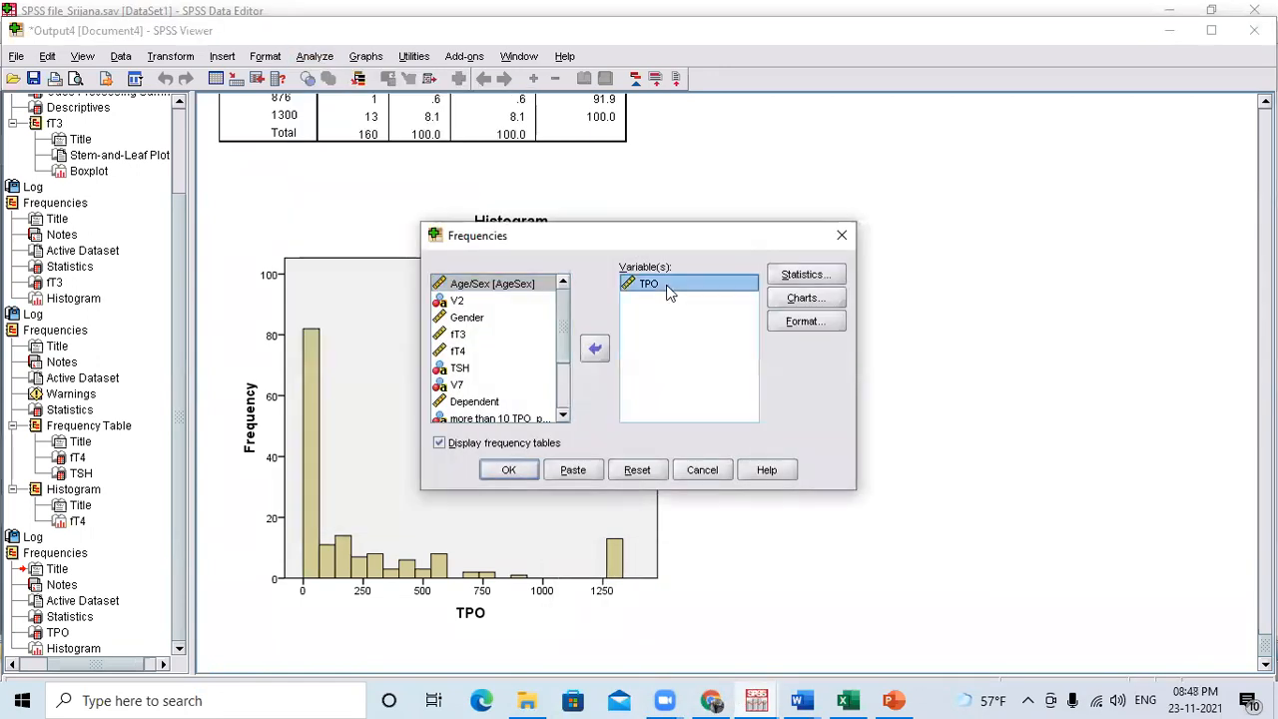
left_click(595, 348)
left_click(499, 285)
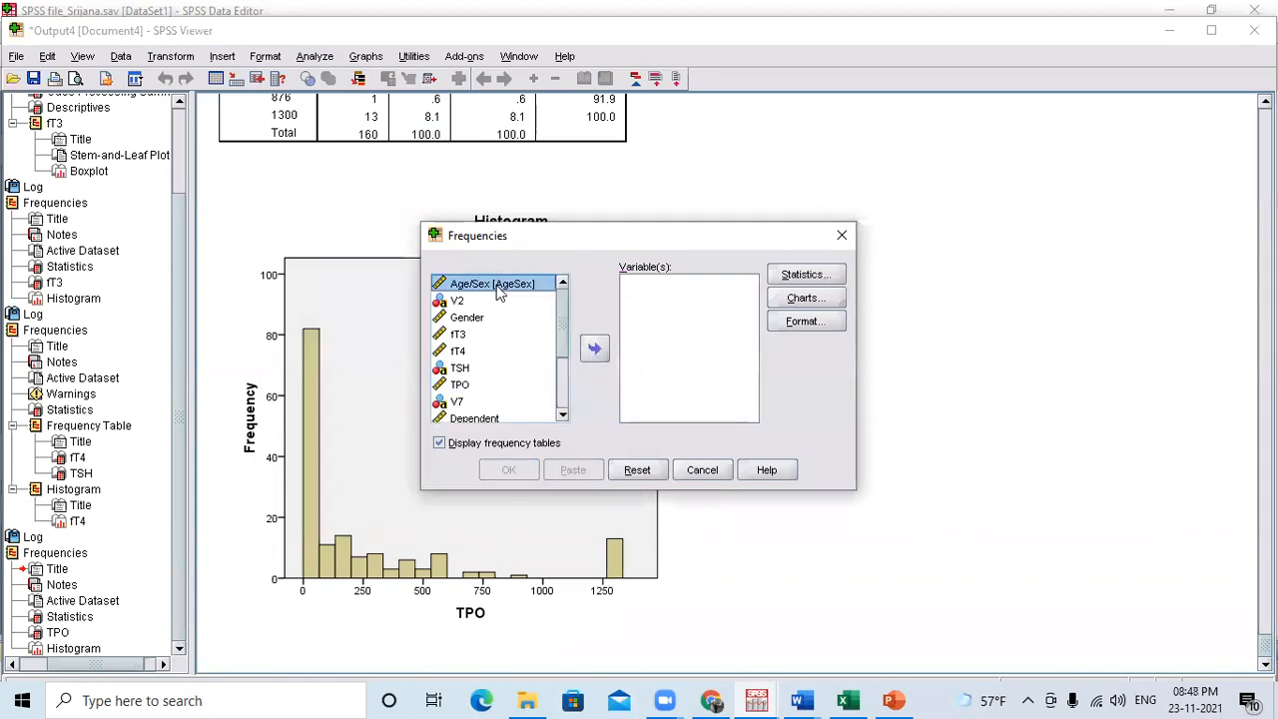
left_click(594, 349)
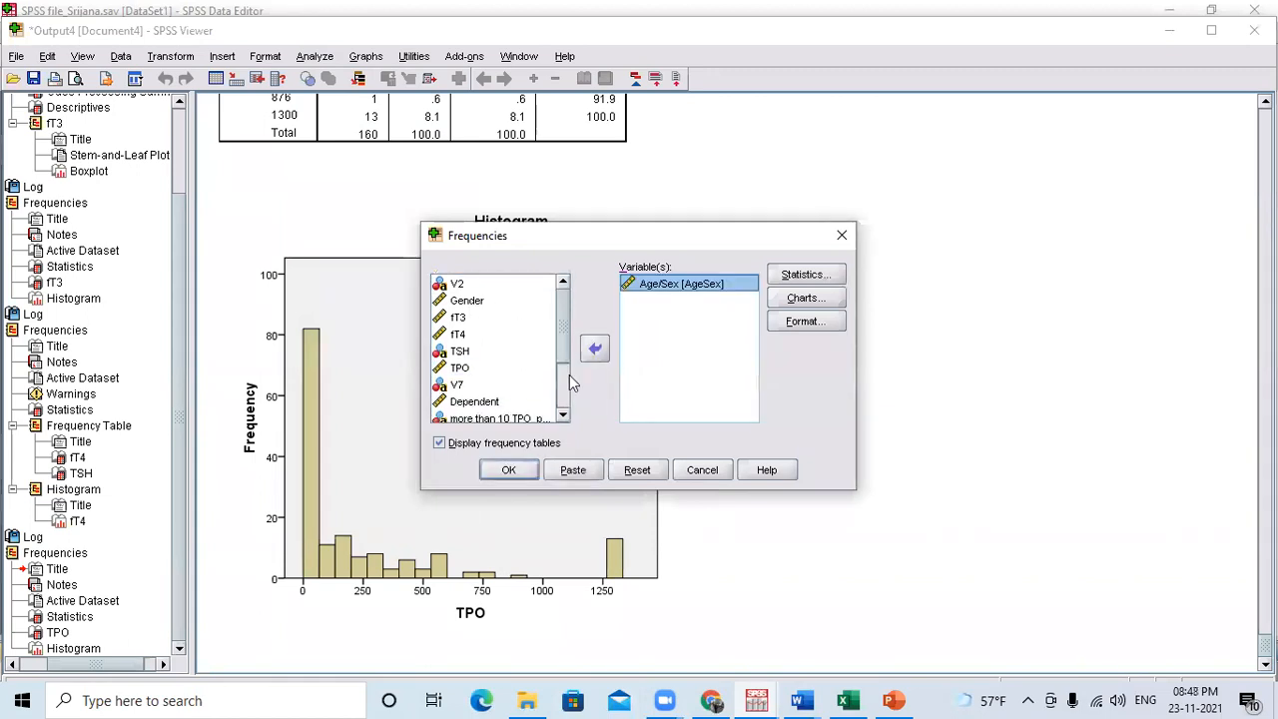
Run the Age/Sex frequencies and compare the resulting histogram with the TPO histogram in the output.
left_click(507, 470)
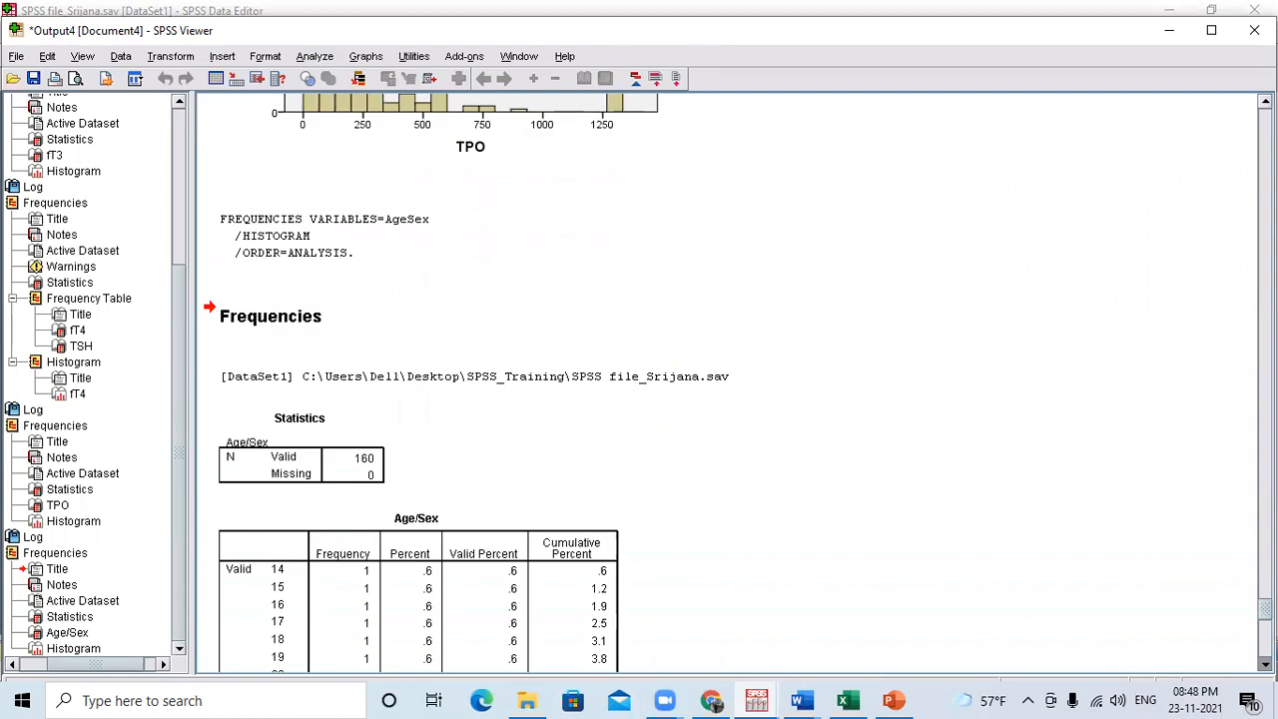
scroll(728, 384, "down", 10)
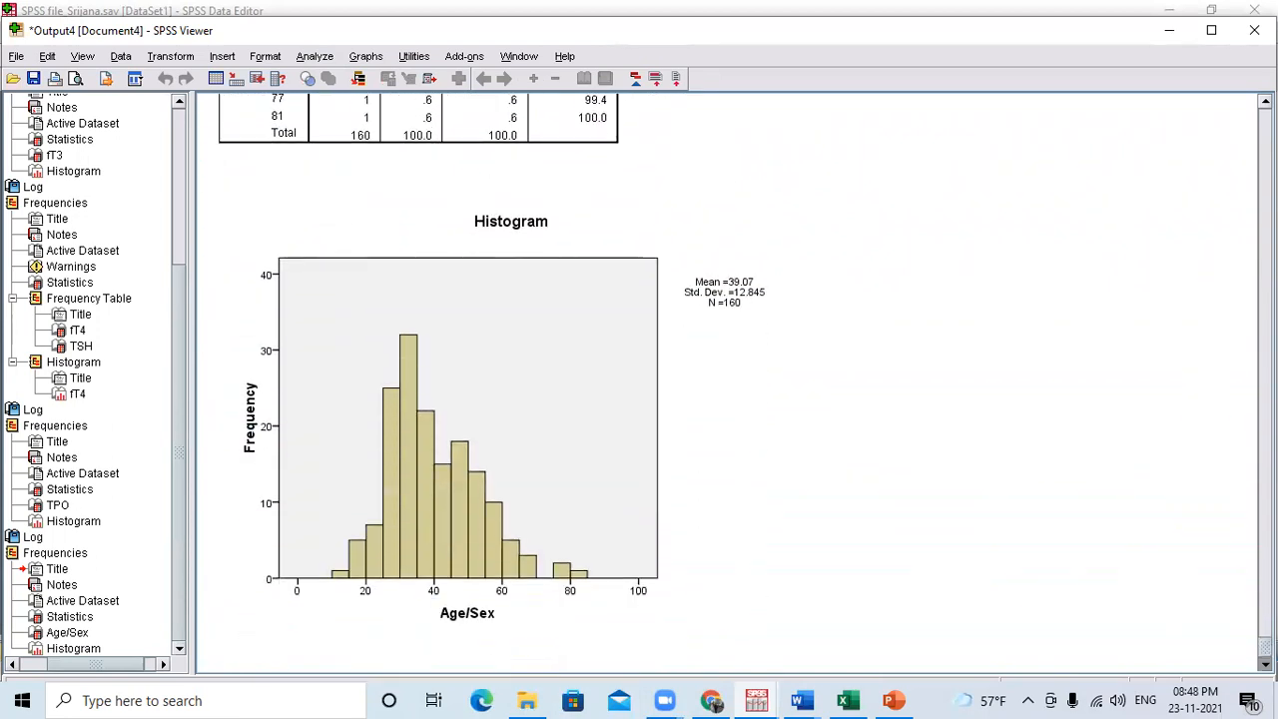
left_click(494, 417)
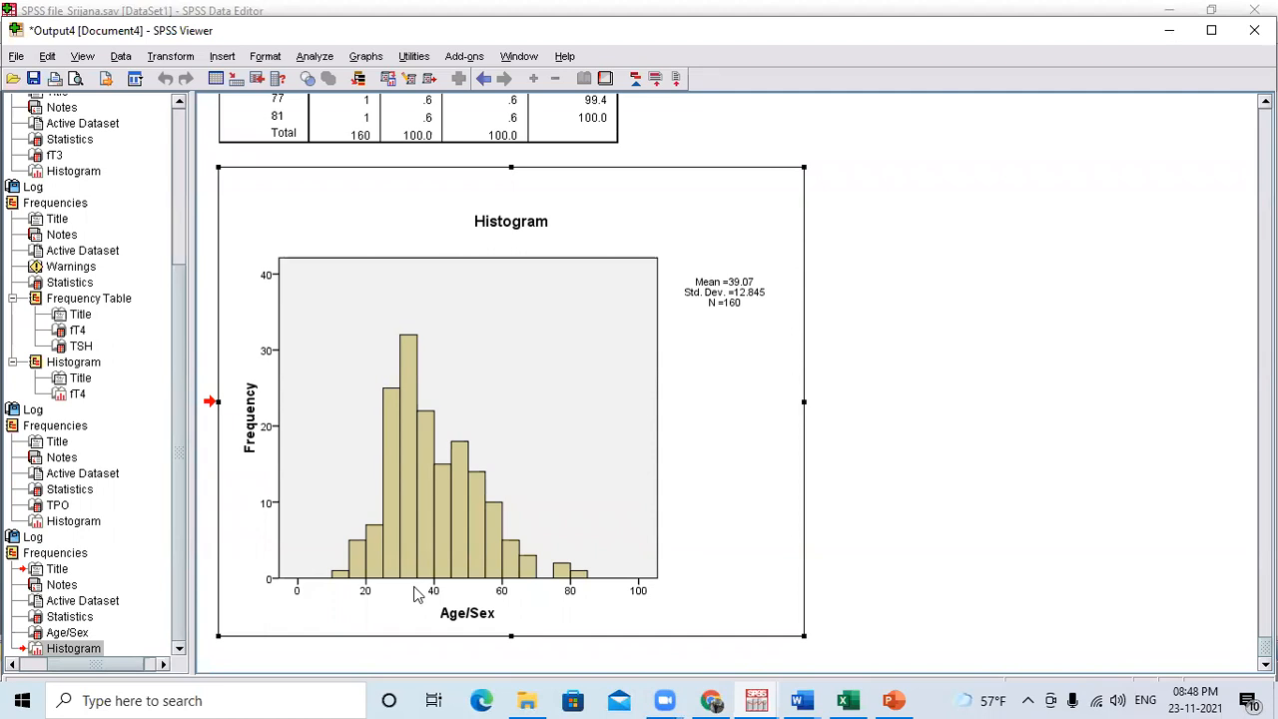
left_click_drag(1265, 647, 1265, 581)
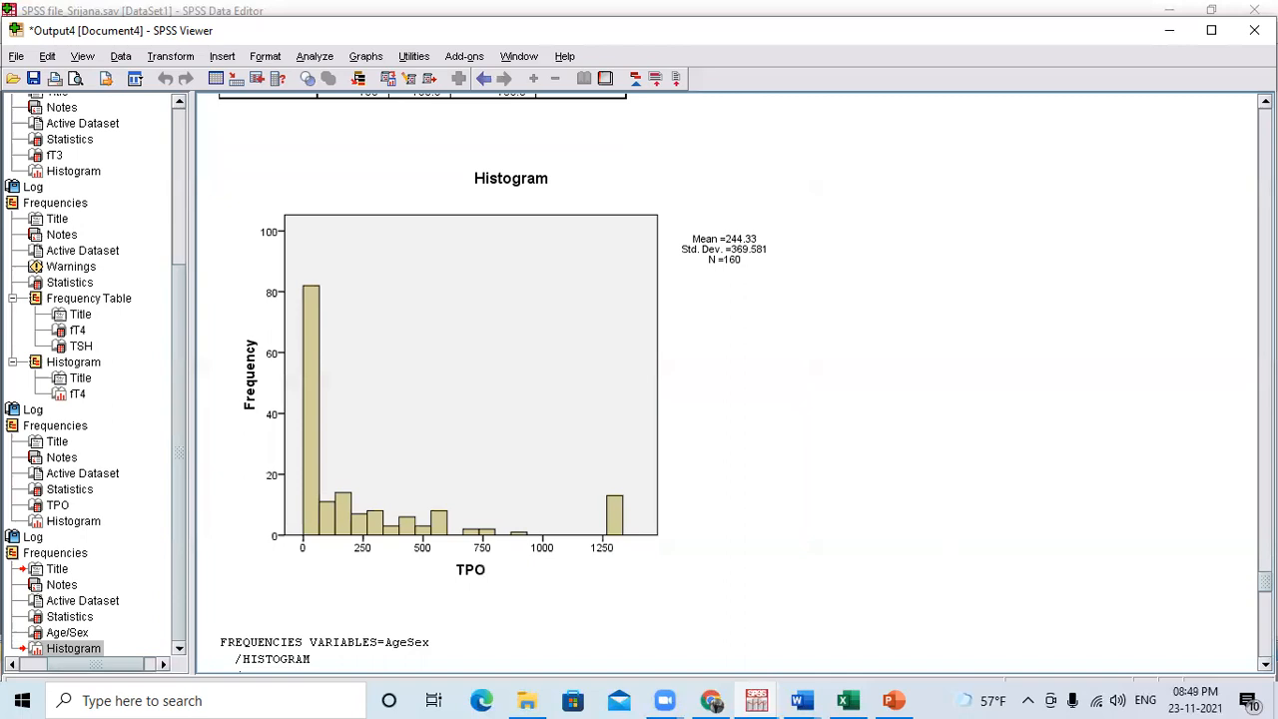
left_click_drag(1264, 581, 1265, 648)
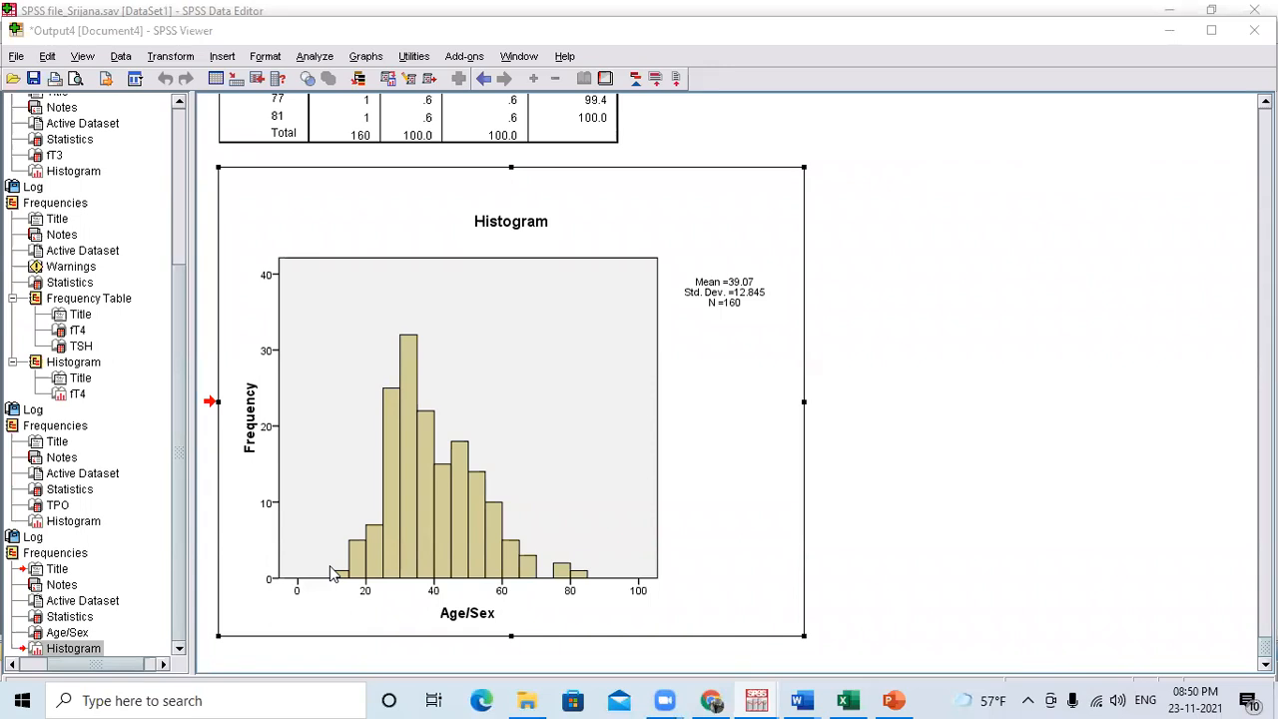
Switch to PowerPoint to review the Test of Normality on slides 20 and 21, and return to the data in the SPSS Data Editor.
left_click(893, 700)
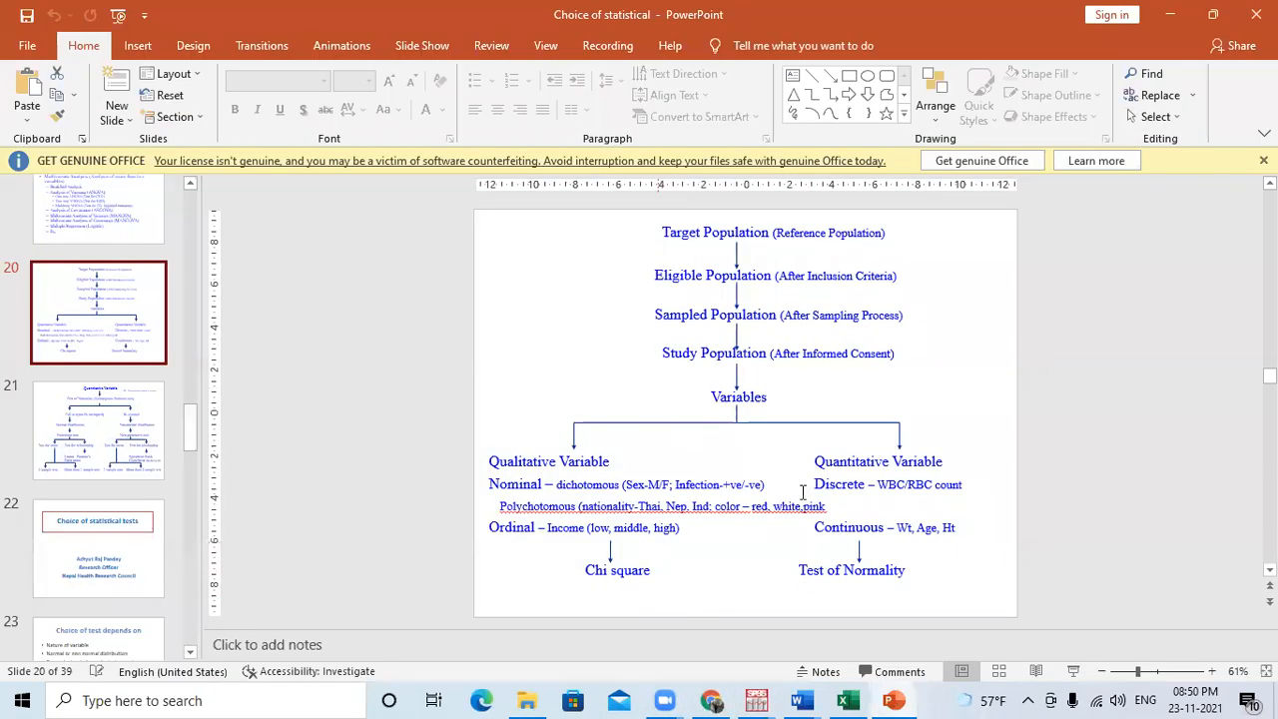
triple_click(809, 573)
left_click(837, 572)
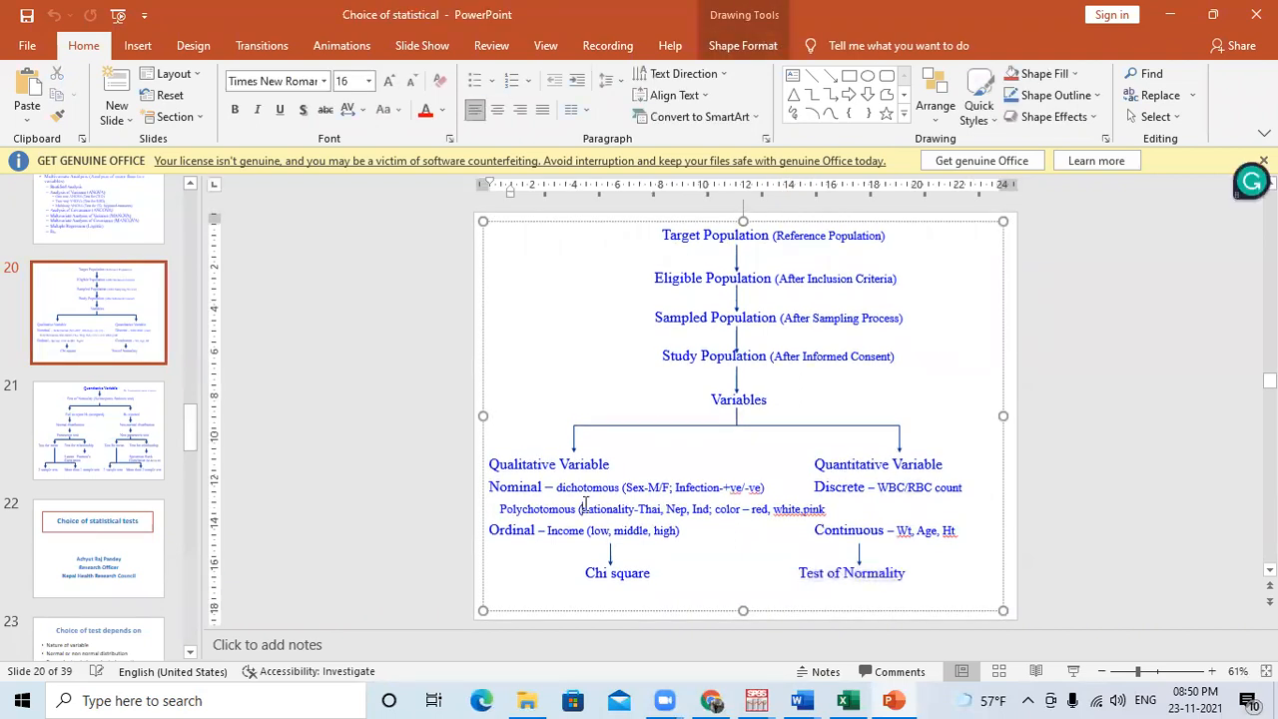
left_click_drag(907, 574, 796, 577)
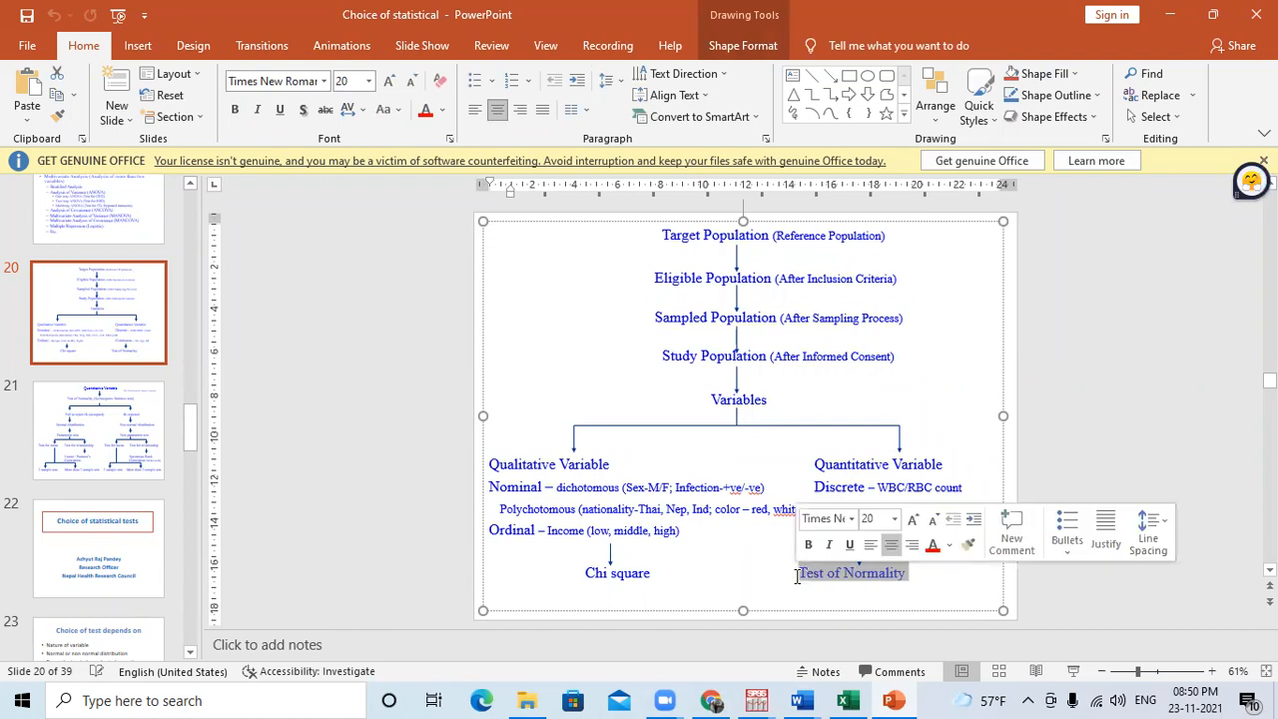
left_click(105, 441)
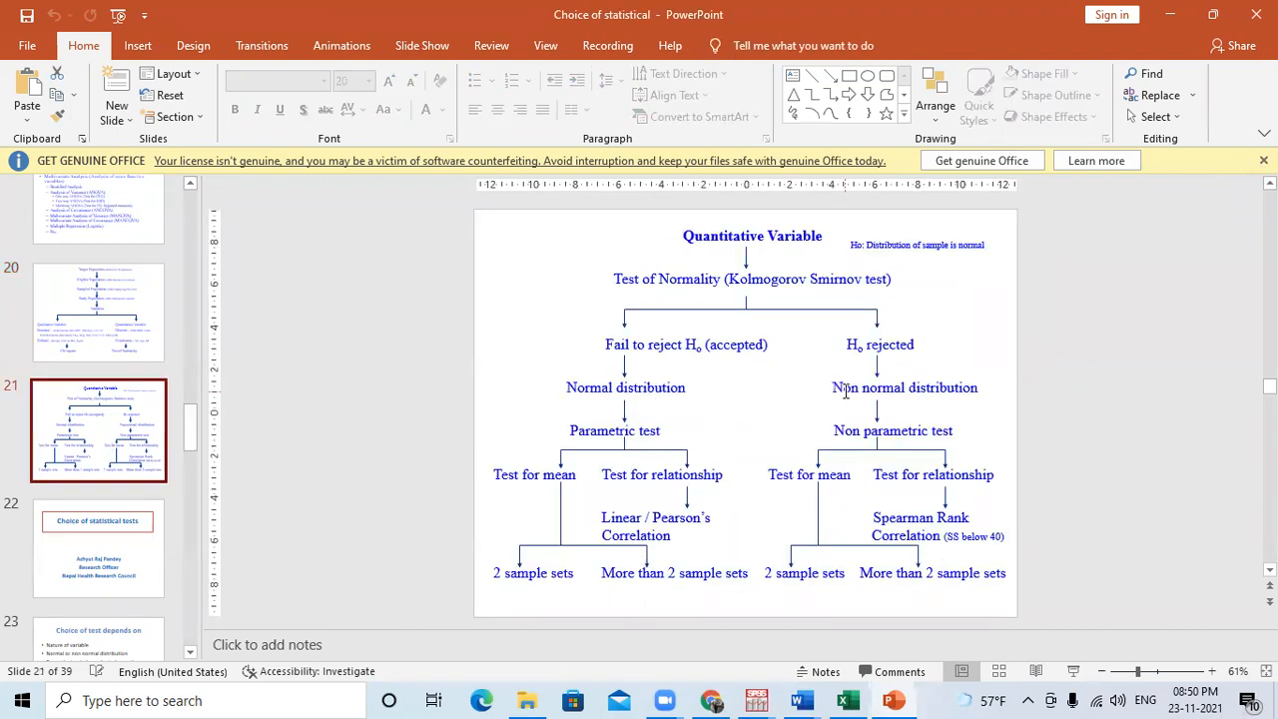
left_click(655, 287)
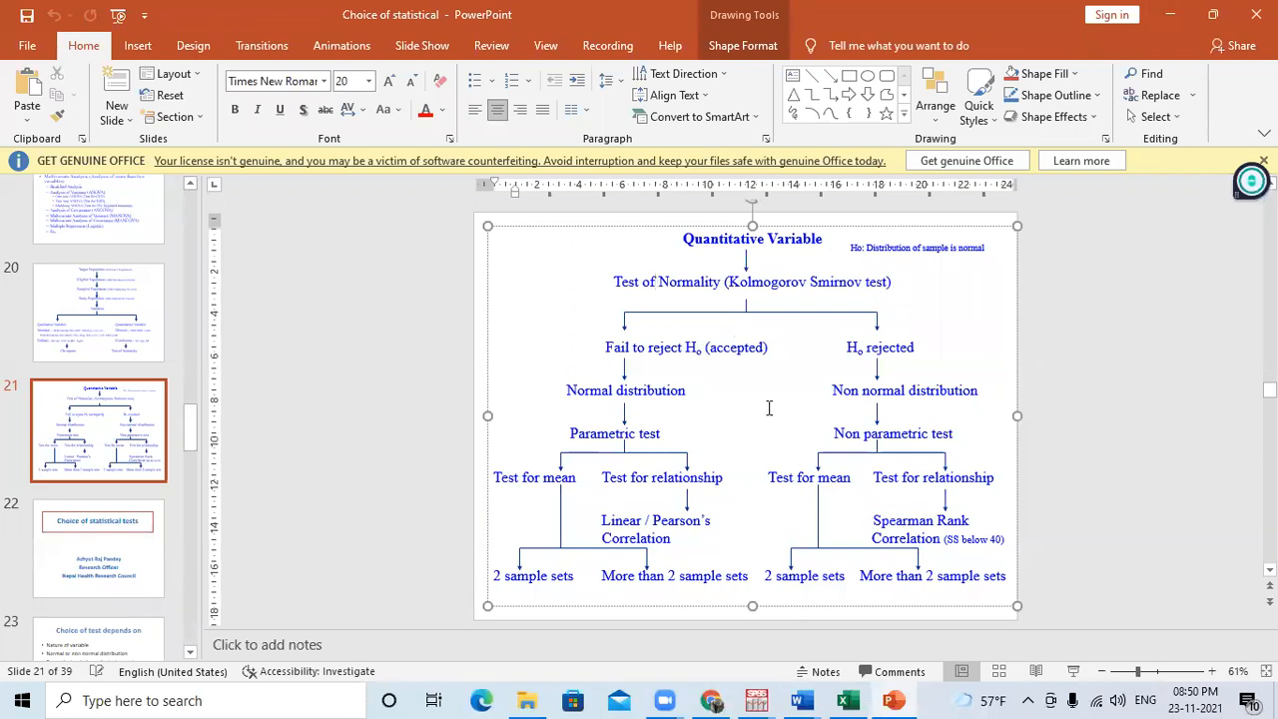
left_click(1170, 17)
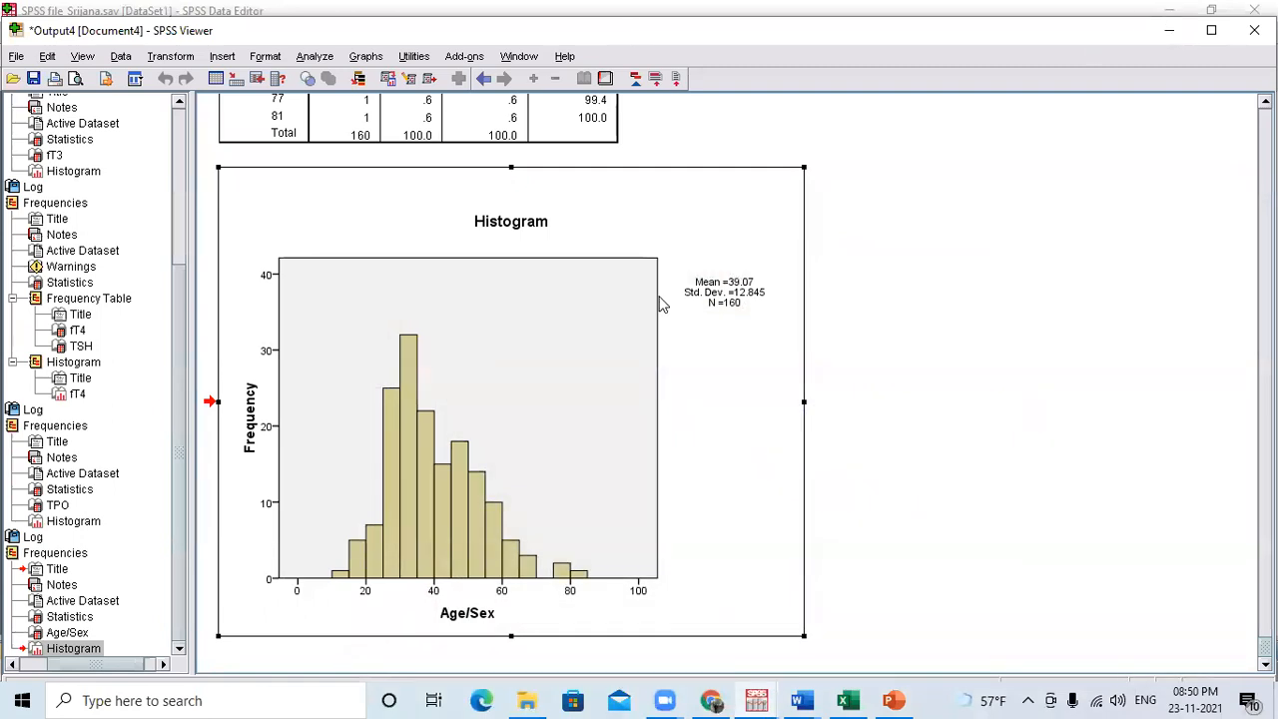
mouse_move(756, 700)
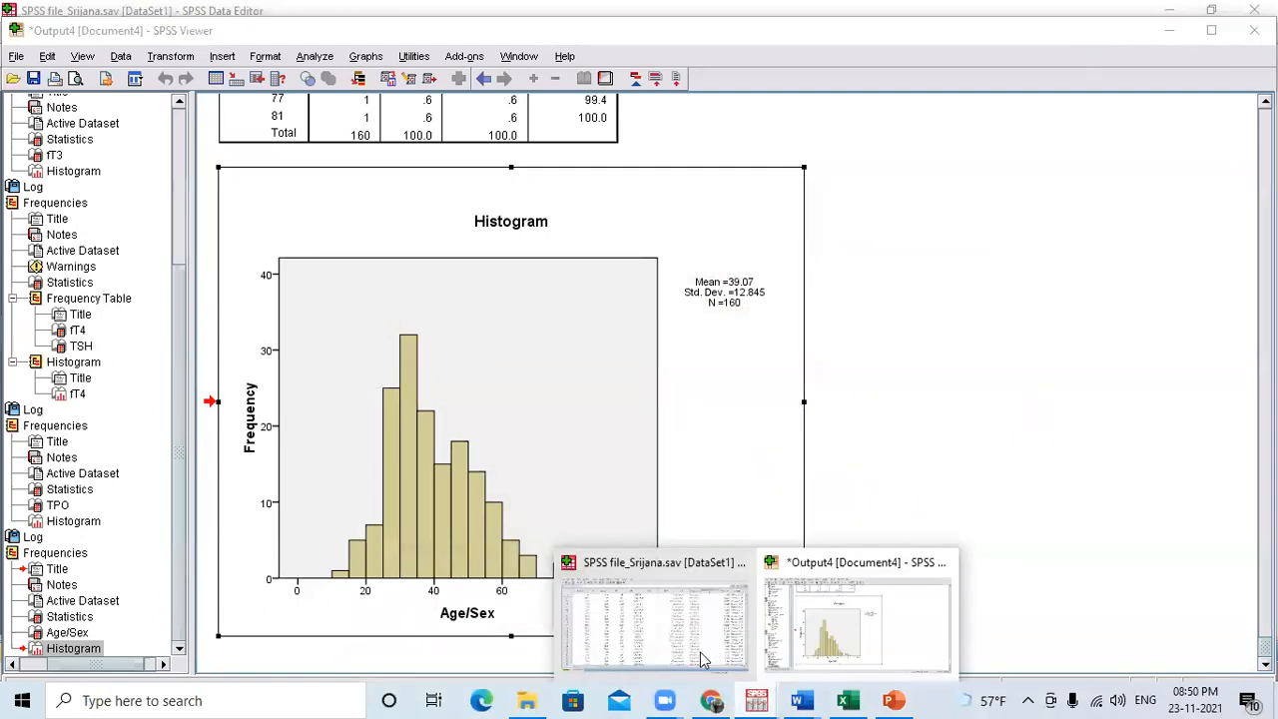
left_click(662, 628)
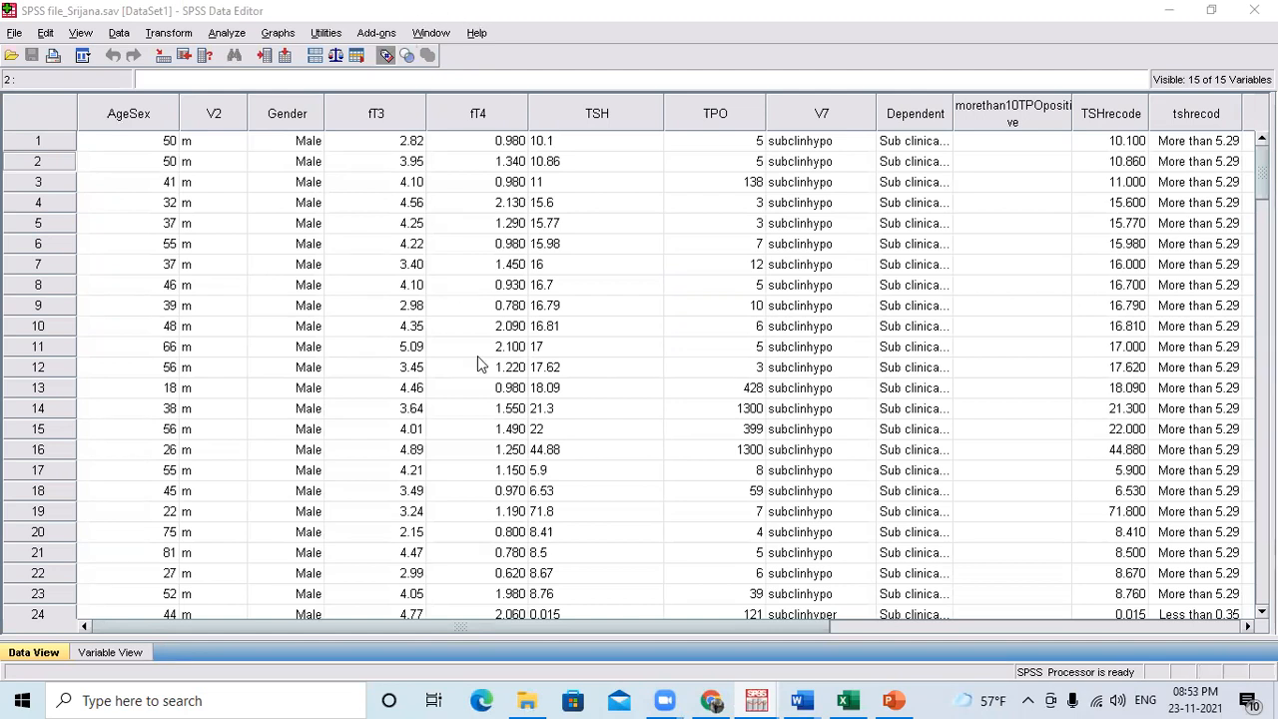
Switch to the Schedule document in Word and check the Cronbach alpha topic of Module 4: Likert scale, and return to the SPSS data.
mouse_move(804, 699)
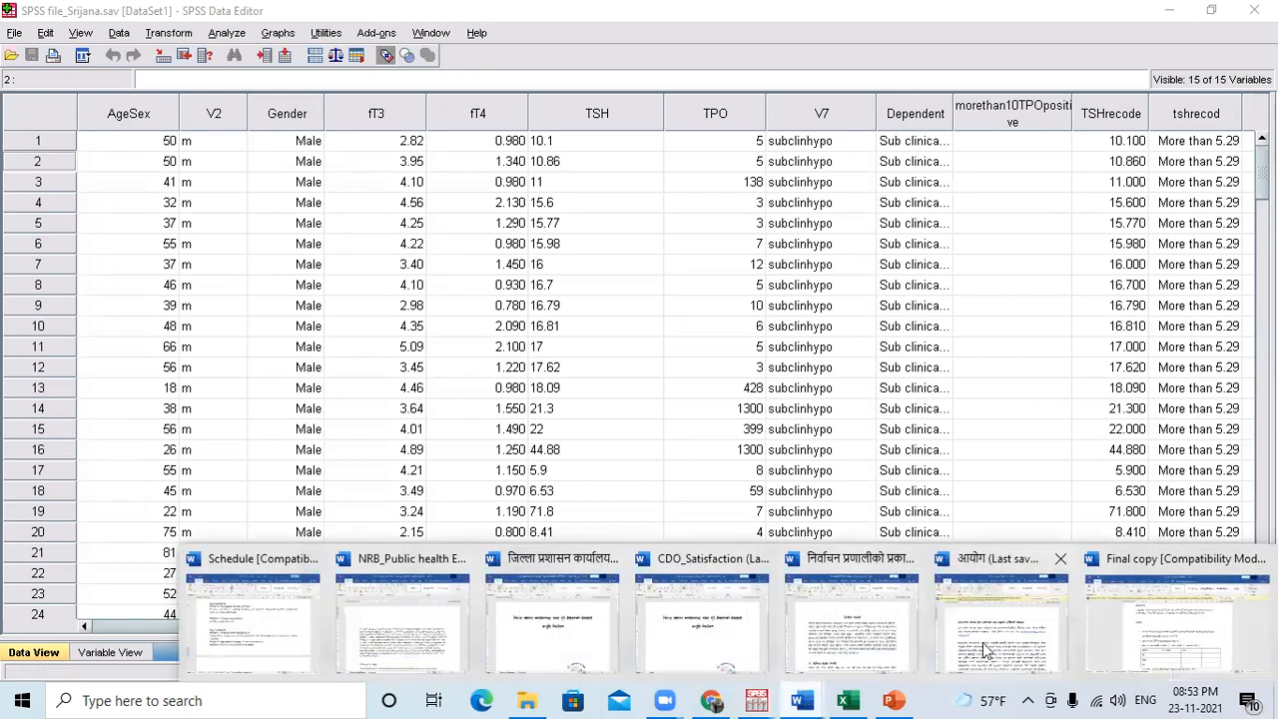
left_click(290, 633)
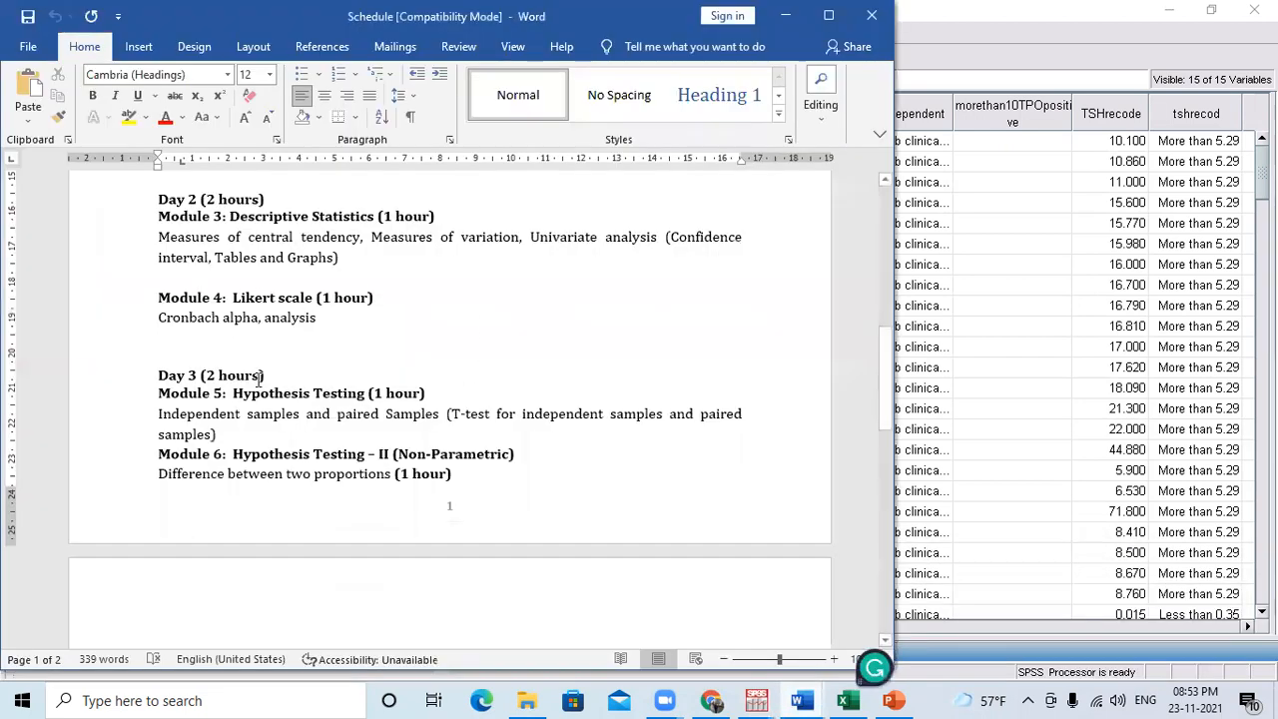
left_click_drag(159, 317, 306, 335)
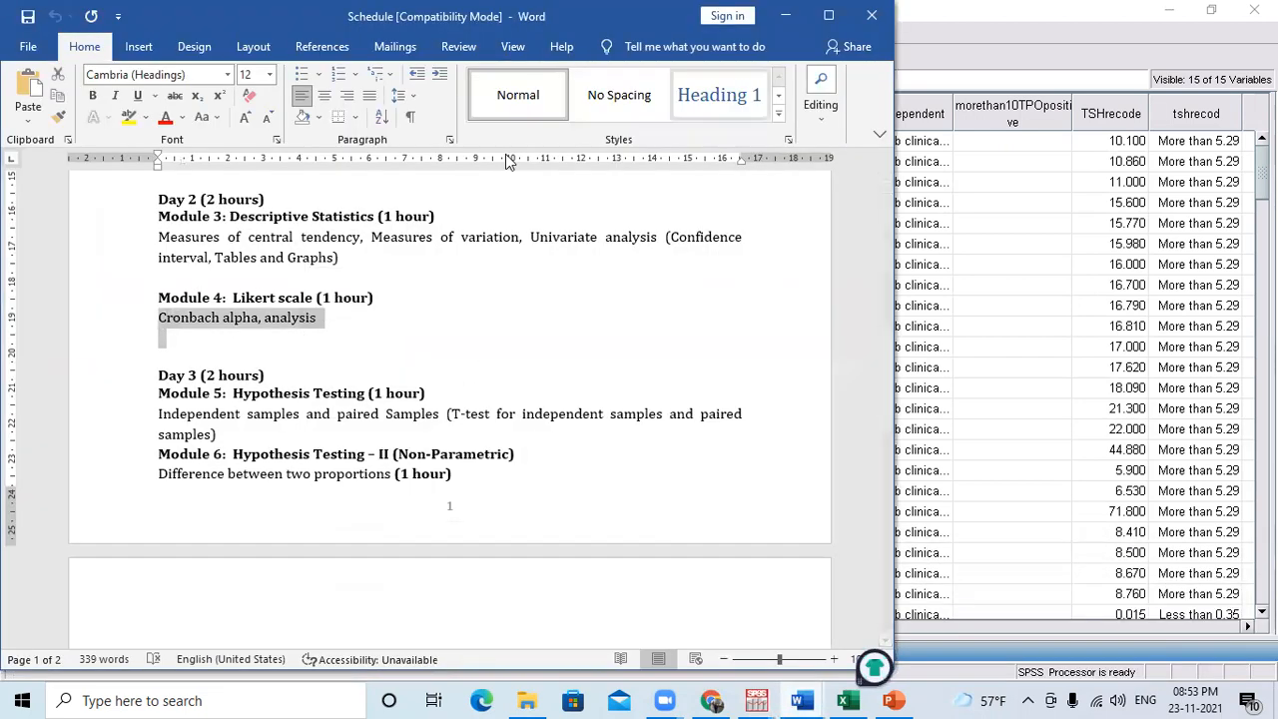
left_click(788, 15)
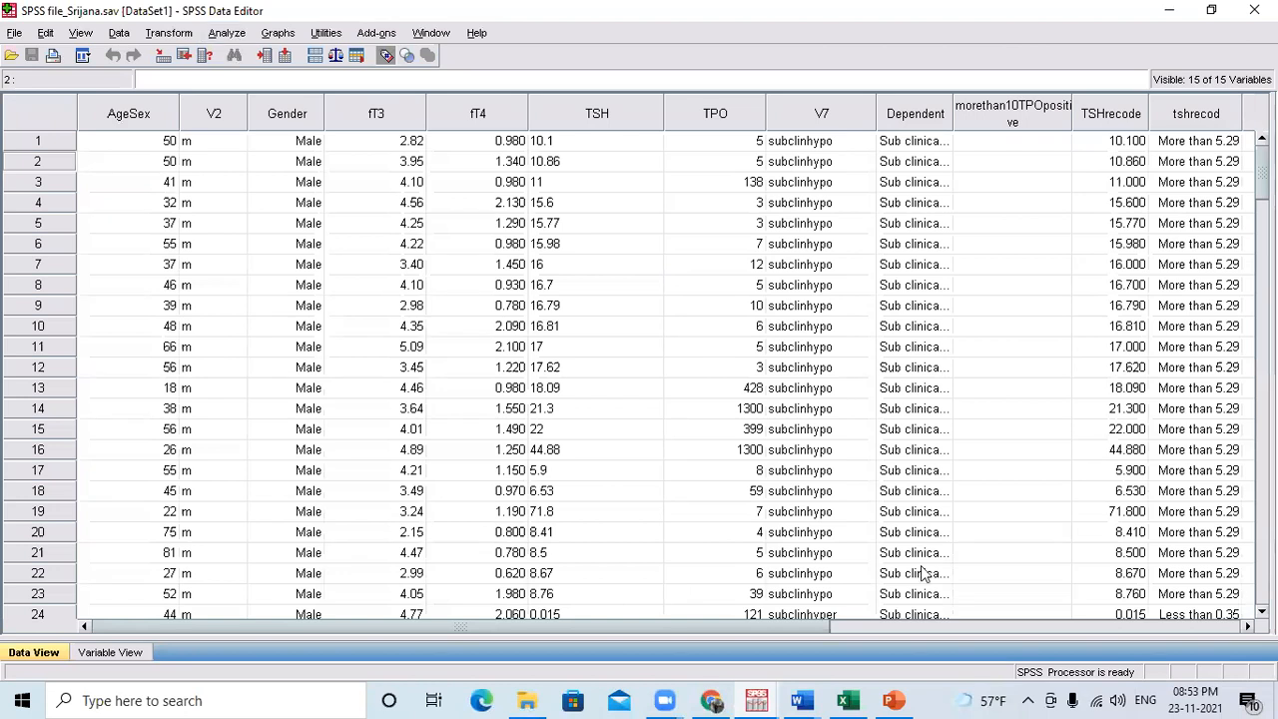
Switch to PowerPoint and review the qualitative variable branch leading to Chi square on slide 20, and return to the SPSS data.
left_click(892, 700)
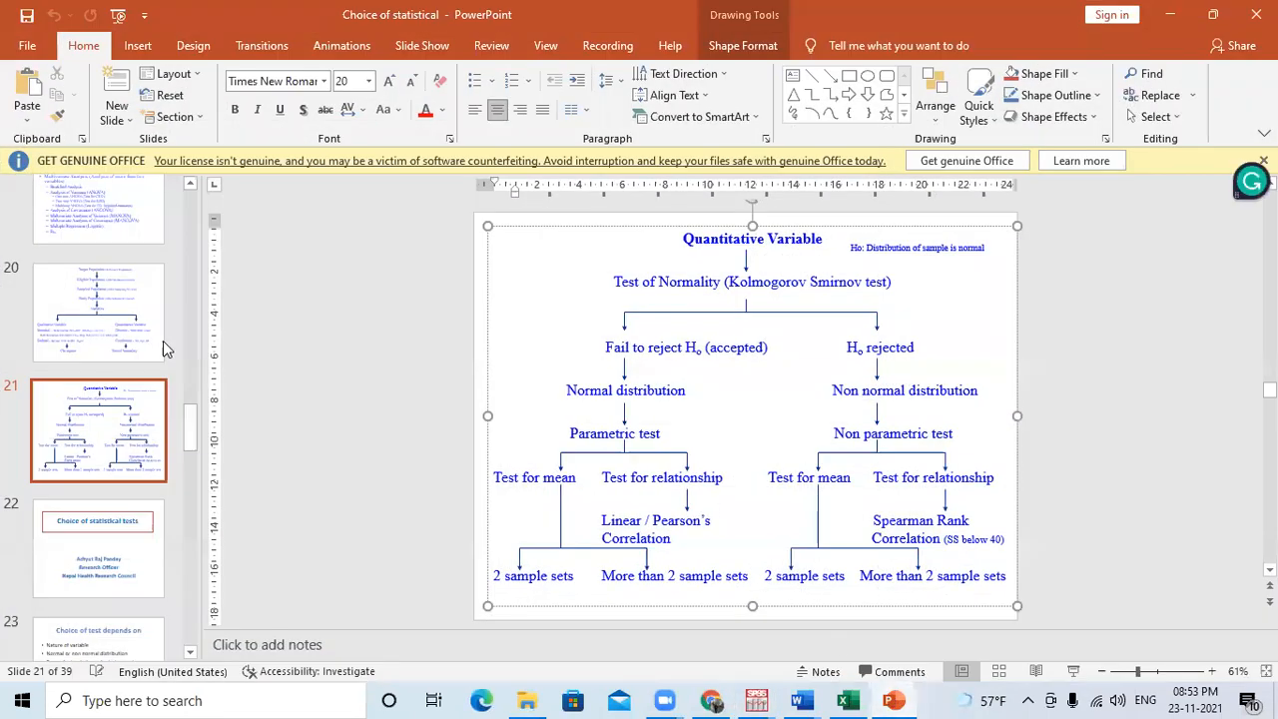
left_click(135, 329)
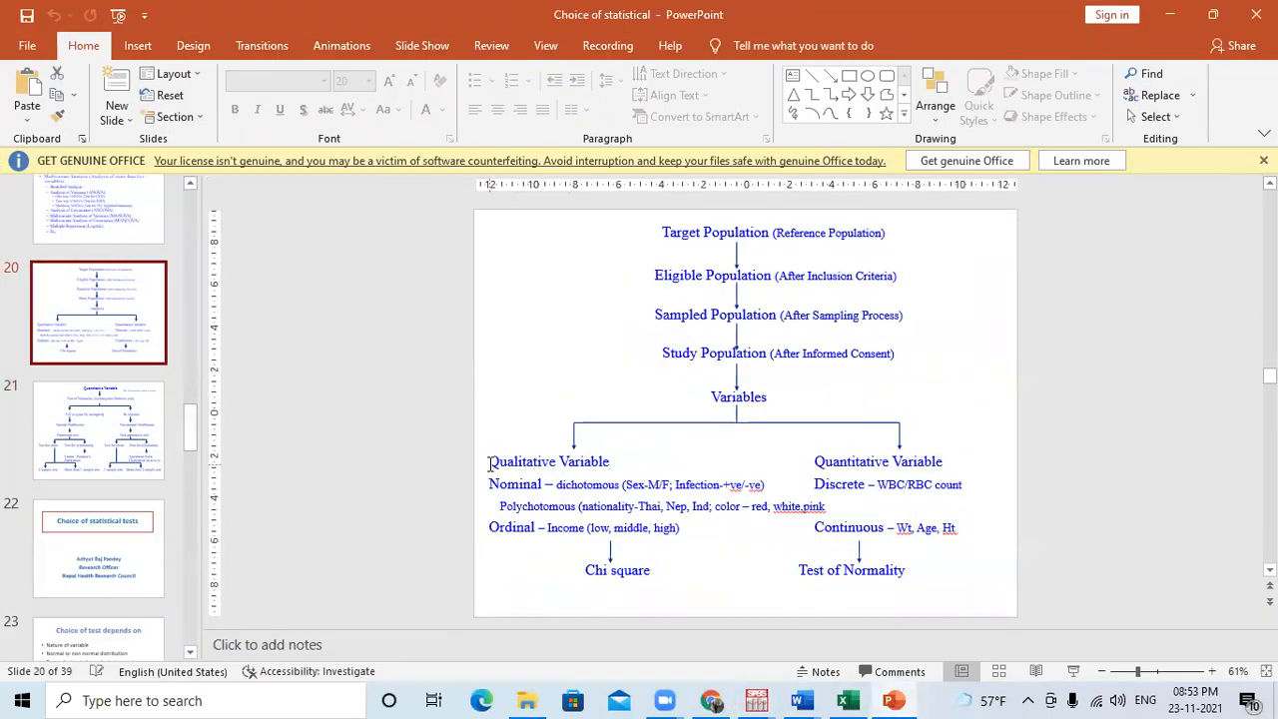
left_click_drag(492, 460, 576, 485)
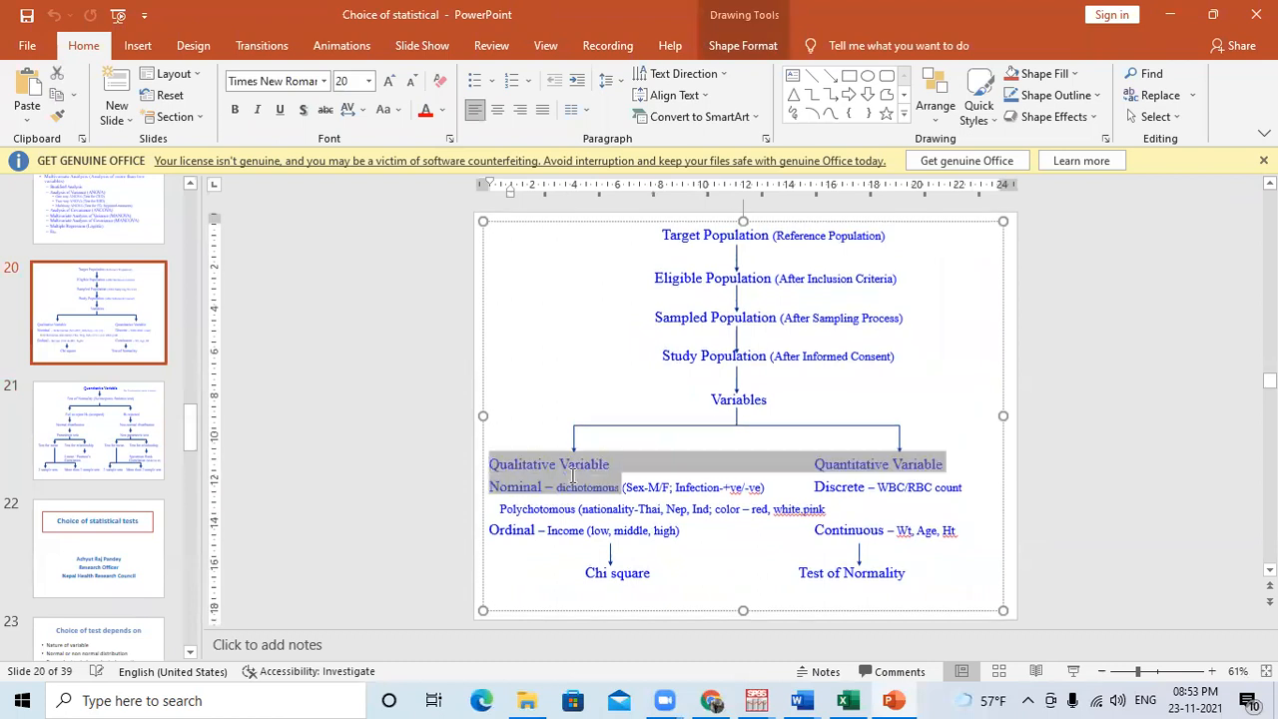
left_click(519, 489)
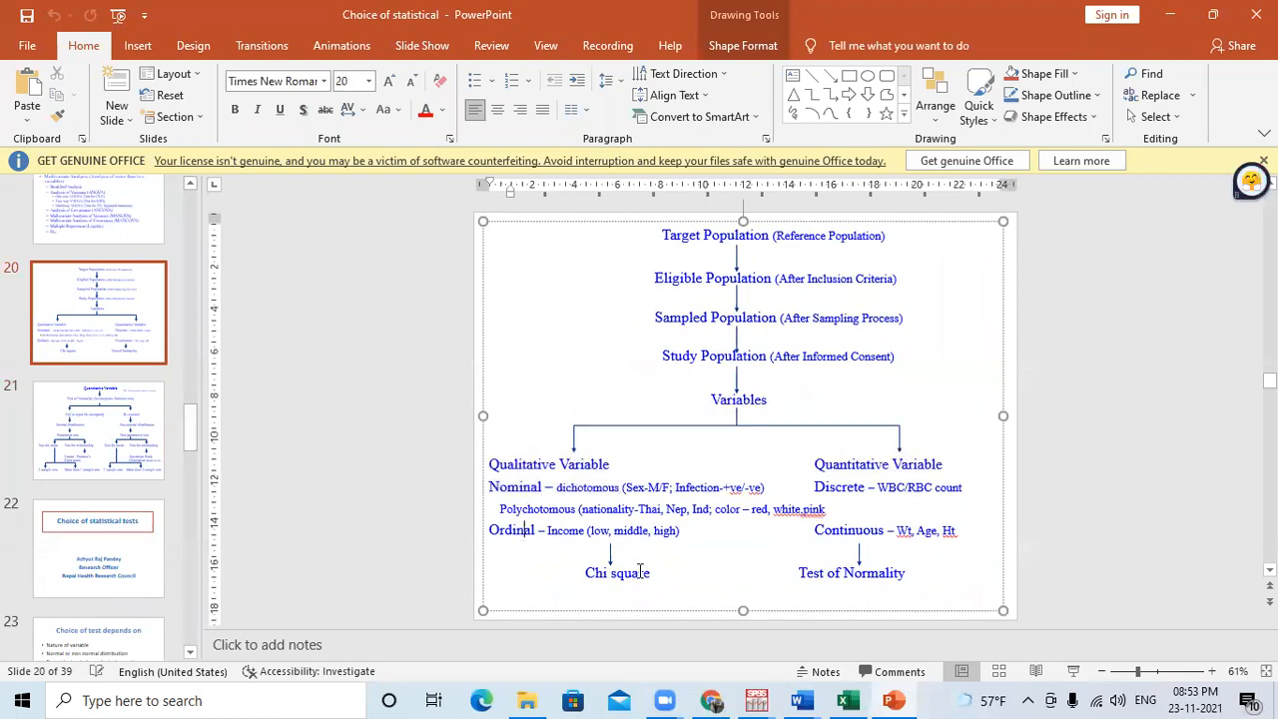
left_click_drag(650, 572, 525, 483)
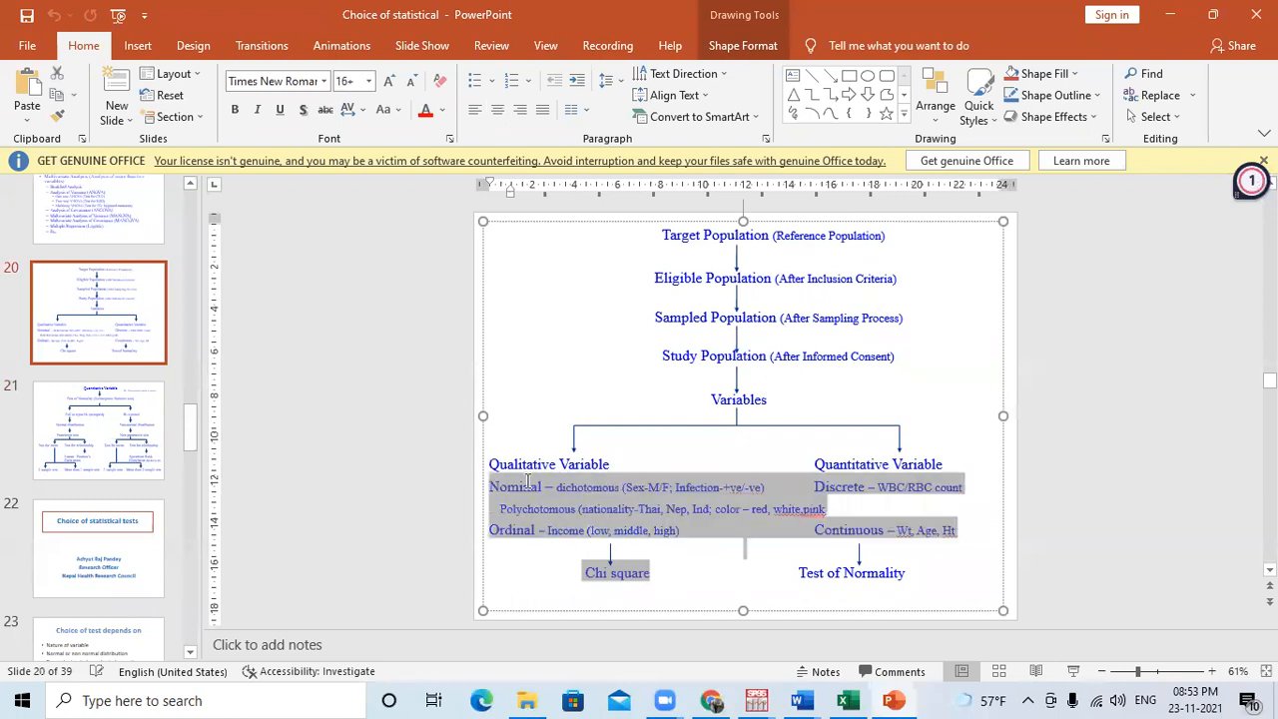
left_click(509, 504)
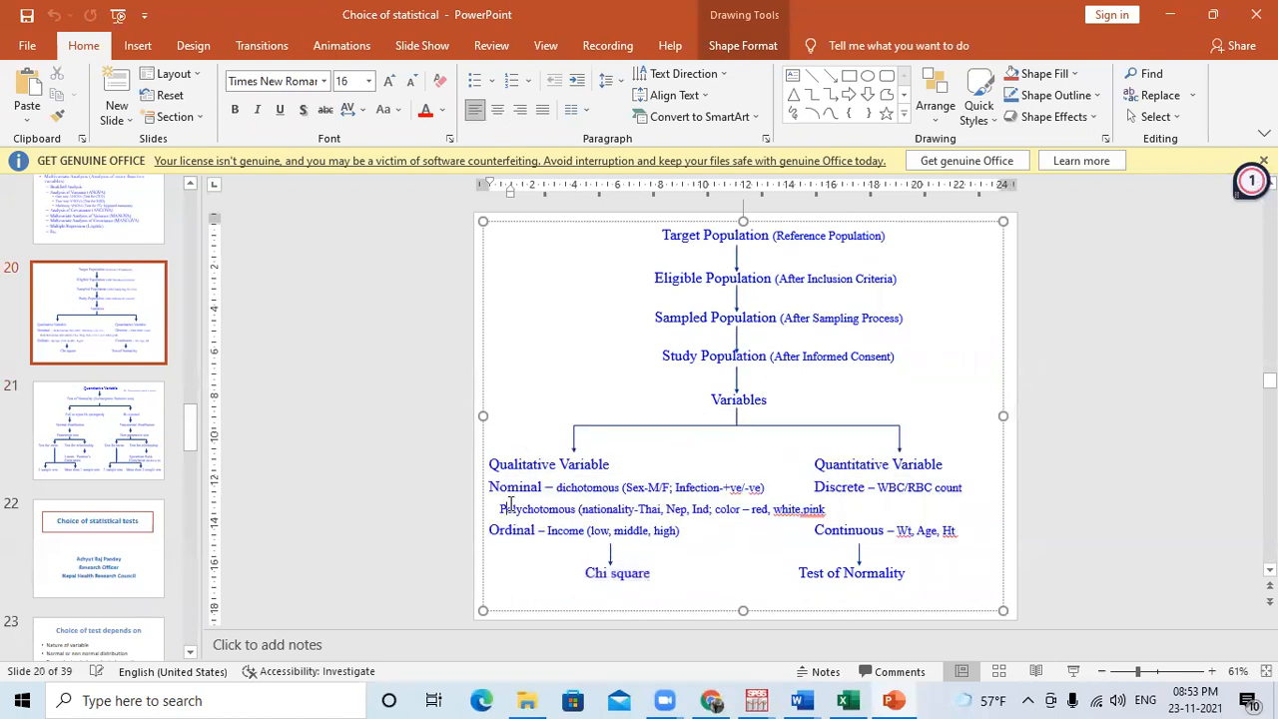
left_click(563, 465)
left_click_drag(563, 465, 650, 573)
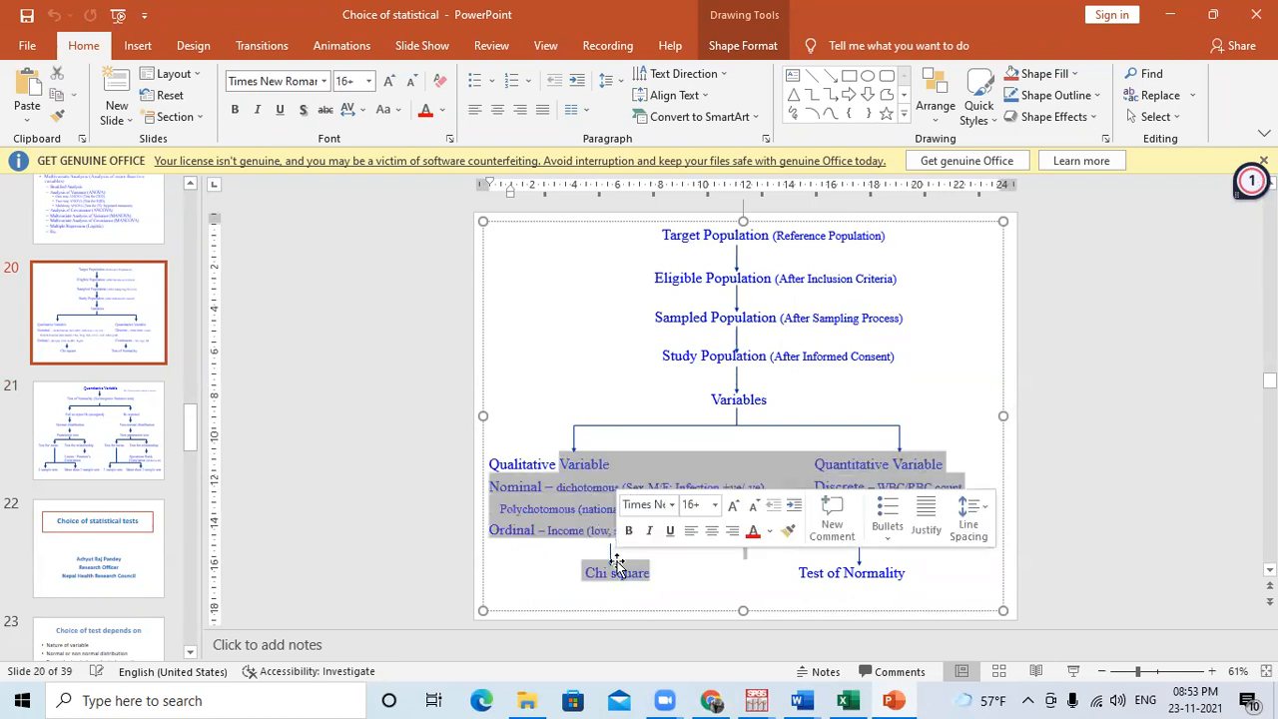
left_click(1168, 16)
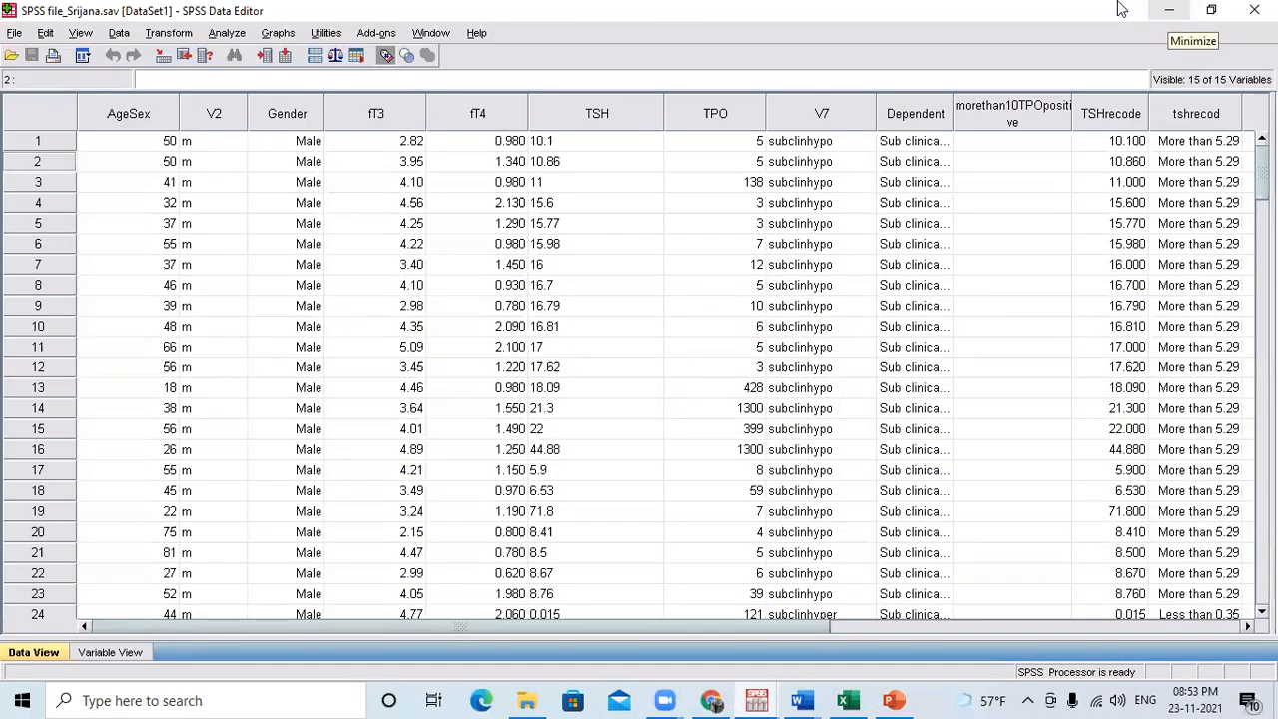
left_click(236, 37)
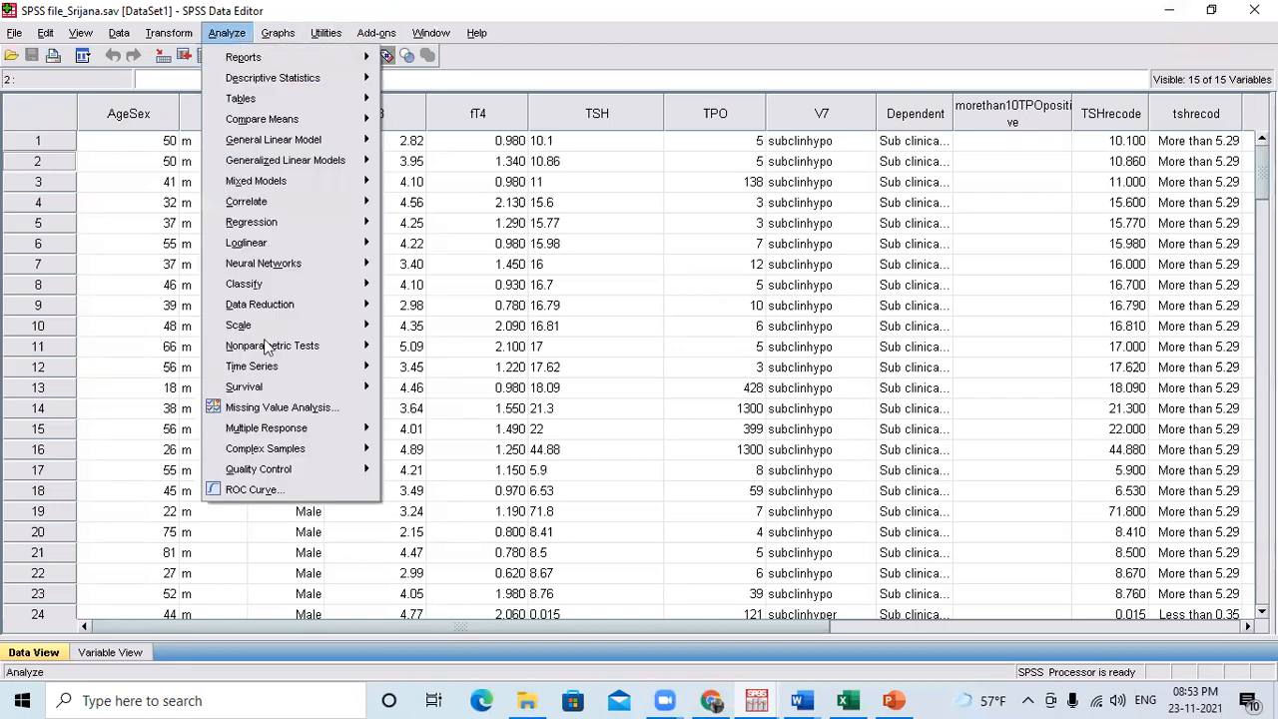
left_click(657, 137)
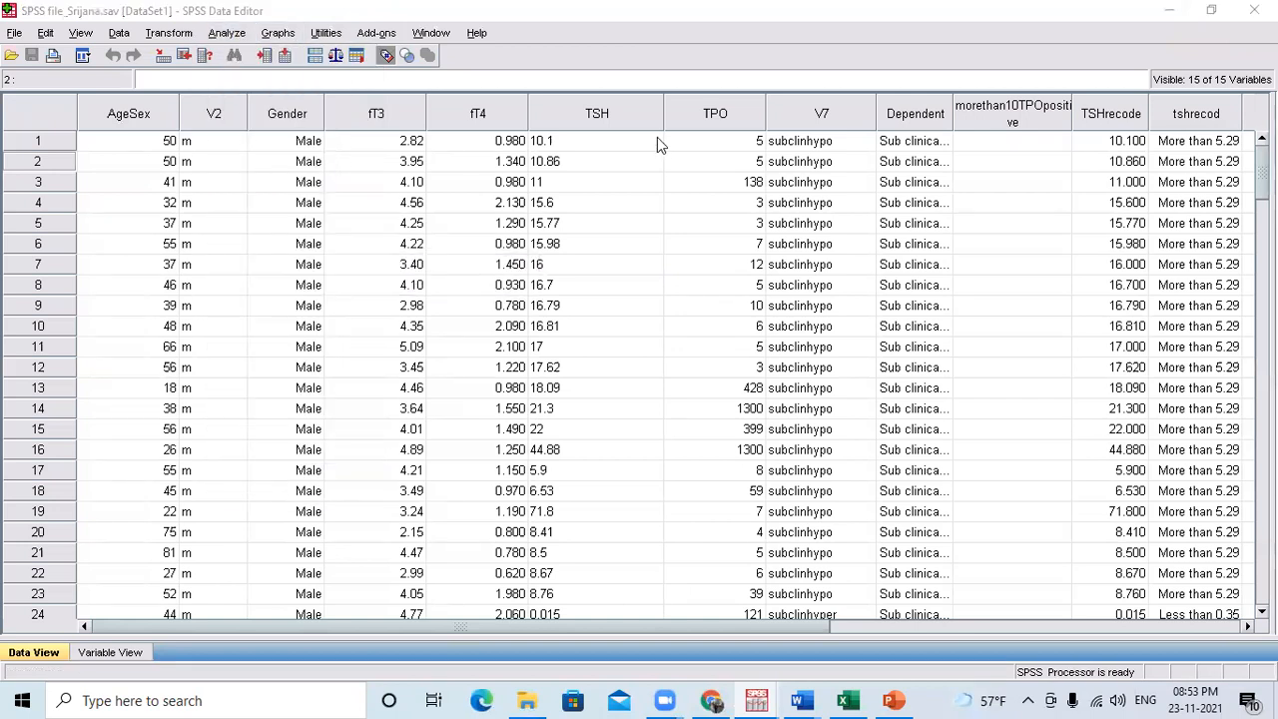
left_click(232, 34)
mouse_move(329, 346)
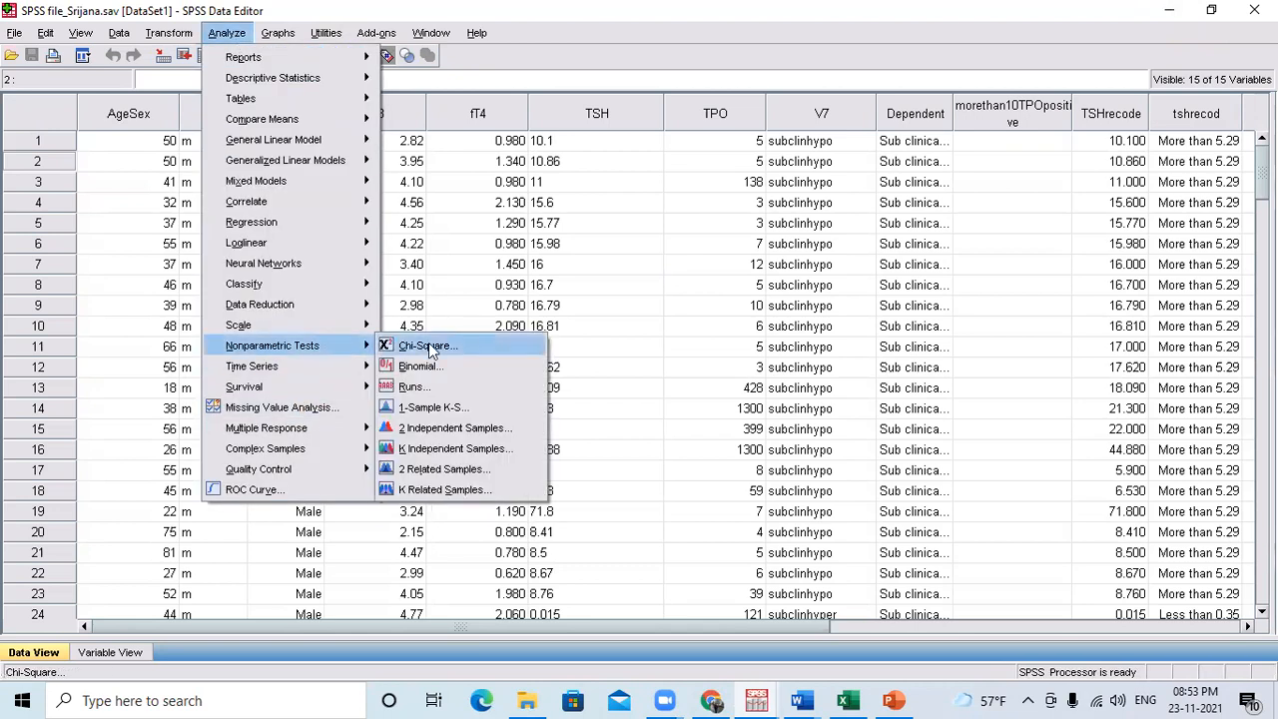
mouse_move(311, 88)
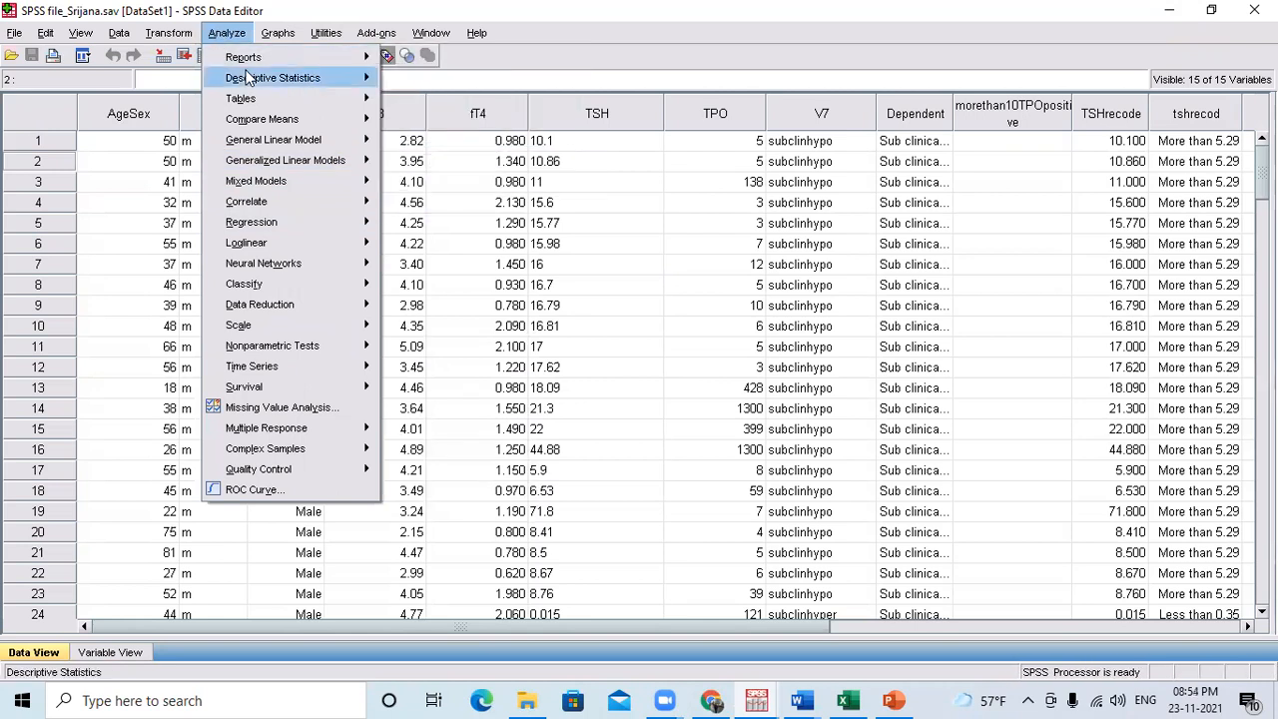
mouse_move(249, 74)
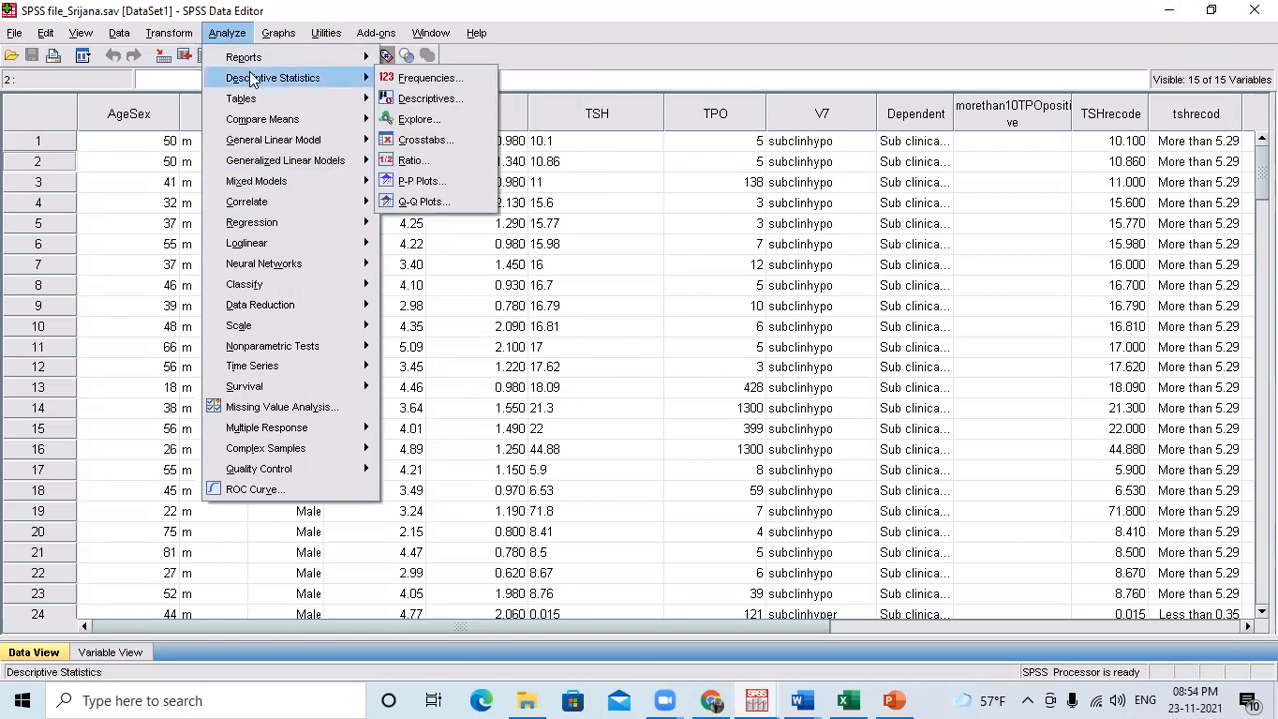
left_click(446, 146)
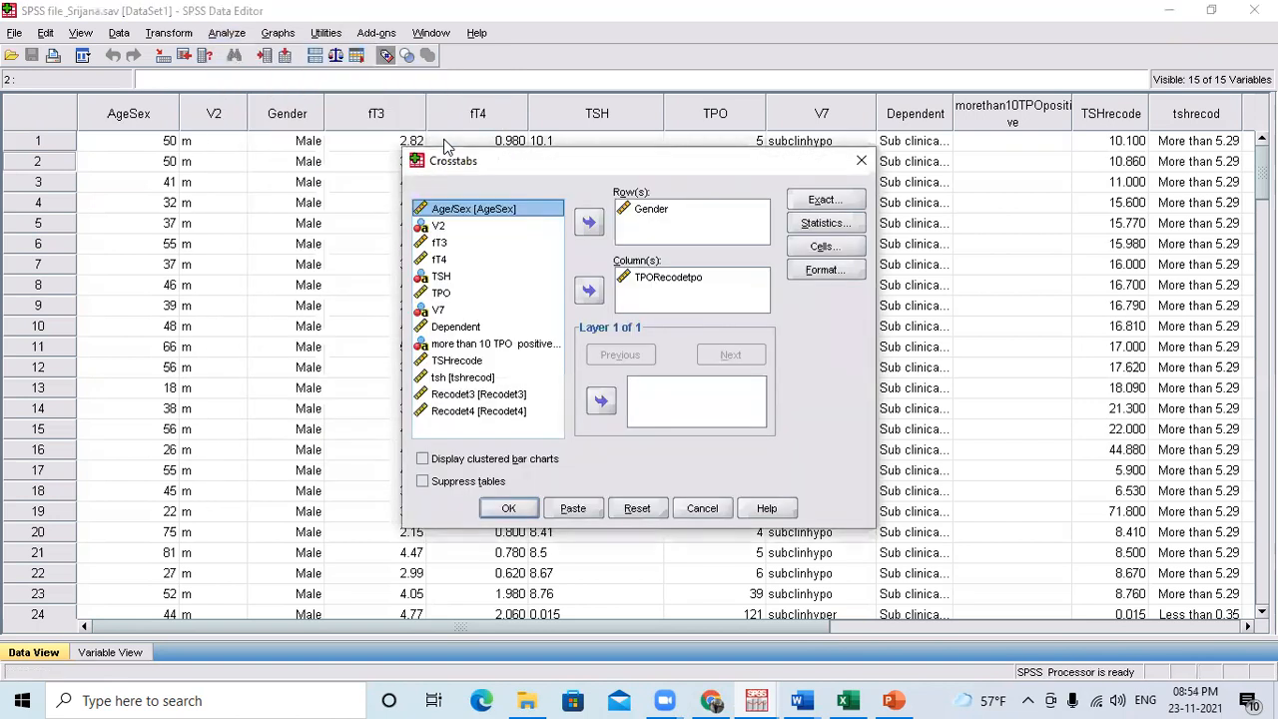
left_click(675, 280)
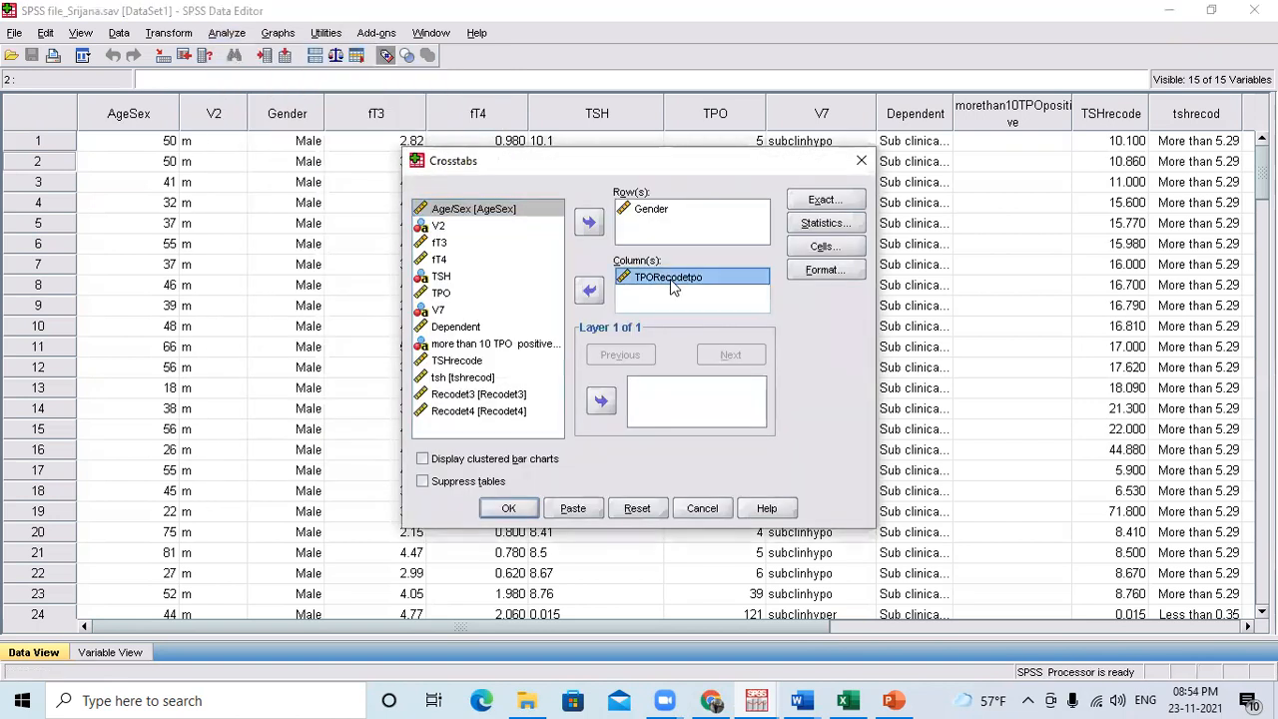
left_click(589, 291)
left_click(650, 208)
left_click(589, 221)
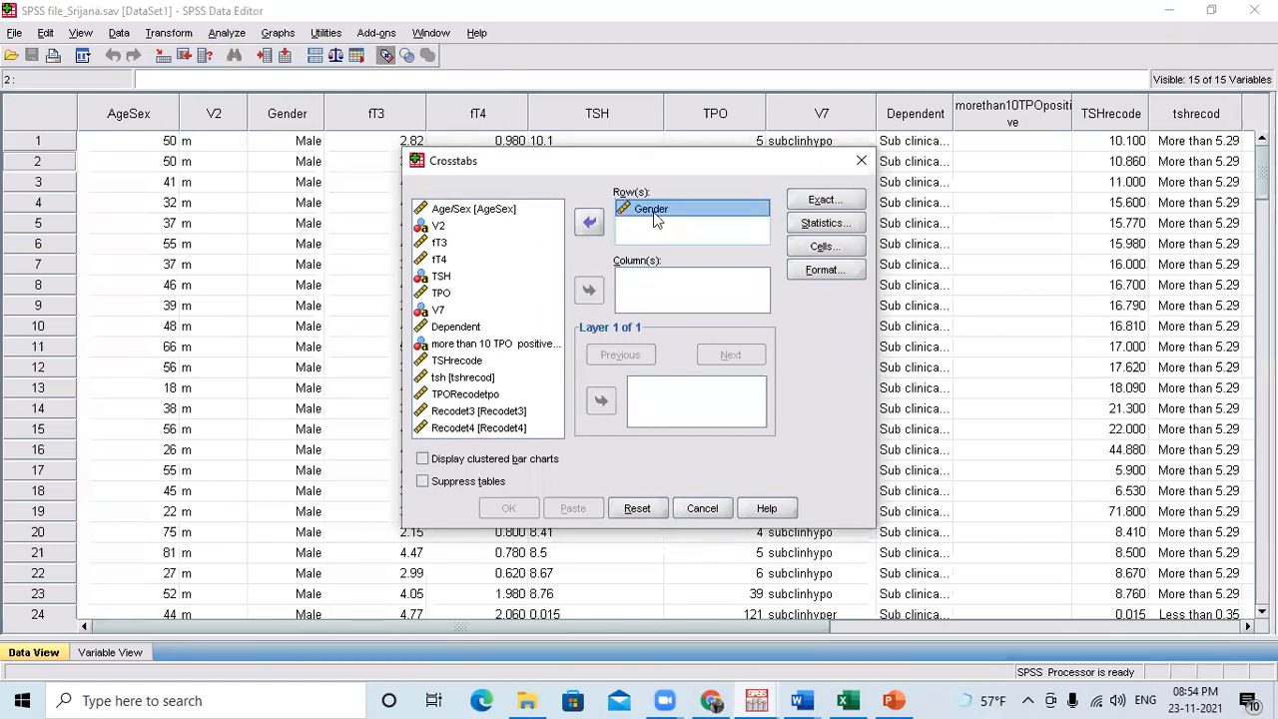
left_click(862, 160)
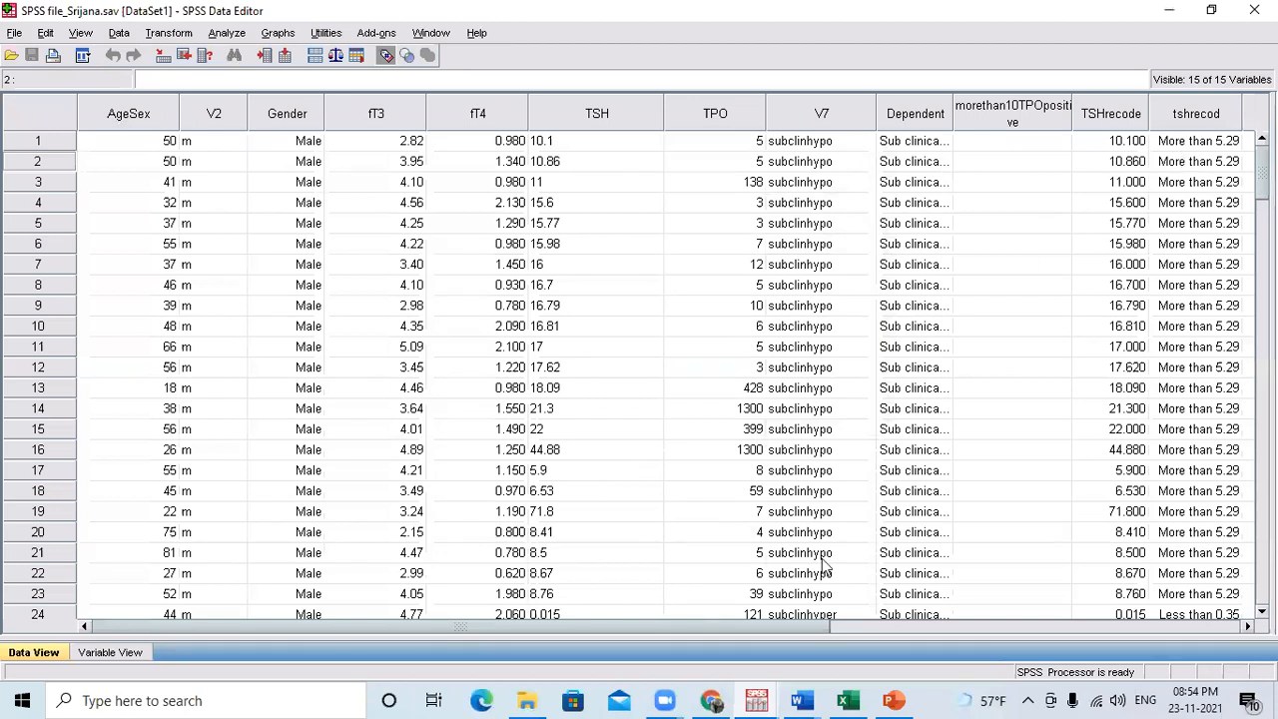
Select the Recodet4 column in the data and display the value labels of the recoded variables.
left_click_drag(751, 628, 1074, 615)
left_click(88, 654)
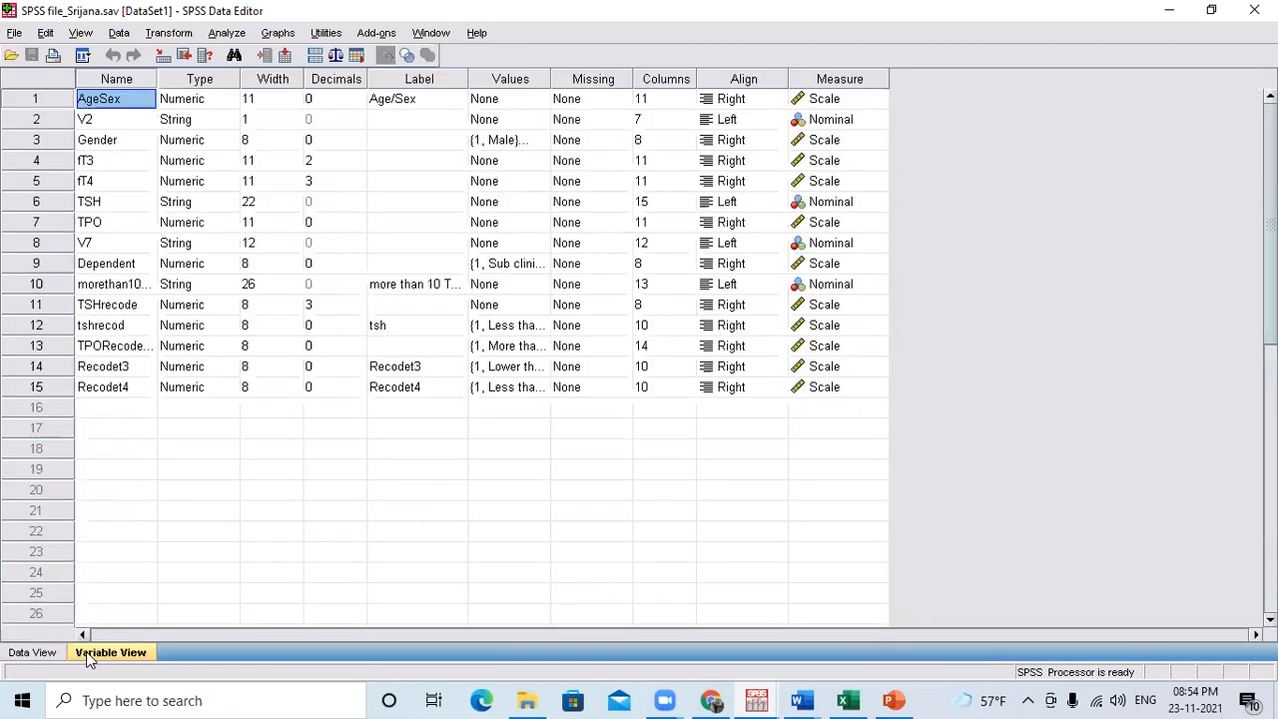
left_click(39, 654)
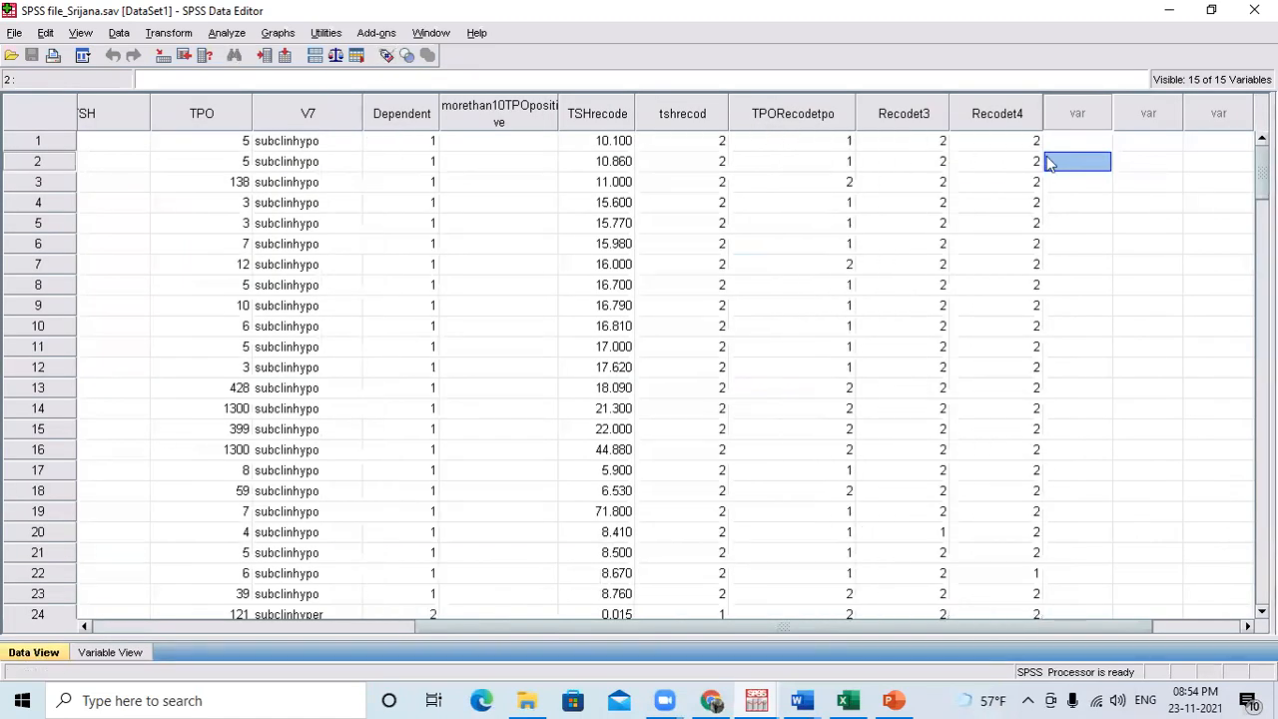
left_click(1006, 116)
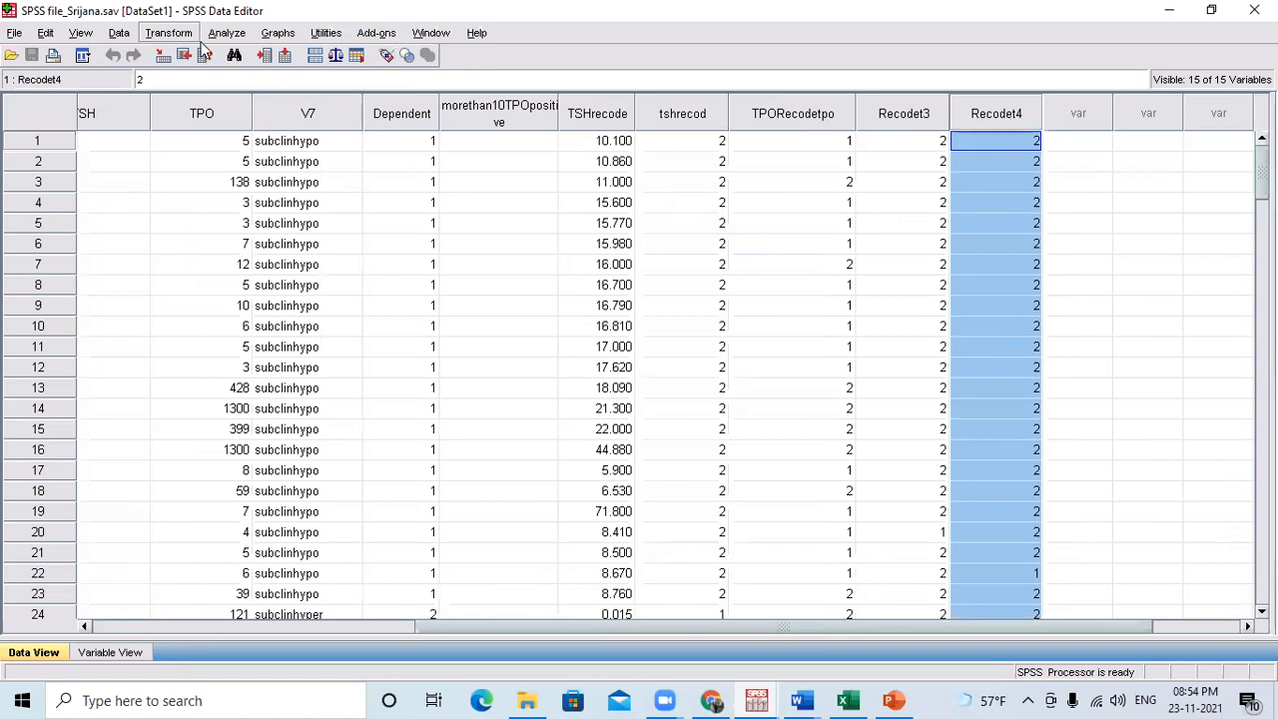
left_click(388, 56)
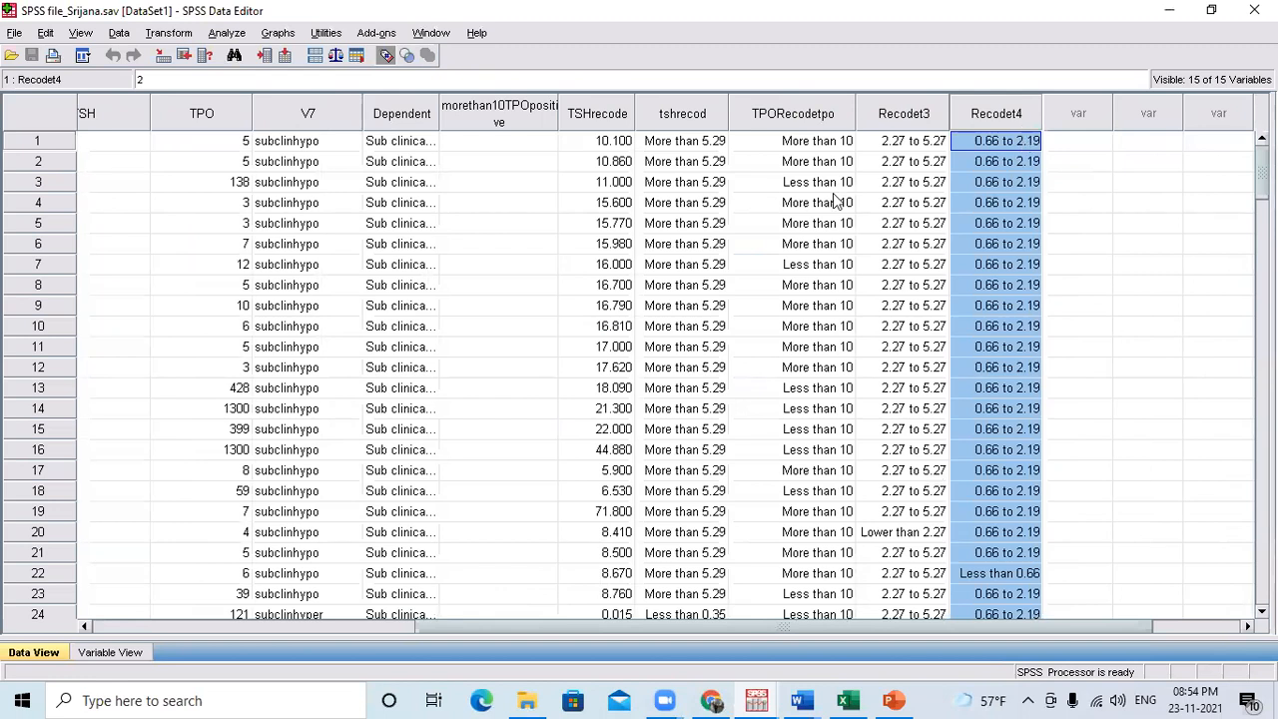
Examine the Recodet4 categories across the cases and compare them with the original fT4 column.
scroll(984, 404, "down", 20)
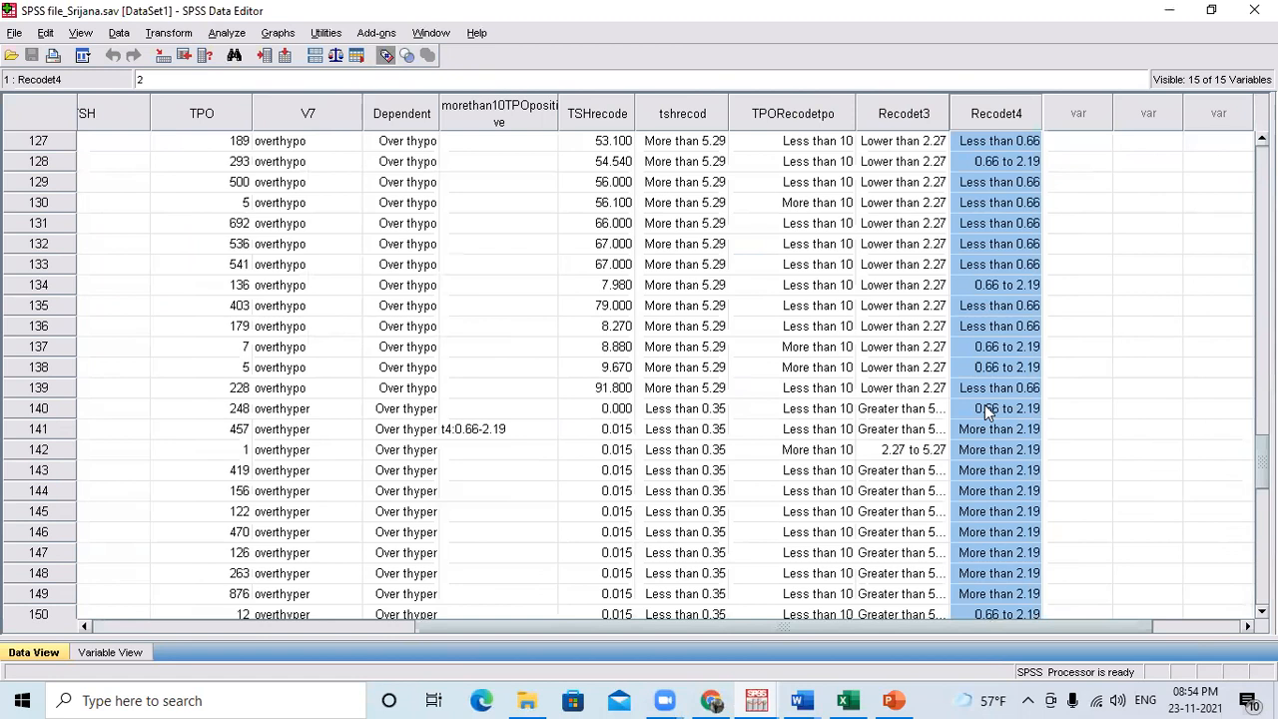
scroll(984, 405, "down", 15)
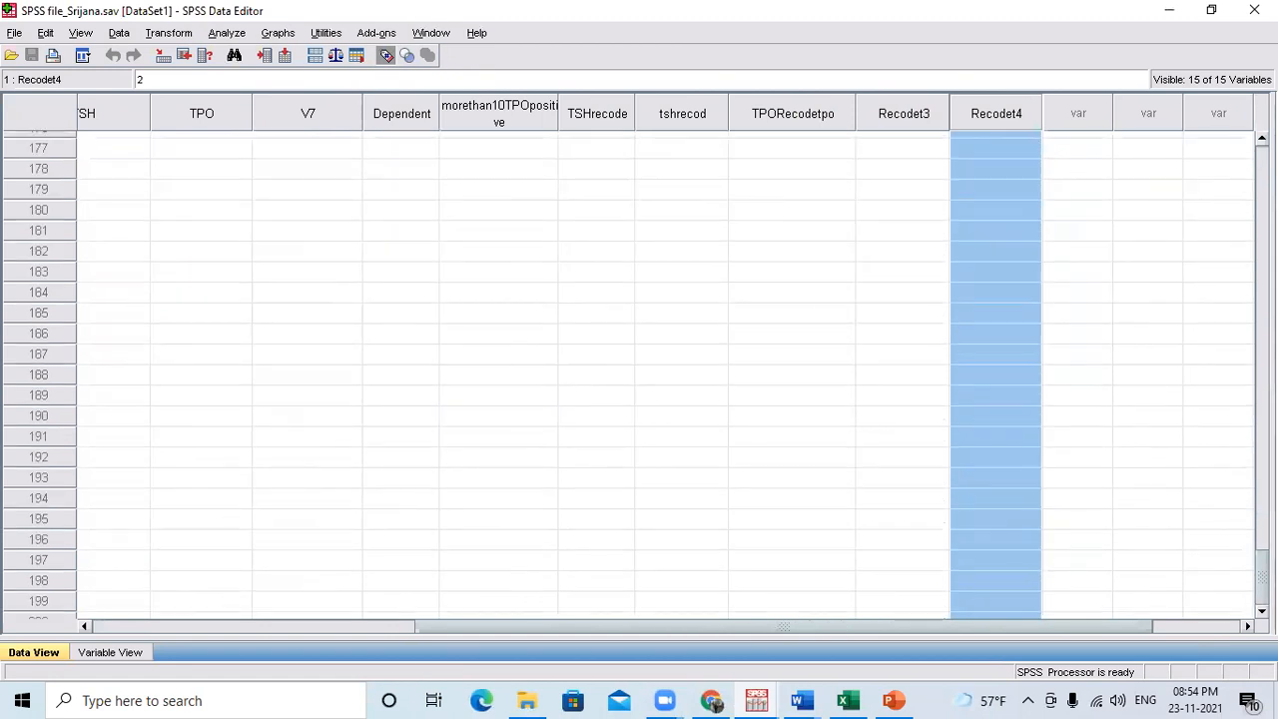
scroll(985, 404, "up", 20)
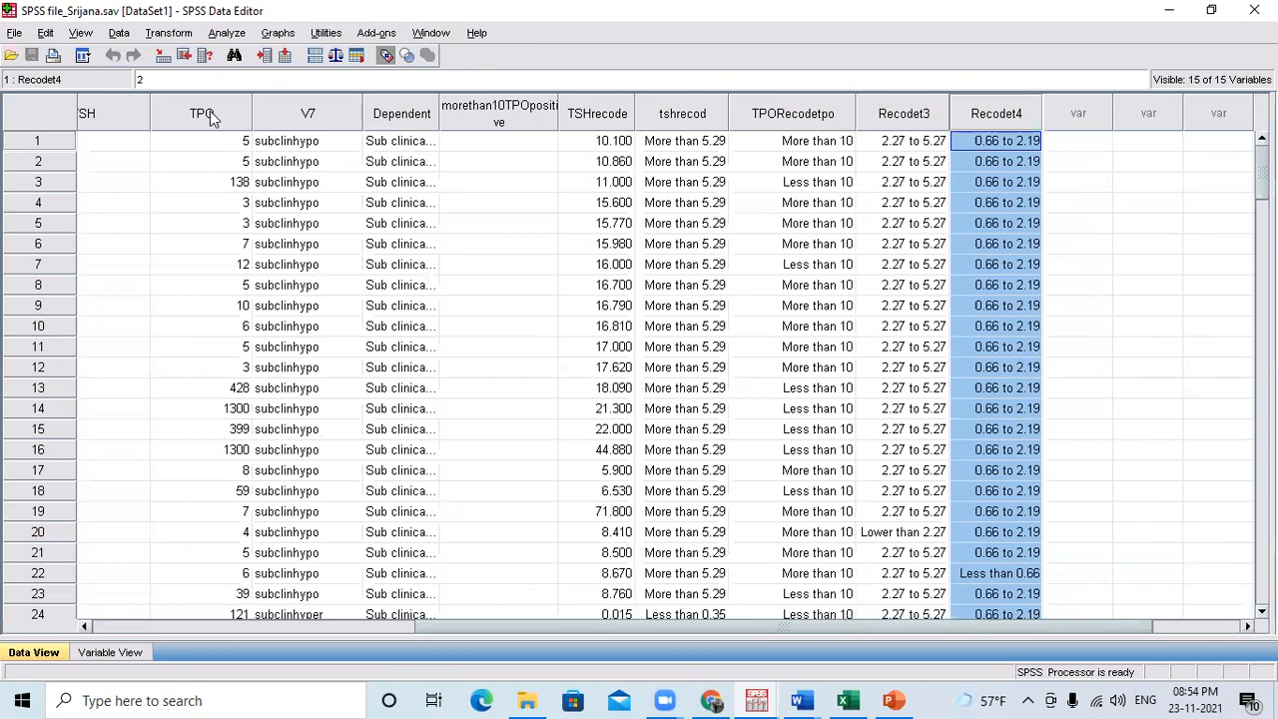
left_click(83, 626)
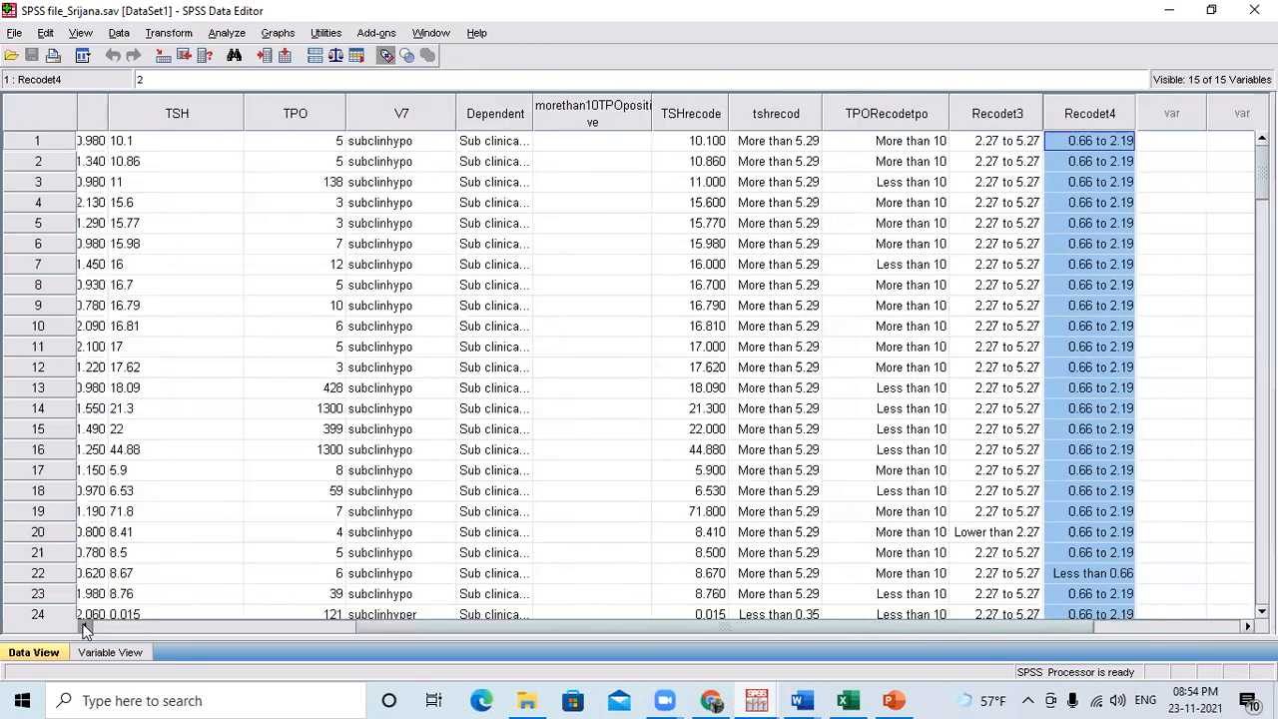
left_click(84, 625)
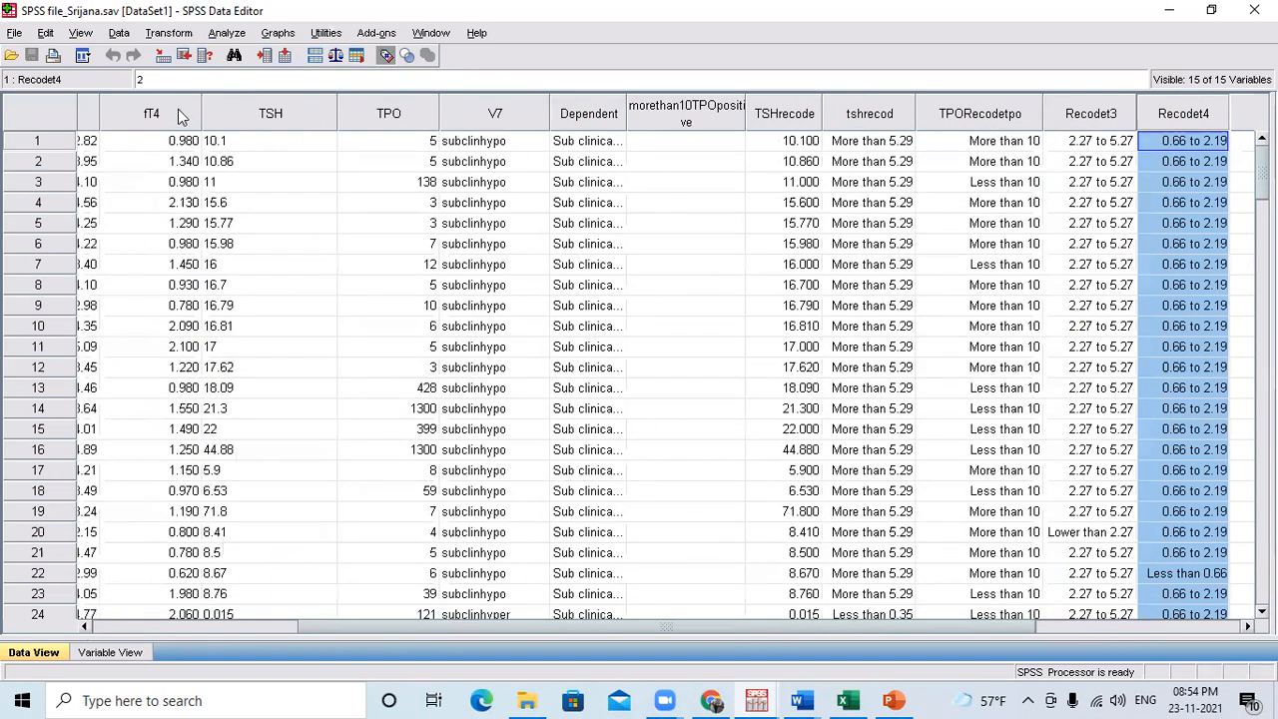
left_click(181, 117)
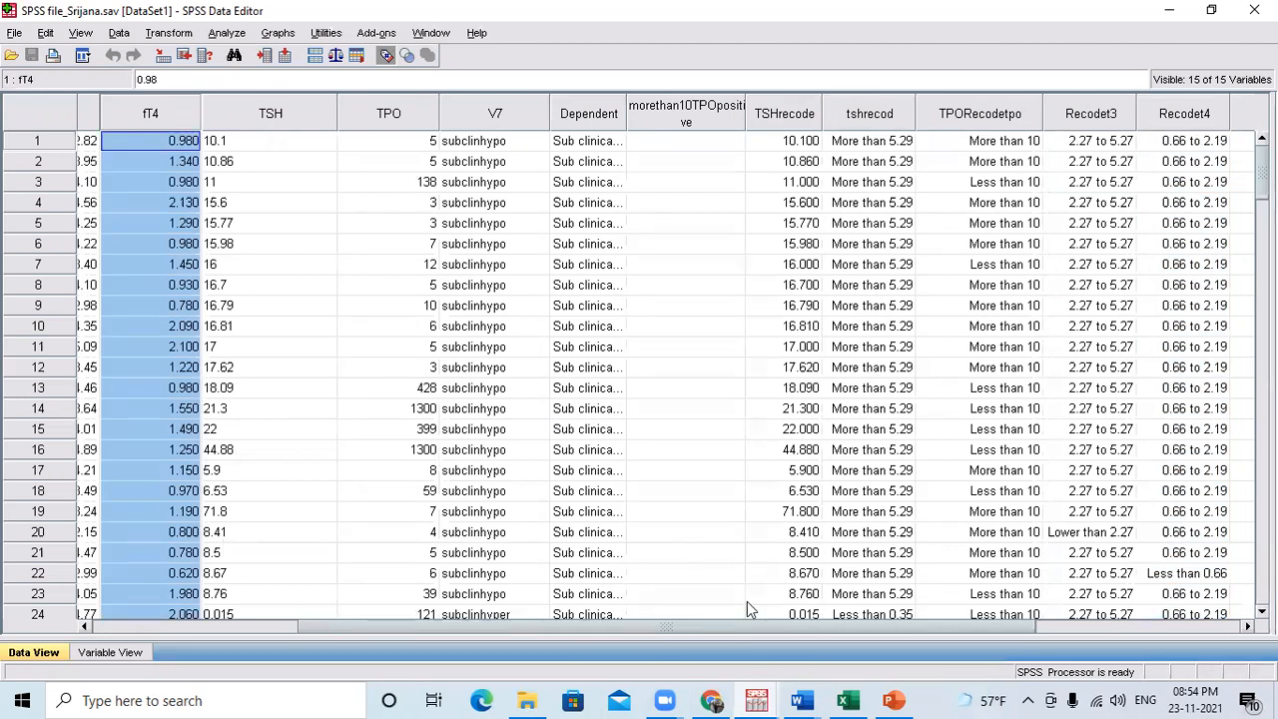
Switch to the Final copy document in Word, review the study objectives and planned results, and return to the SPSS data.
left_click(804, 699)
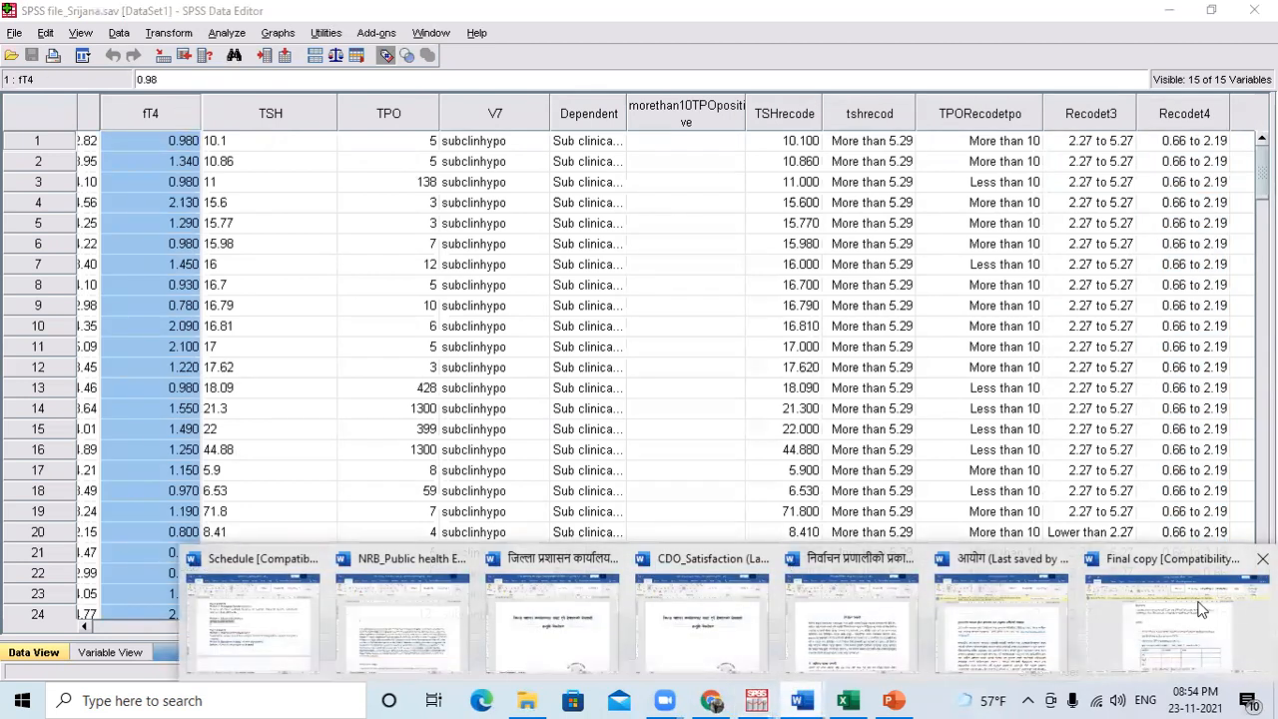
left_click(1163, 621)
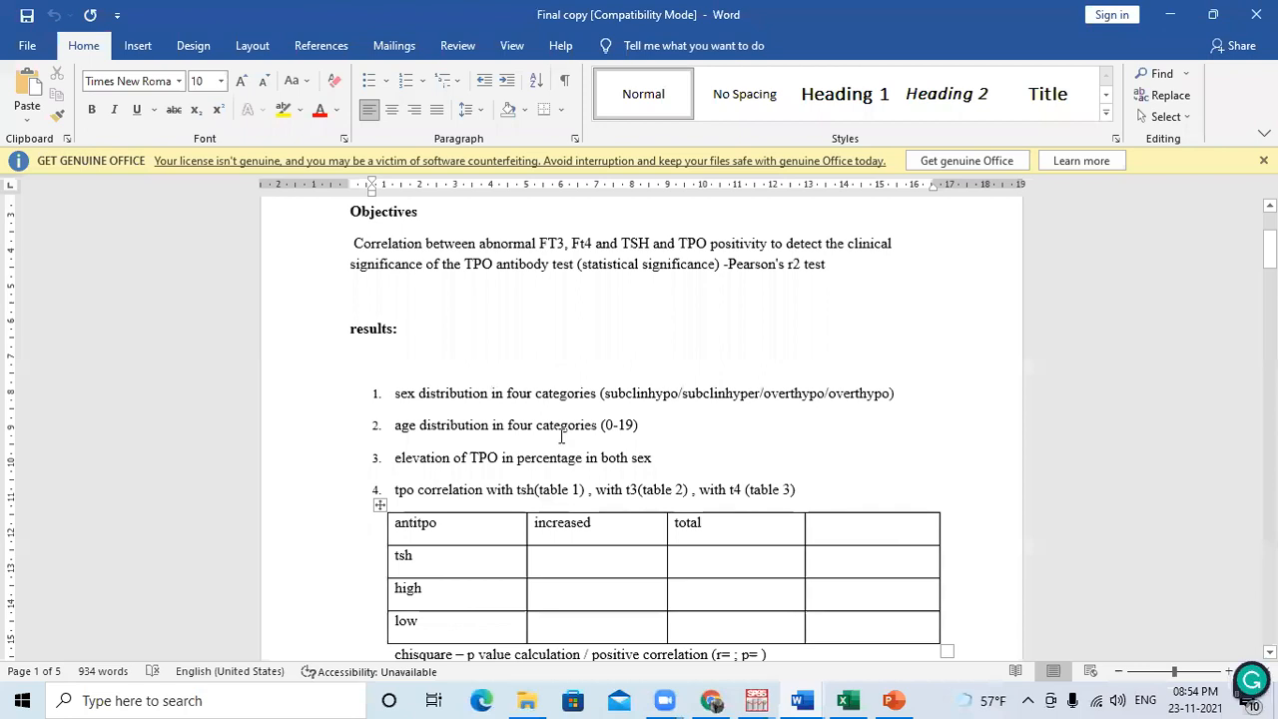
scroll(562, 436, "down", 1)
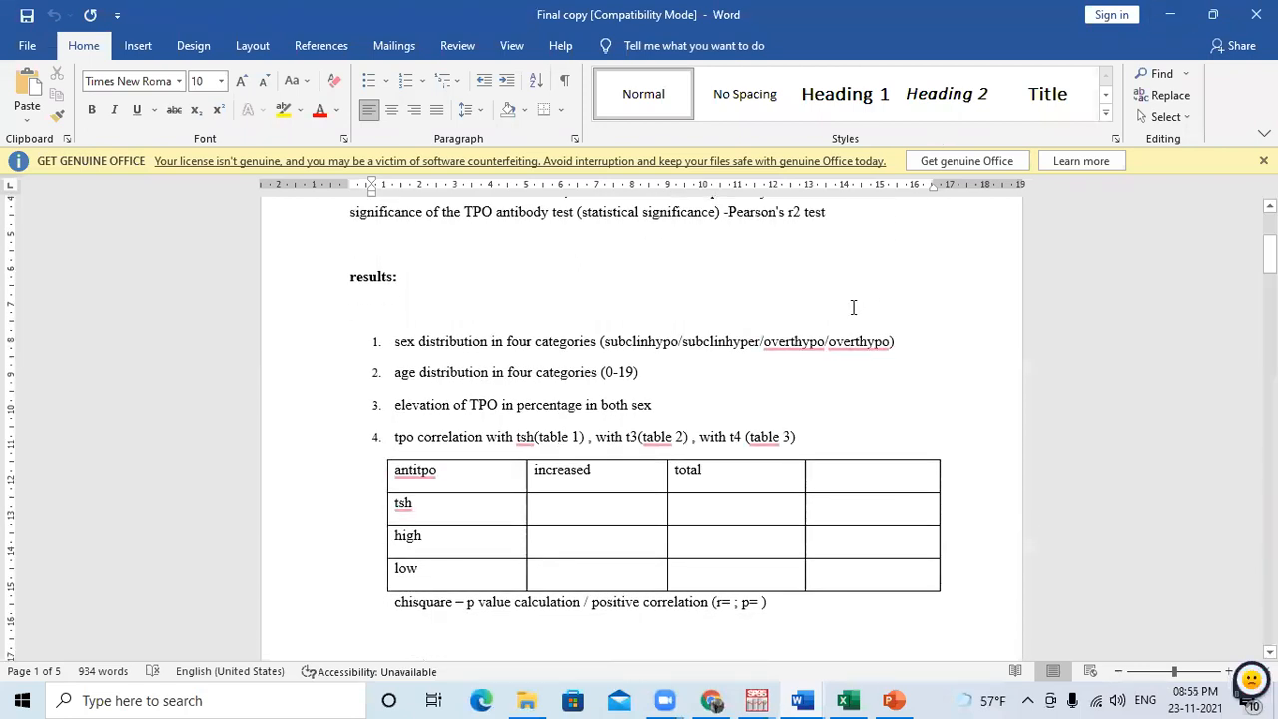
scroll(853, 308, "up", 2)
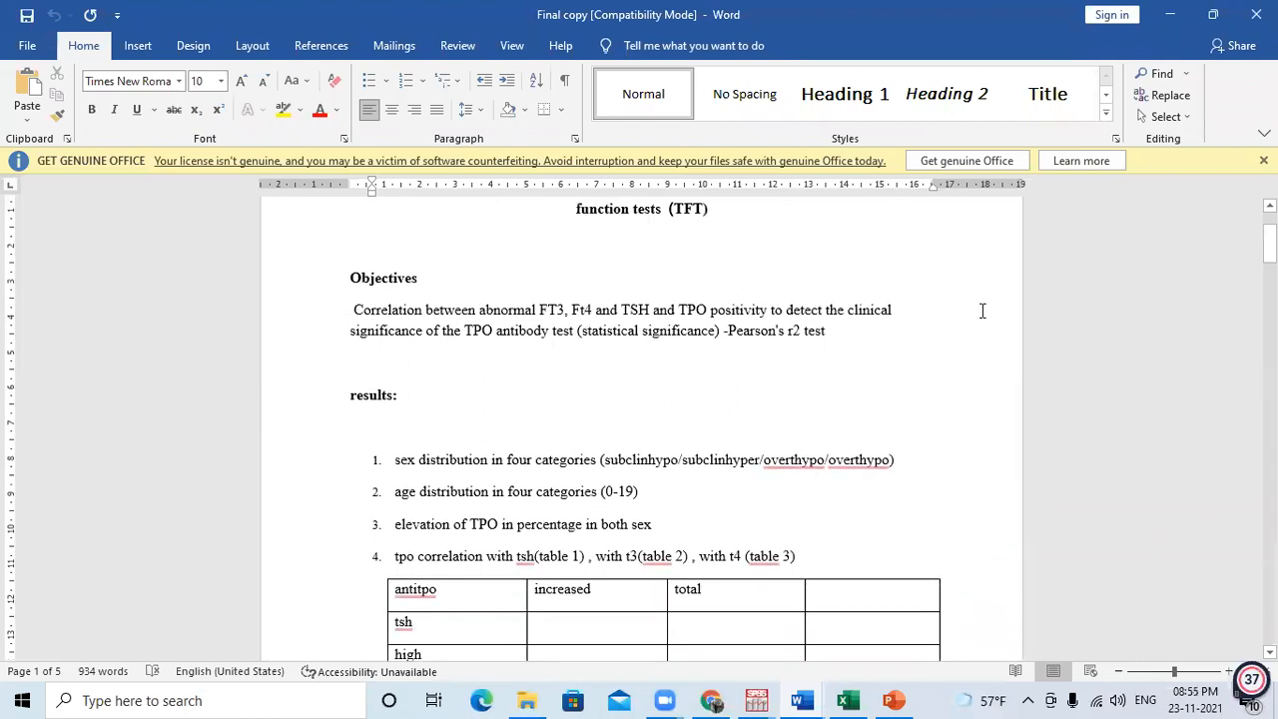
left_click(1173, 15)
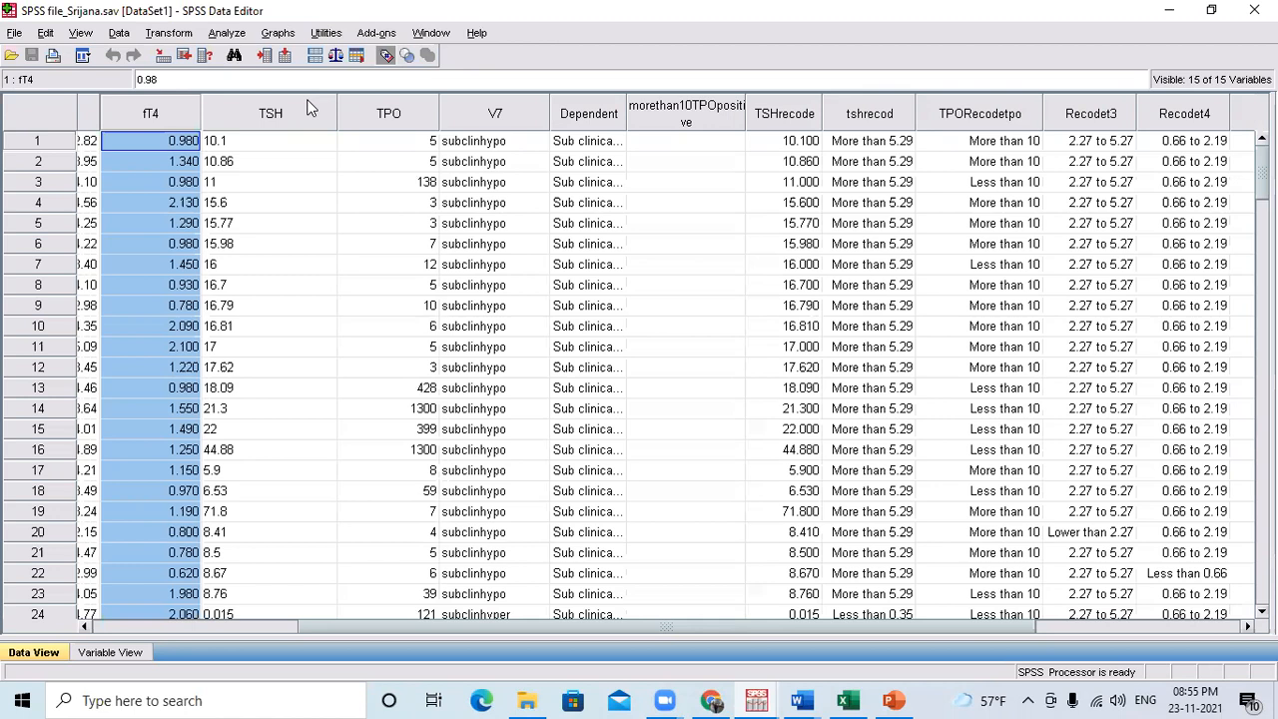
Set up a crosstab with Gender in the rows and Recodet4 in the columns, replacing TPORecodetpo.
left_click(229, 34)
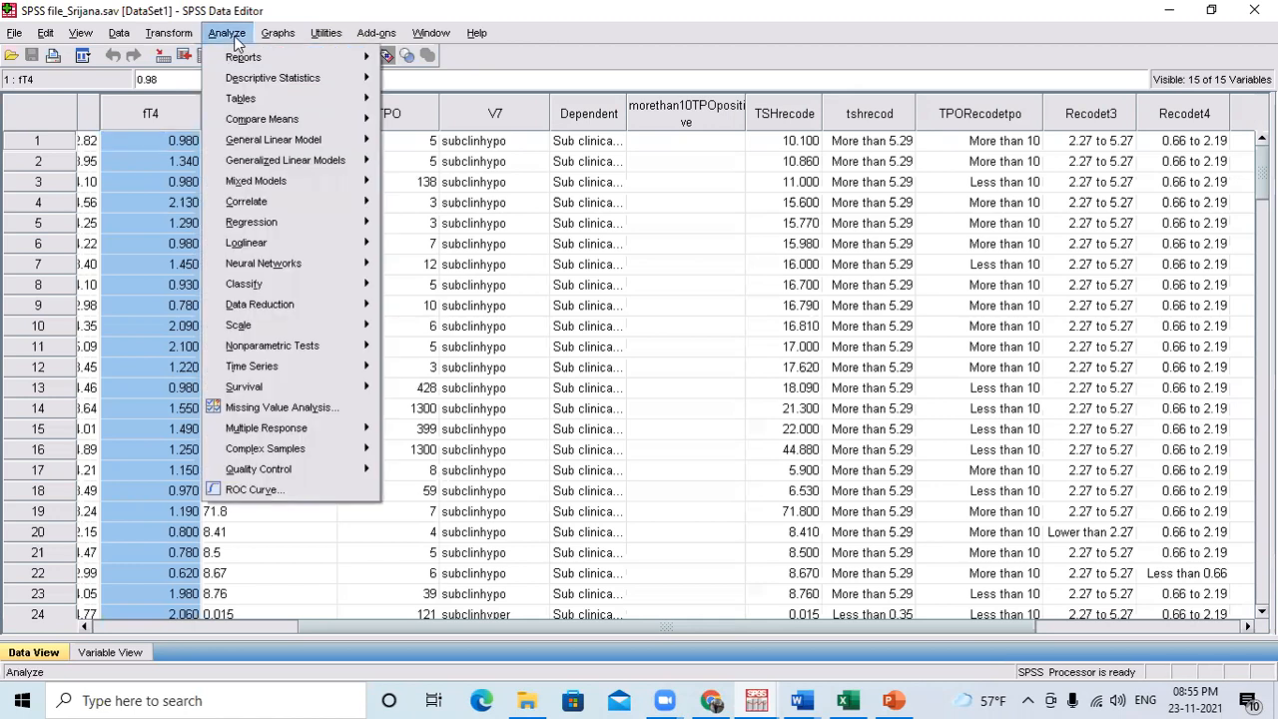
mouse_move(271, 78)
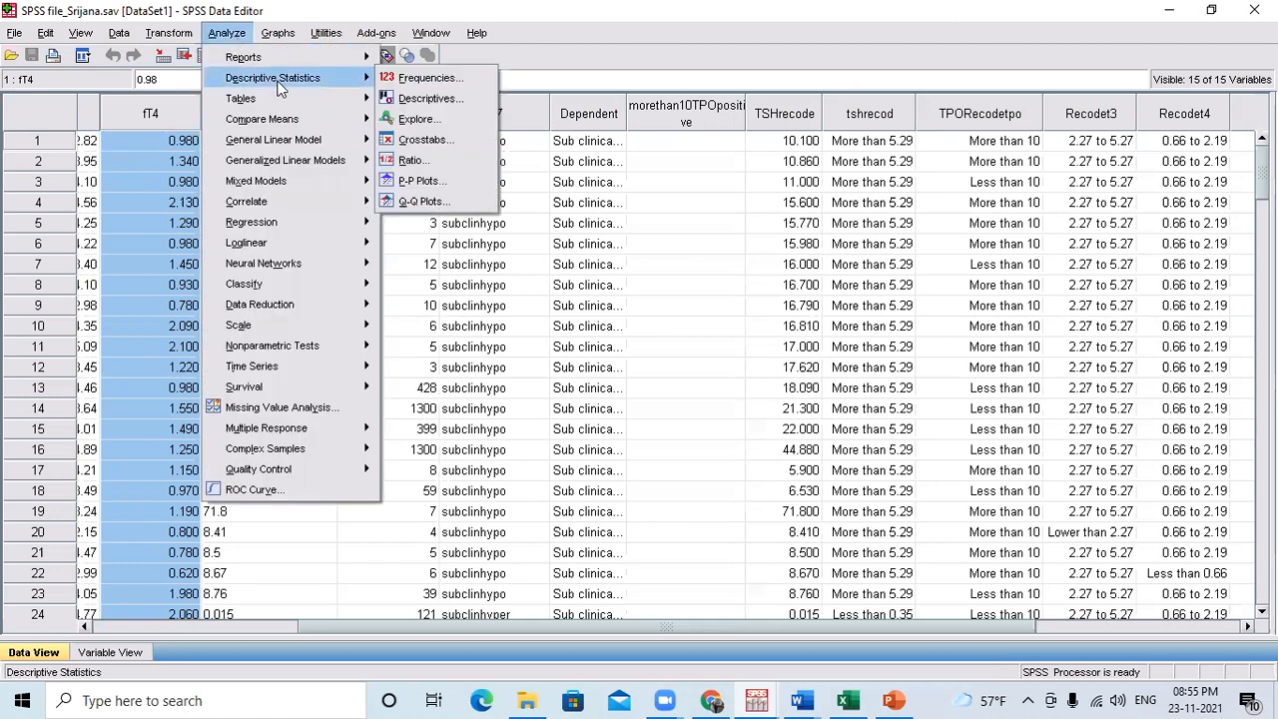
left_click(422, 140)
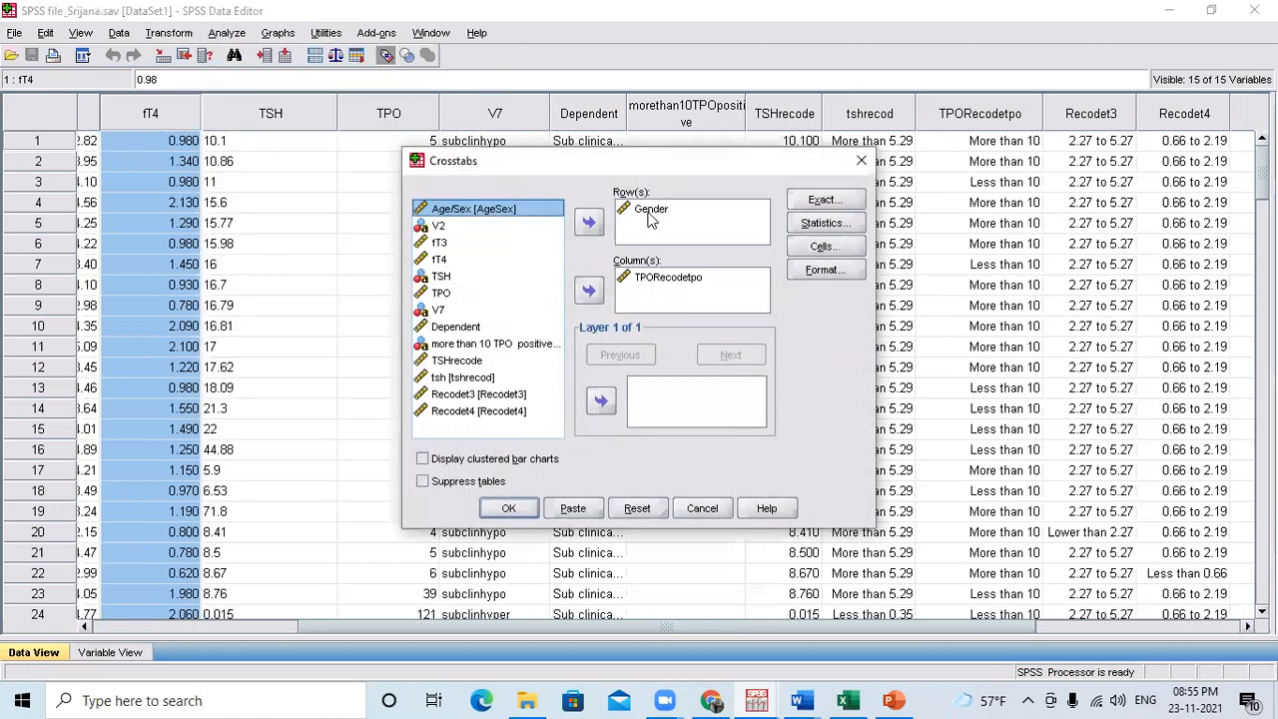
left_click(664, 278)
left_click(589, 291)
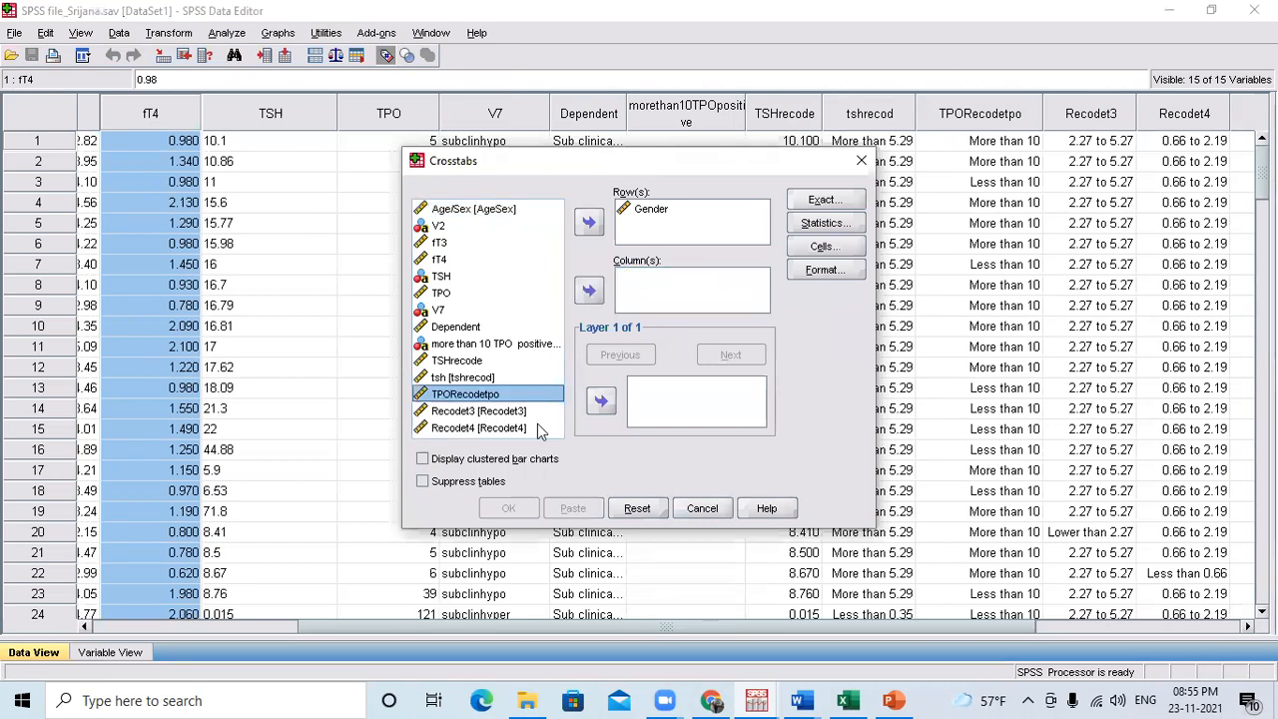
left_click(521, 428)
left_click(589, 292)
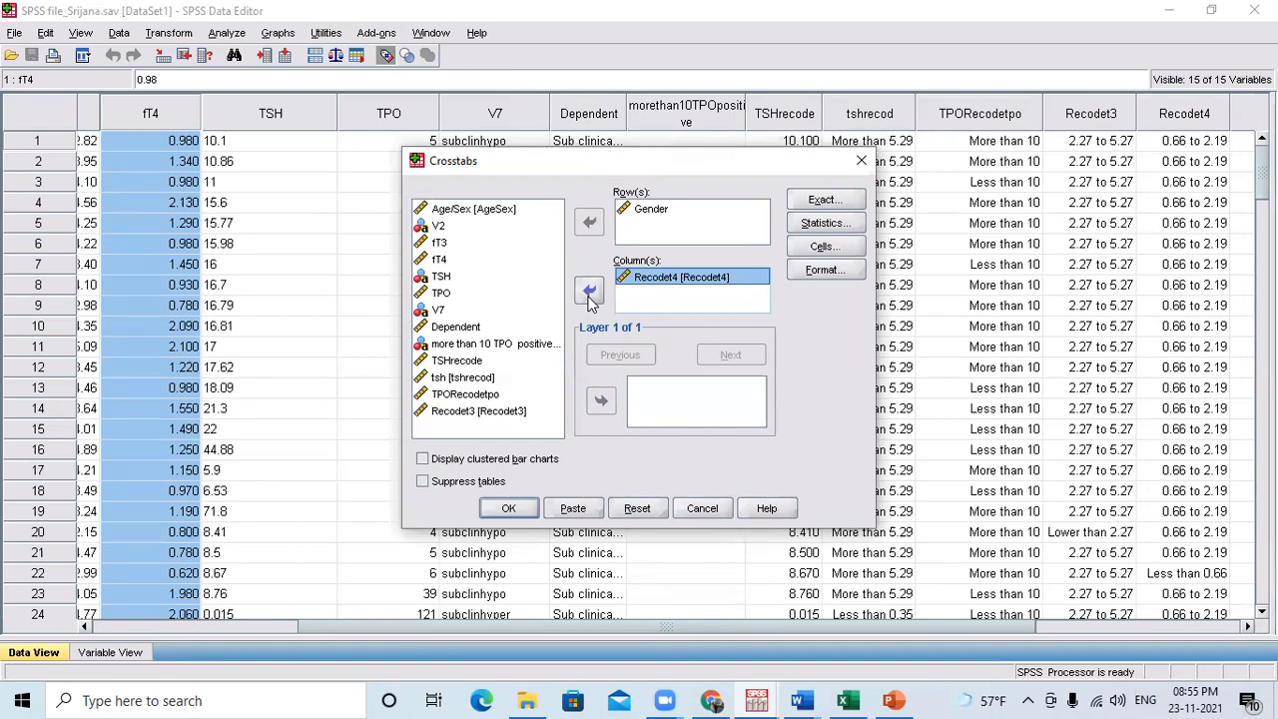
Check that Chi-square is requested in the crosstab statistics and look over the cell display options.
left_click(821, 223)
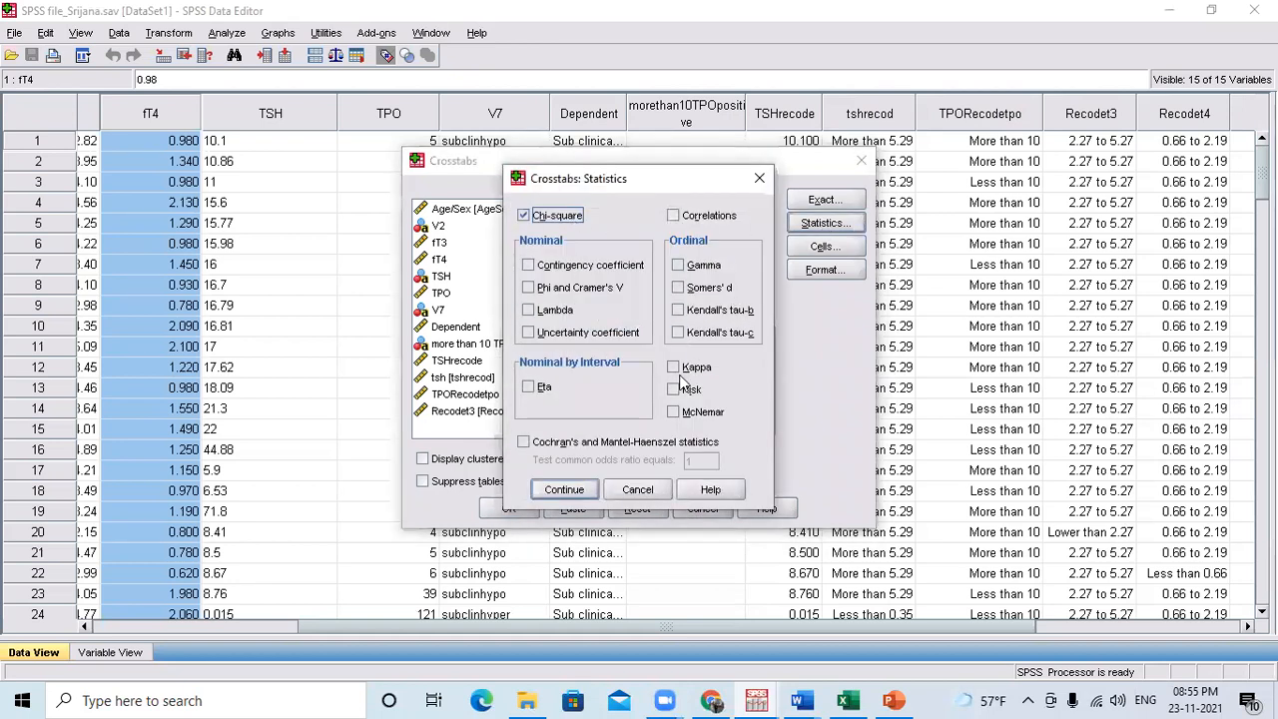
left_click(563, 487)
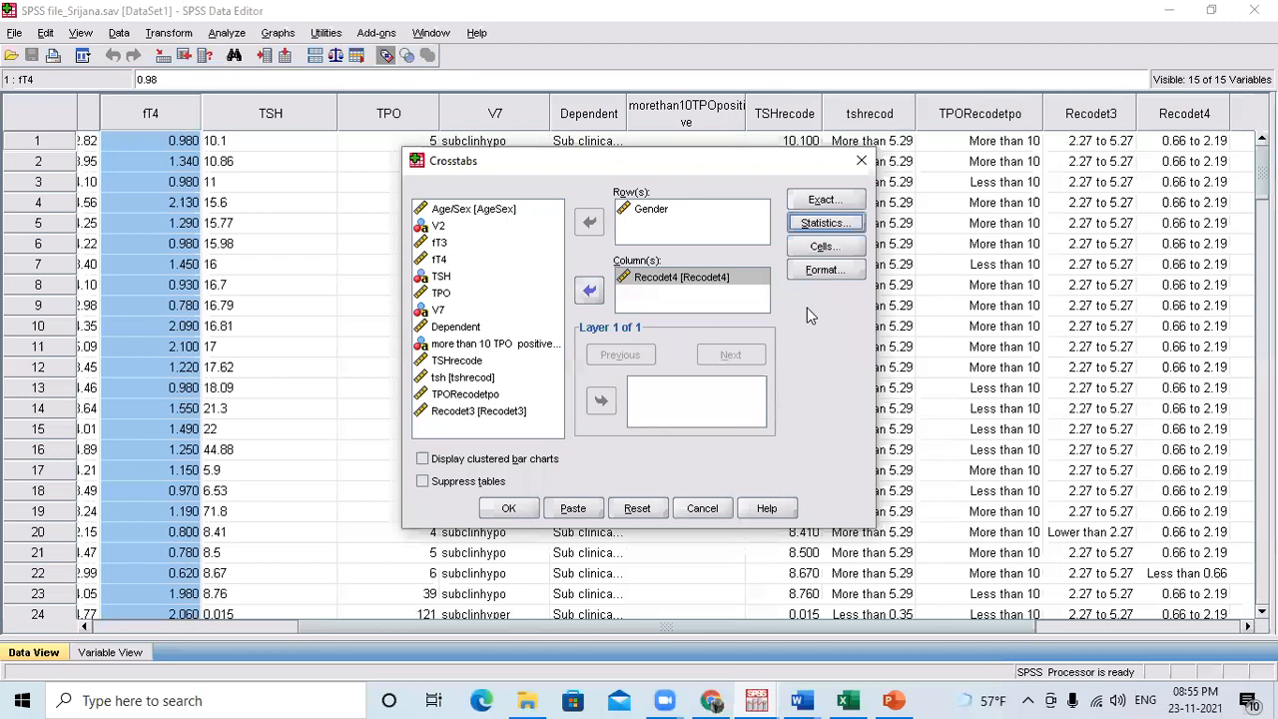
left_click(817, 248)
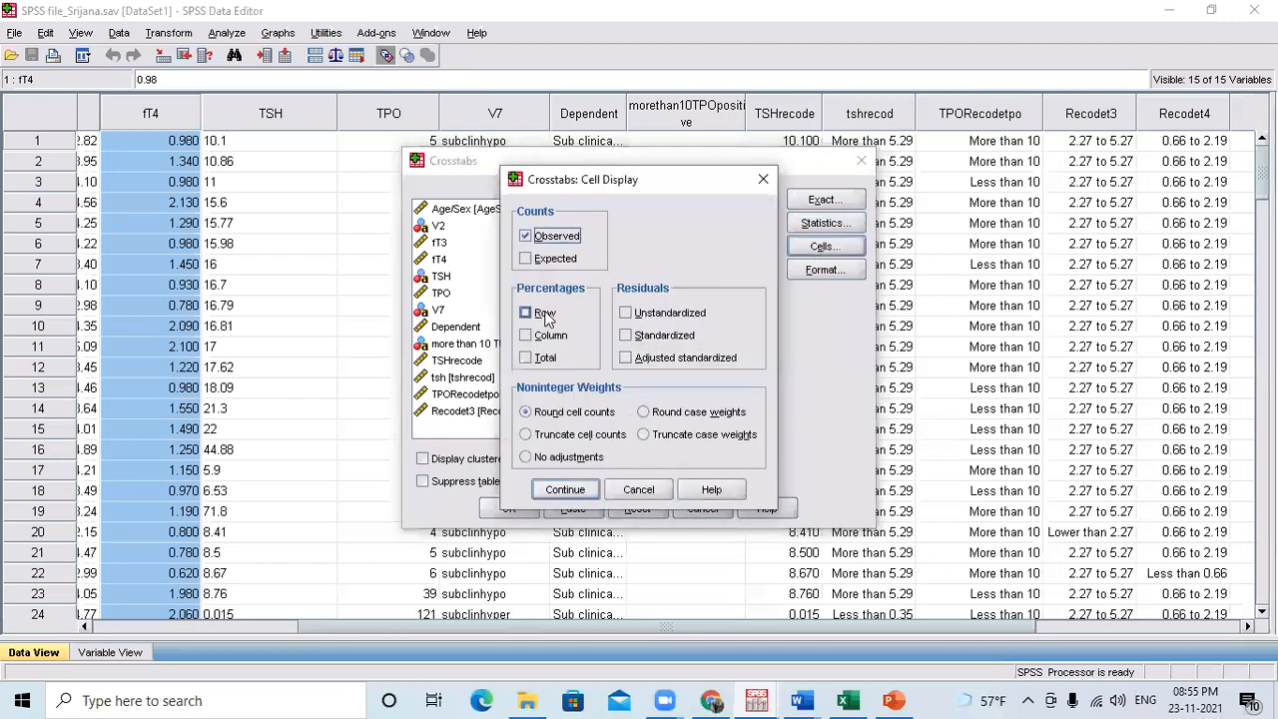
left_click(765, 182)
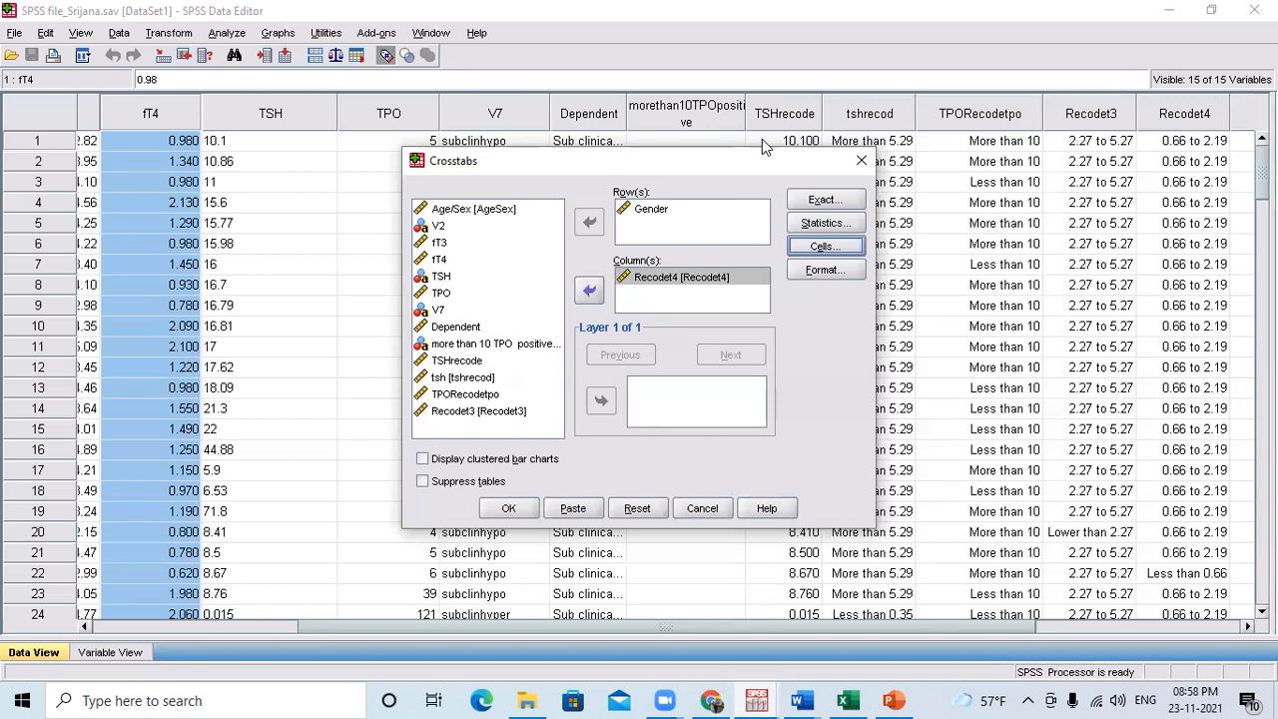
Add row and total percentages to the crosstab cells and run the Gender by Recodet4 analysis.
left_click(819, 248)
left_click(552, 313)
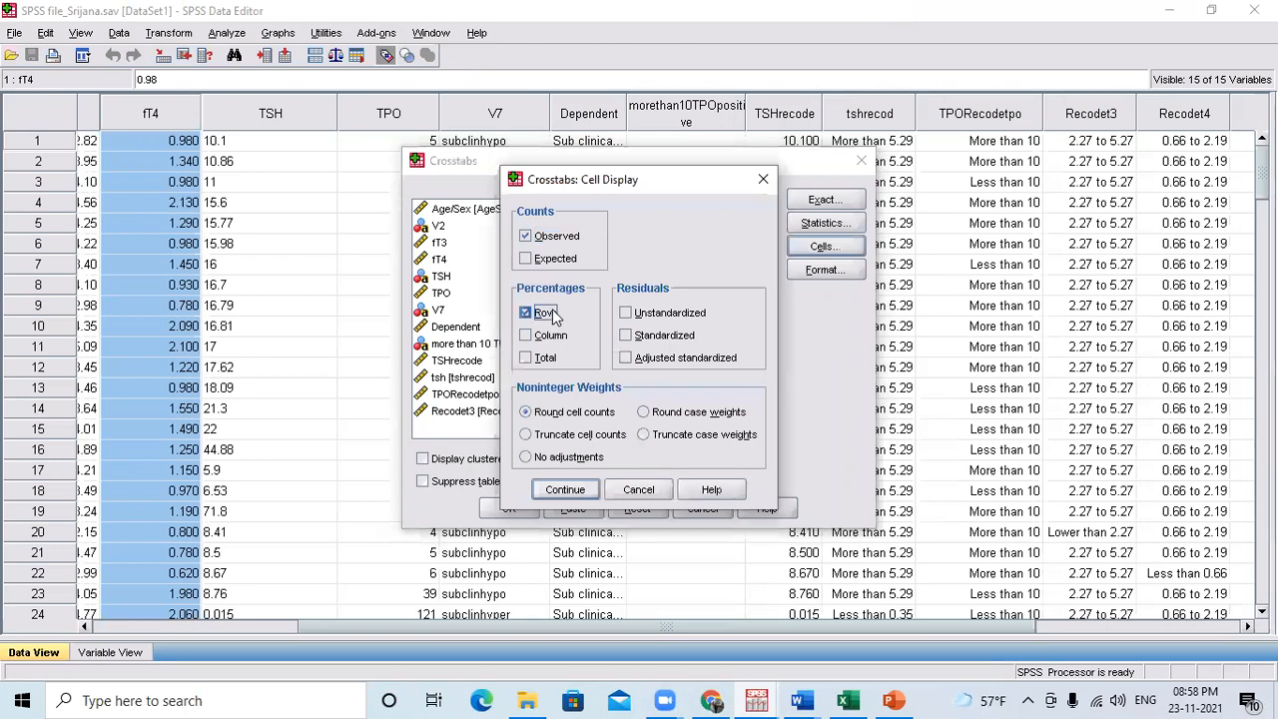
left_click(547, 360)
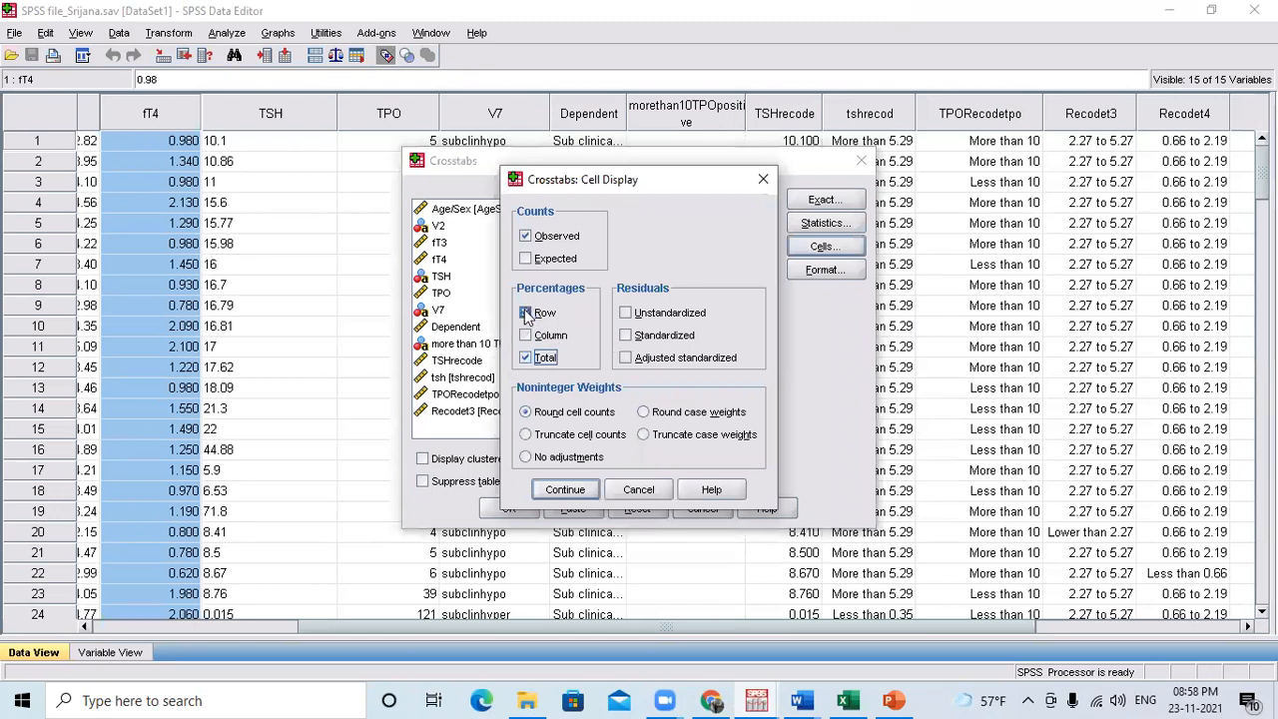
left_click(565, 489)
left_click(801, 246)
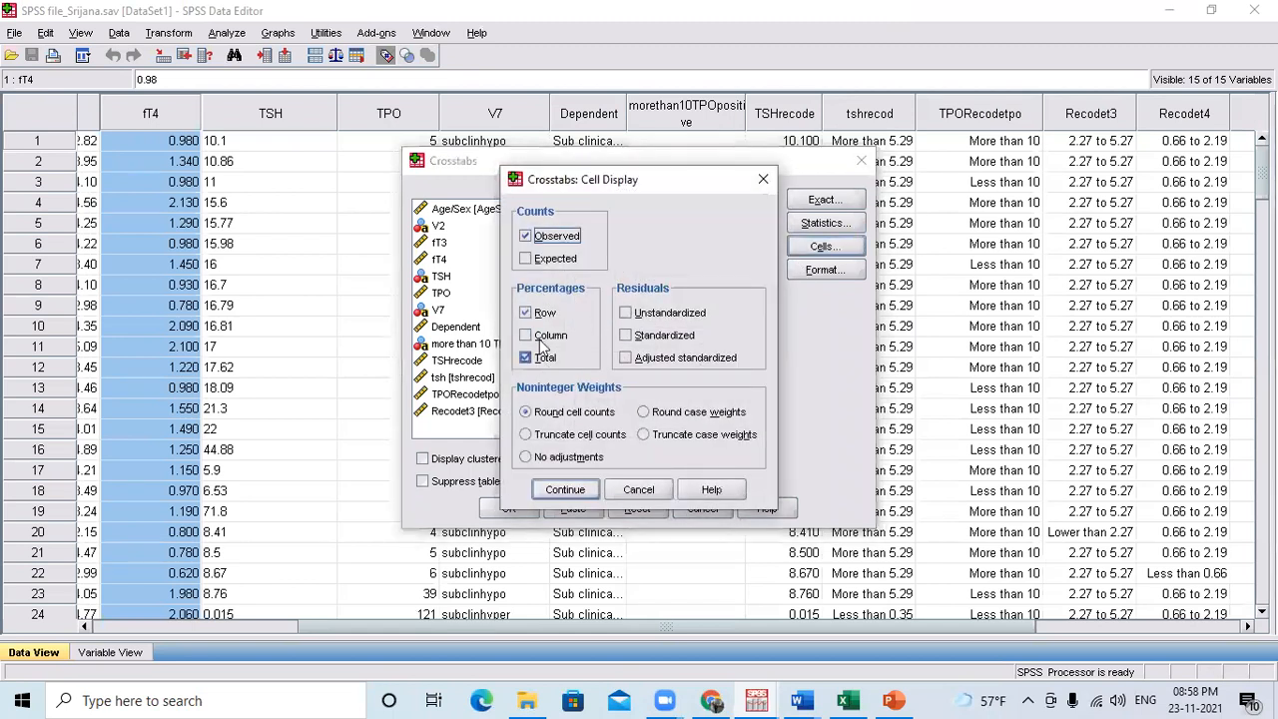
left_click(565, 490)
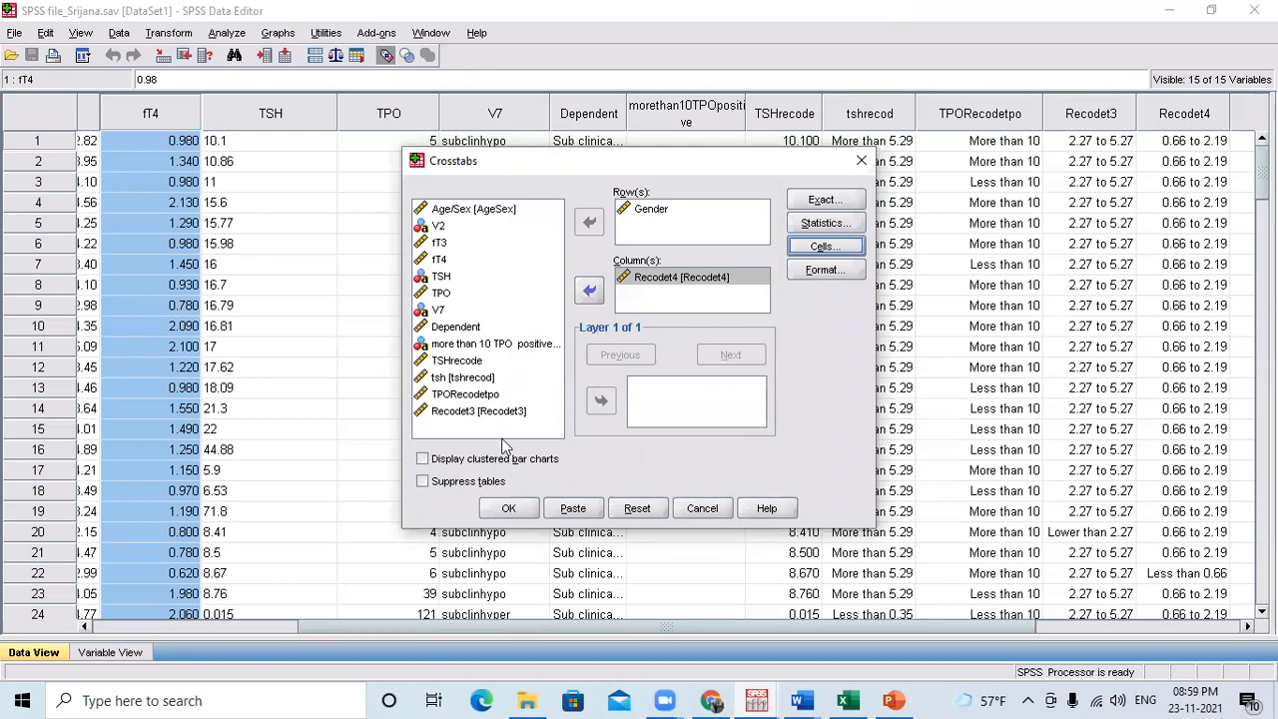
left_click(504, 509)
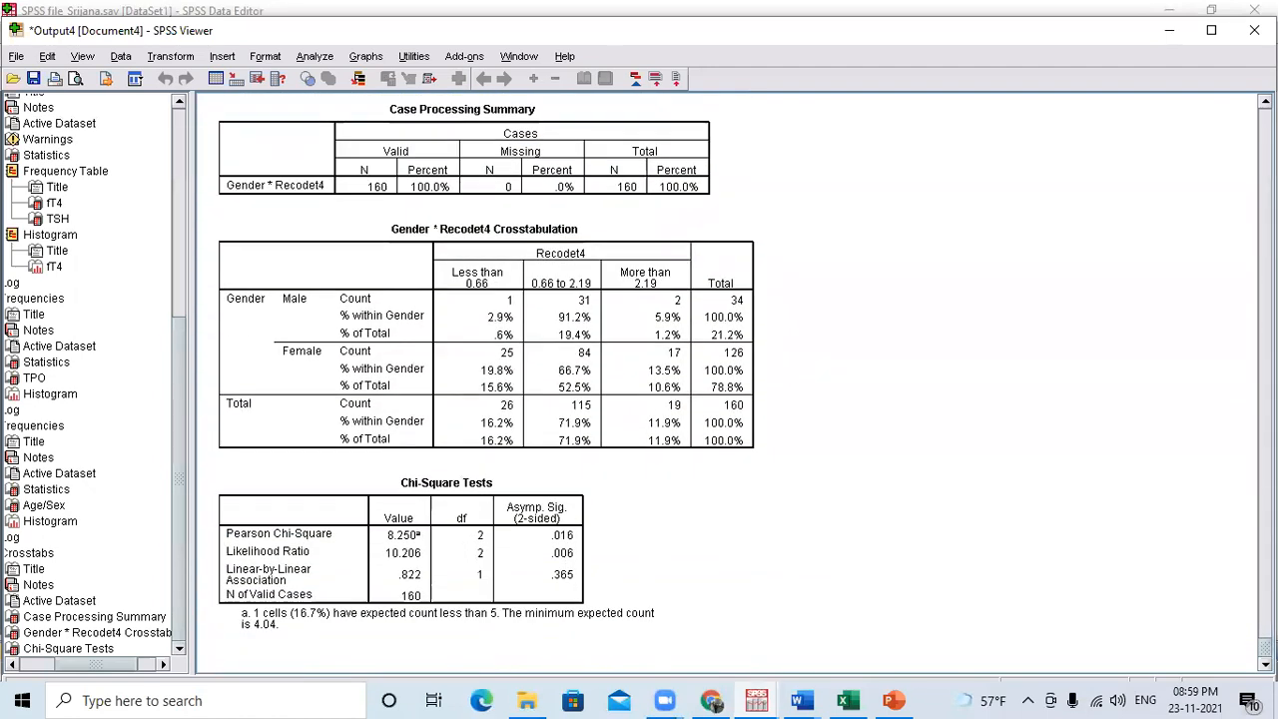
Examine the counts and percentages in the Gender by Recodet4 crosstabulation together with the values, df and significance in the Chi-Square Tests table.
left_click(461, 340)
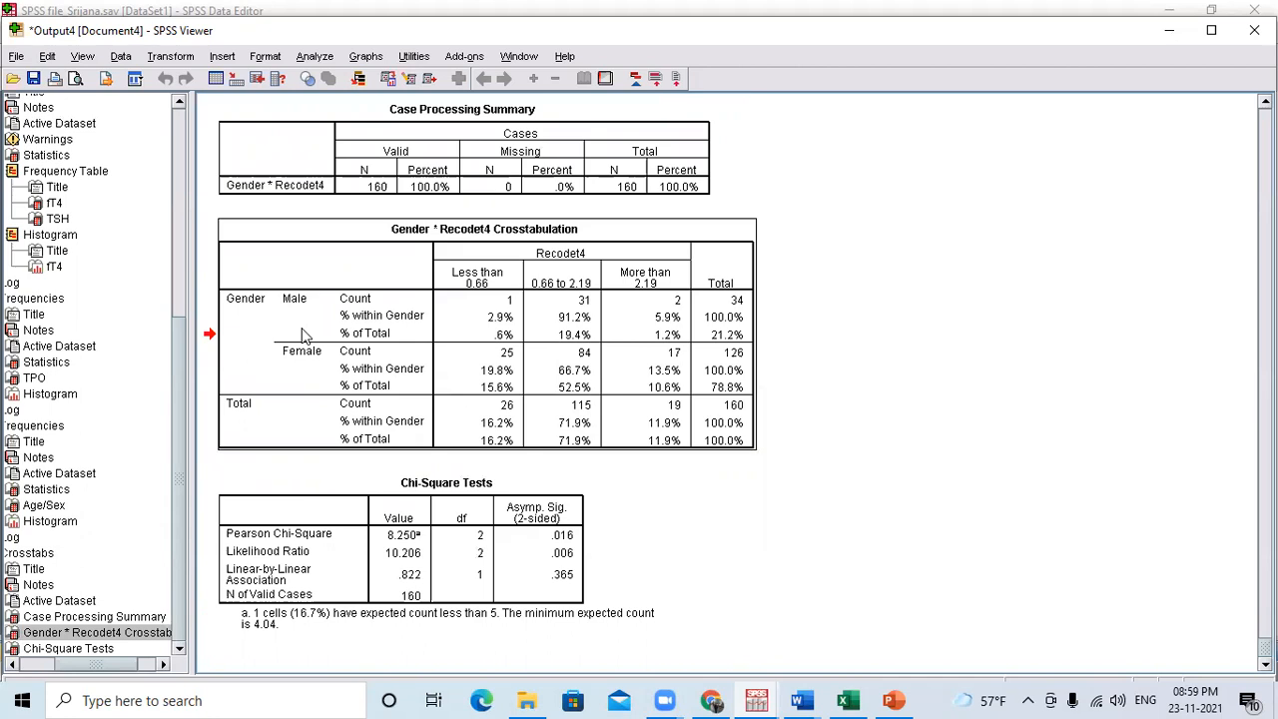
left_click(311, 571)
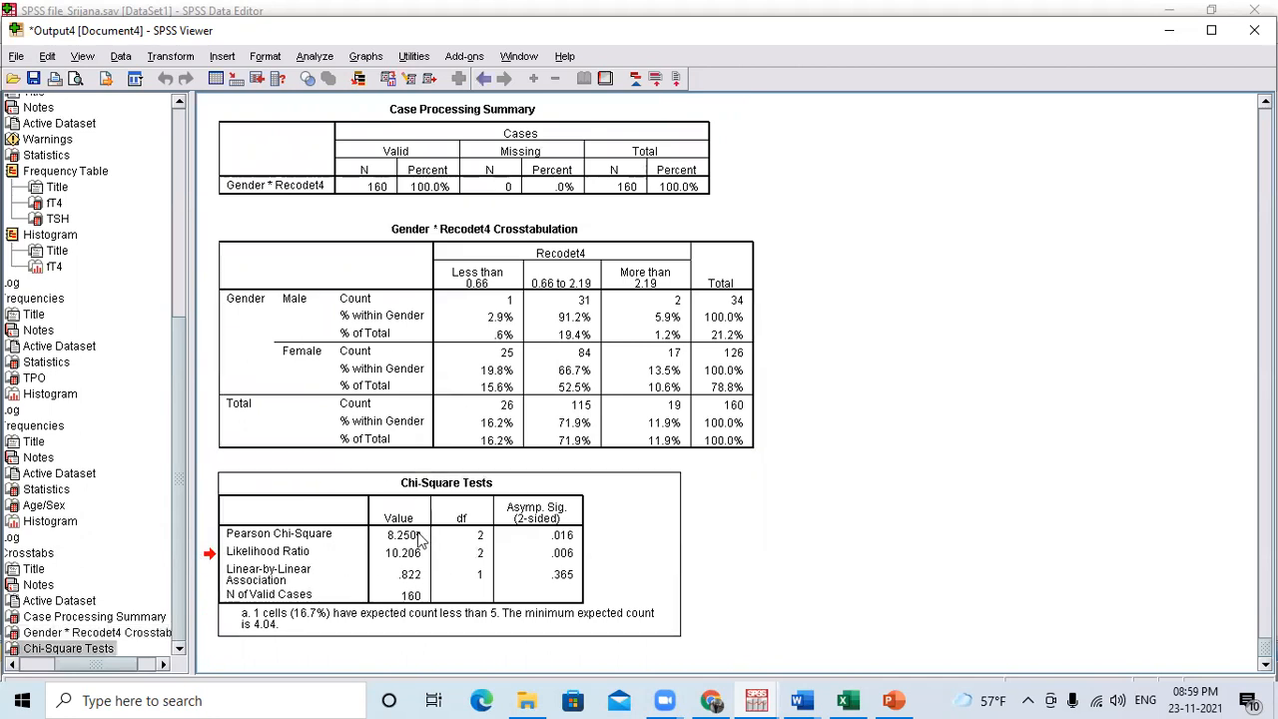
left_click(509, 376)
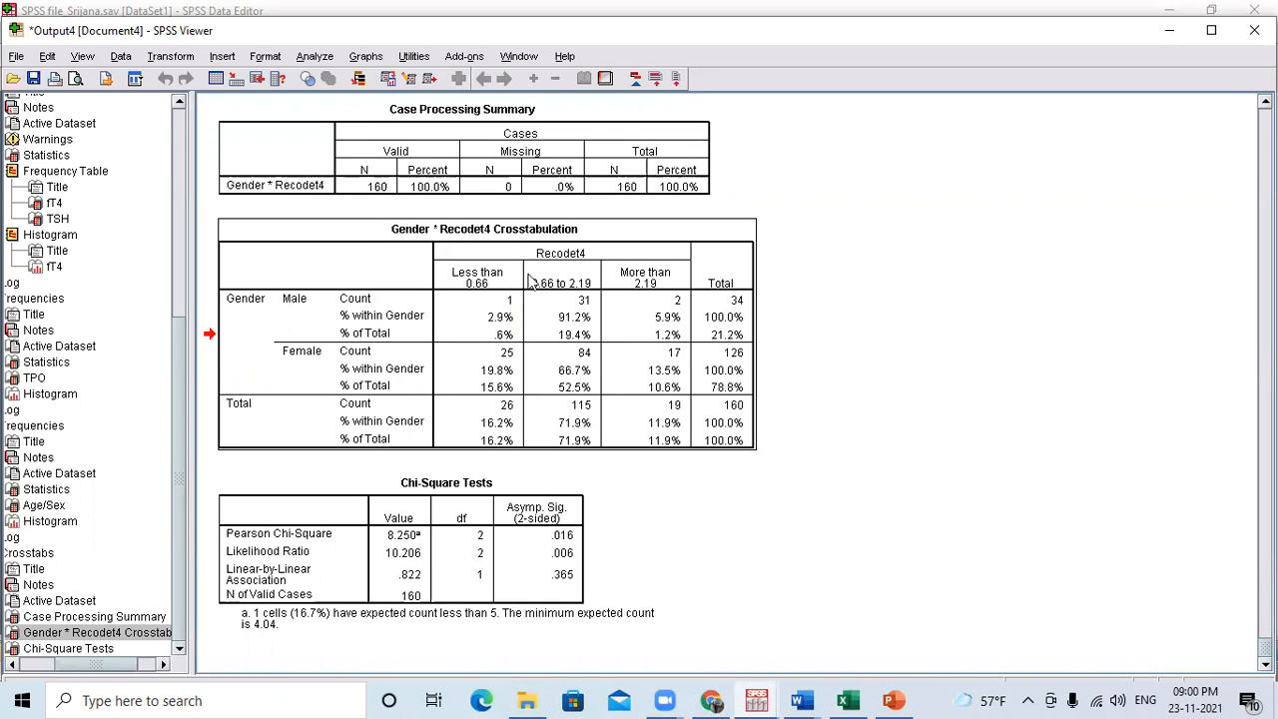
left_click(329, 540)
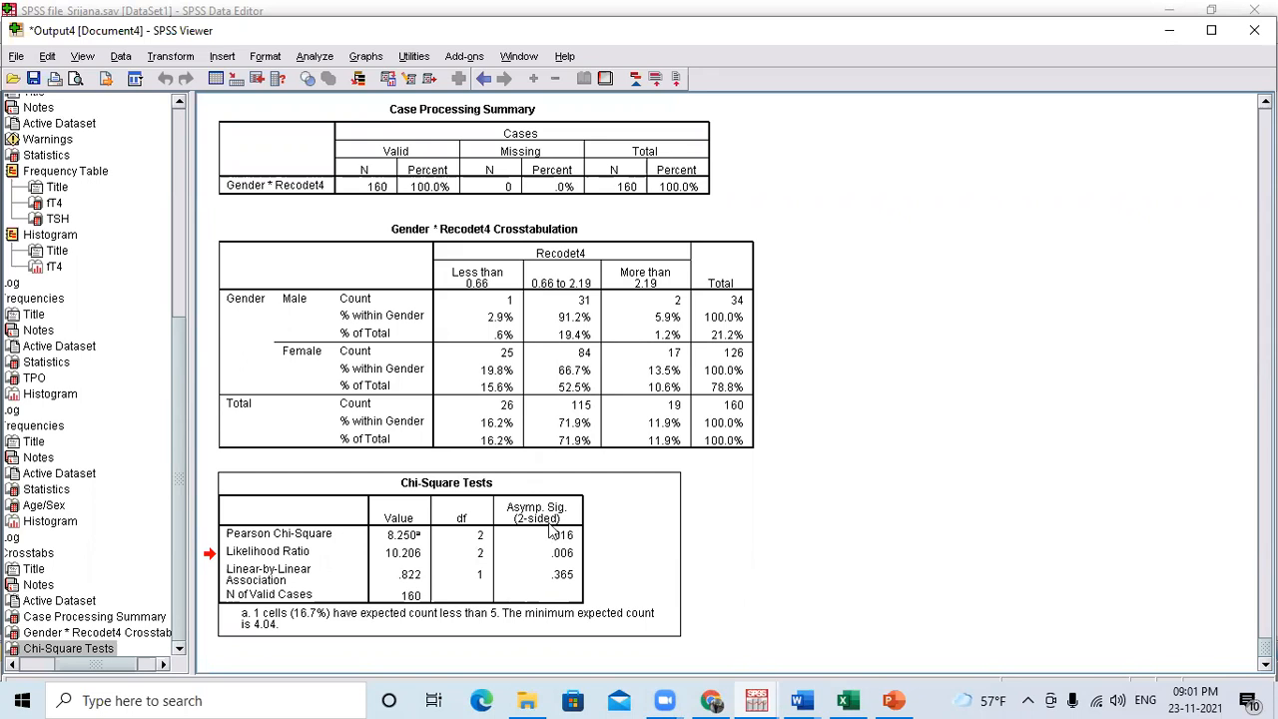
left_click(397, 369)
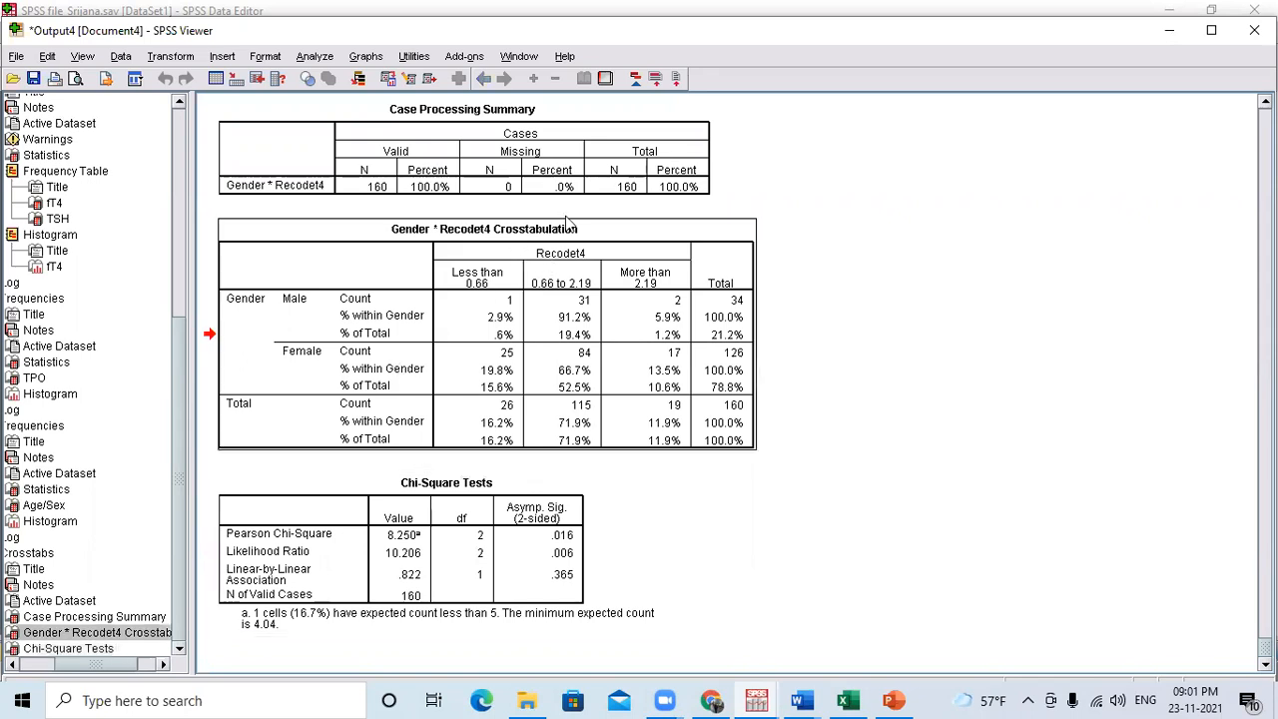
left_click(432, 502)
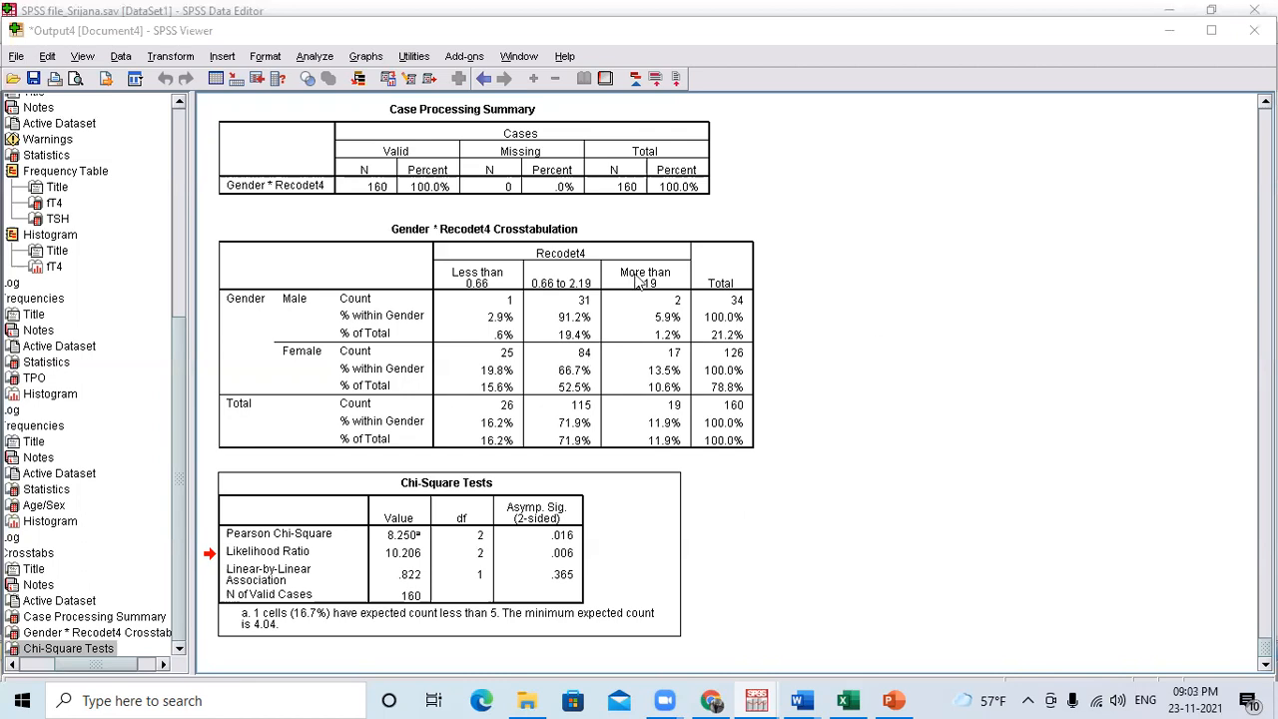
left_click(511, 329)
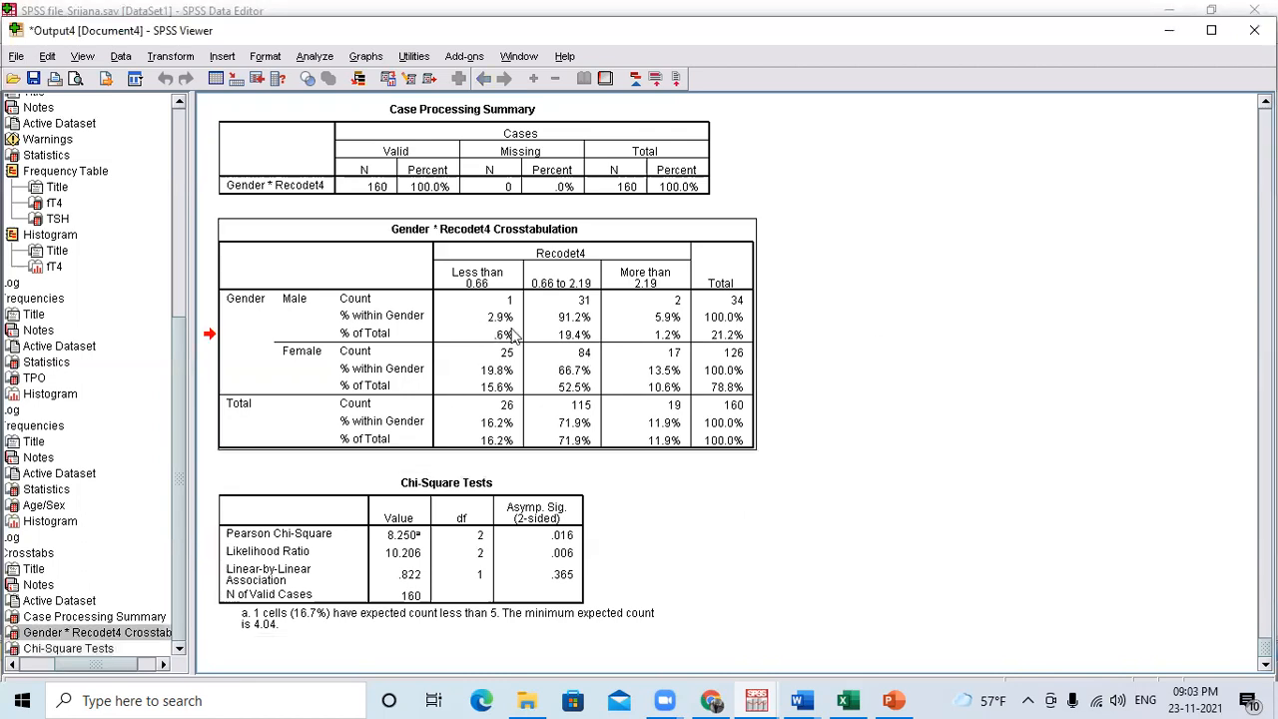
left_click(463, 529)
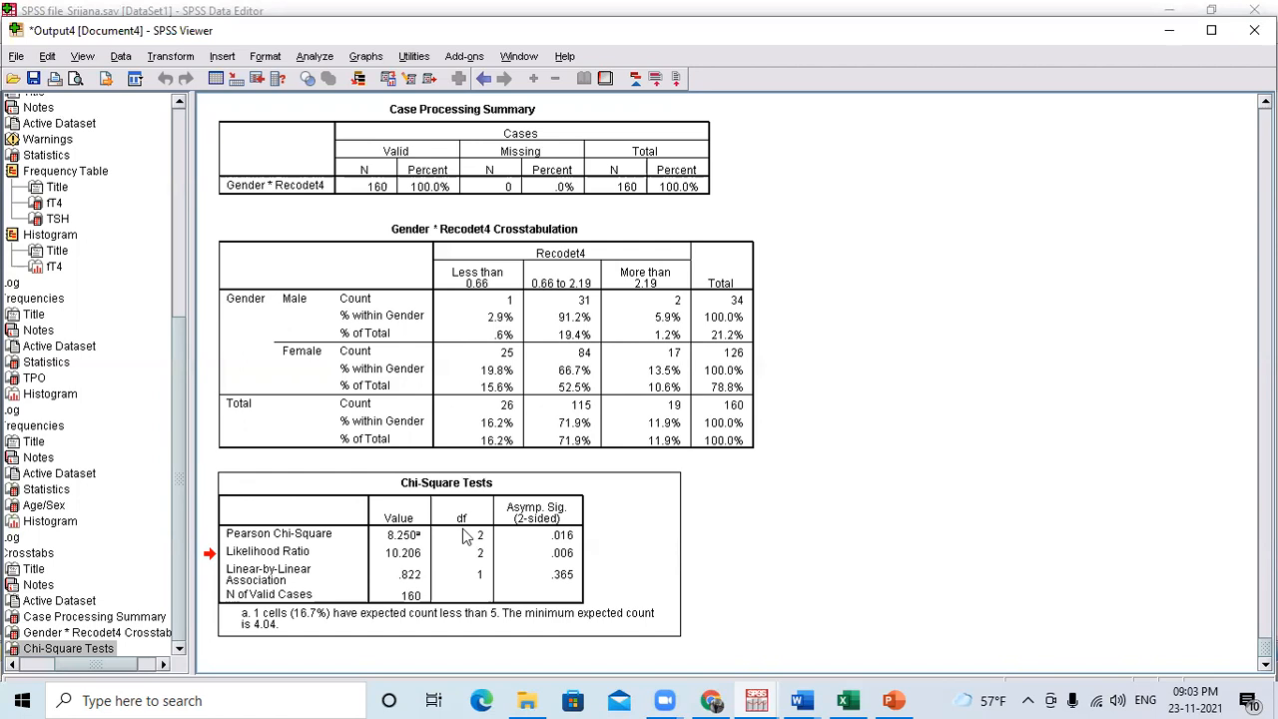
left_click(616, 297)
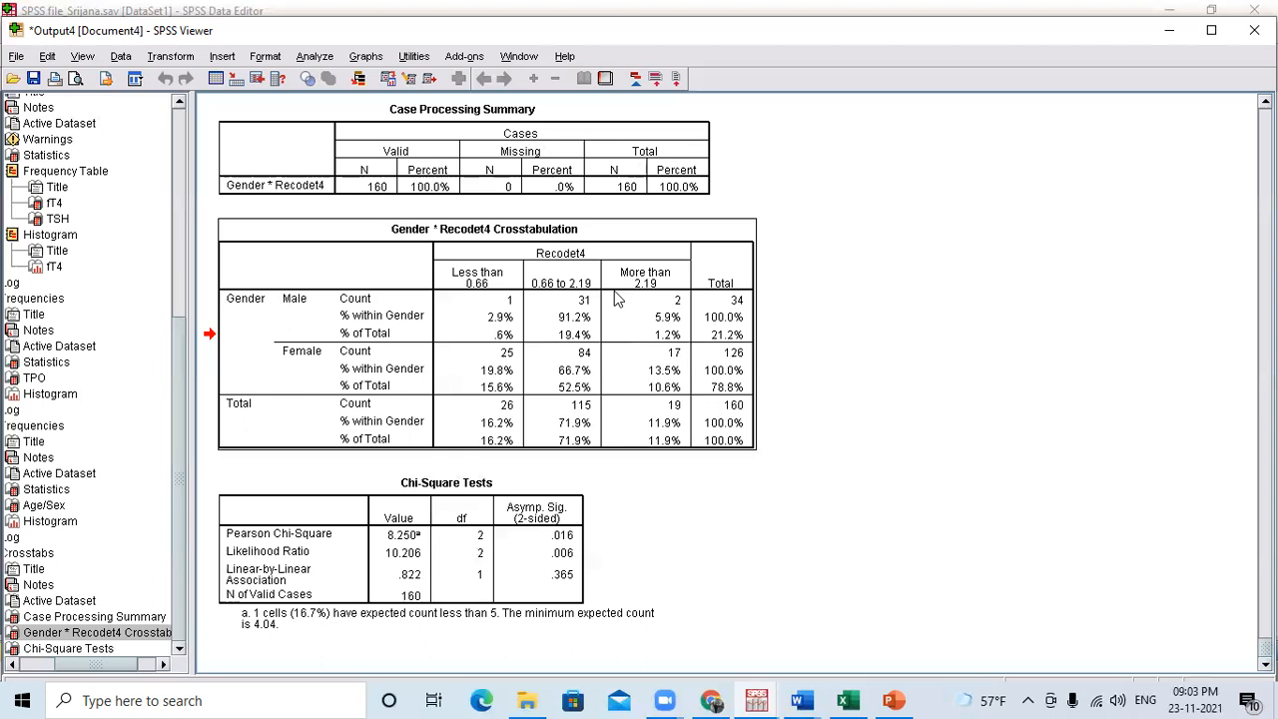
left_click(845, 14)
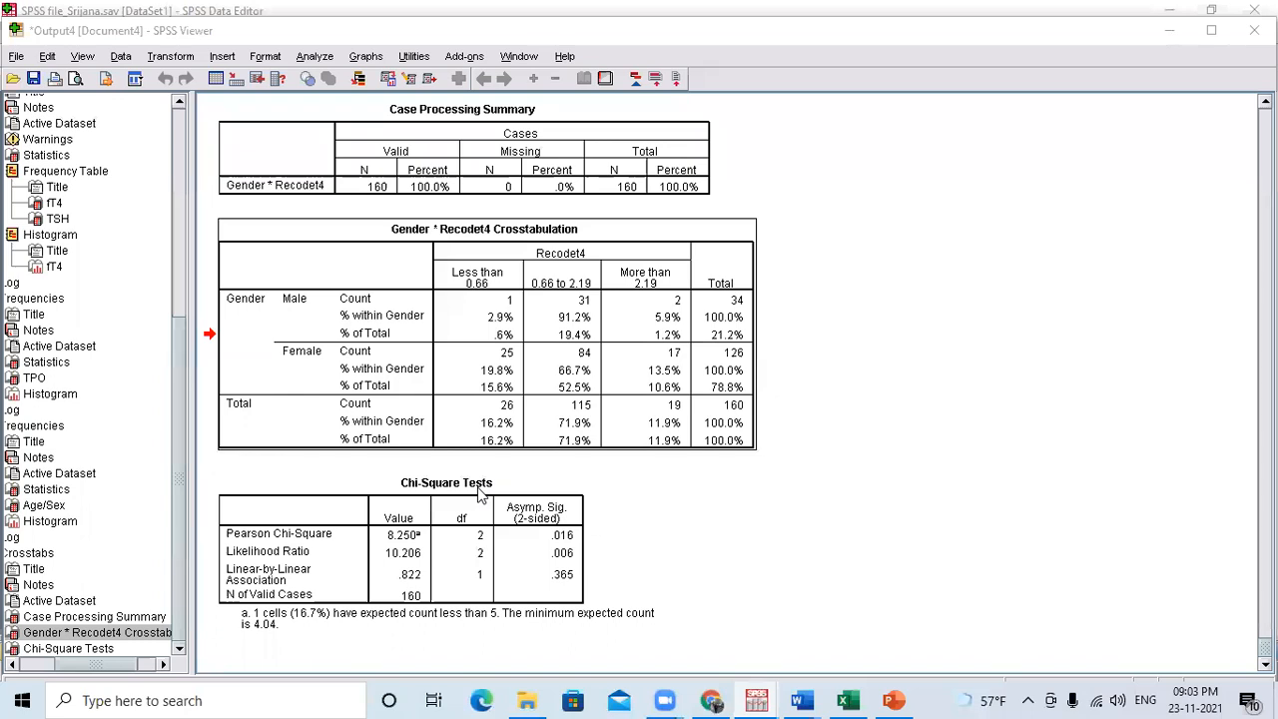
left_click(479, 571)
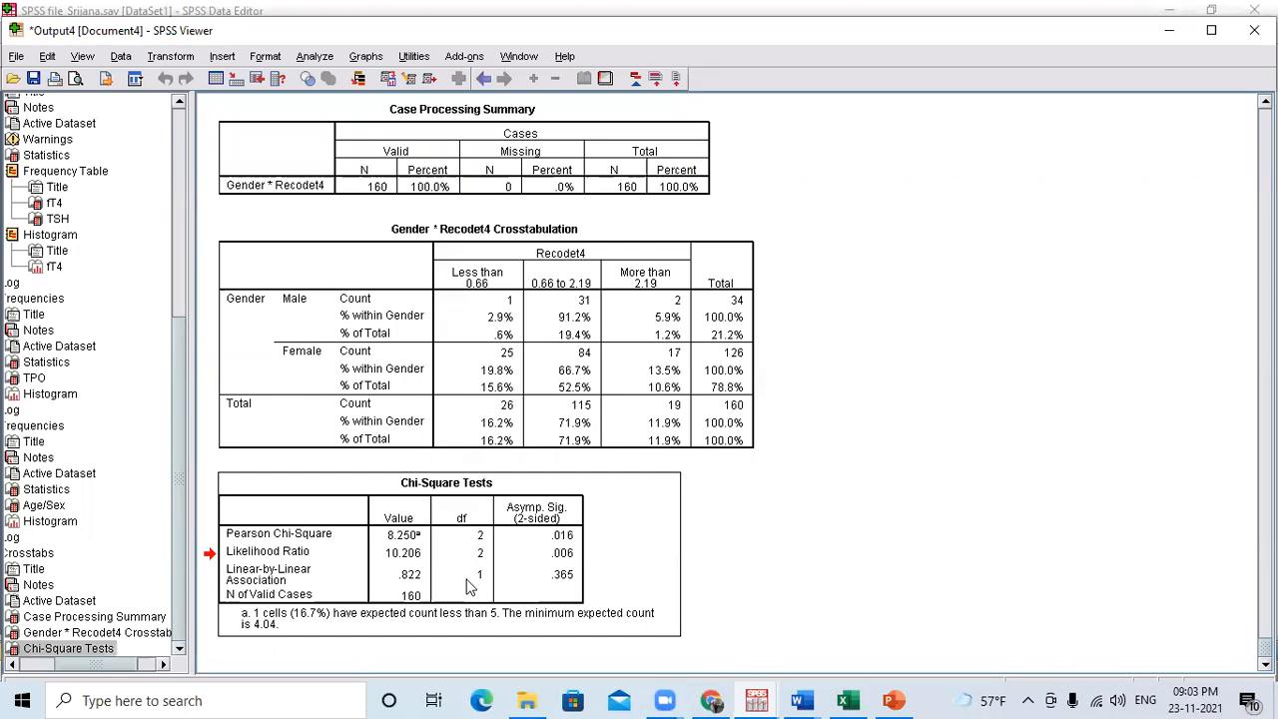